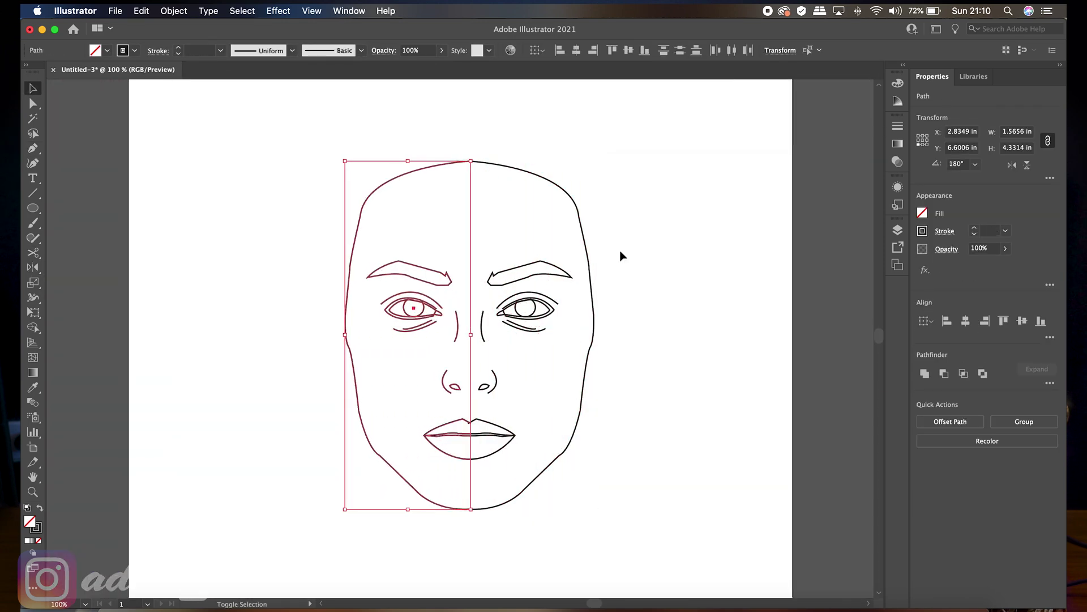
left_click(643, 206)
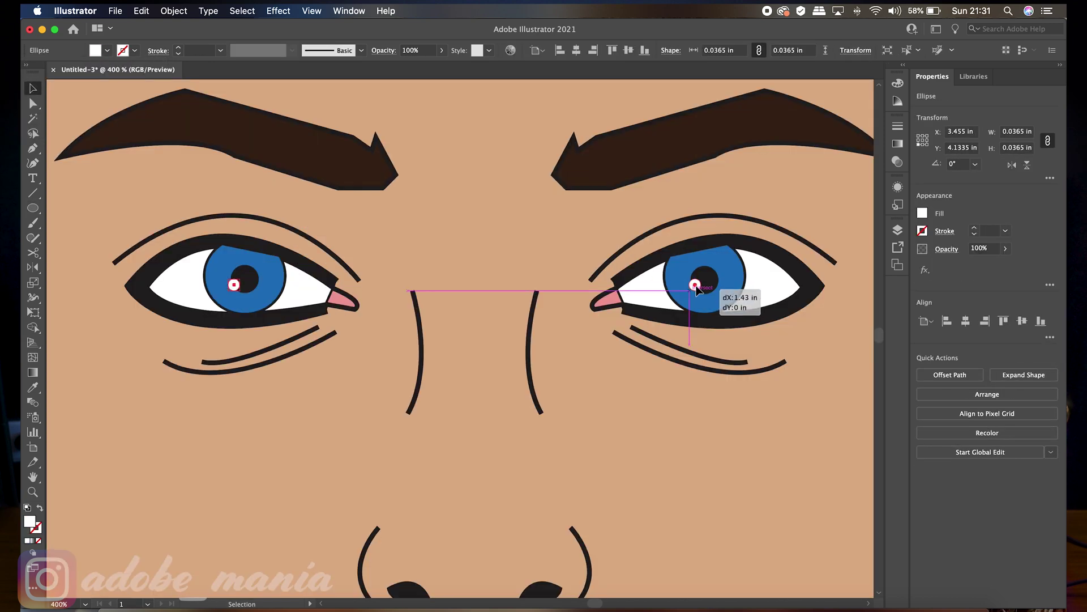
left_click_drag(697, 289, 695, 287)
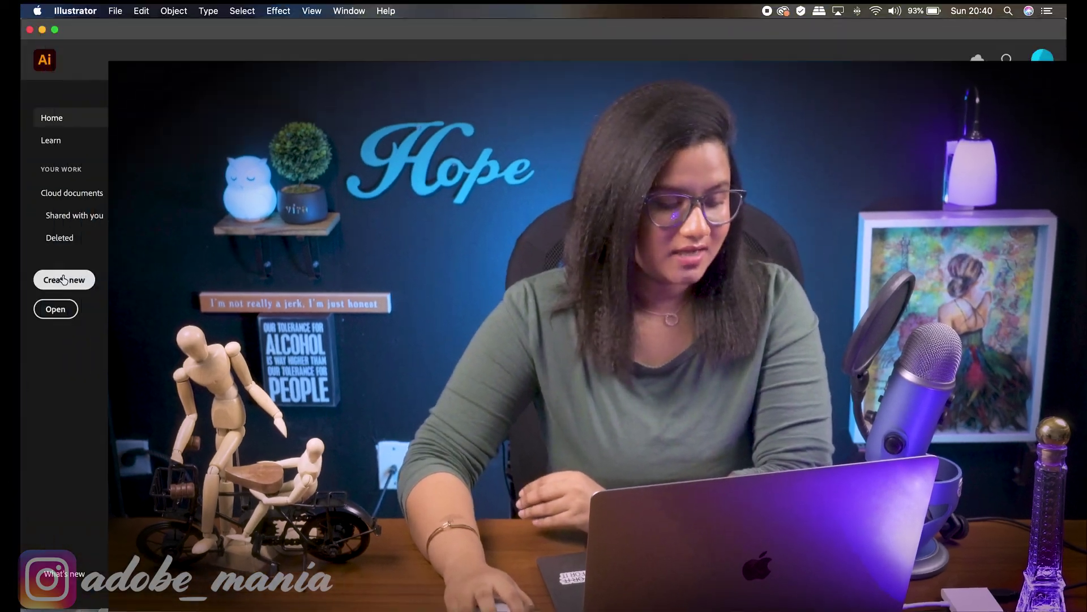
Create a new portrait A4 document in inches with RGB colour mode and 300 ppi raster effects
left_click(64, 280)
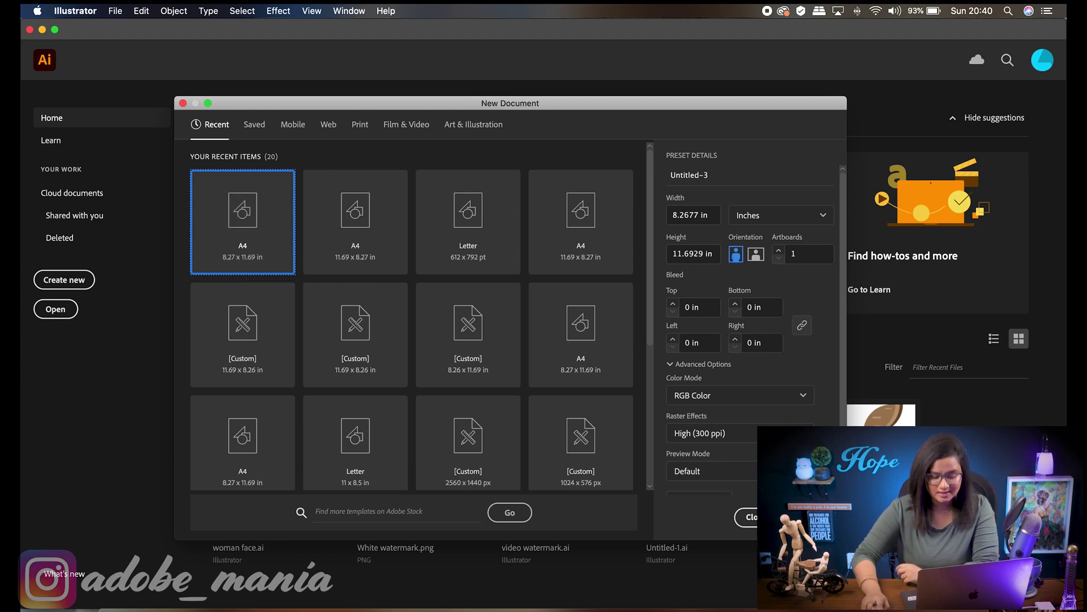
left_click(810, 516)
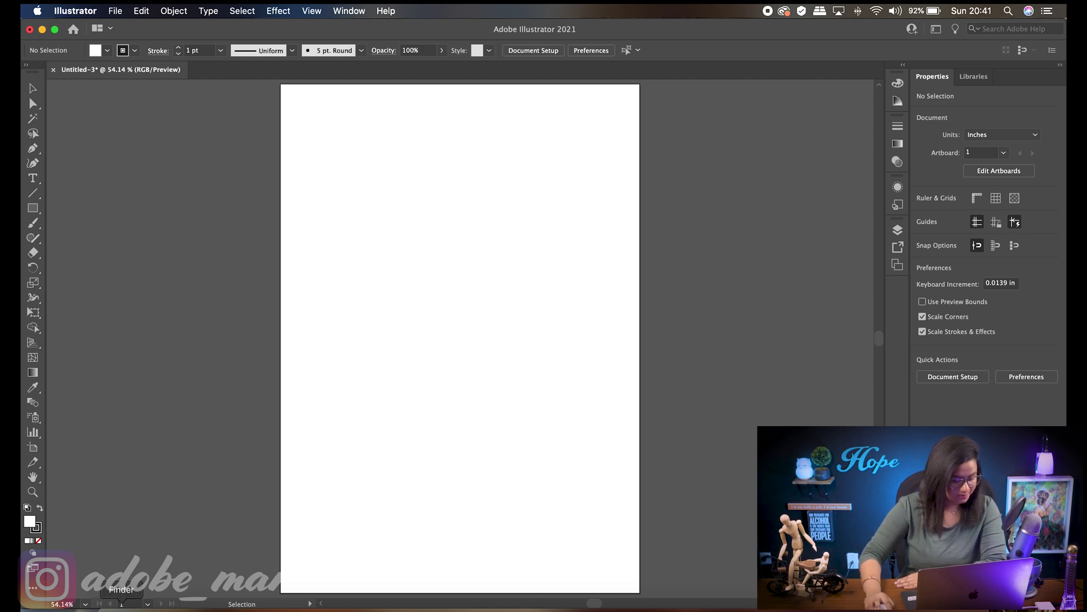
Bring the photo woman face 4.jpeg from Finder into the new document as a linked image
left_click(120, 608)
left_click(211, 237)
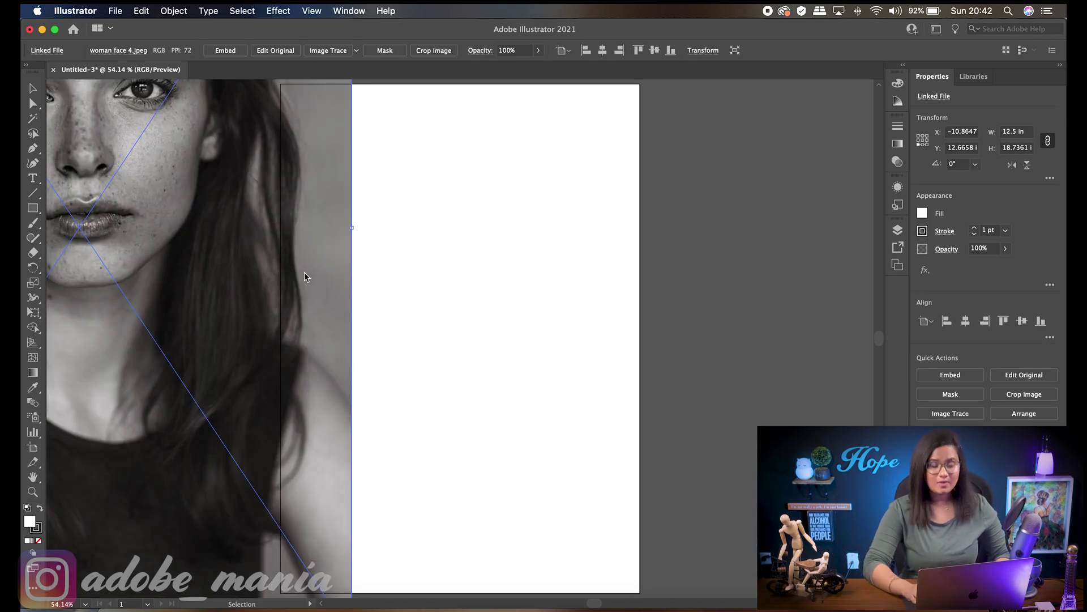
key("a")
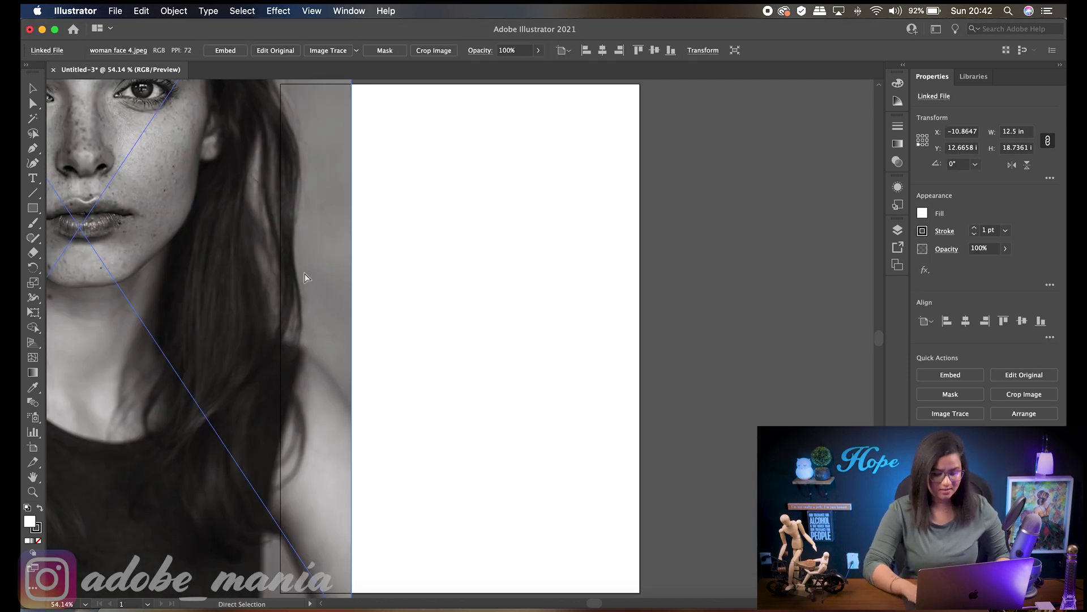
key("super+minus")
key("super+minus")
key("super+minus")
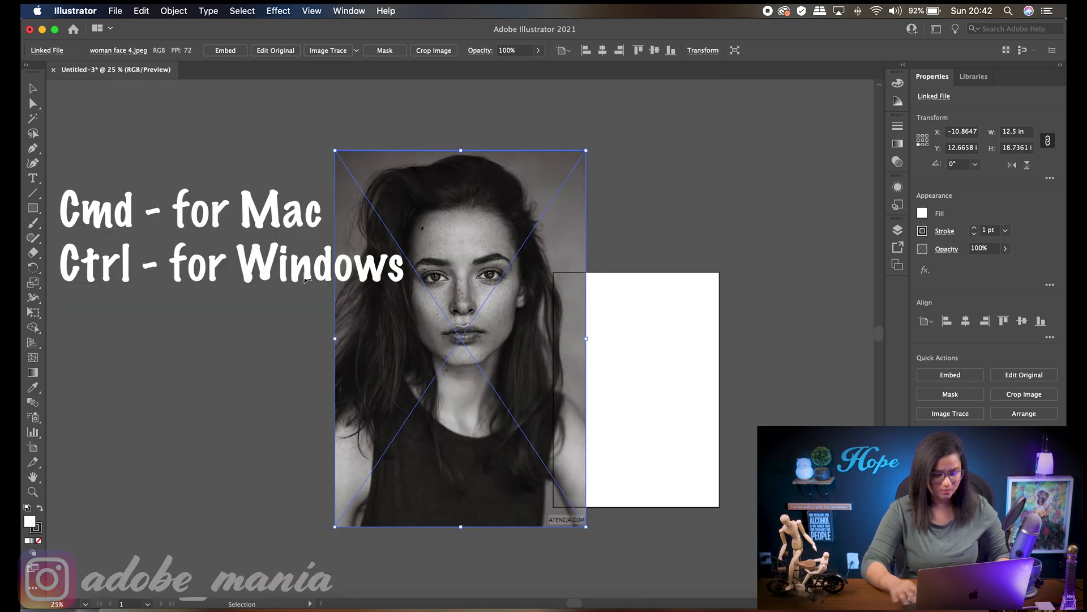
Scale the portrait photo down to about 6.89 by 10.32 in and centre it on the artboard
left_click_drag(446, 270, 613, 321)
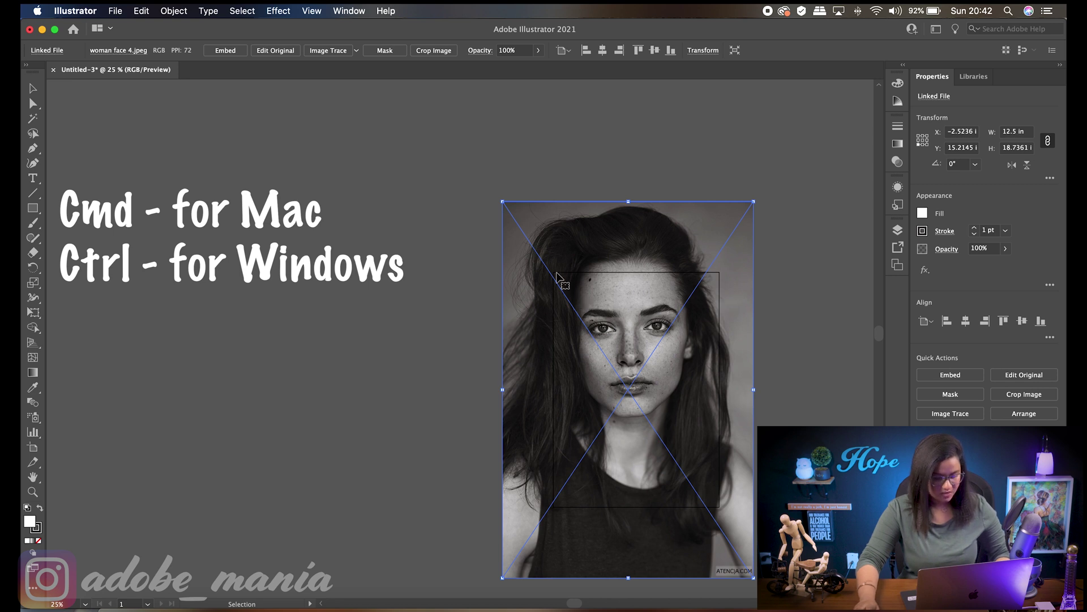
left_click_drag(507, 214, 599, 387)
left_click_drag(688, 427, 644, 339)
left_click_drag(576, 293, 556, 279)
left_click_drag(636, 326, 635, 335)
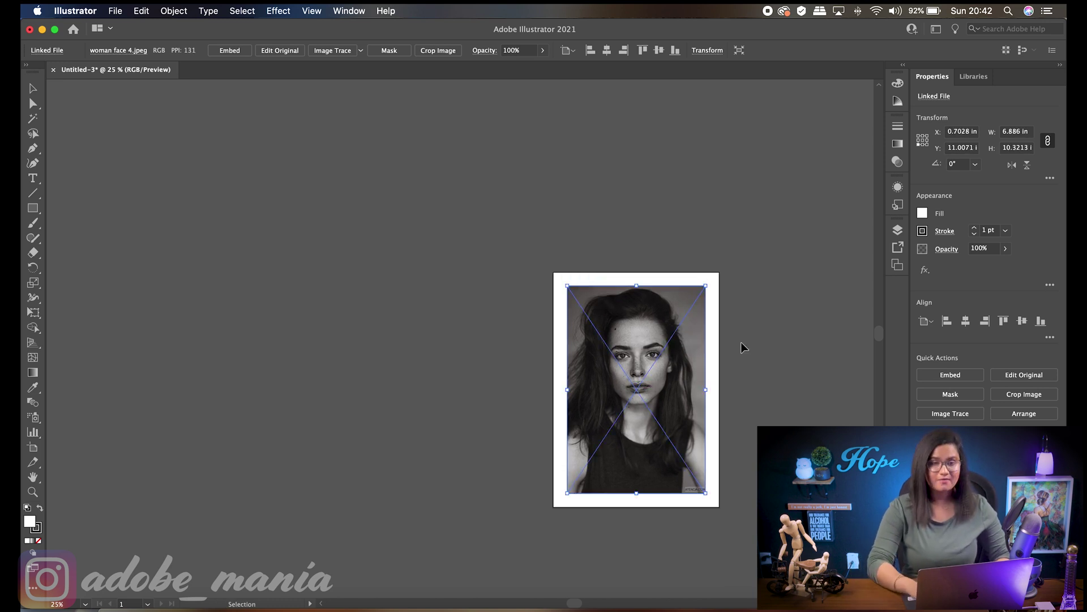
key("super+0")
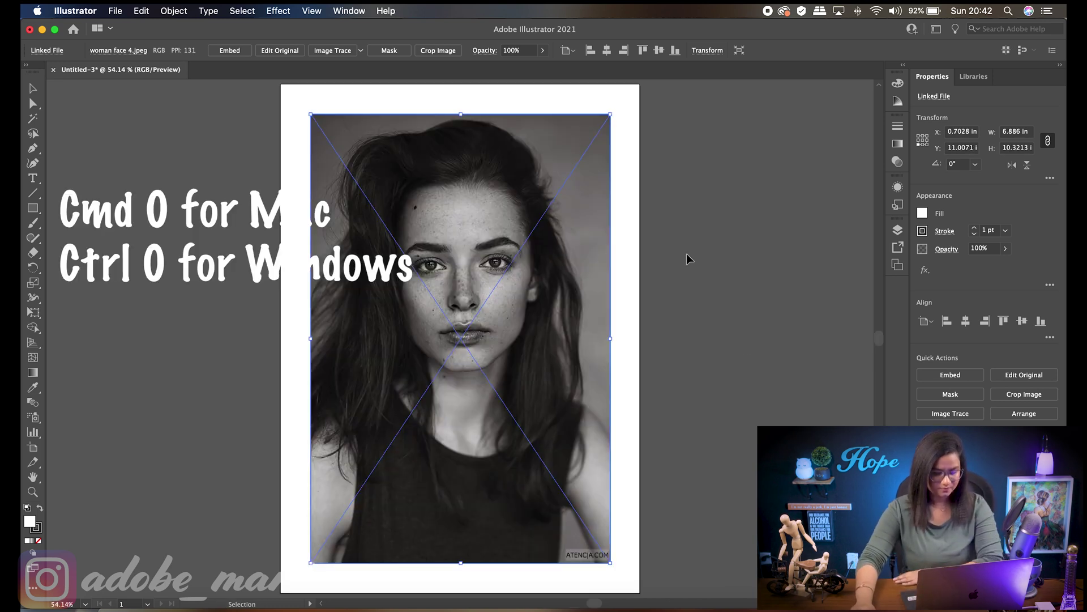
left_click(716, 326)
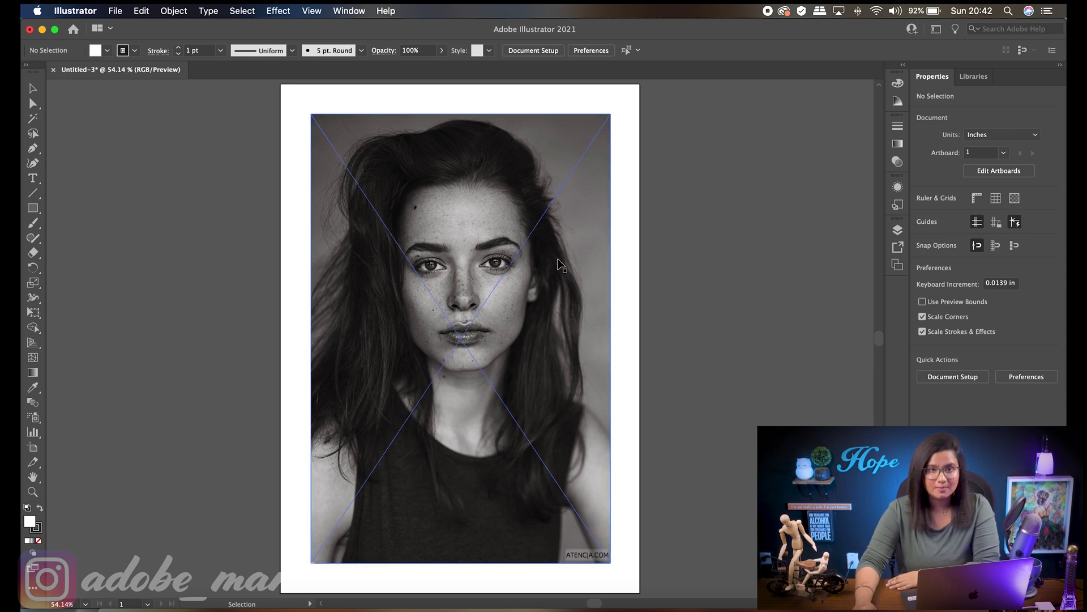
Lock the portrait photo on the artboard
left_click(482, 220)
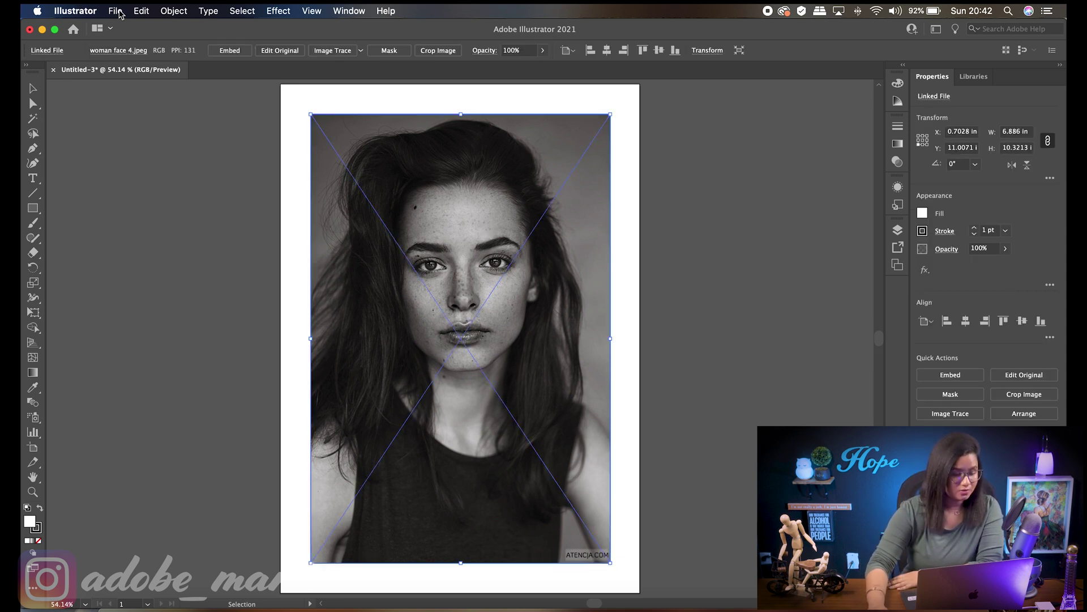
left_click(174, 13)
mouse_move(205, 95)
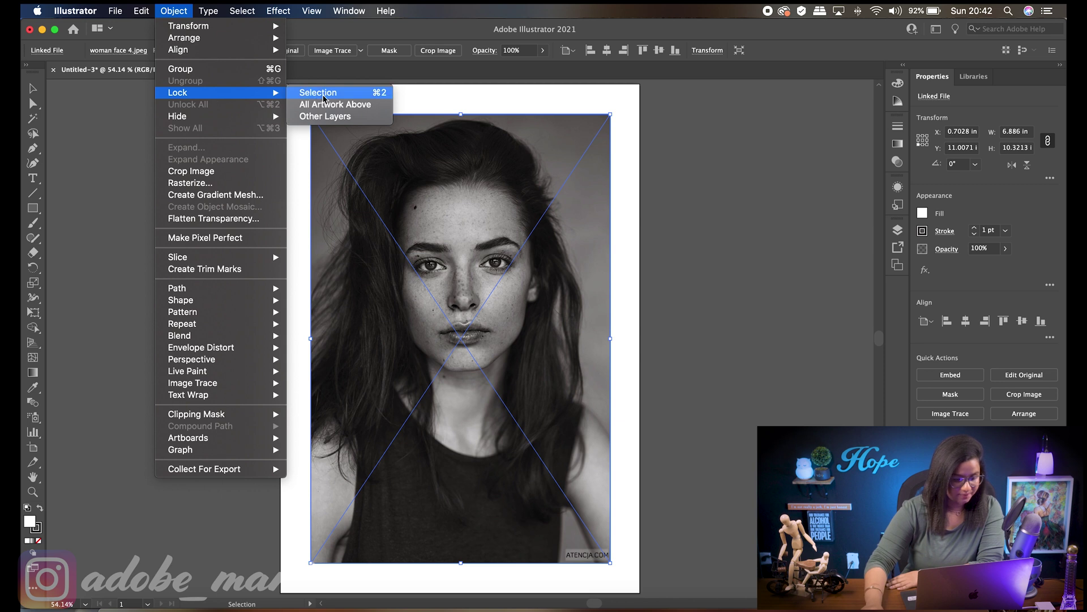
left_click(323, 99)
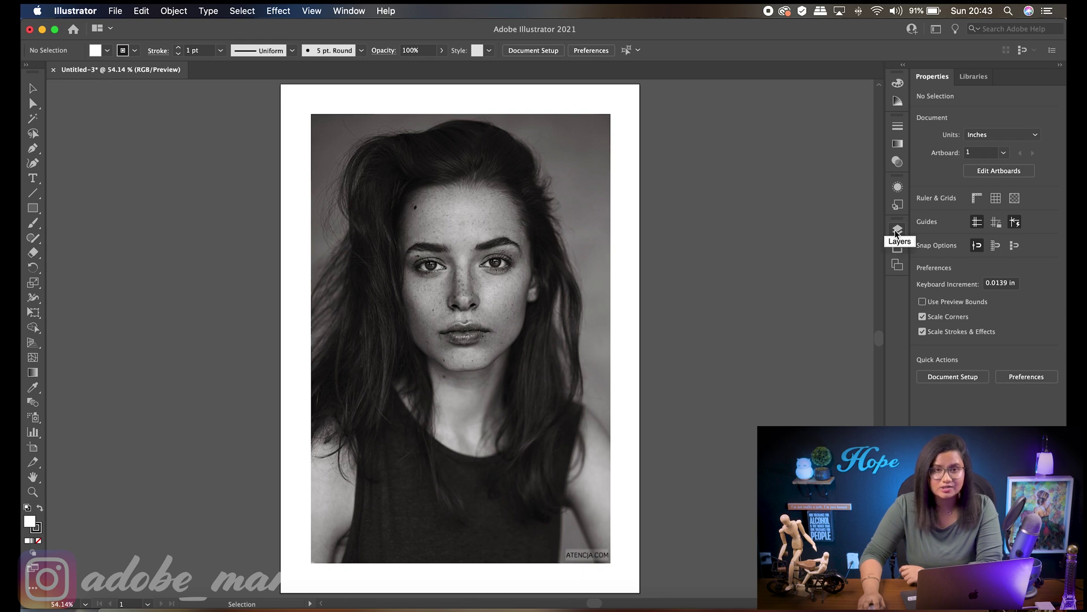
Add a new layer above the photo's layer, and check the photo layer's visibility by hiding and showing it
left_click(345, 12)
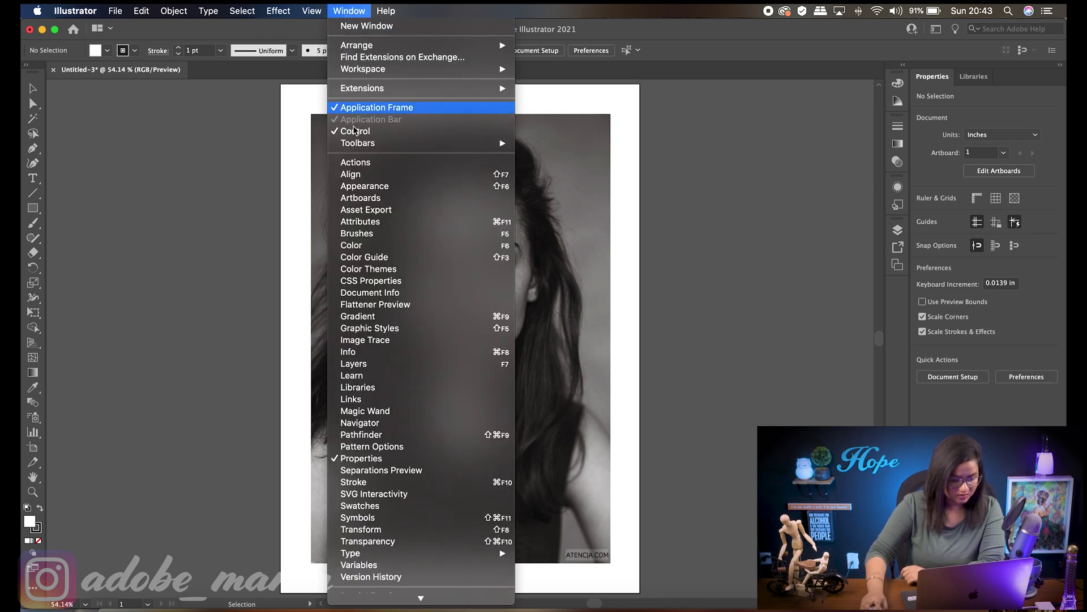
left_click(383, 366)
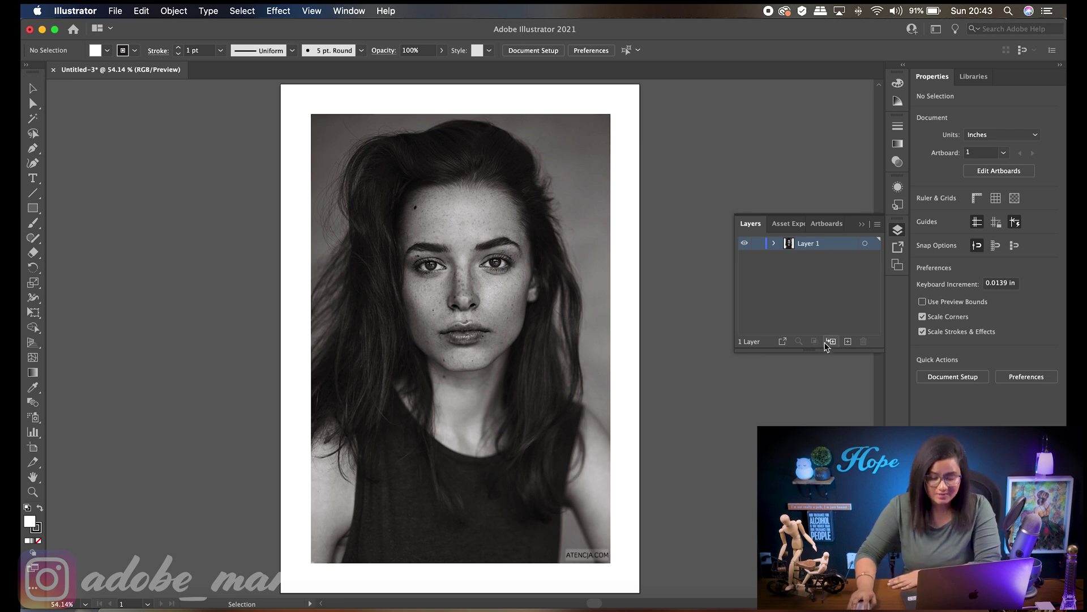
left_click(848, 341)
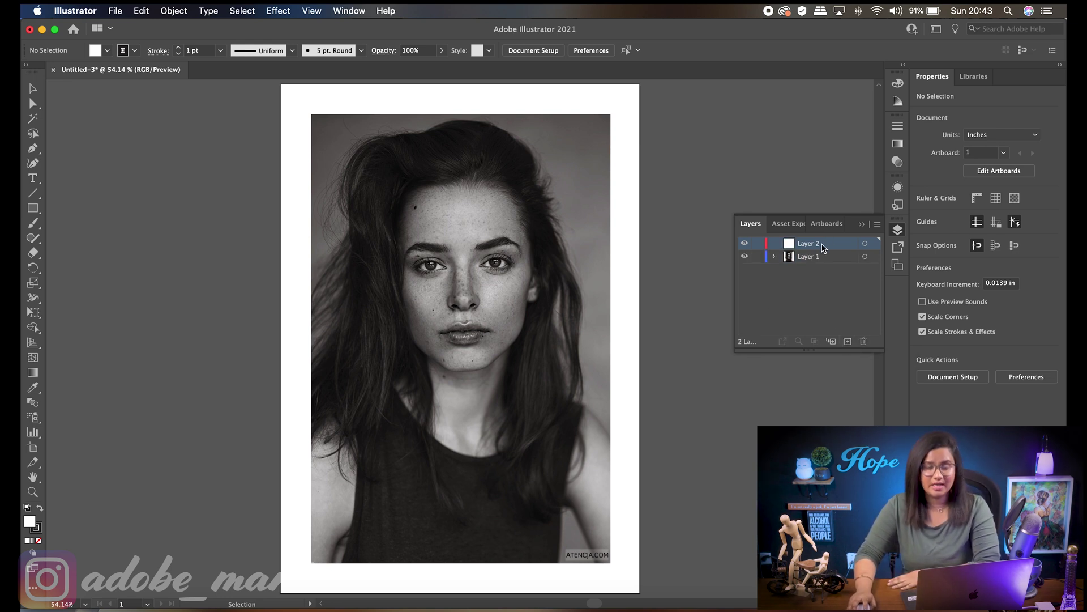
left_click(745, 257)
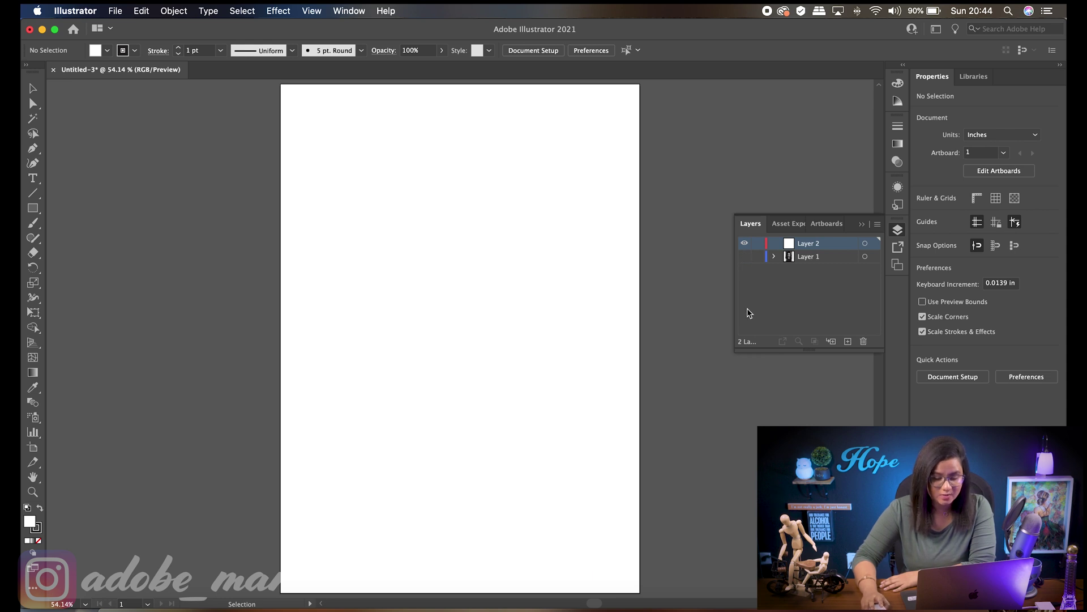
left_click(745, 257)
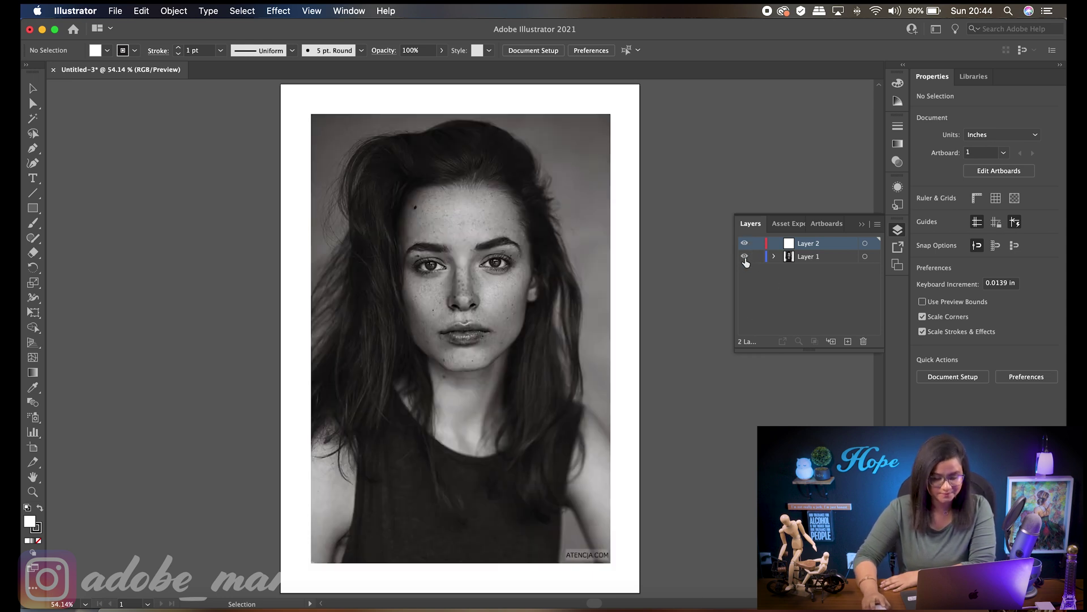
left_click(93, 199)
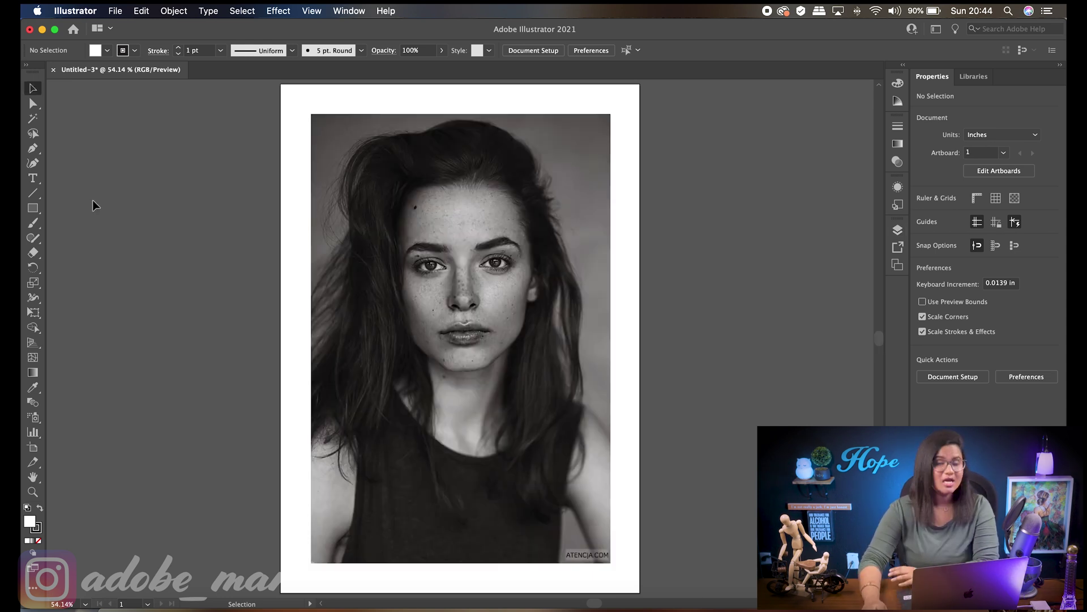
Draw a vertical line about 3.65 in long from the centre of the upper lip up through the nose and forehead
left_click(34, 196)
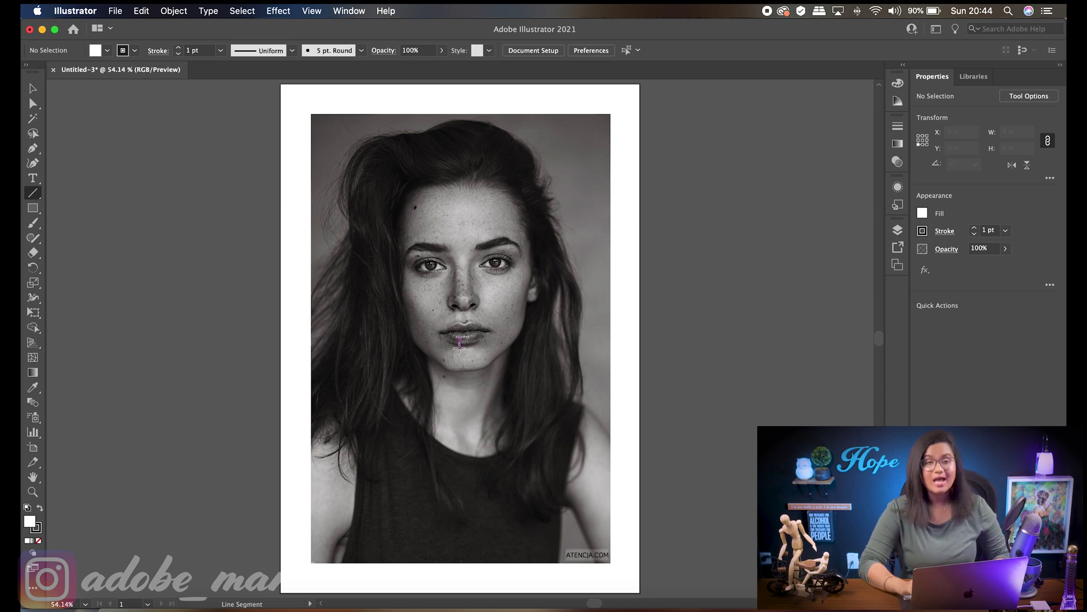
key("super+equal")
key("super+equal")
key("super+equal")
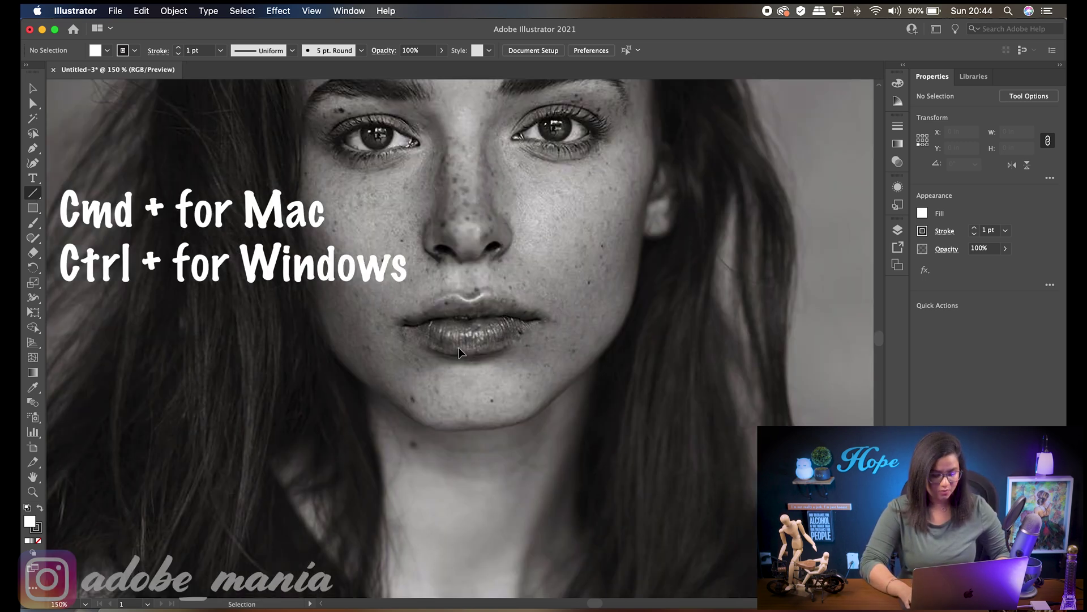
left_click_drag(459, 344, 462, 299)
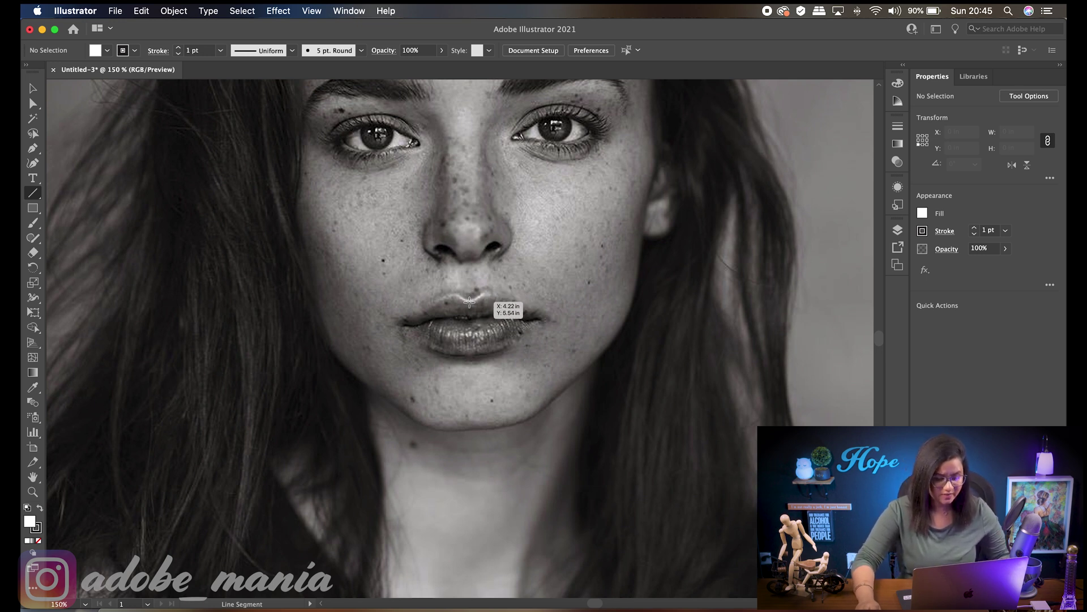
mouse_move(470, 301)
left_mouse_down()
mouse_move(468, 86)
mouse_move(466, 174)
left_mouse_up()
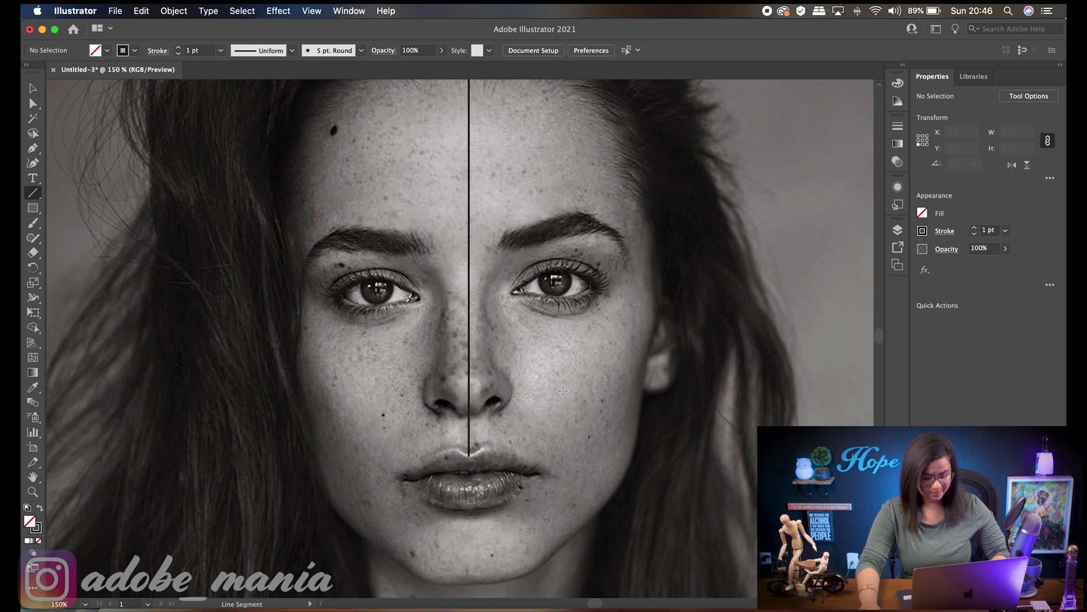
scroll(566, 443, "down", 5)
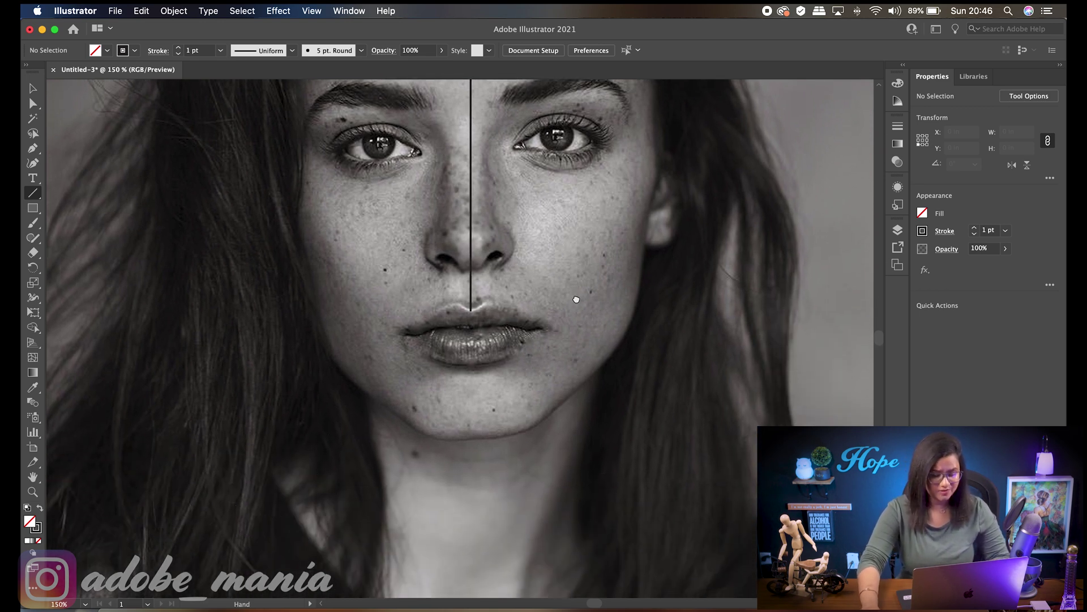
scroll(566, 443, "down", 3)
scroll(578, 359, "up", 10)
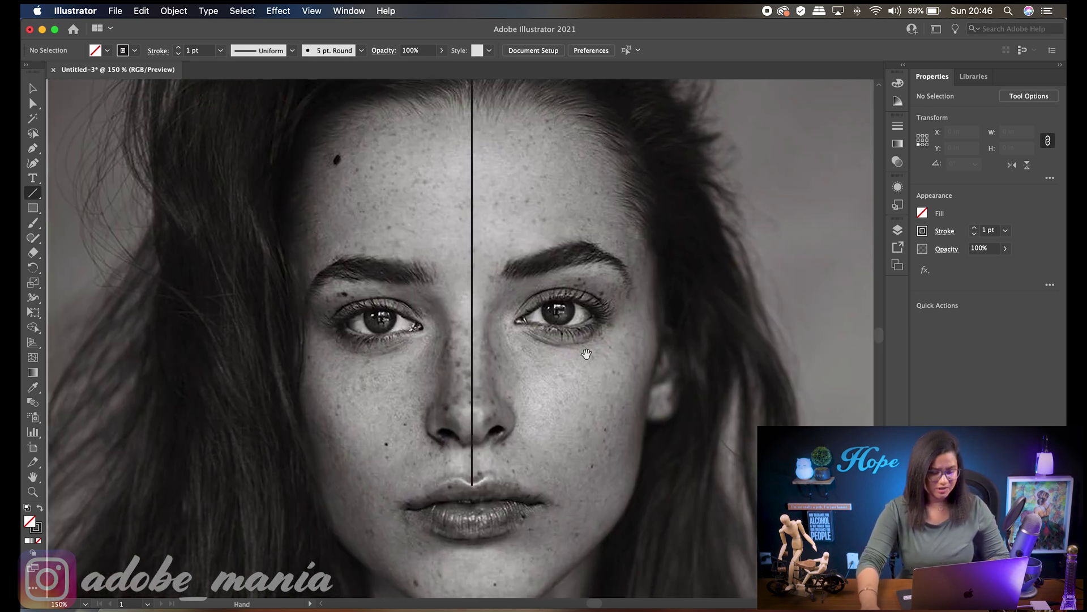
Change the stroke colour of the vertical face line to white
left_click(33, 88)
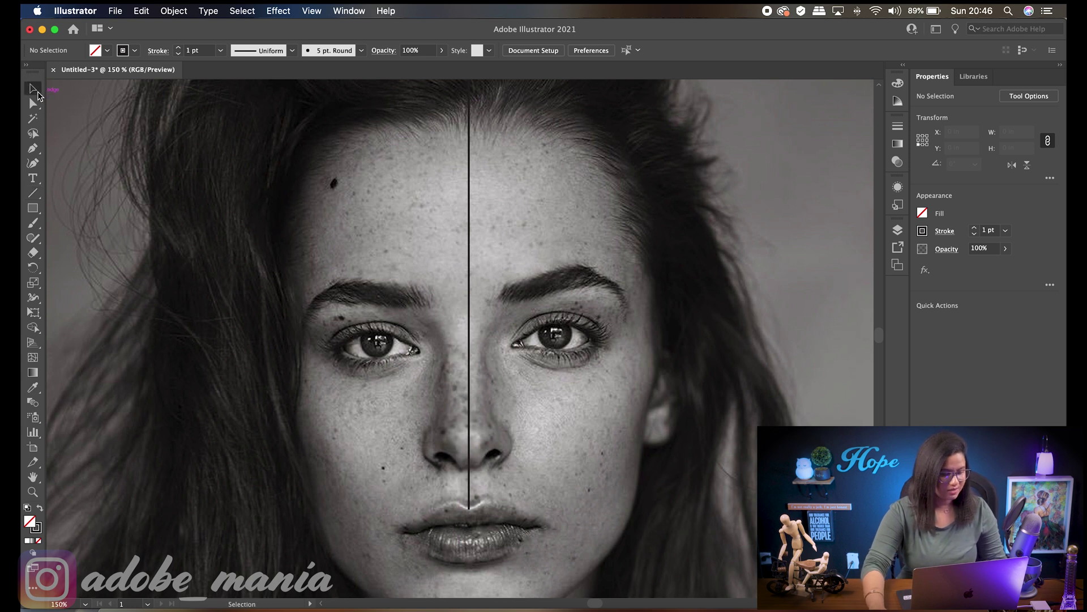
left_click(468, 229)
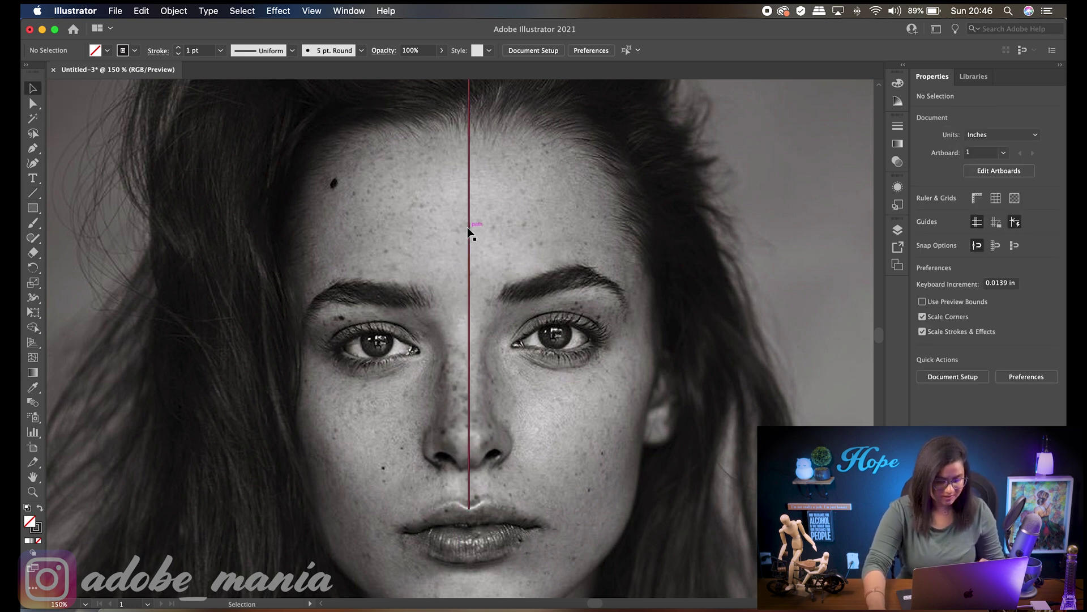
left_click(135, 51)
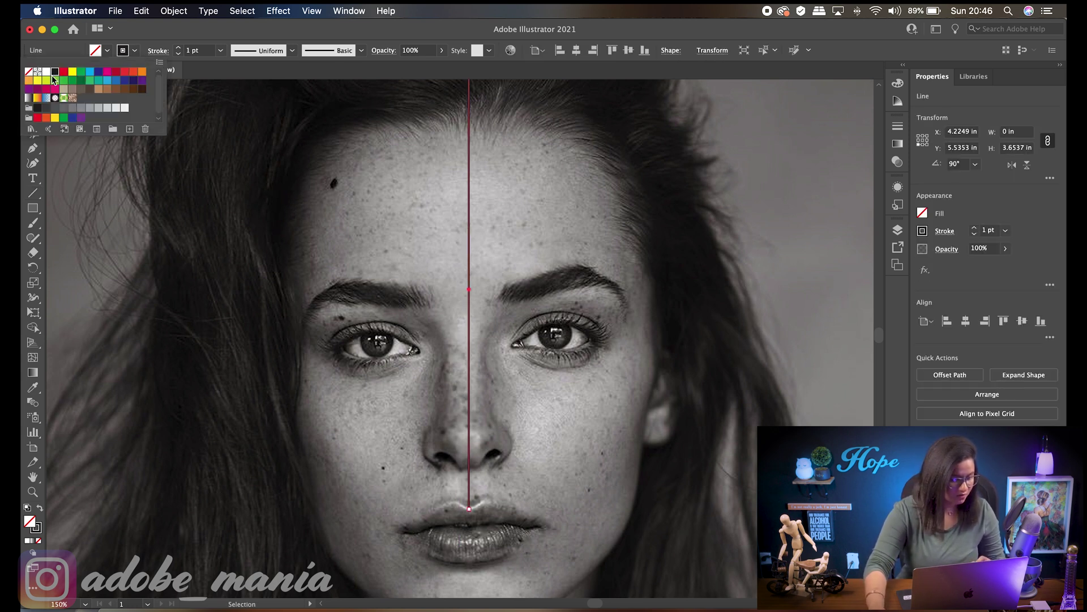
left_click(46, 72)
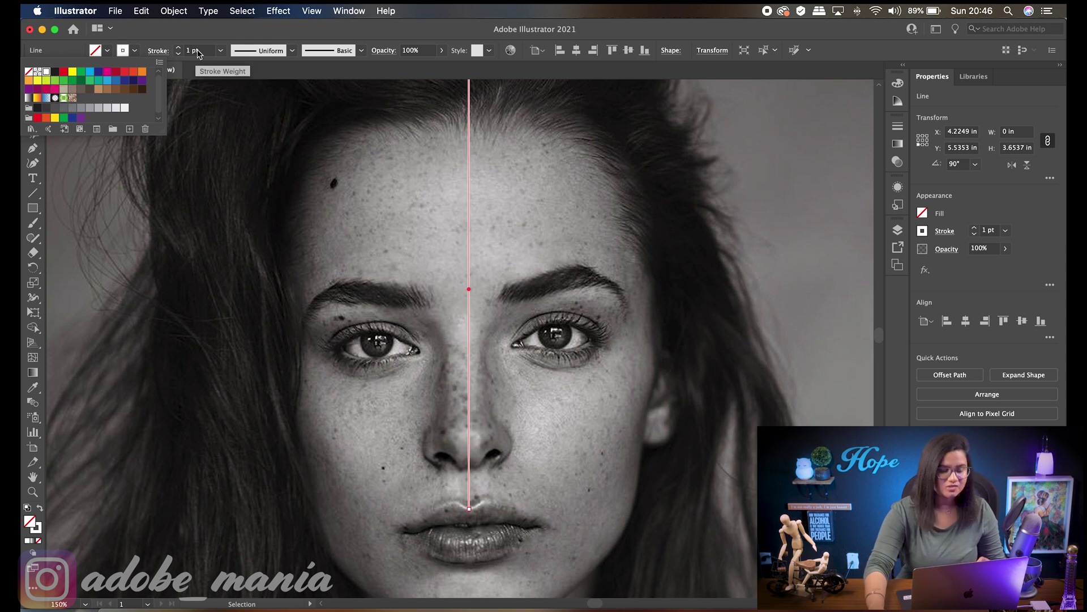
left_click(698, 252)
left_click(669, 251)
Extend the white line's lower end straight down past the chin, making it about 4.93 in long
scroll(597, 452, "down", 5)
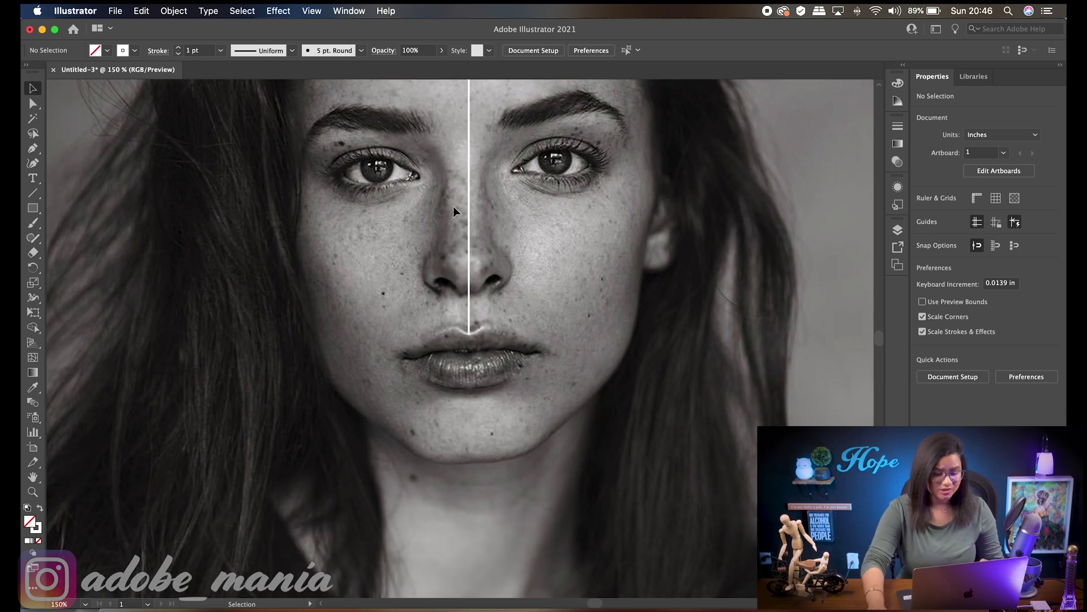
left_click(470, 246)
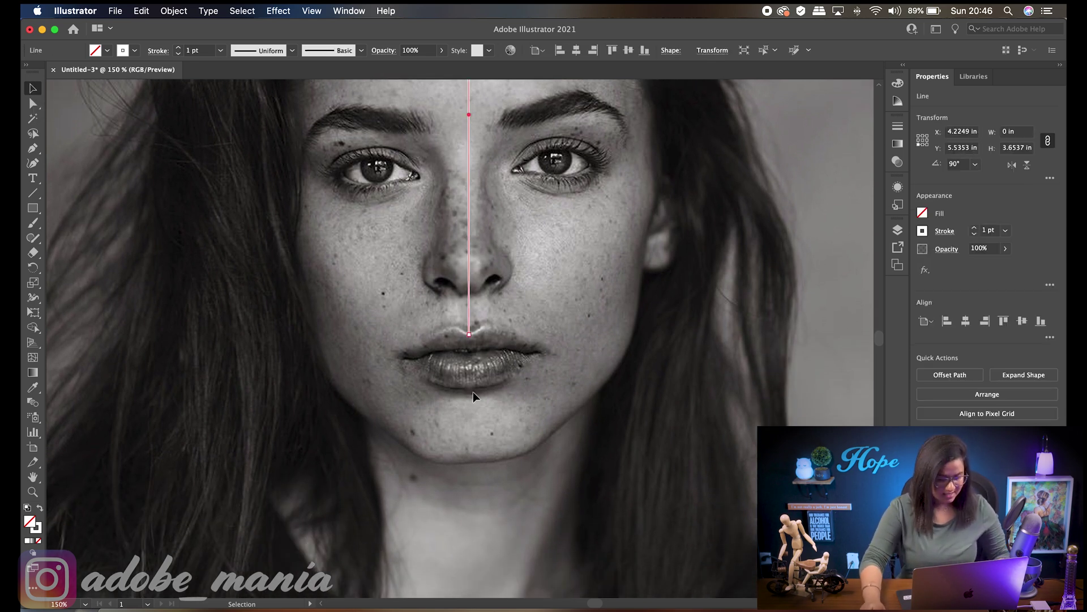
left_click_drag(469, 338, 467, 489)
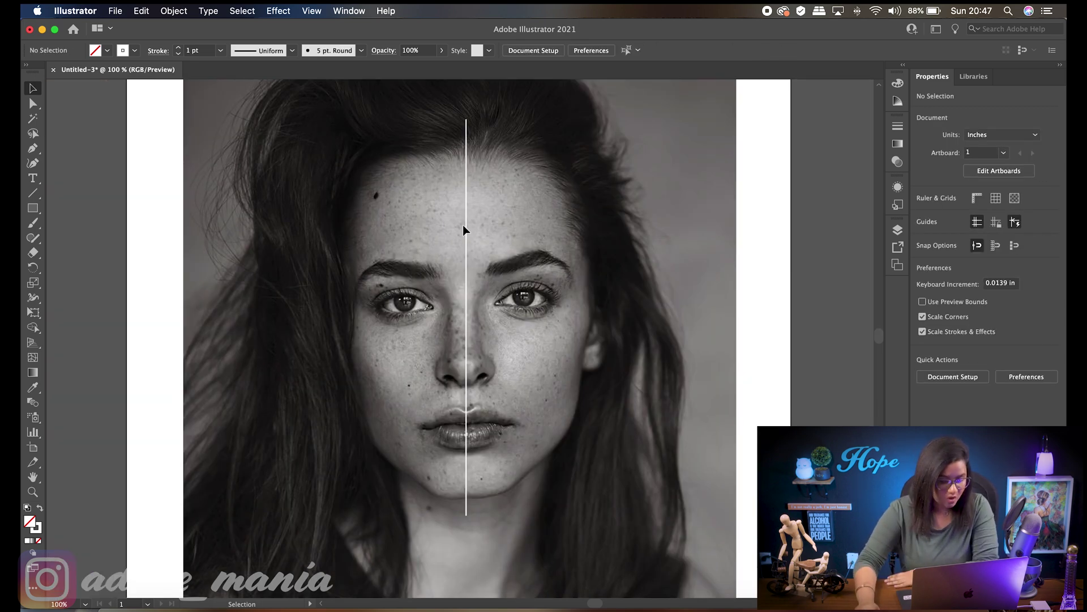
Lock the white vertical centre line on the face so it stays fixed while tracing
left_click(466, 226)
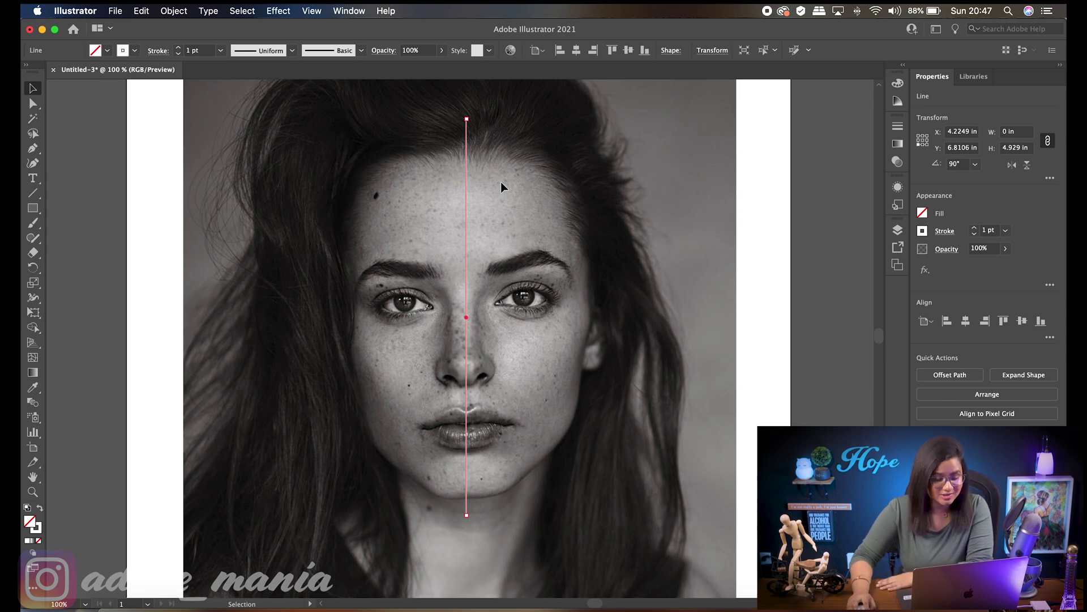
left_click(179, 11)
mouse_move(196, 96)
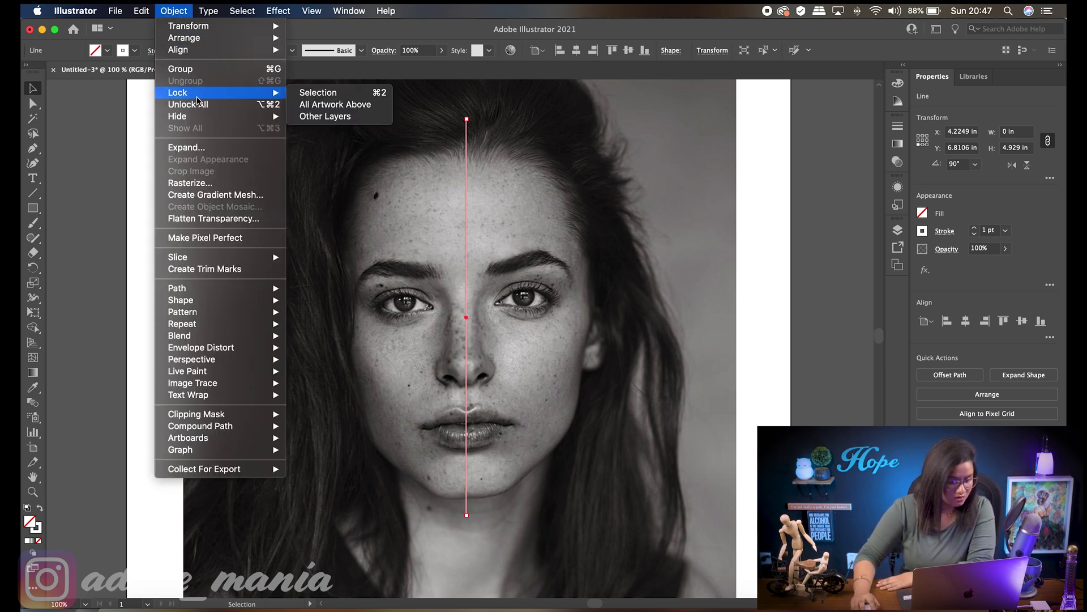
left_click(317, 92)
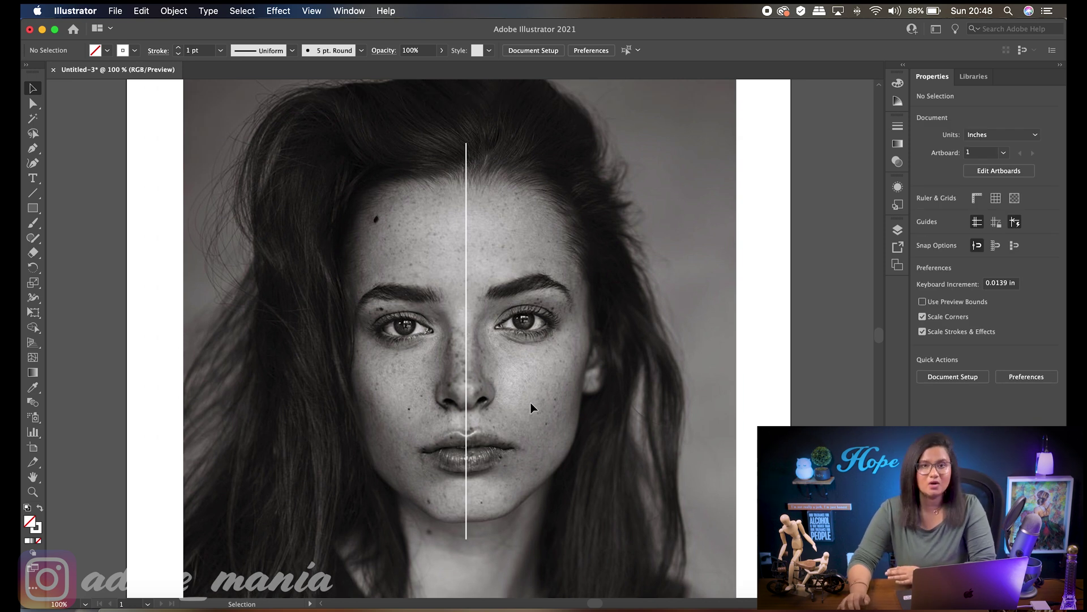
With the Pen tool and a 1 pt white stroke, trace the right face edge from the hairline at the centre line down to the ear
left_click(32, 149)
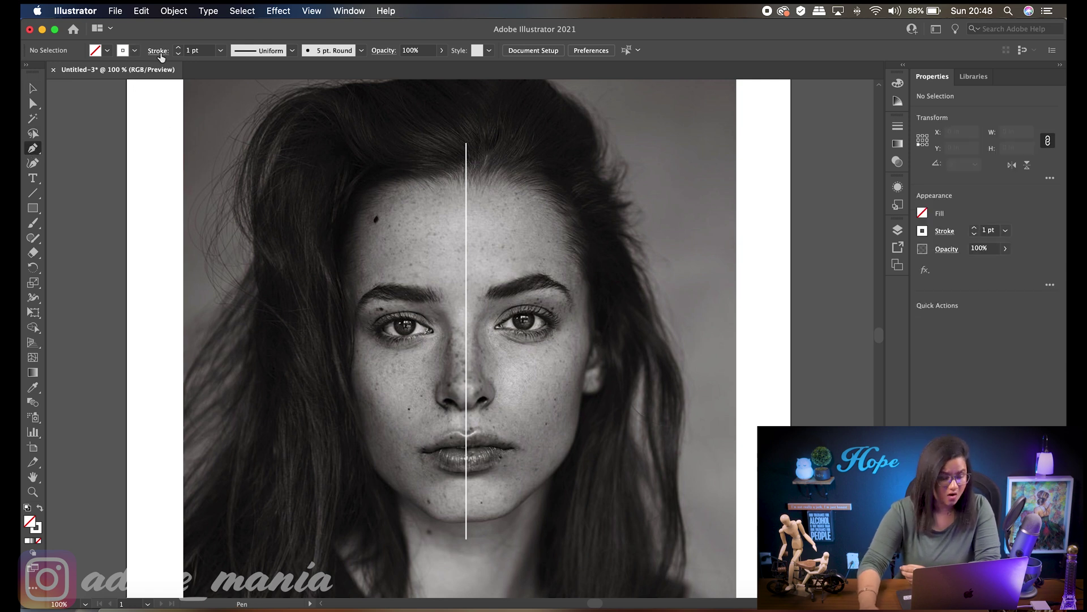
left_click(221, 50)
left_click(237, 109)
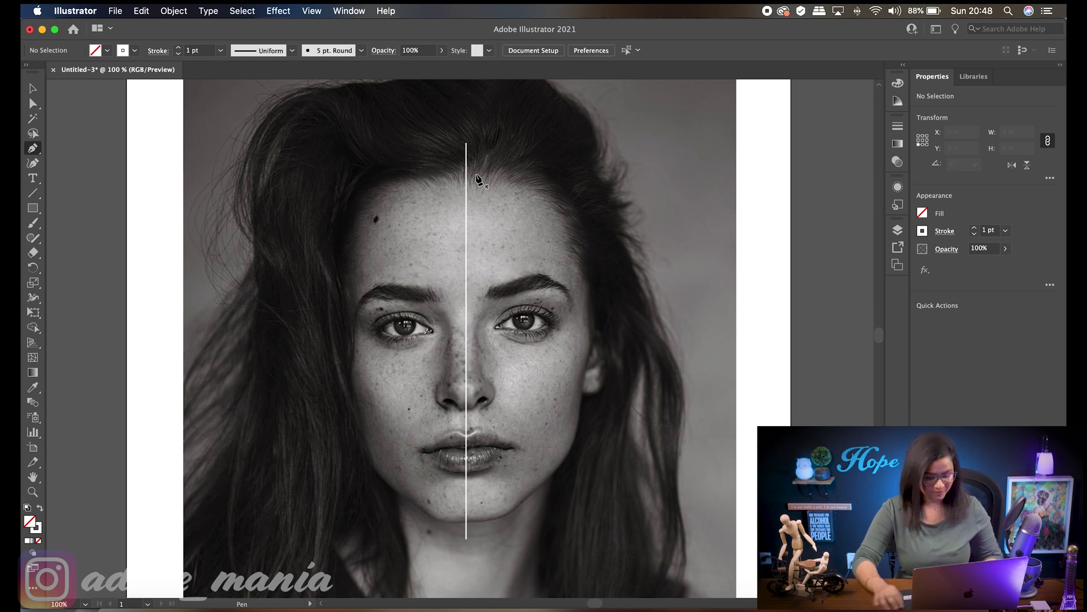
key("super")
key("super+plus")
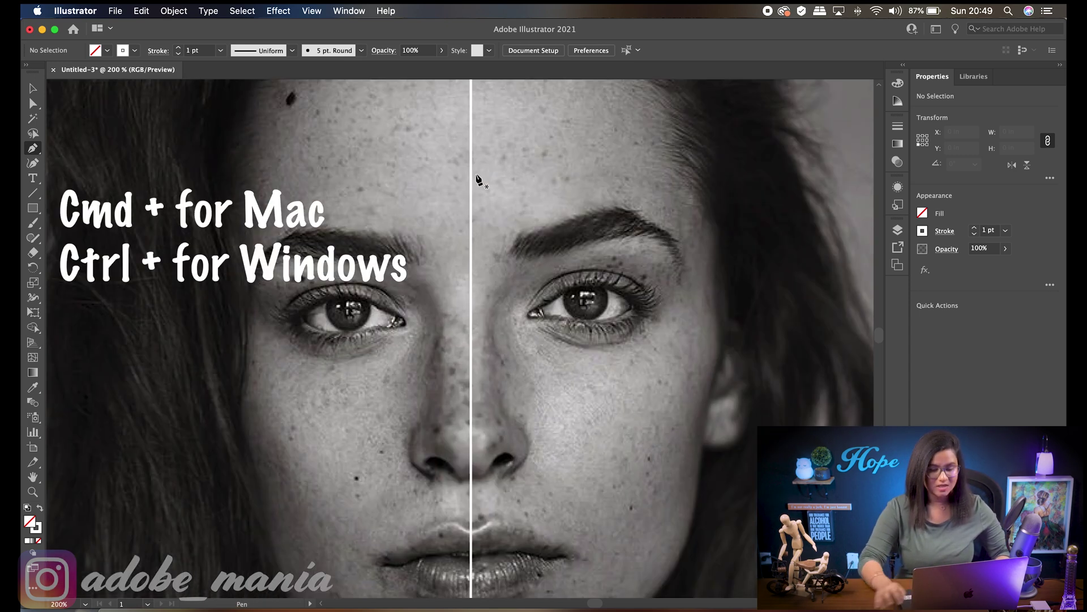
scroll(626, 202, "up", 5)
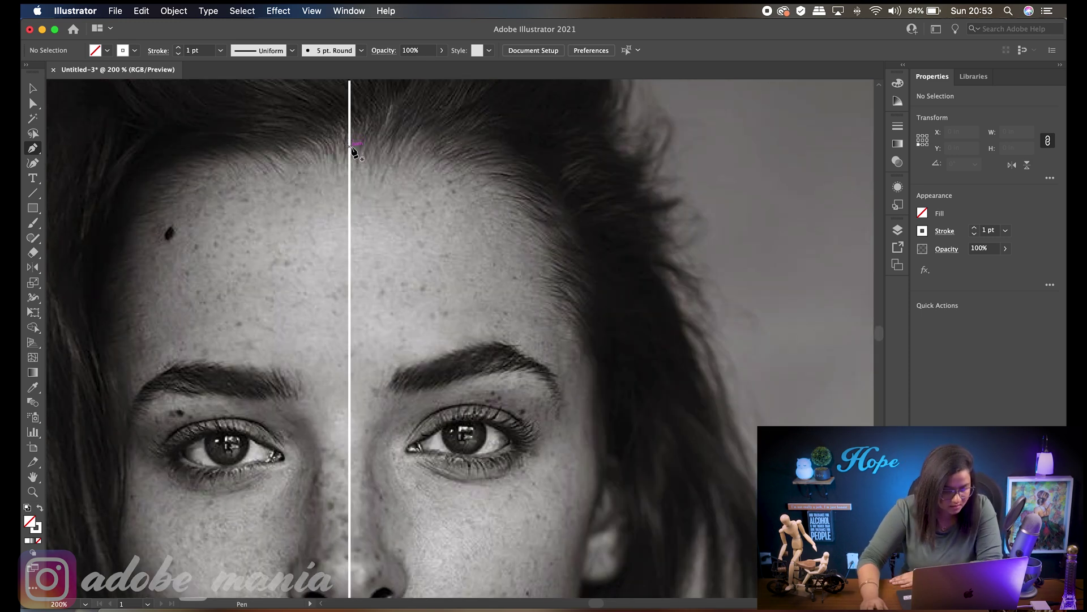
left_click(350, 143)
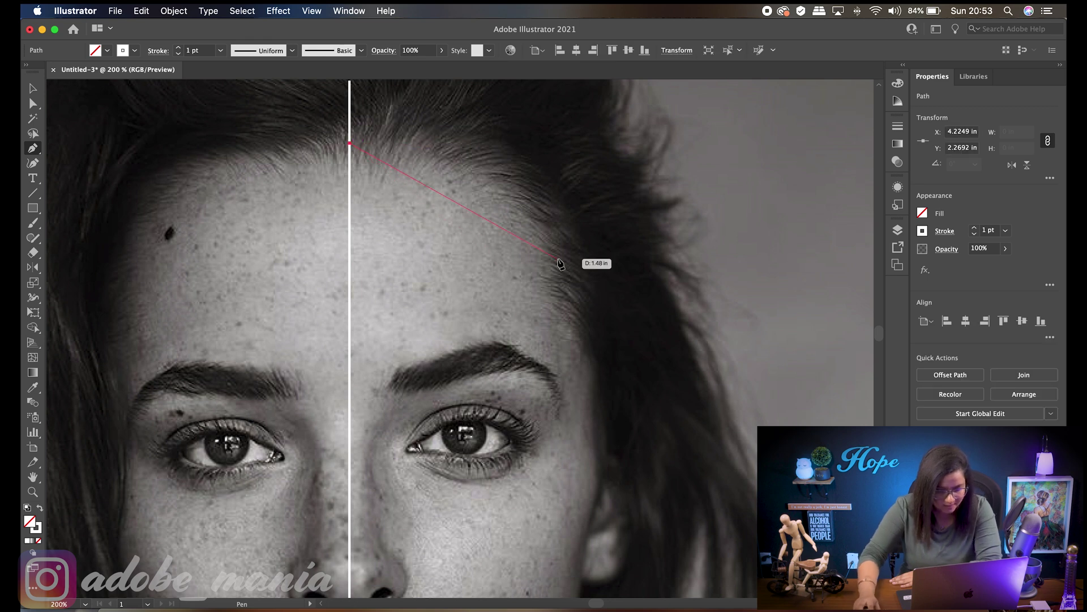
left_click_drag(573, 254, 592, 357)
left_click(592, 356)
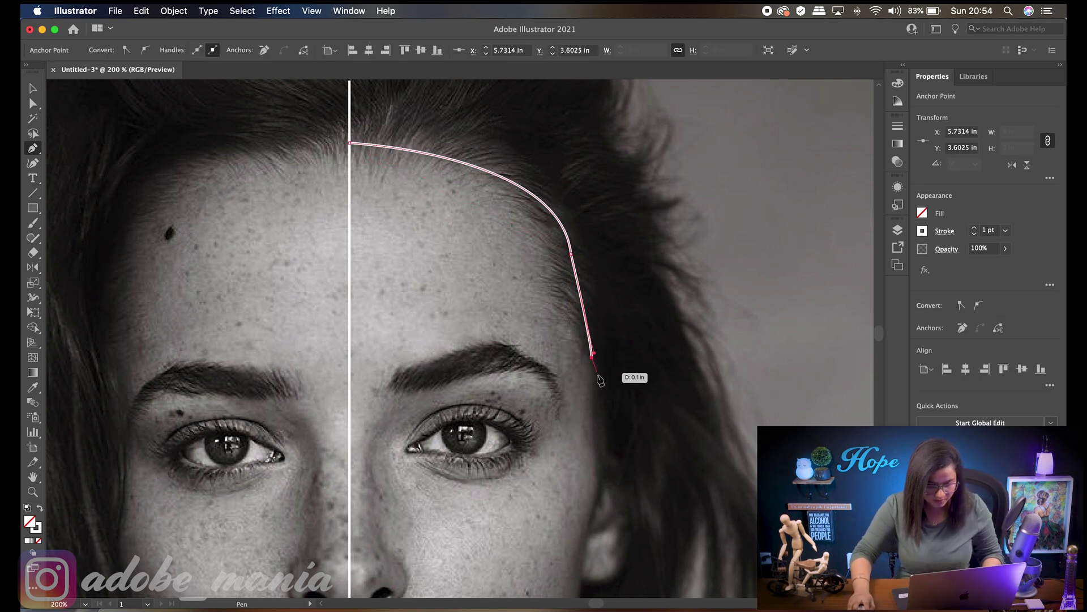
left_click(601, 452)
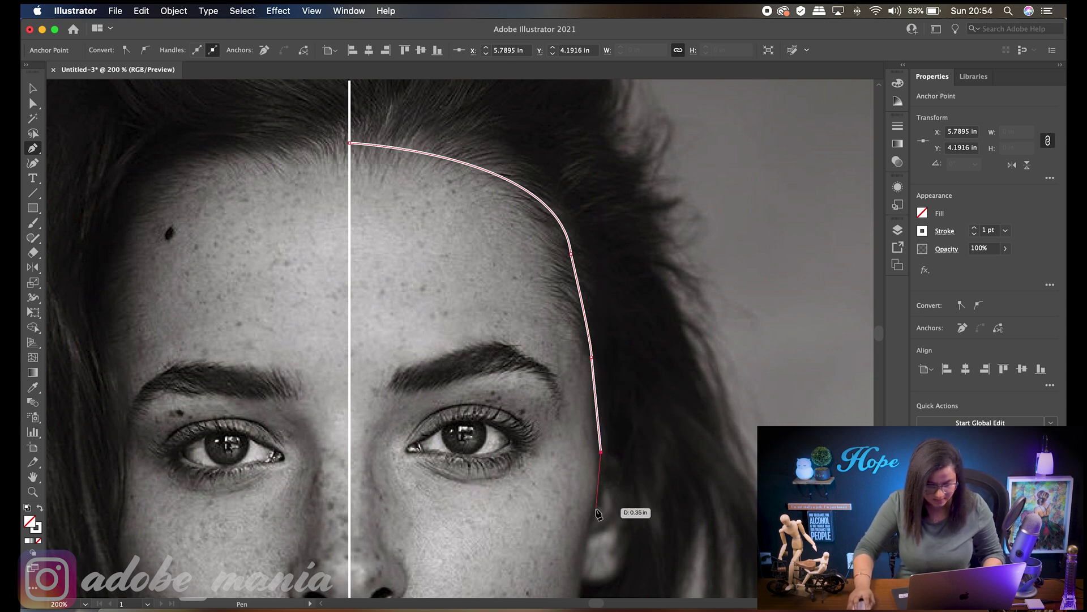
left_click_drag(594, 514, 586, 532)
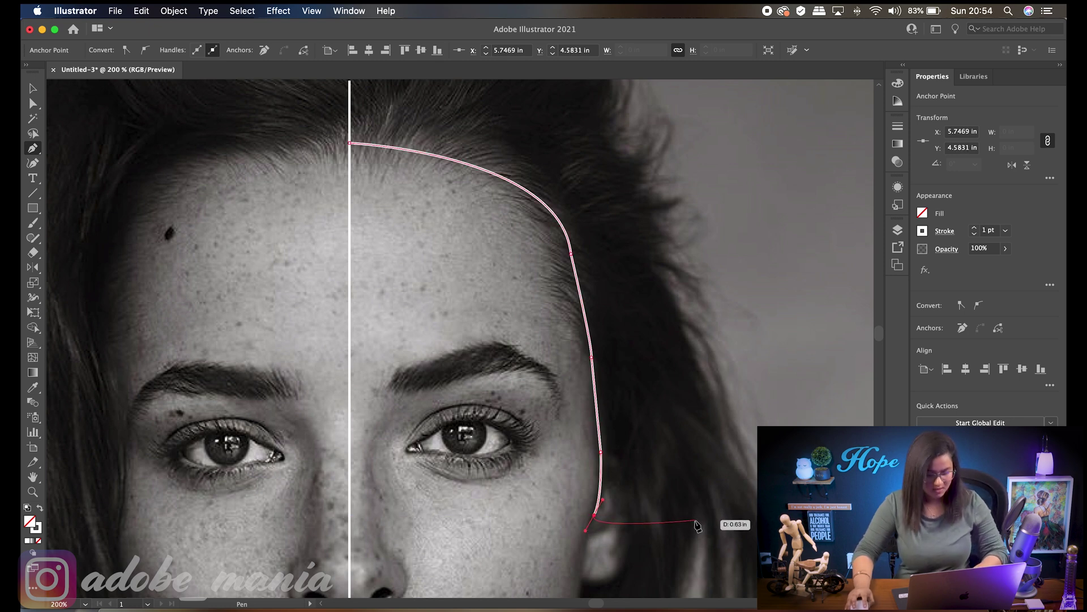
Continue the face outline from the ear along the cheek and jaw to the chin at the centre line, and end the path there
left_click_drag(695, 529, 704, 377)
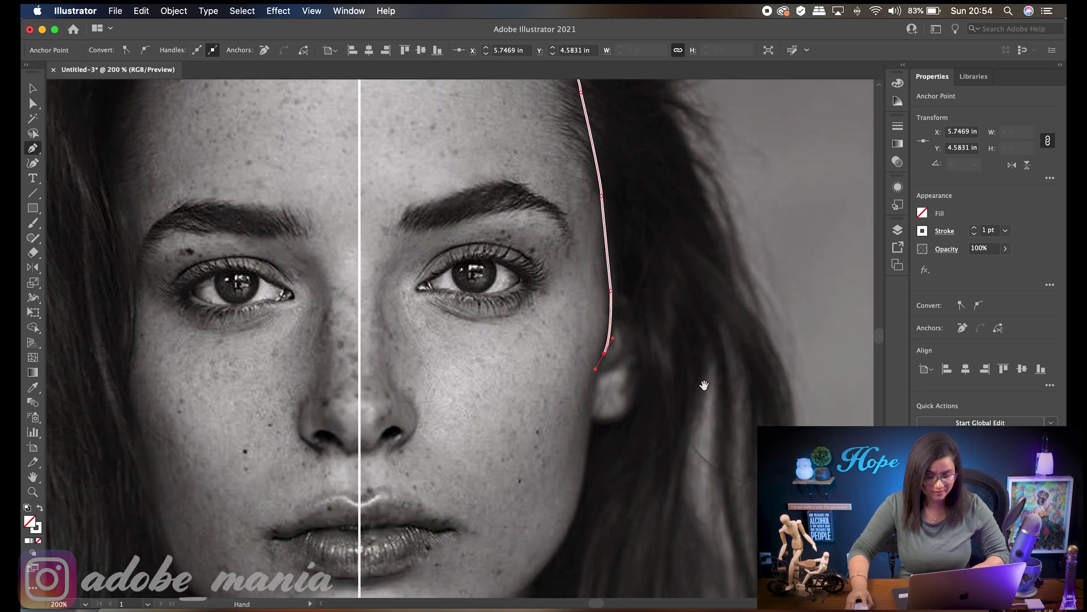
left_click_drag(685, 435, 695, 391)
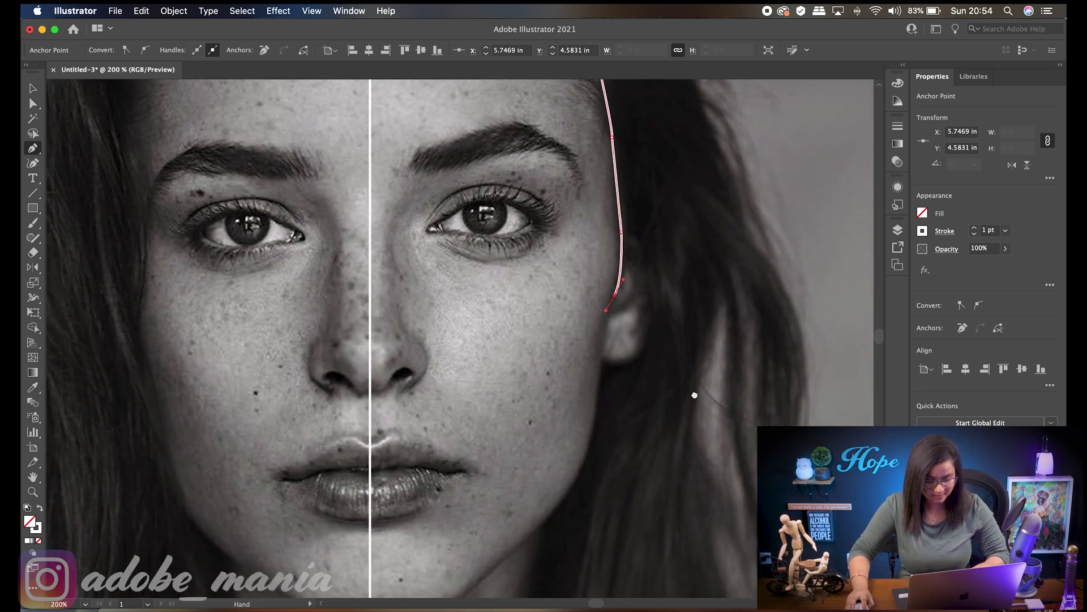
left_click(594, 421)
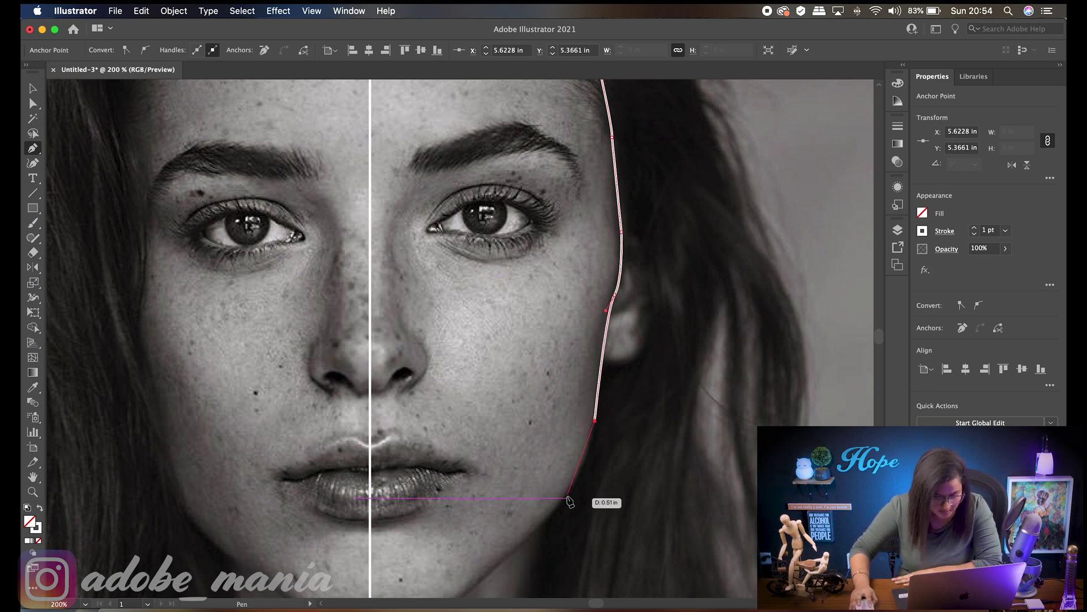
left_click_drag(552, 511, 525, 526)
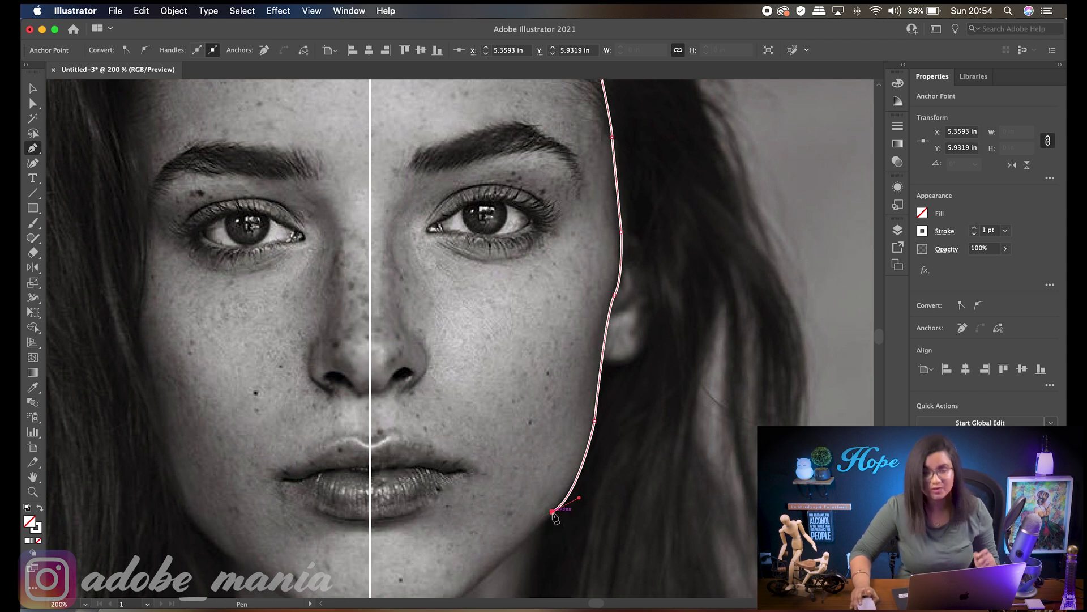
left_click_drag(555, 517, 645, 397)
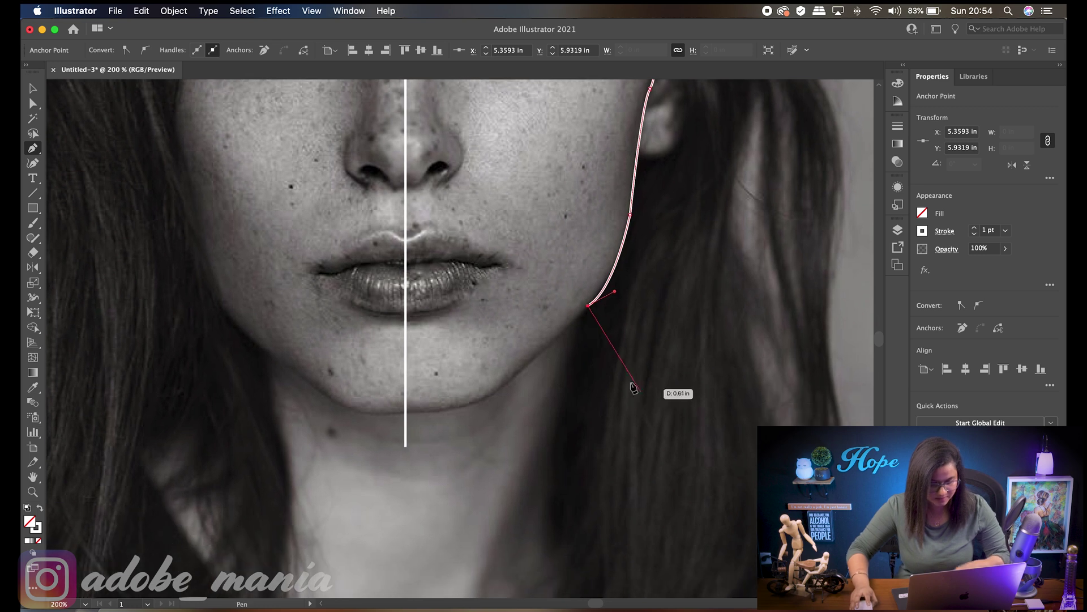
left_click(516, 376)
left_click_drag(406, 412, 330, 408)
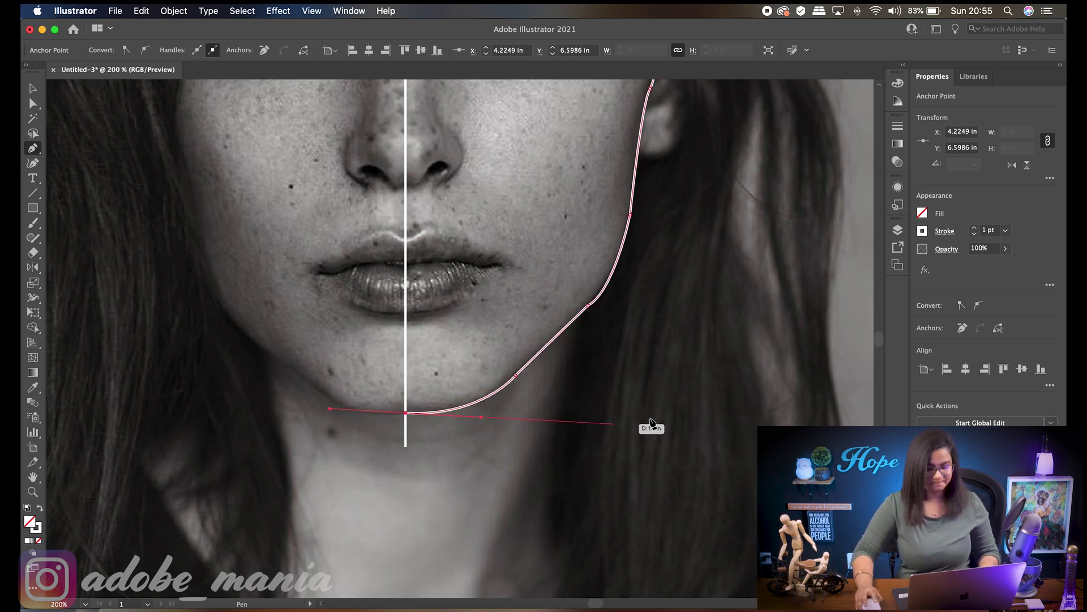
left_click(793, 383, "super")
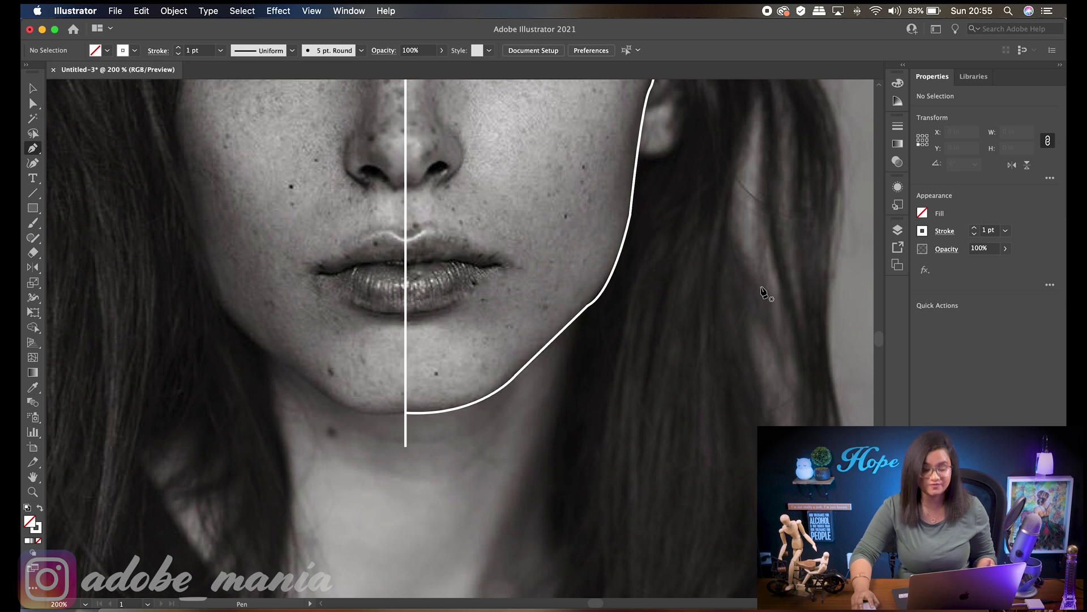
Start a new Pen path at the inner end of the eyebrow right of the centre line, giving it a small jagged notch
scroll(763, 300, "up", 4)
key("super")
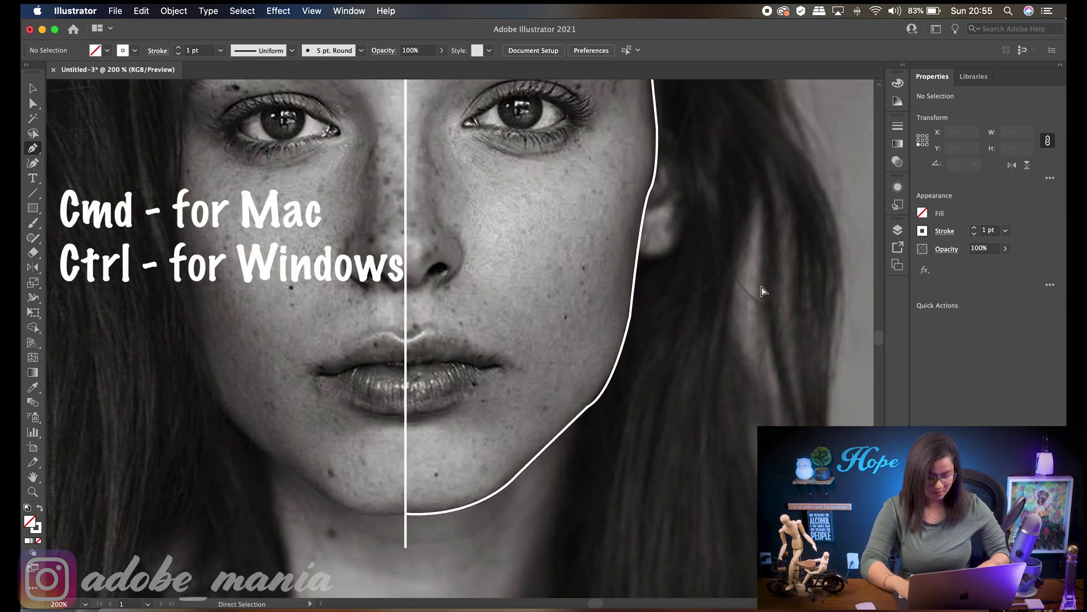
key("super+minus")
key("super+minus")
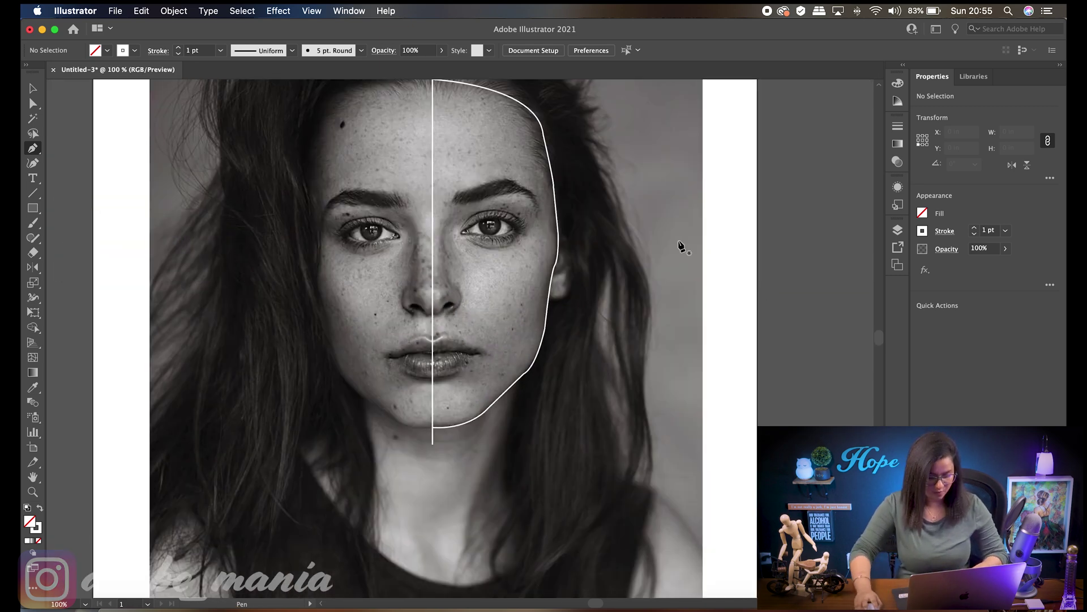
left_click_drag(651, 247, 684, 314)
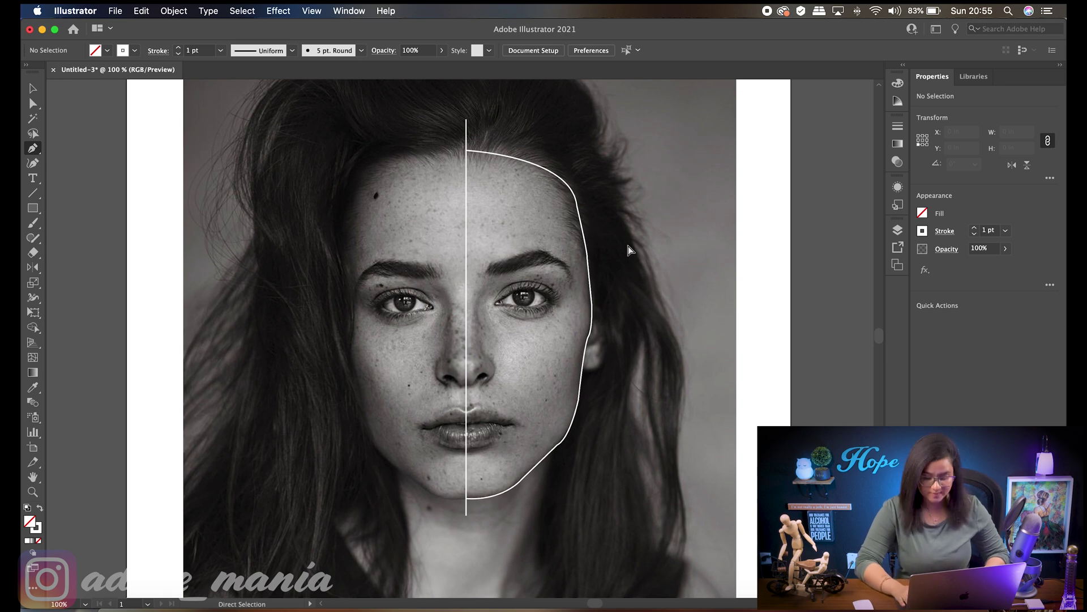
key("super+equal")
key("super+equal")
key("super+equal")
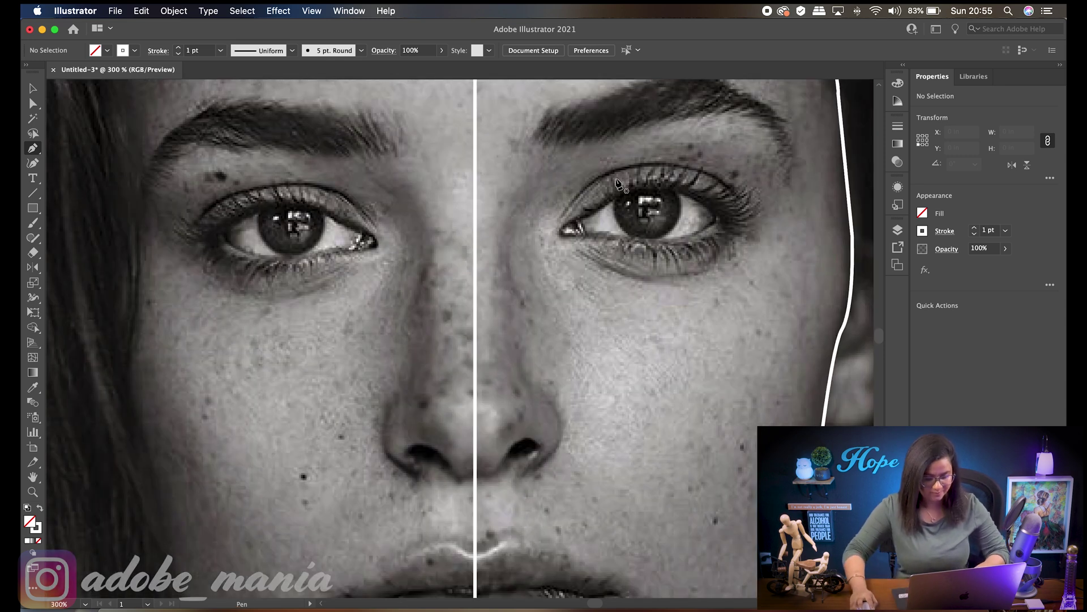
scroll(617, 184, "up", 5)
scroll(617, 184, "right", 2)
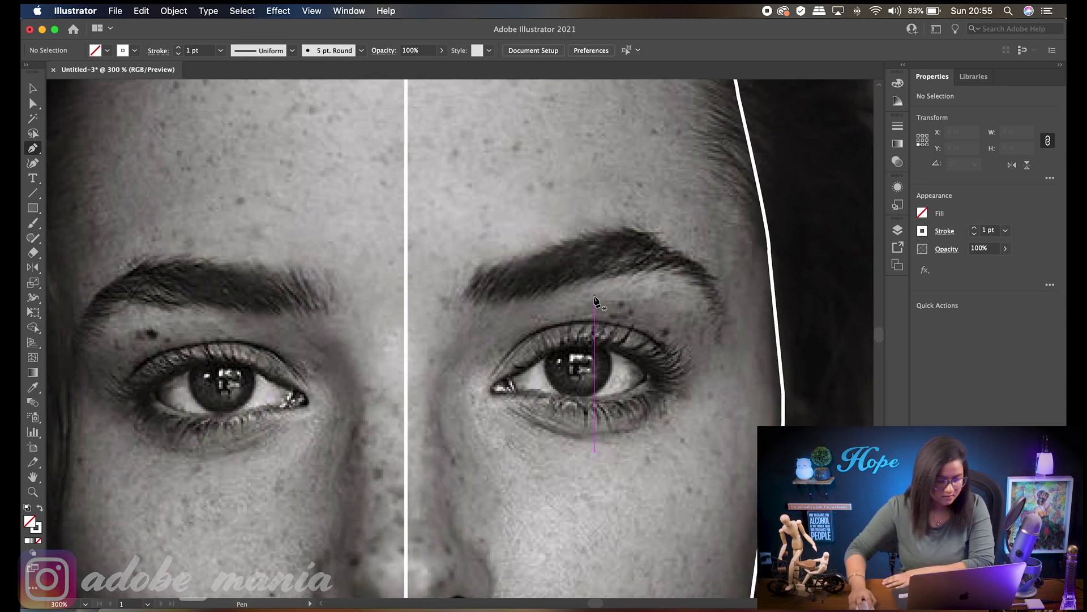
left_click(465, 291)
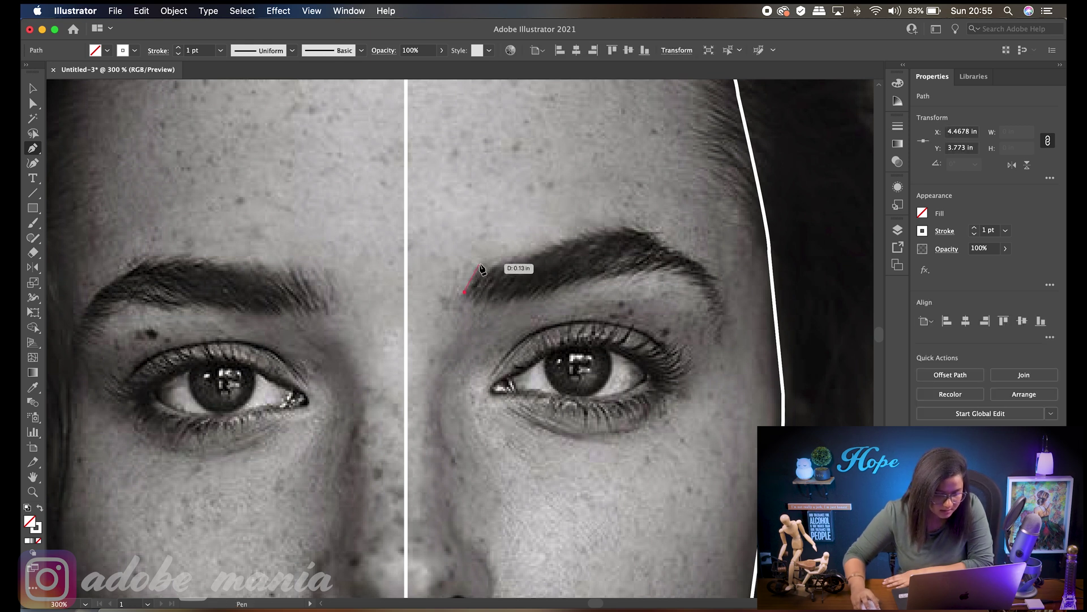
left_click(479, 264)
left_click(476, 271)
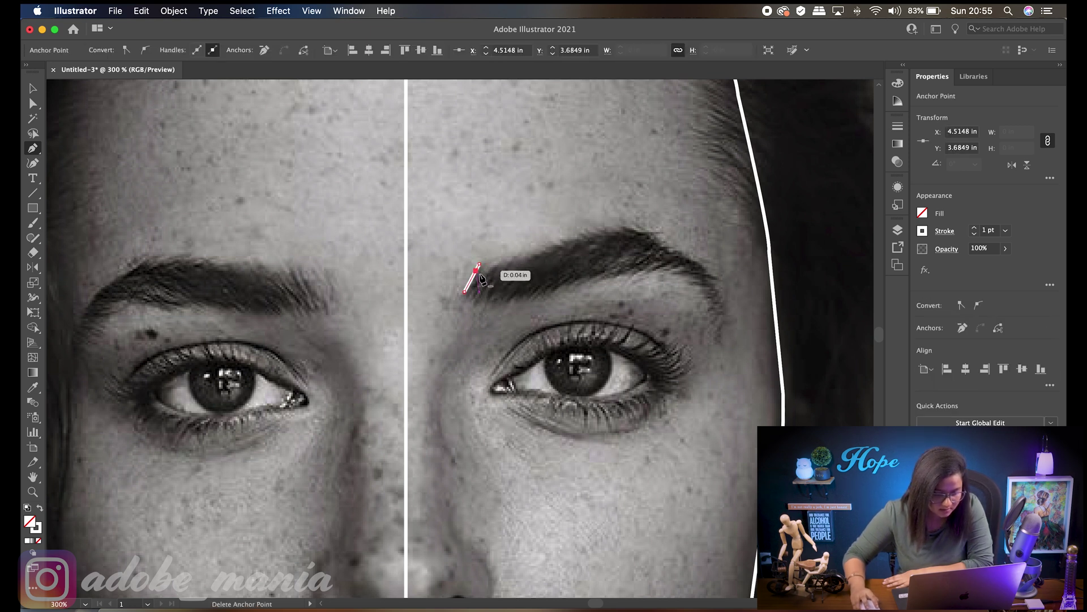
left_click(482, 273)
left_click_drag(491, 273, 499, 269)
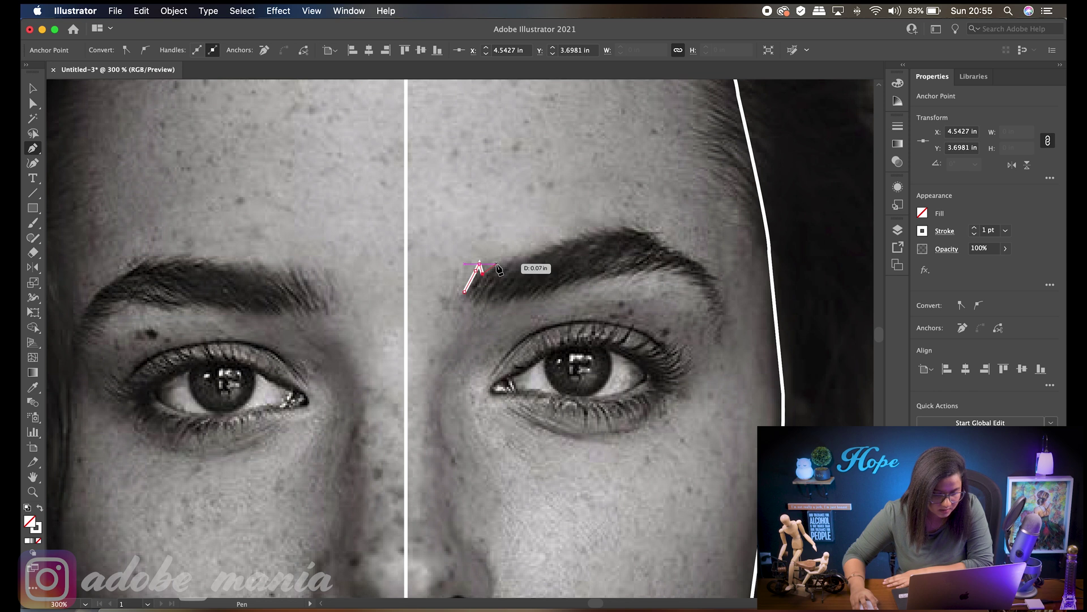
left_click(496, 264)
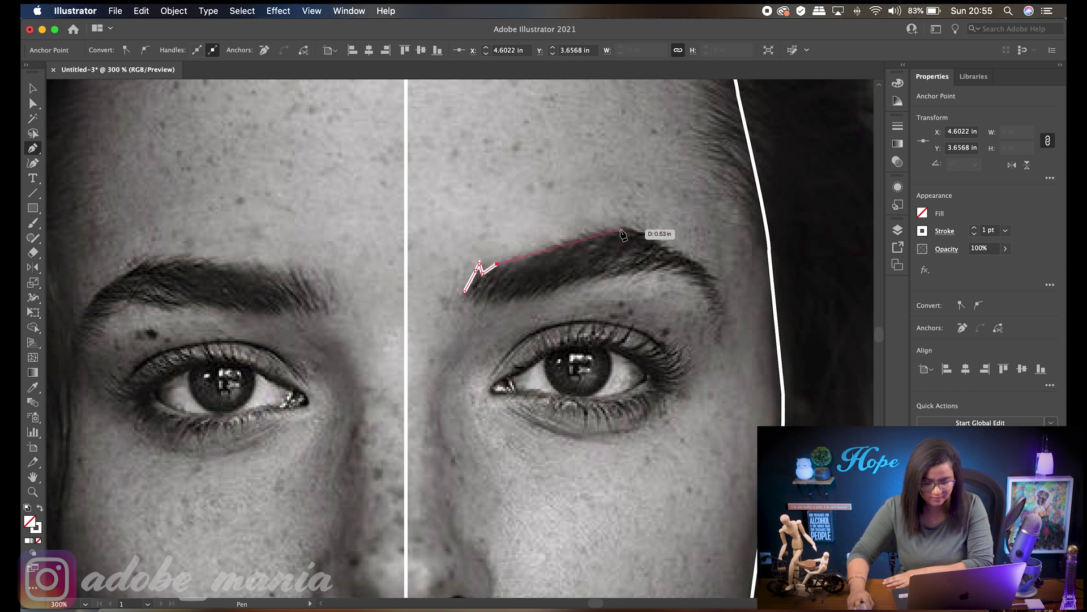
Trace the eyebrow's upper edge over the arch to its outer tail, and remove the outgoing handle at the tail point
left_click(623, 230)
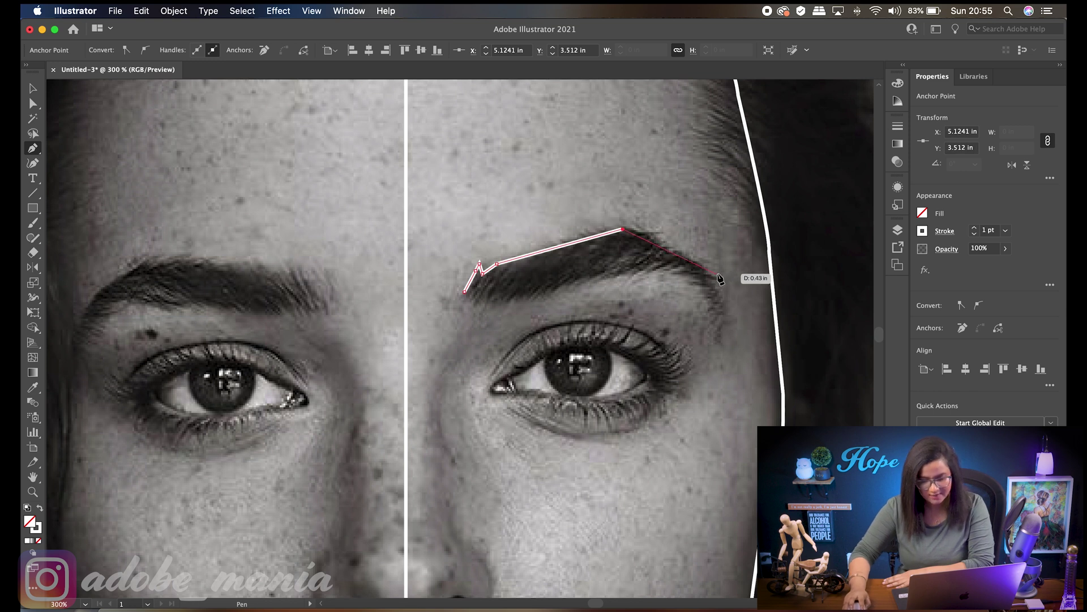
left_click(711, 258)
left_click(717, 278)
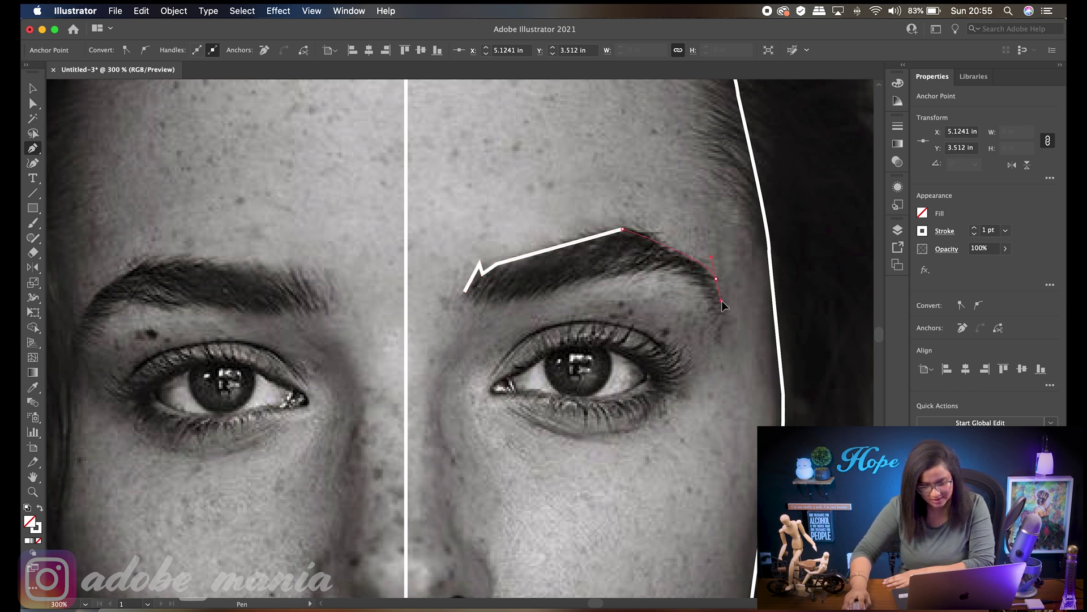
left_click_drag(746, 318, 748, 315)
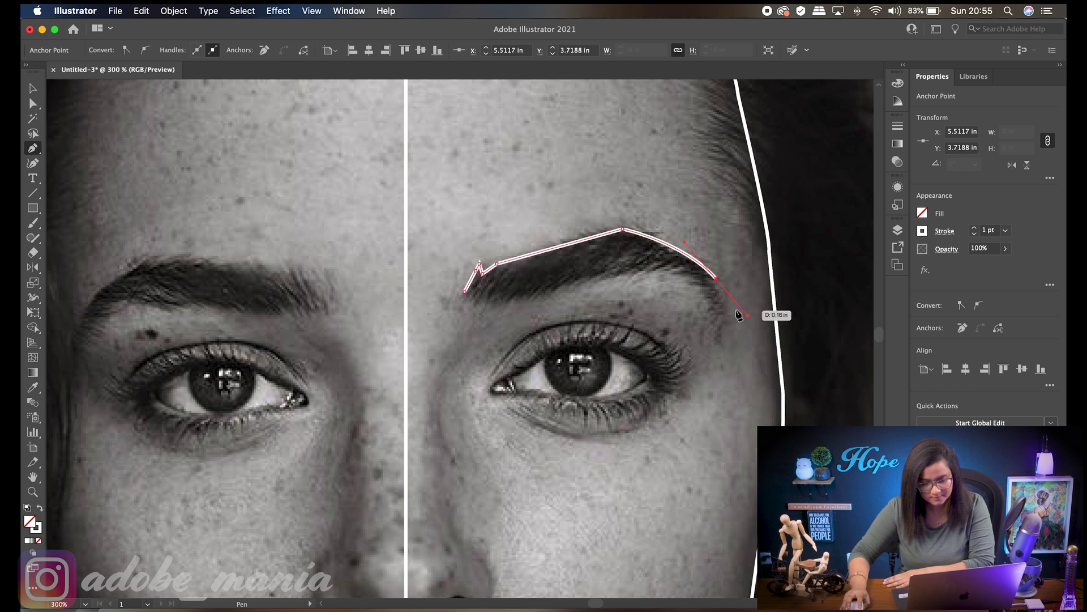
left_click(716, 280)
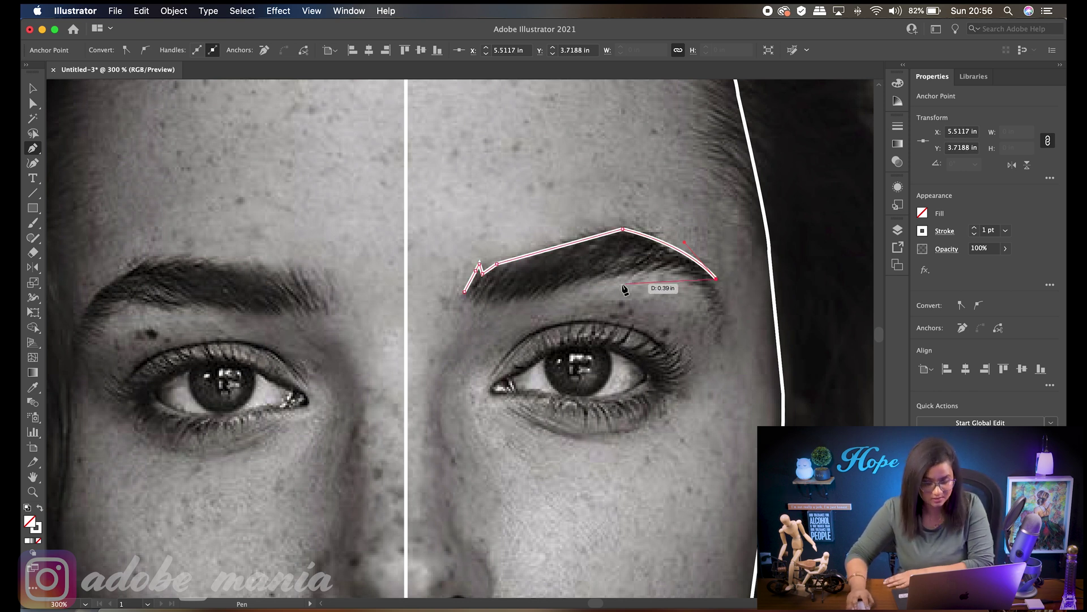
Trace the eyebrow's lower edge back to the inner end, close the shape at its starting point and deselect it
left_click_drag(585, 278, 508, 302)
left_click_drag(509, 302, 476, 301)
left_click(475, 302)
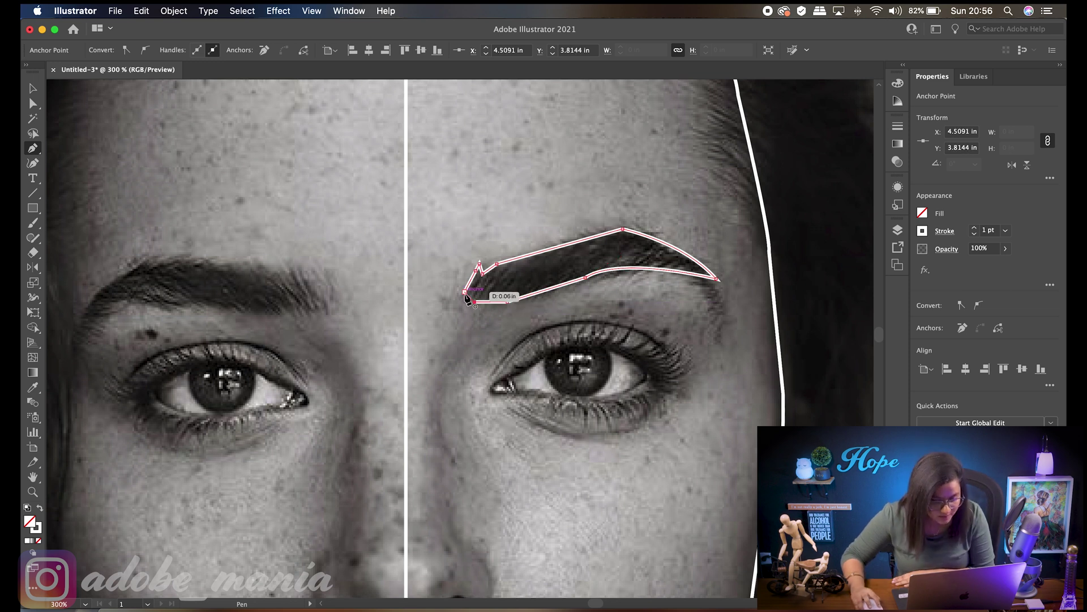
left_click_drag(466, 293, 465, 293)
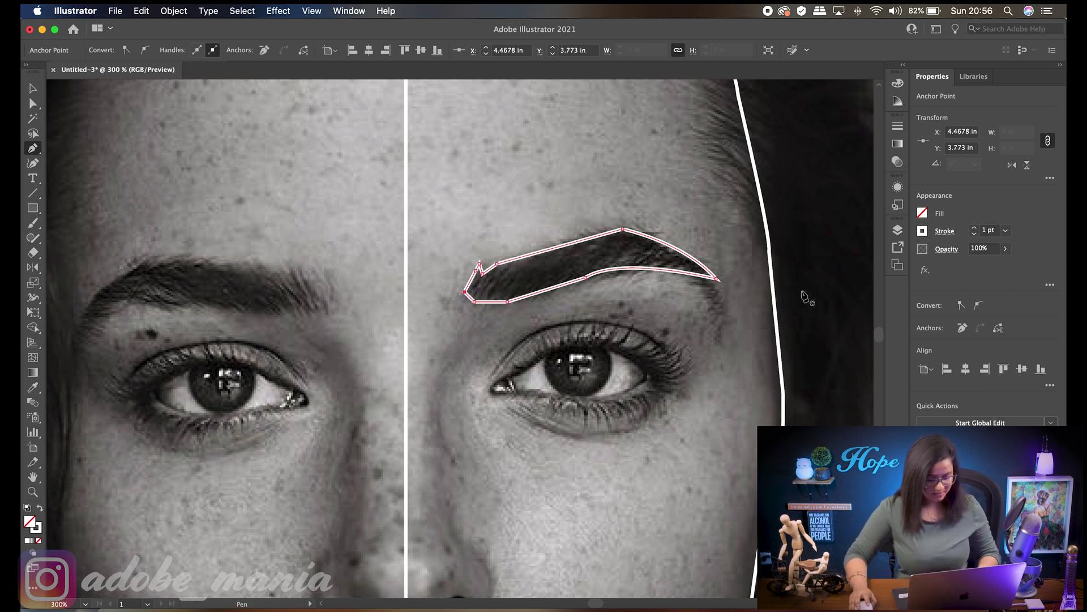
left_click(831, 290, "super")
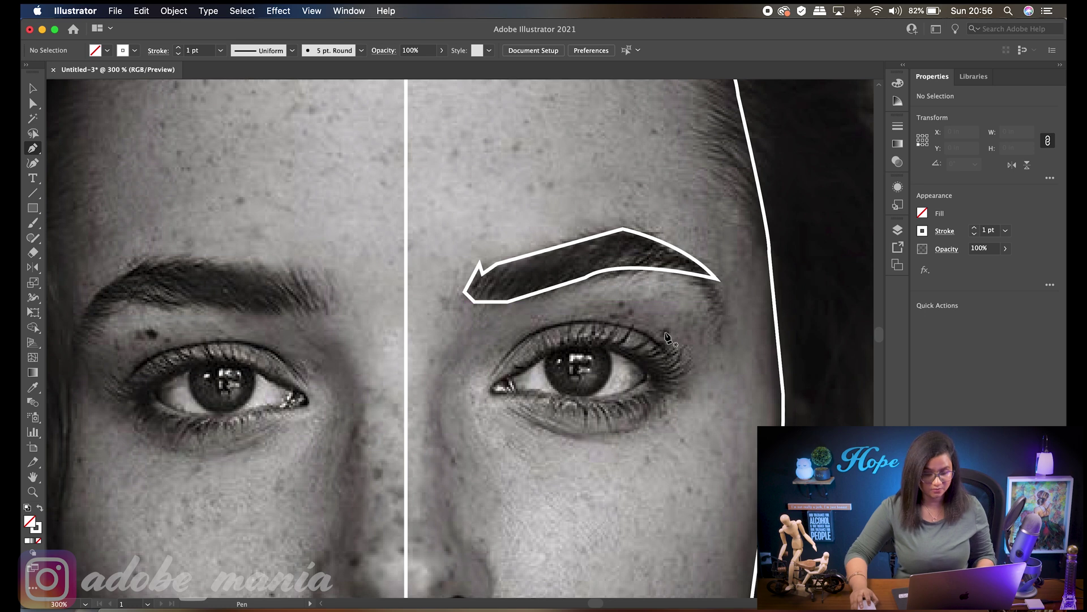
scroll(737, 317, "down", 5)
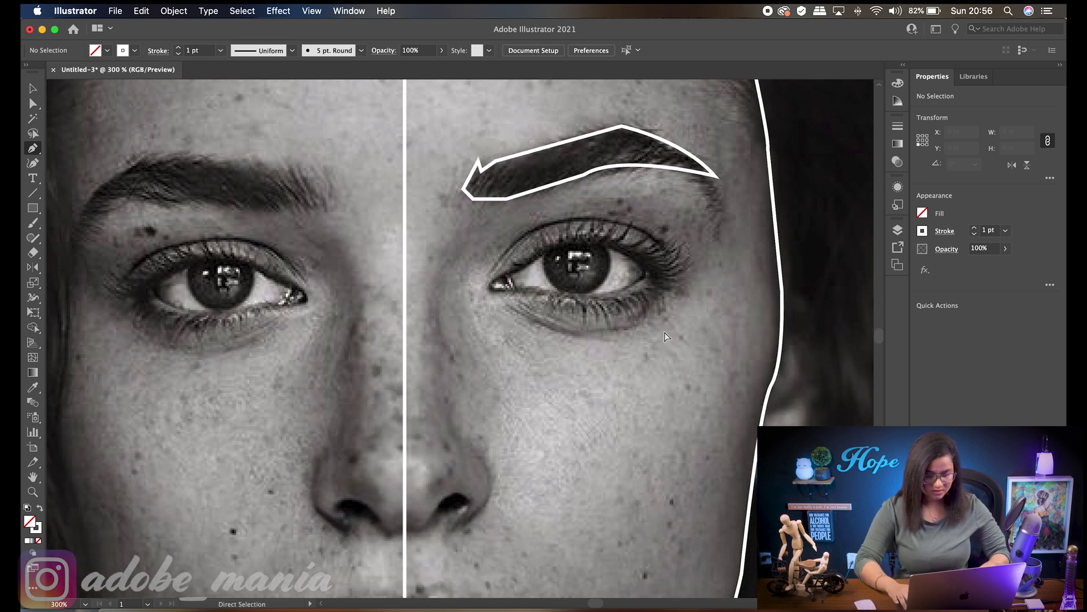
Start a new Pen path at the eye's inner corner, trace the upper lid edge to the outer corner, and remove the outgoing handle there
key("super+equal")
key("super+equal")
left_click_drag(732, 320, 517, 445)
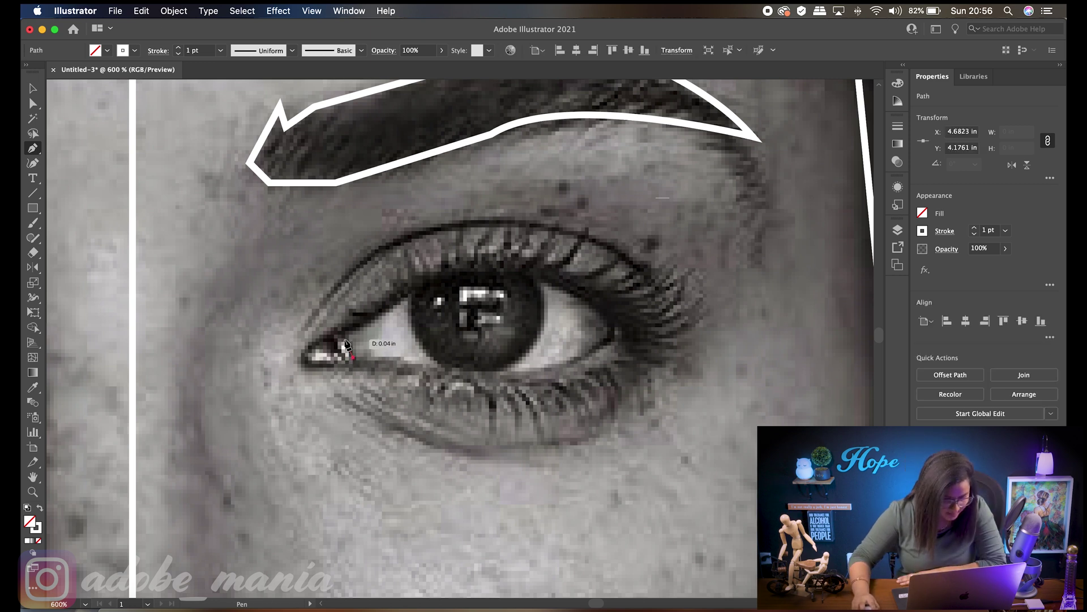
left_click(343, 334)
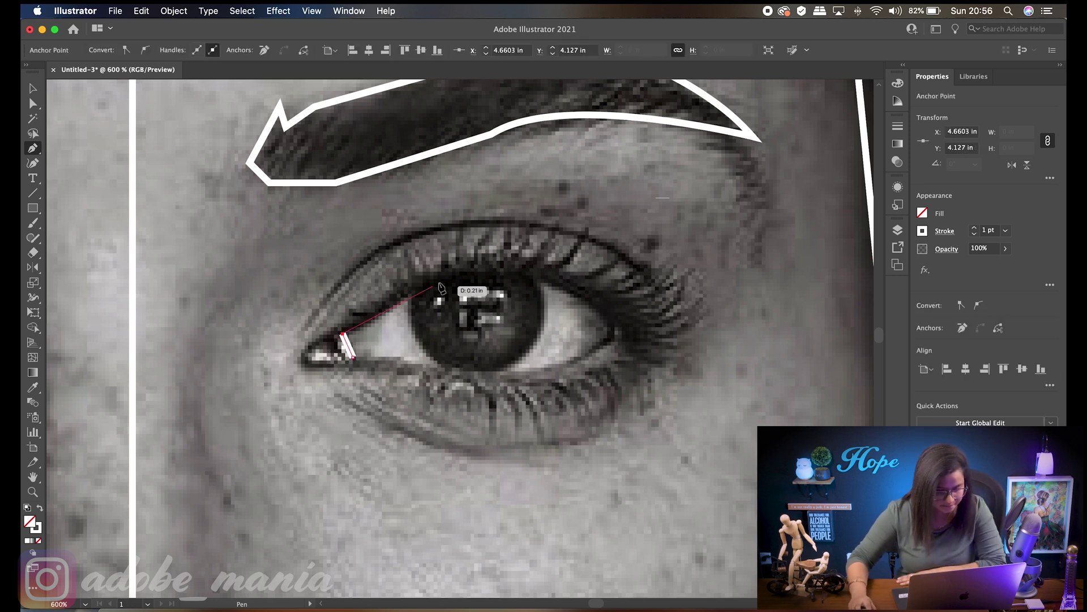
mouse_move(623, 331)
left_mouse_down()
mouse_move(677, 405)
mouse_move(744, 448)
mouse_move(728, 470)
left_mouse_up()
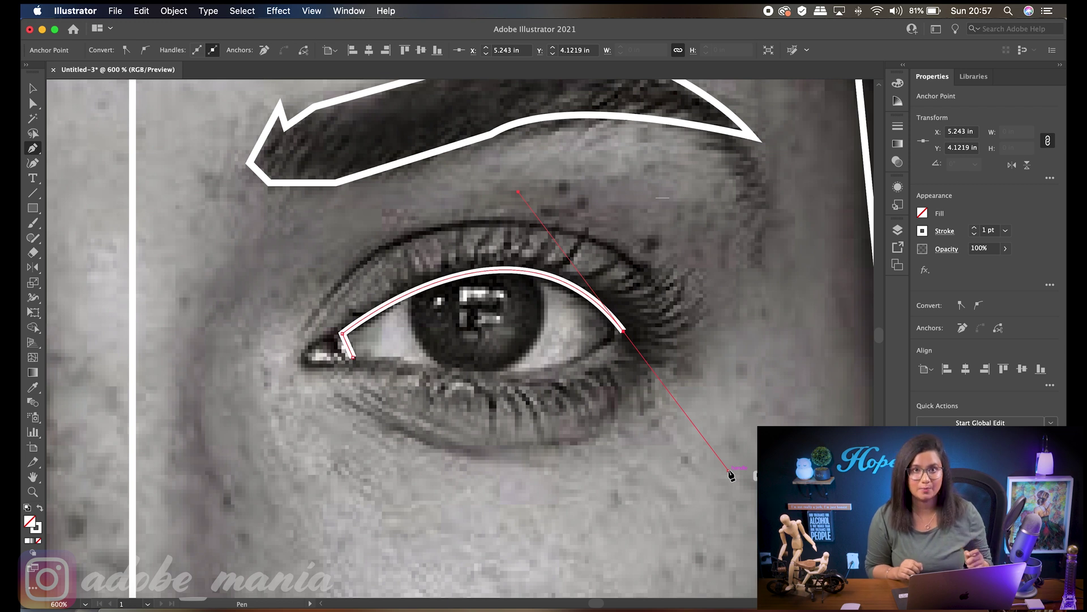
left_click(624, 331)
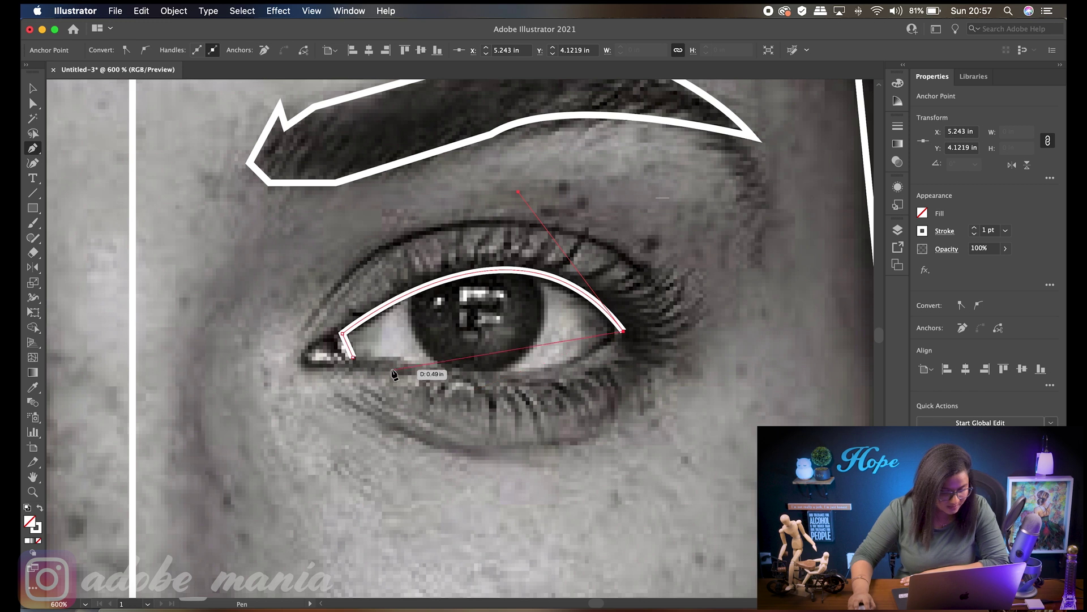
Close the eye shape with a curve along the lower lid back to its starting point and deselect it
left_click_drag(353, 357, 136, 315)
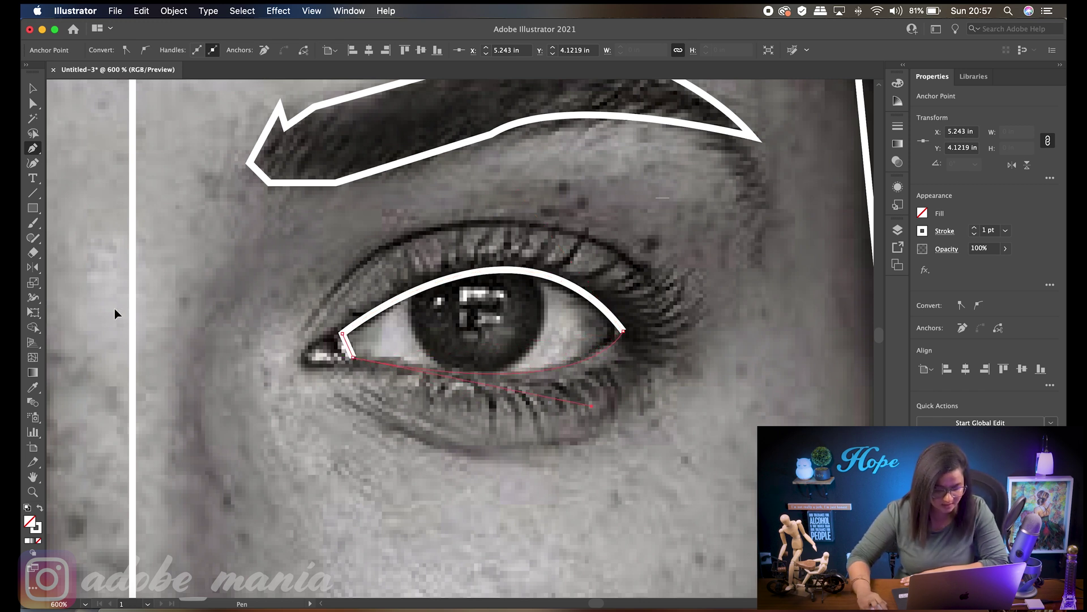
left_click_drag(114, 314, 113, 314)
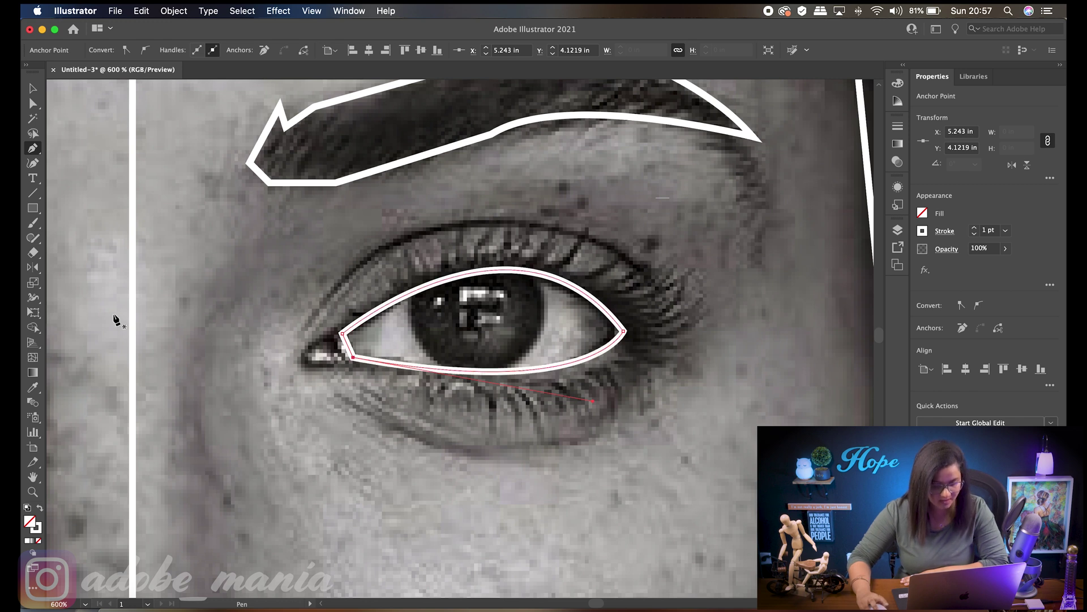
left_click(717, 331, "super")
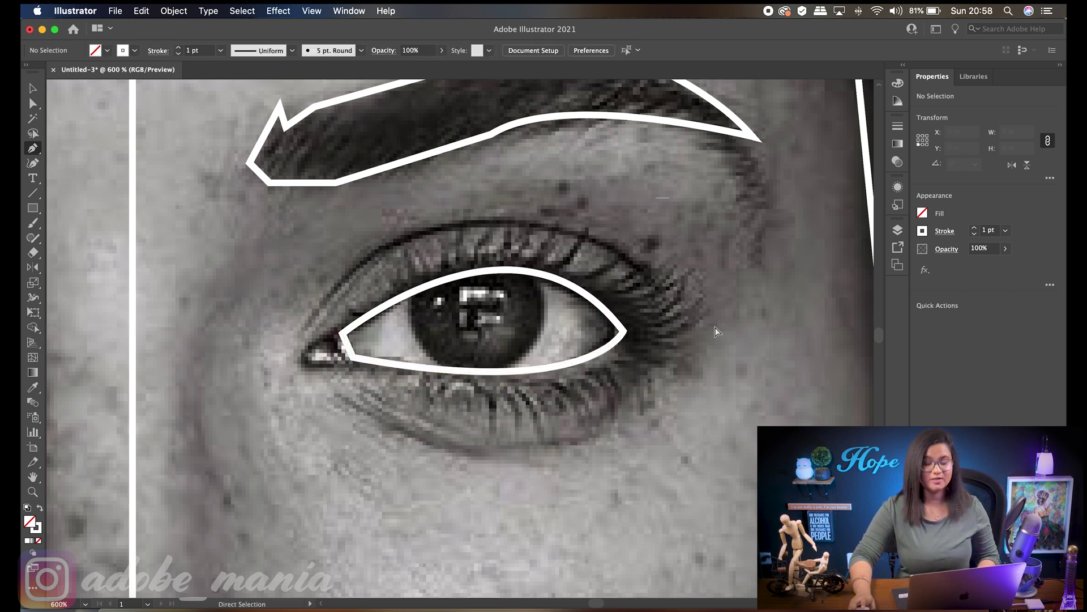
Trace the small rounded tear duct with the Pen tool, from the eye shape's lower inner corner to its upper inner corner, and end the path
left_click(353, 360)
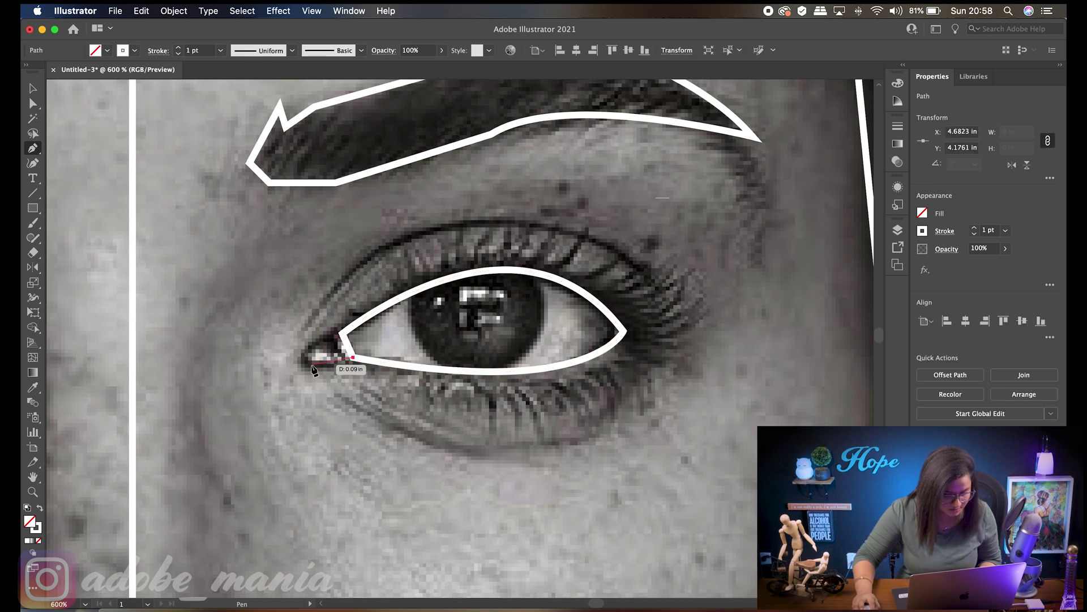
left_click_drag(311, 365, 341, 336)
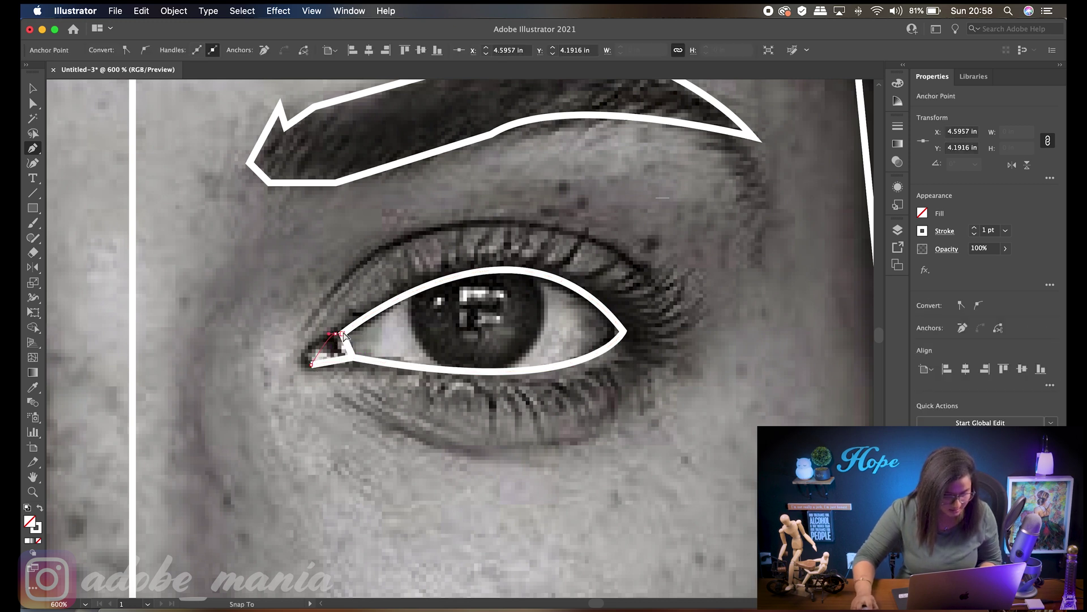
left_click_drag(376, 286, 390, 305)
key("Escape")
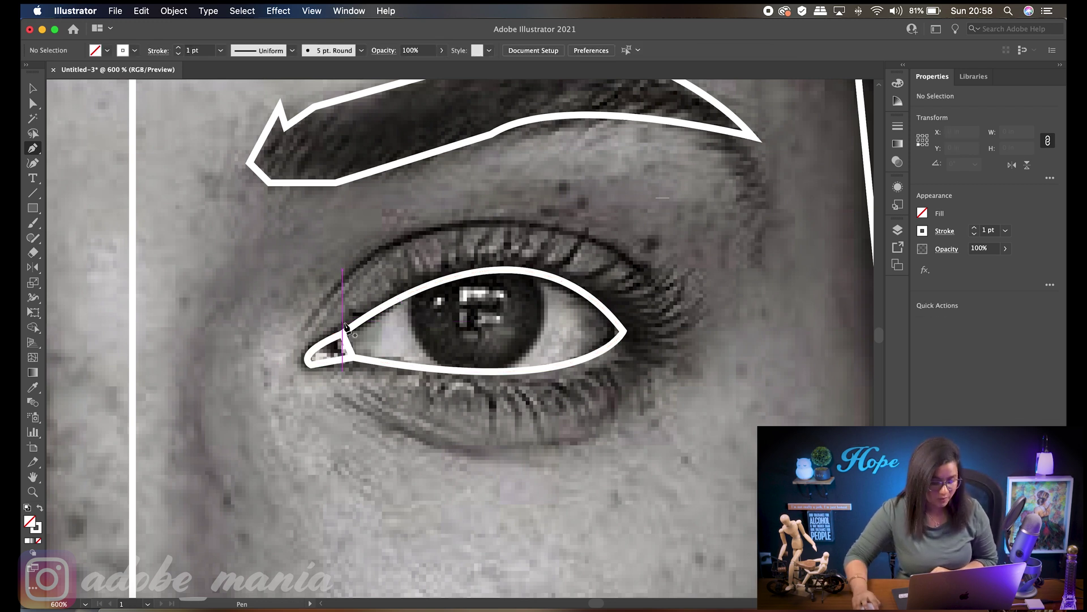
Draw an open Pen path around the outside of the eye shape, following the upper lid to a pointed outer corner and back along the lower lid
left_click(339, 326)
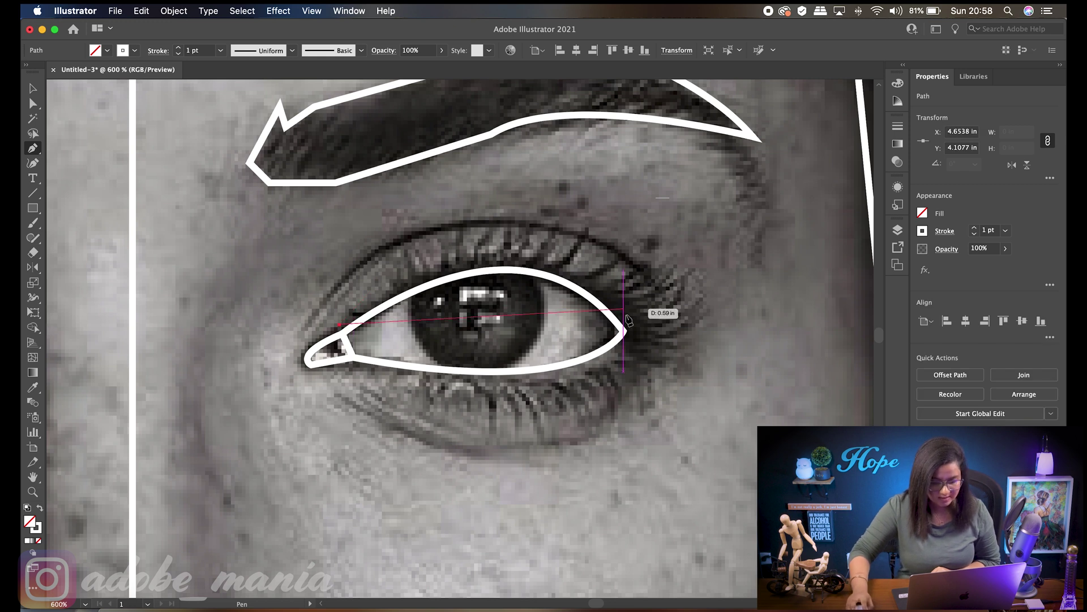
mouse_move(649, 329)
left_mouse_down()
mouse_move(728, 417)
mouse_move(750, 474)
mouse_move(774, 486)
left_mouse_up()
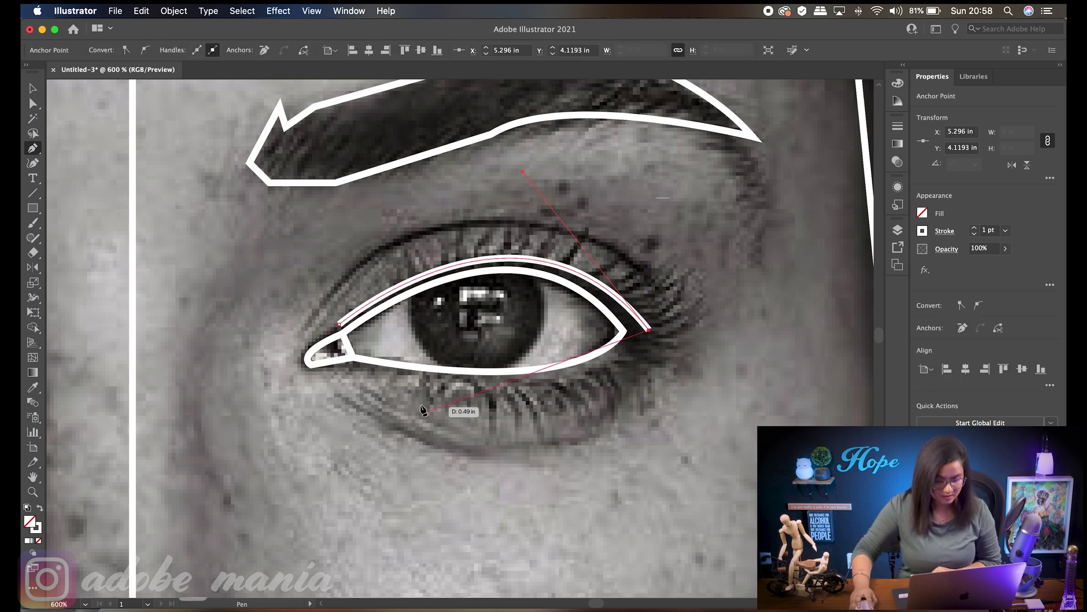
mouse_move(354, 365)
left_mouse_down()
mouse_move(283, 301)
mouse_move(201, 282)
mouse_move(139, 309)
mouse_move(113, 299)
left_mouse_up()
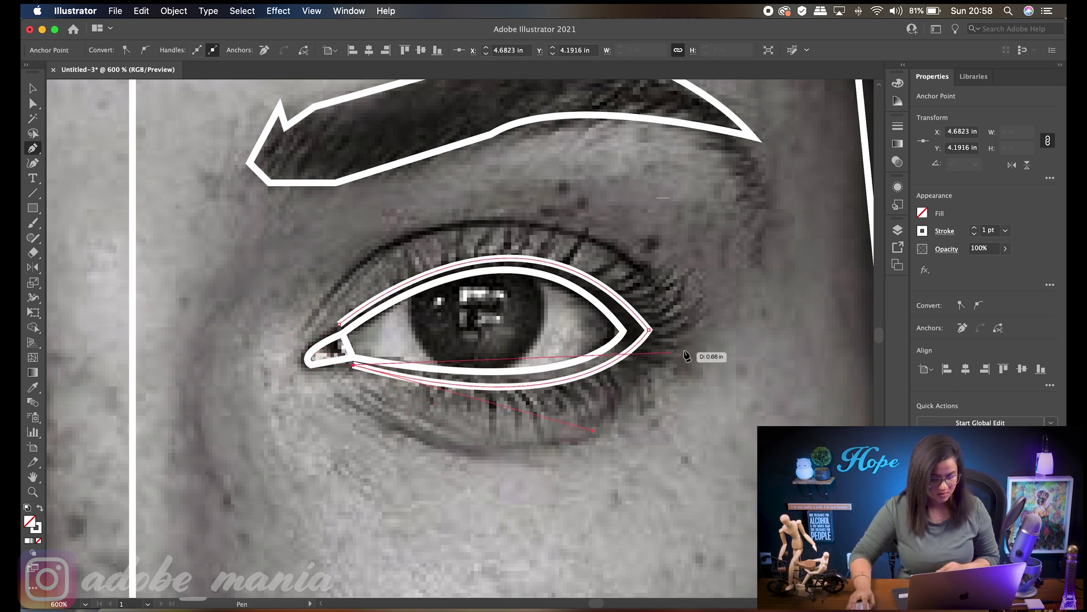
left_click(721, 347, "super")
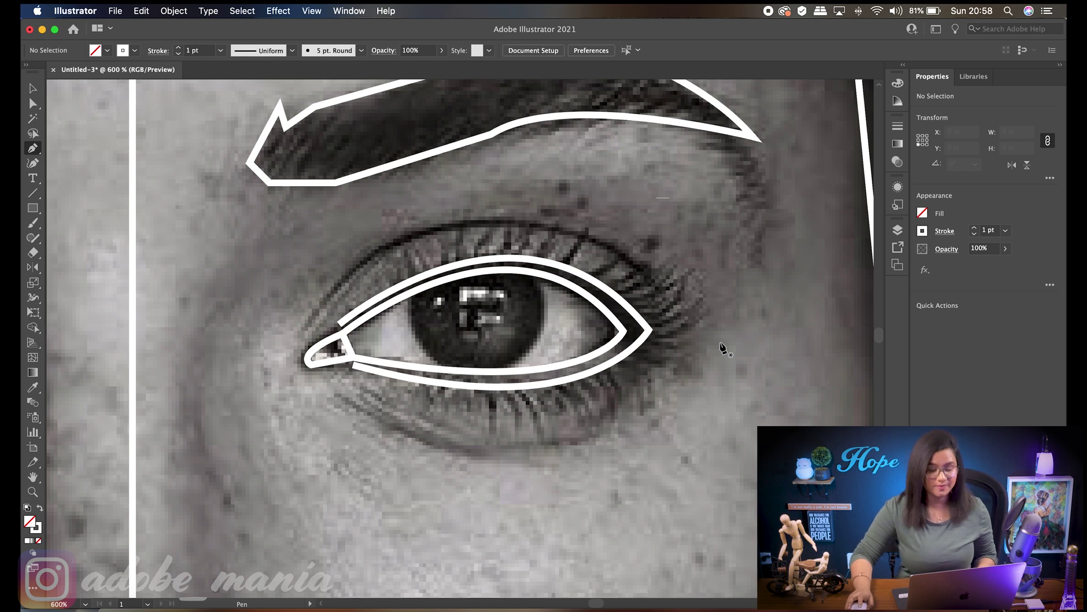
Draw the upper eyelid crease as one open curve from above the inner corner to beyond the outer corner, and deselect it
left_click(304, 323)
mouse_move(674, 296)
left_mouse_down()
mouse_move(830, 470)
mouse_move(884, 482)
mouse_move(549, 454)
mouse_move(617, 449)
mouse_move(646, 456)
mouse_move(646, 473)
left_mouse_up()
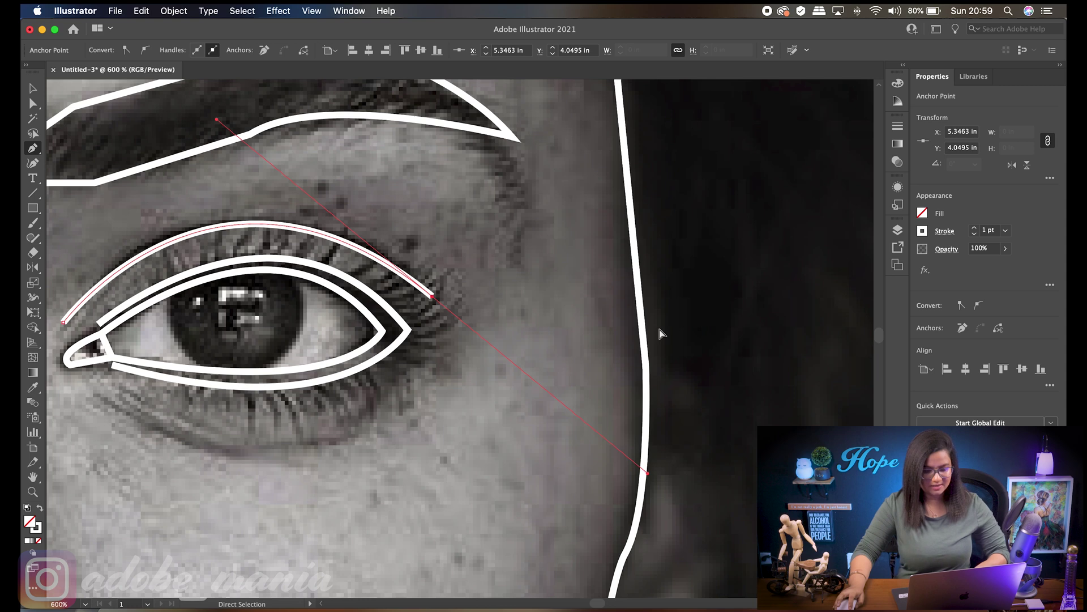
left_click(436, 409, "super")
Draw two open curved crease lines under the eye, a long lower one and a shorter one just above it
left_click_drag(360, 445, 631, 428)
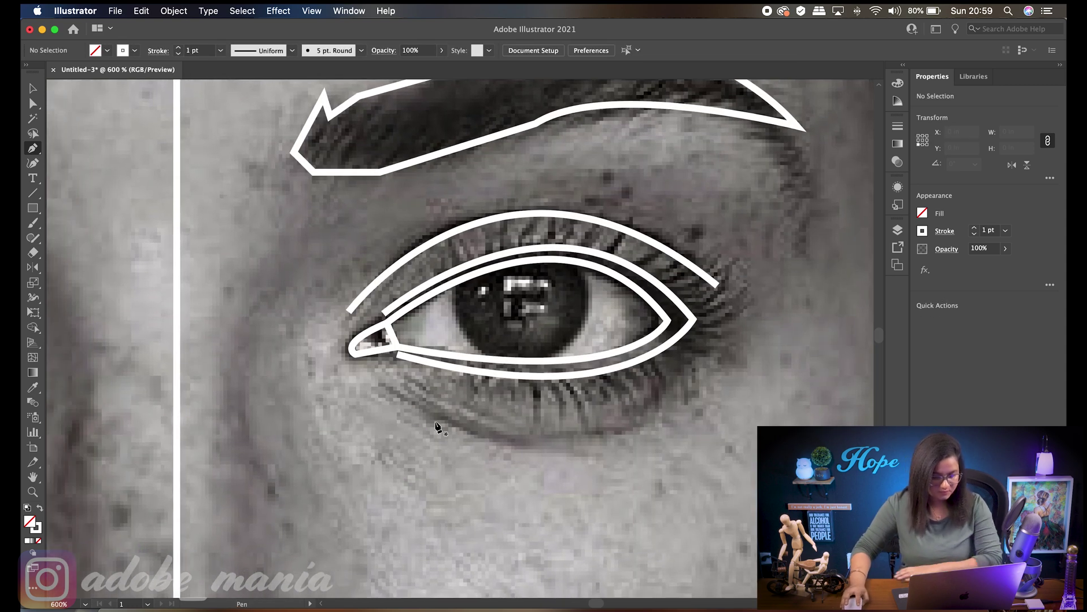
left_click(384, 389)
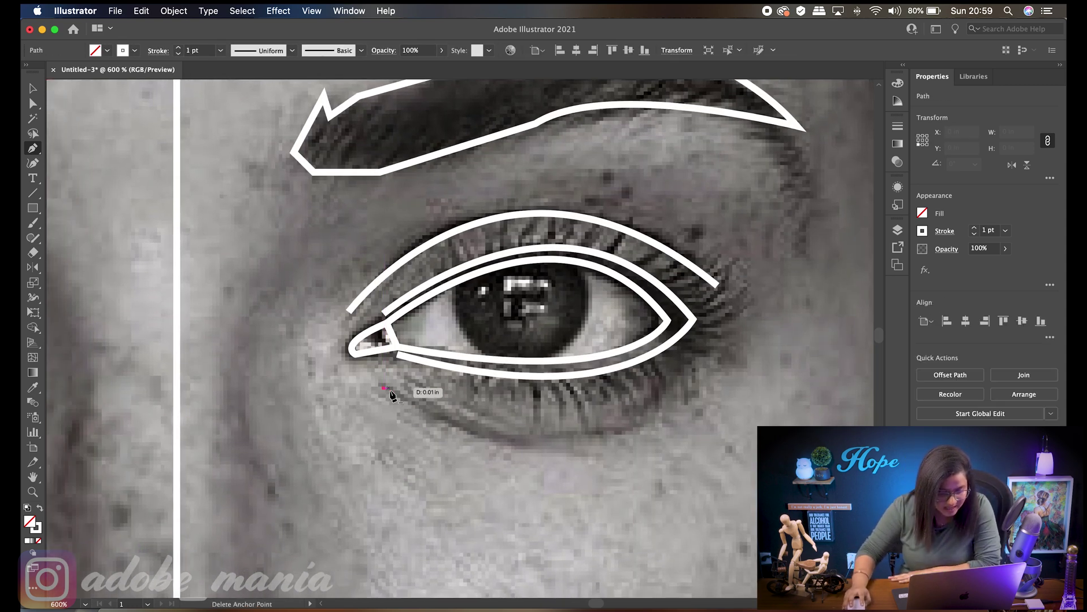
mouse_move(642, 431)
left_mouse_down()
mouse_move(660, 403)
mouse_move(735, 374)
left_mouse_up()
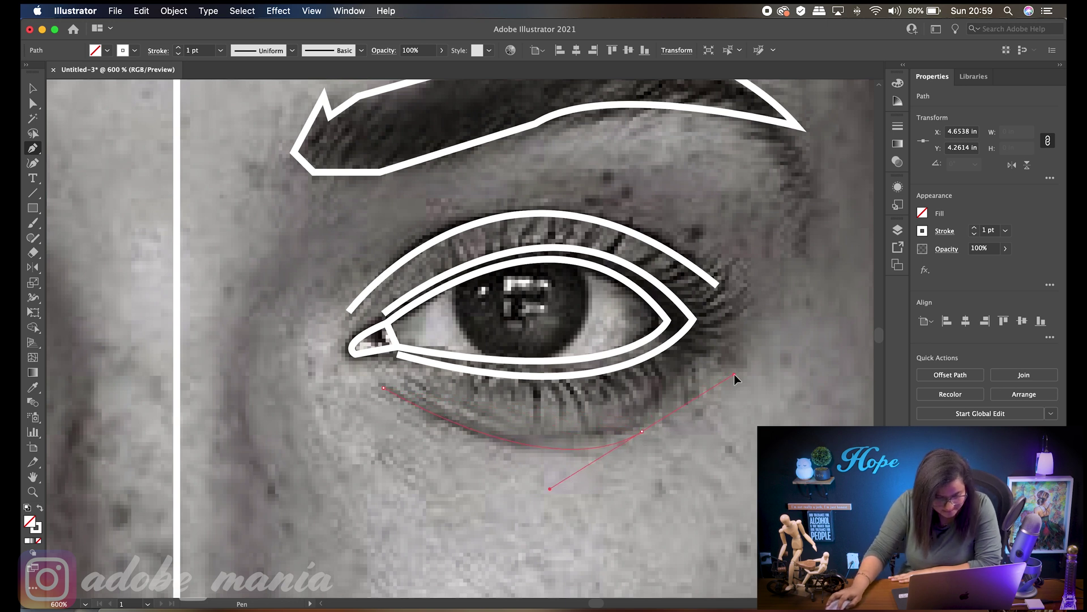
left_click(730, 440, "super")
left_click_drag(409, 381, 509, 421)
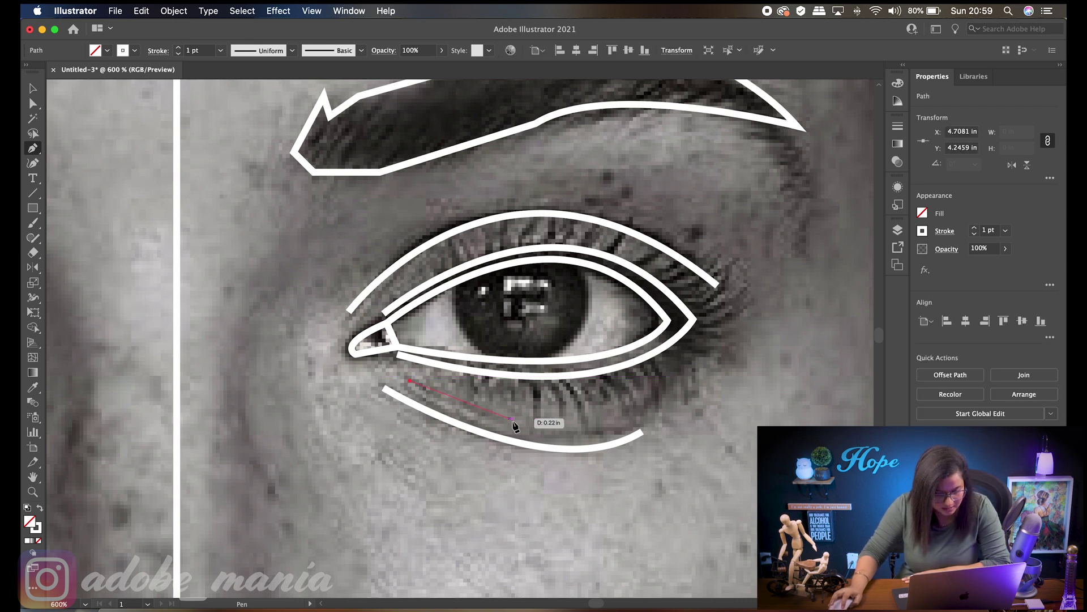
mouse_move(585, 432)
left_mouse_down()
mouse_move(601, 413)
mouse_move(638, 422)
left_mouse_up()
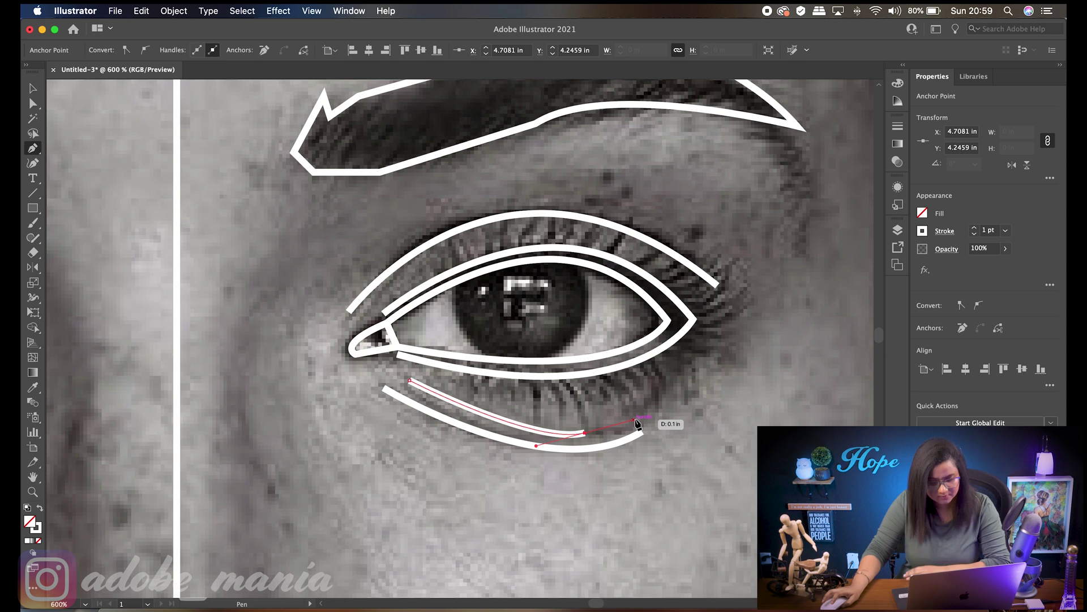
left_click(729, 384, "super")
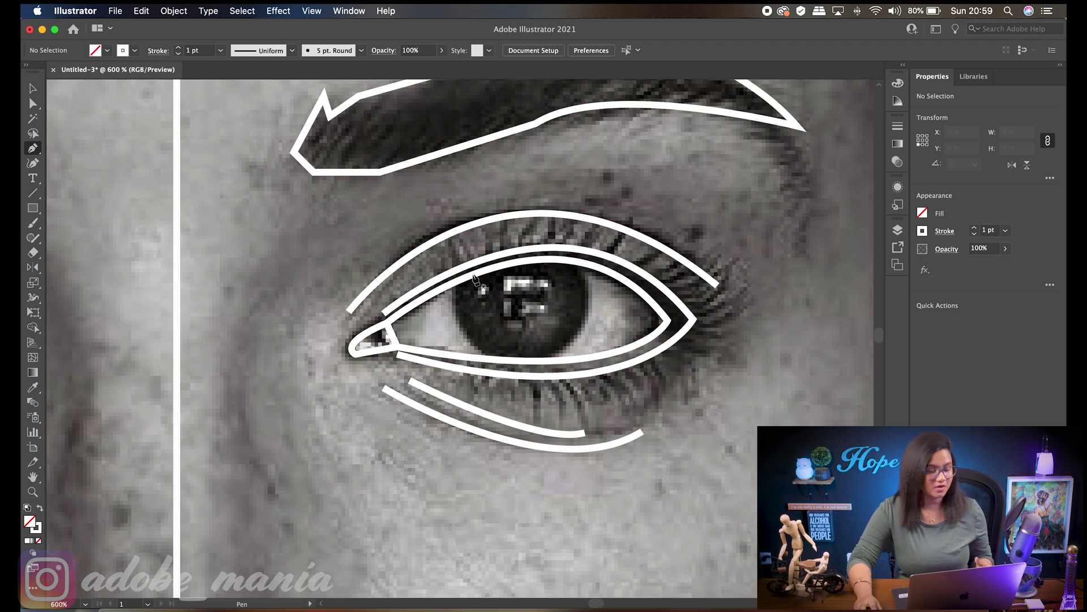
Draw a circle about 0.24 in across over the iris with the Ellipse tool, starting from the centre of the iris
left_click(34, 210)
left_click(34, 211)
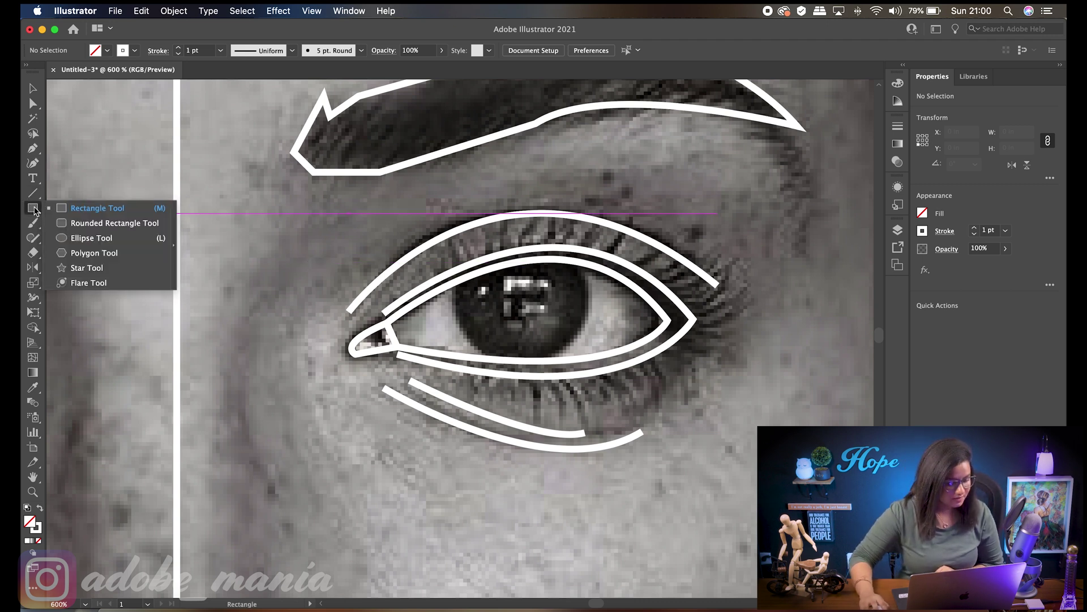
left_click(96, 240)
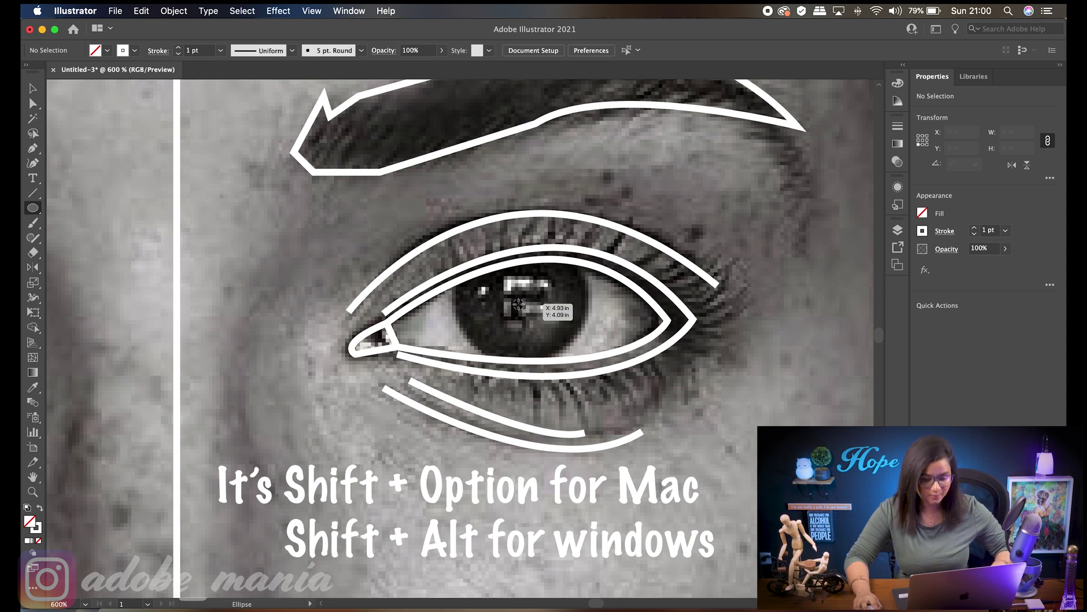
left_click_drag(519, 305, 574, 346)
key("super+minus")
key("super+plus")
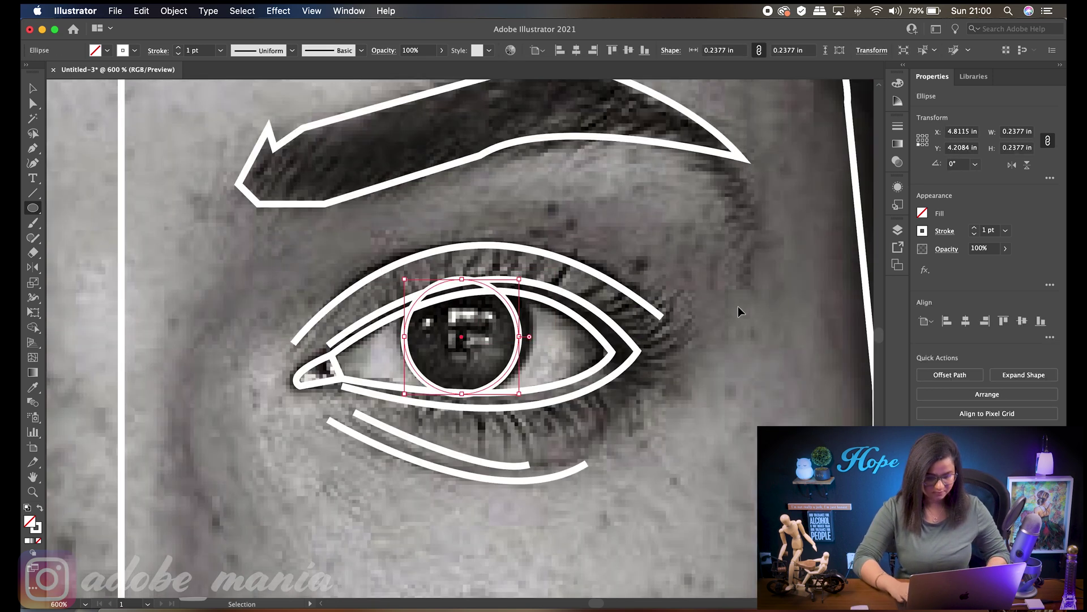
Widen the iris circle to about 0.25 in so it fits the iris in the photo, and deselect it
key("v")
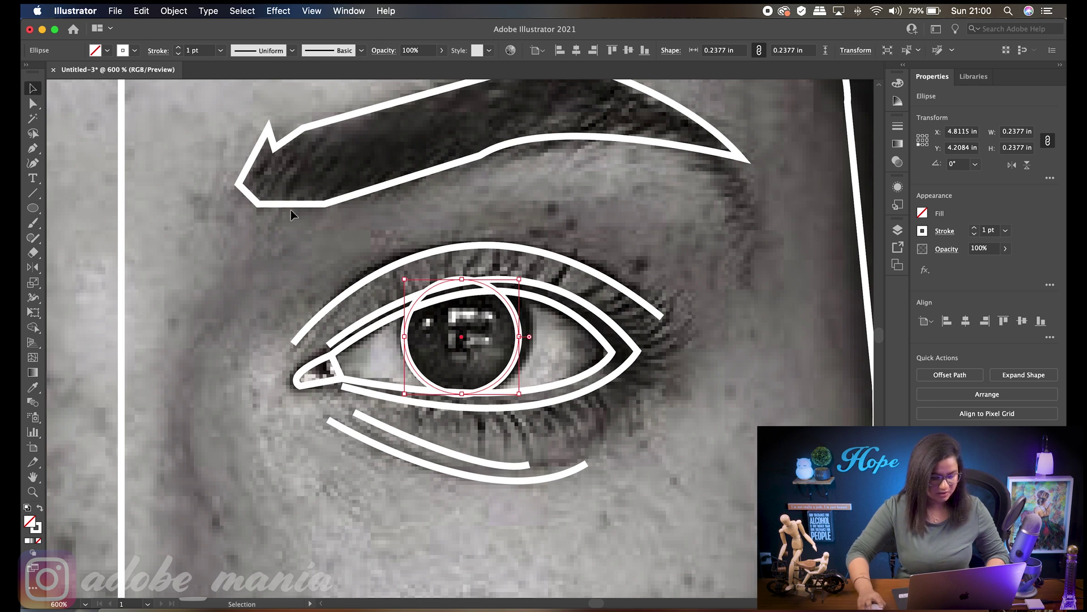
left_click_drag(520, 327, 522, 328)
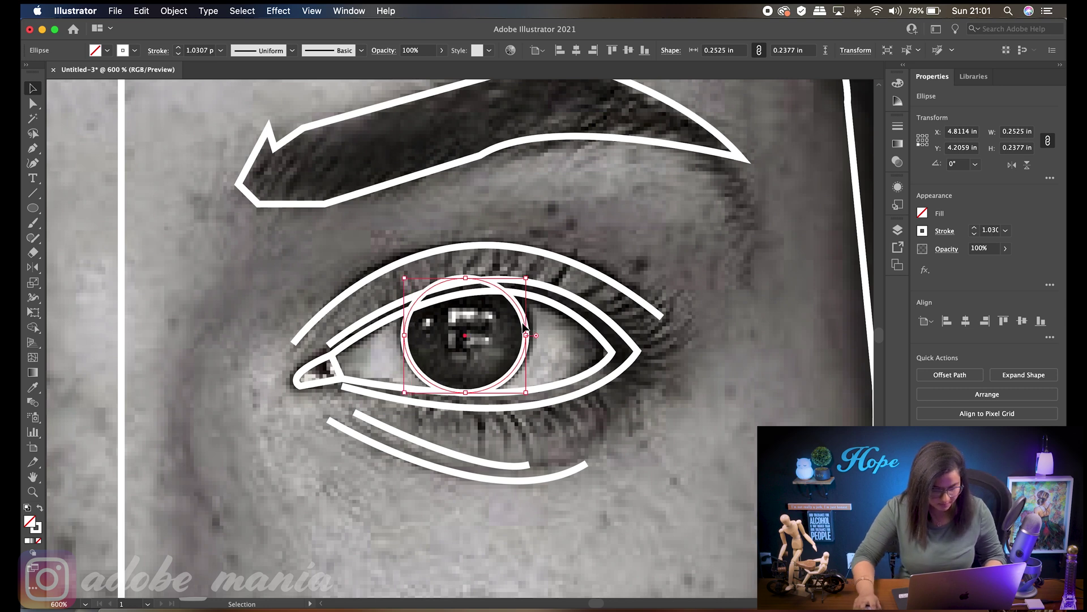
scroll(522, 321, "down", 1)
left_click(726, 319)
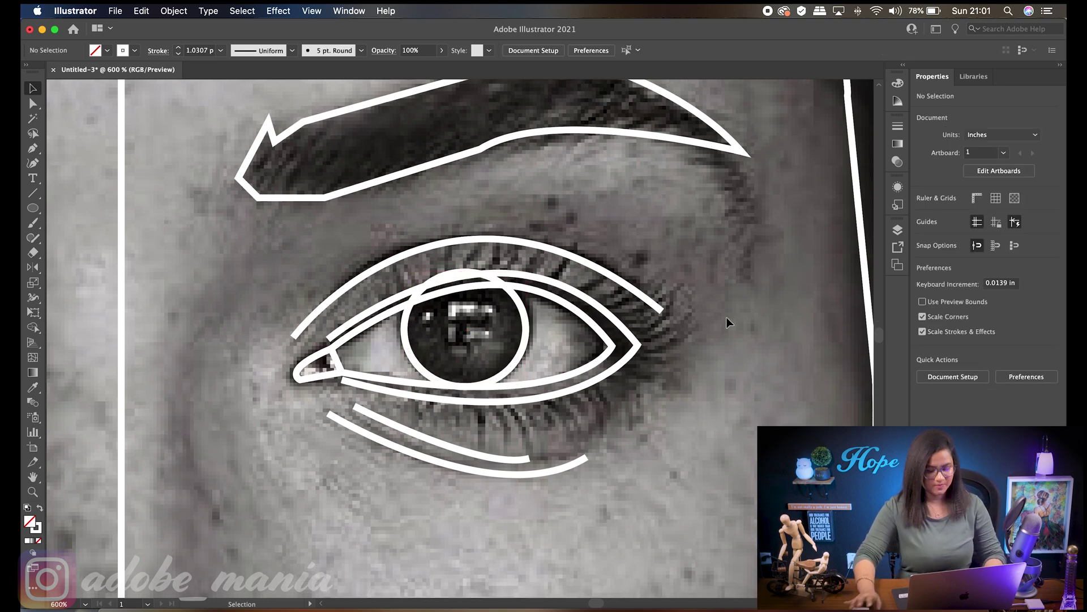
Cut the iris circle with the Scissors tool at two points, where it meets the upper lid lines on either side of the iris
key("a")
key("super+equal")
key("super+equal")
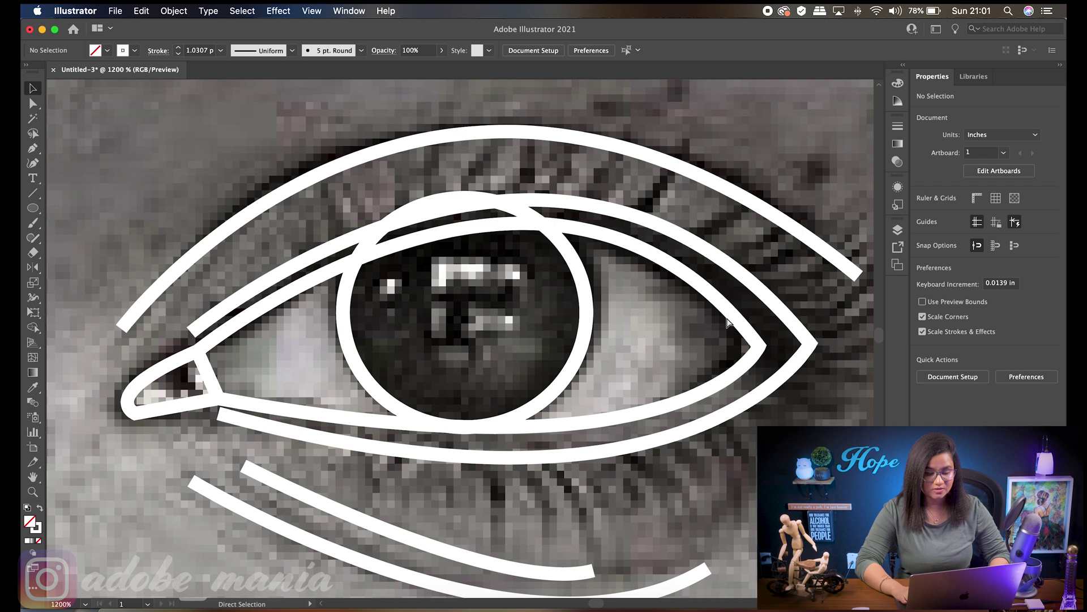
key("shift+e")
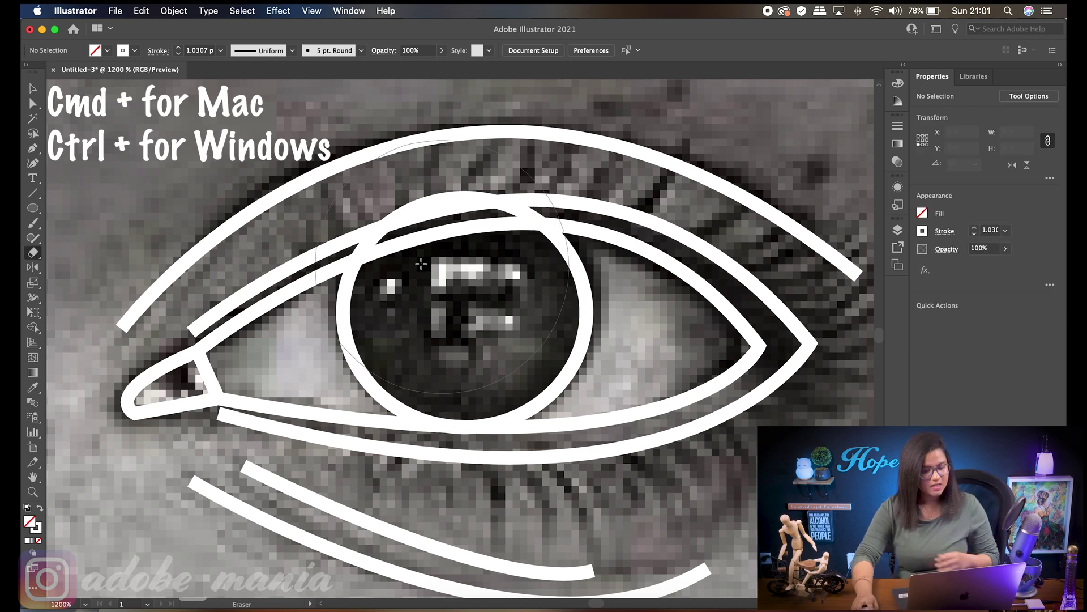
left_click(33, 254)
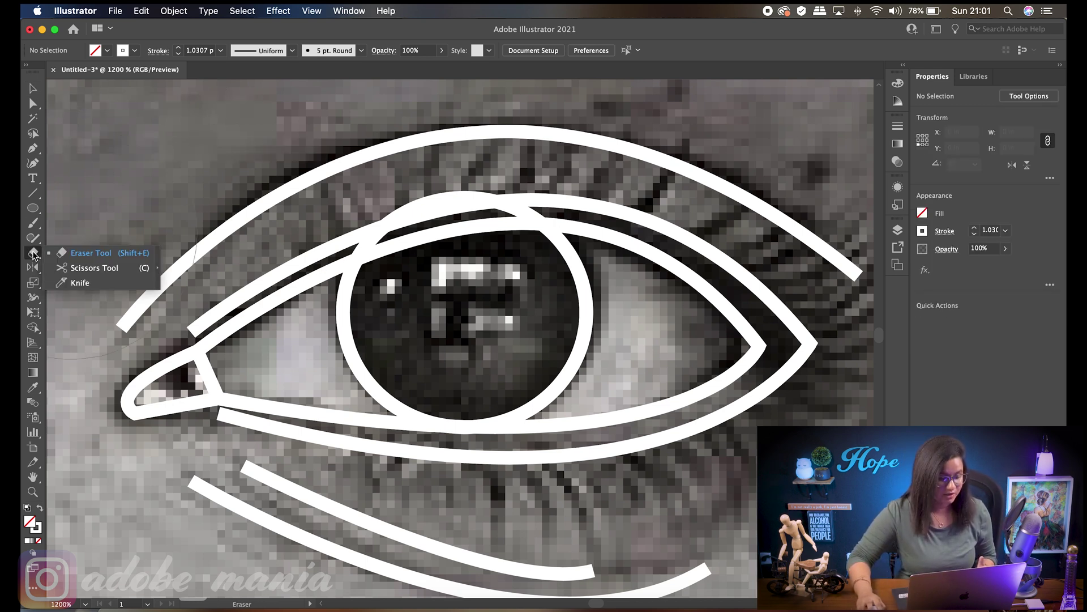
left_click(78, 269)
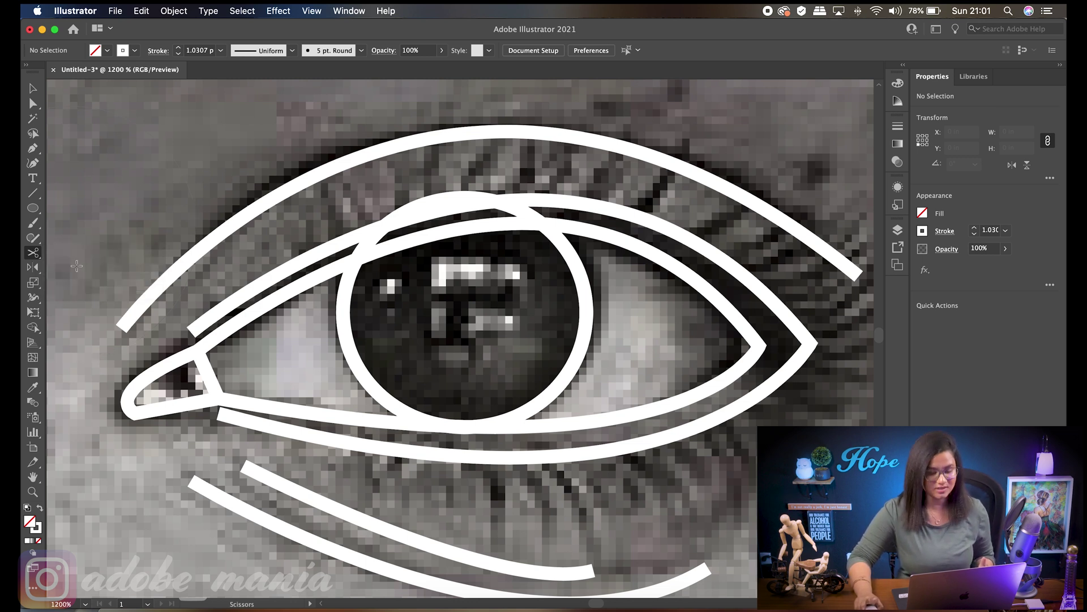
left_click(359, 250)
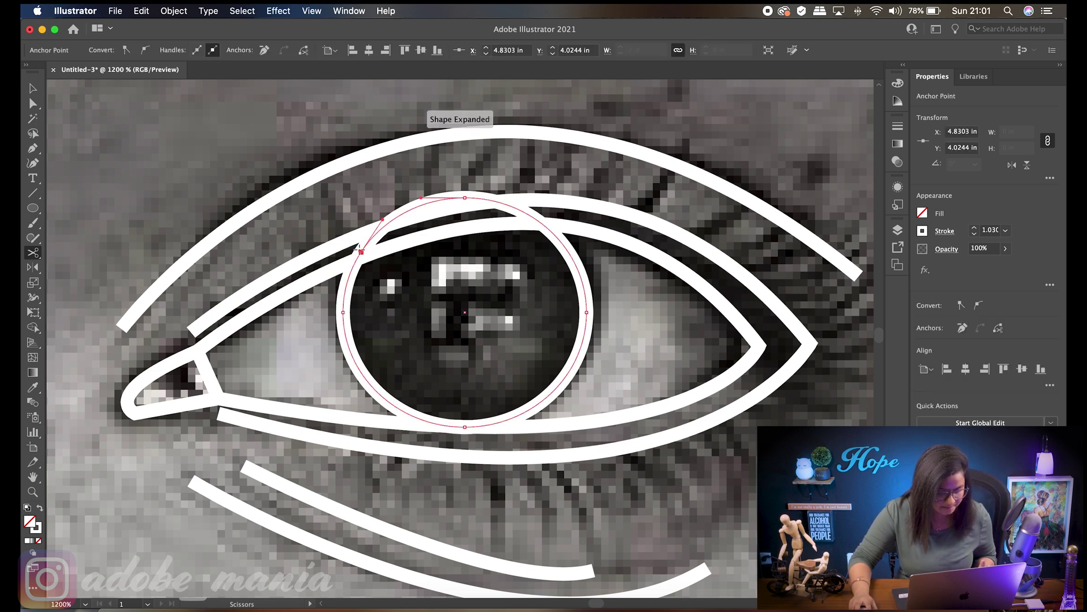
left_click(532, 215)
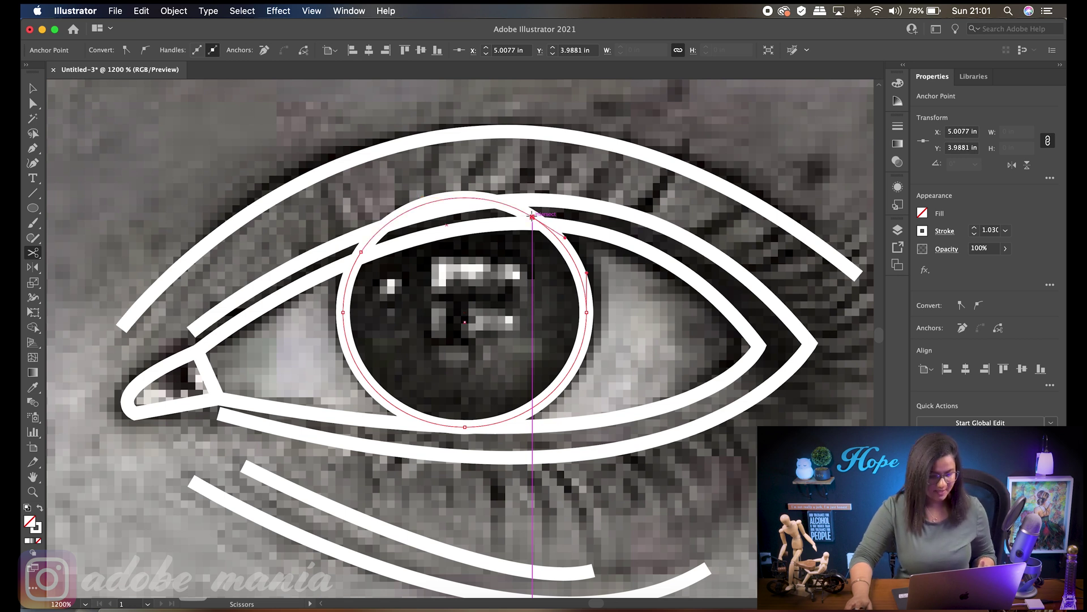
Delete the arc of the cut iris circle that sticks out above the upper lid line
left_click(32, 89)
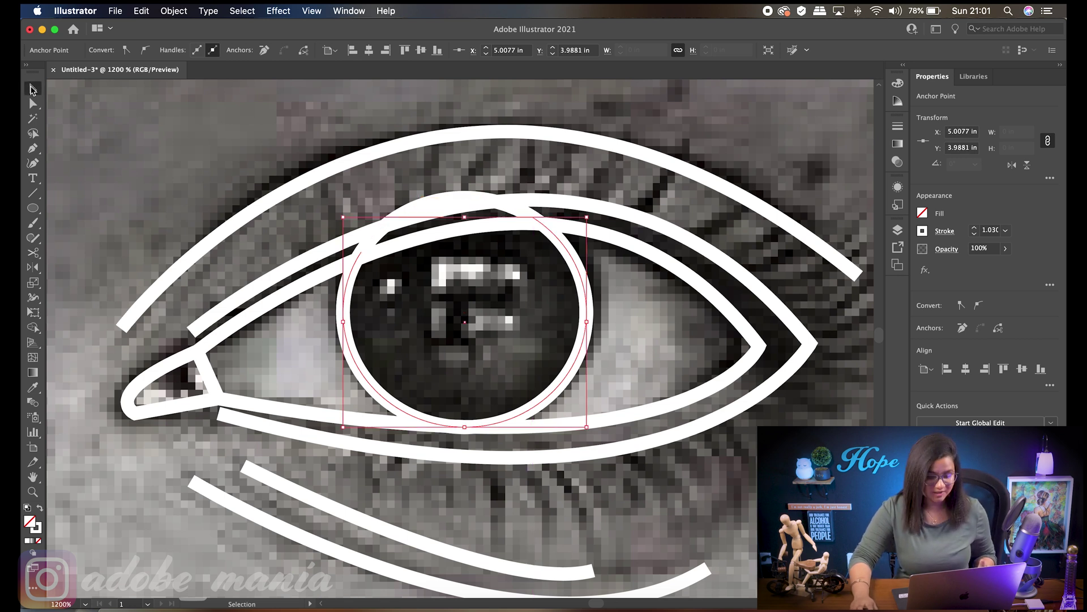
left_click(442, 200)
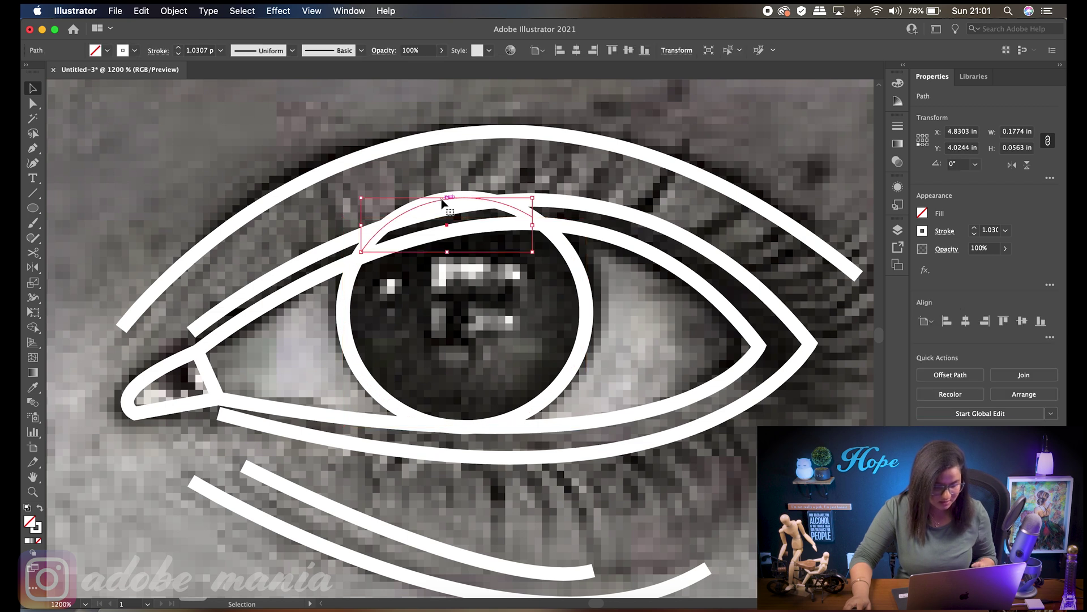
key("Delete")
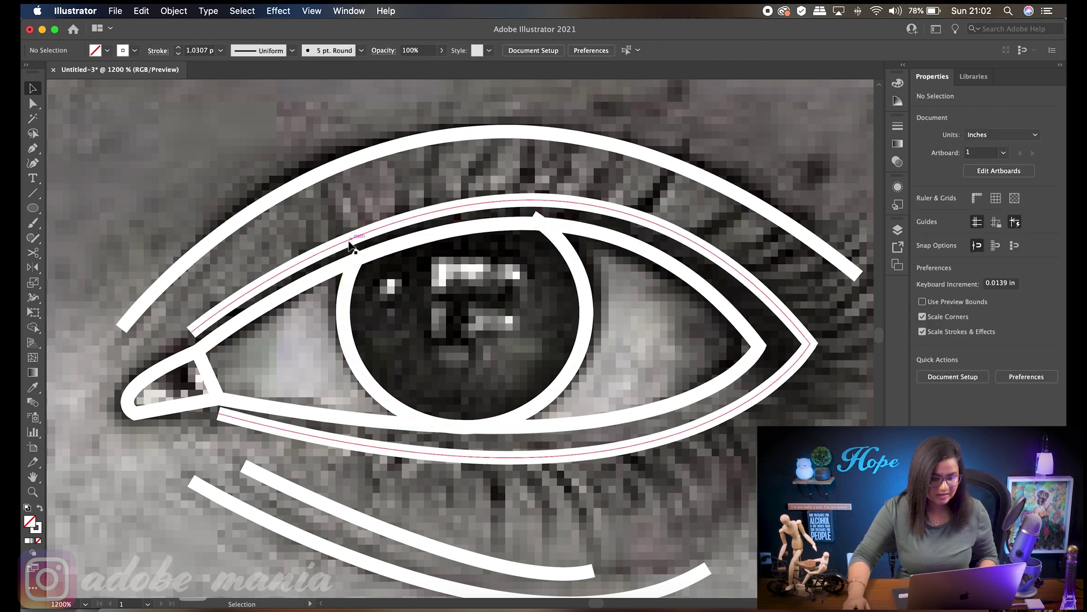
Close the open iris path with a straight Pen segment between its two cut ends, and deselect it
left_click(585, 314)
key("p")
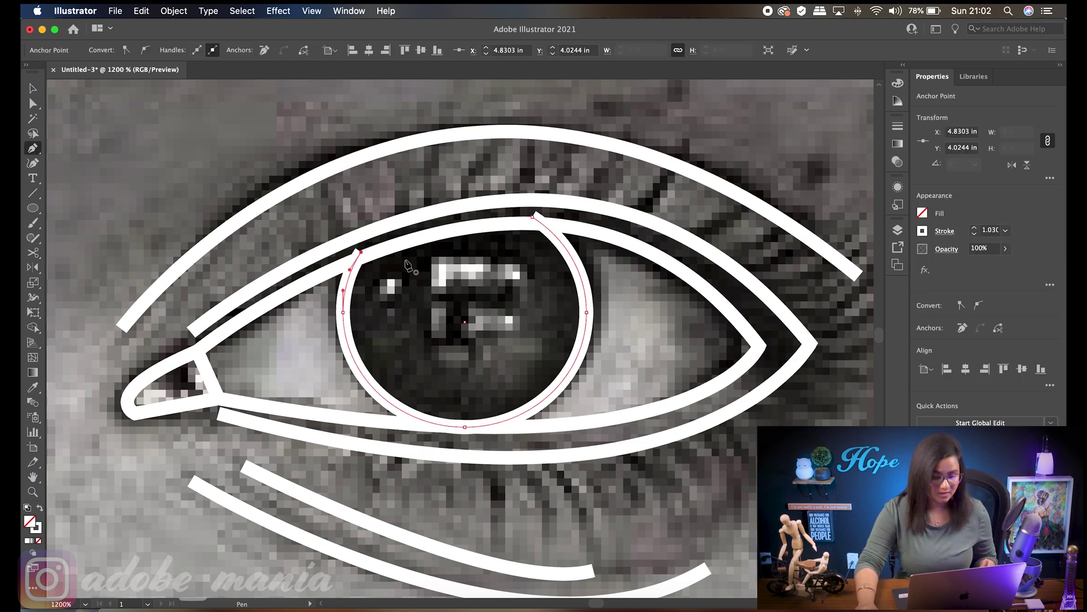
left_click(360, 253)
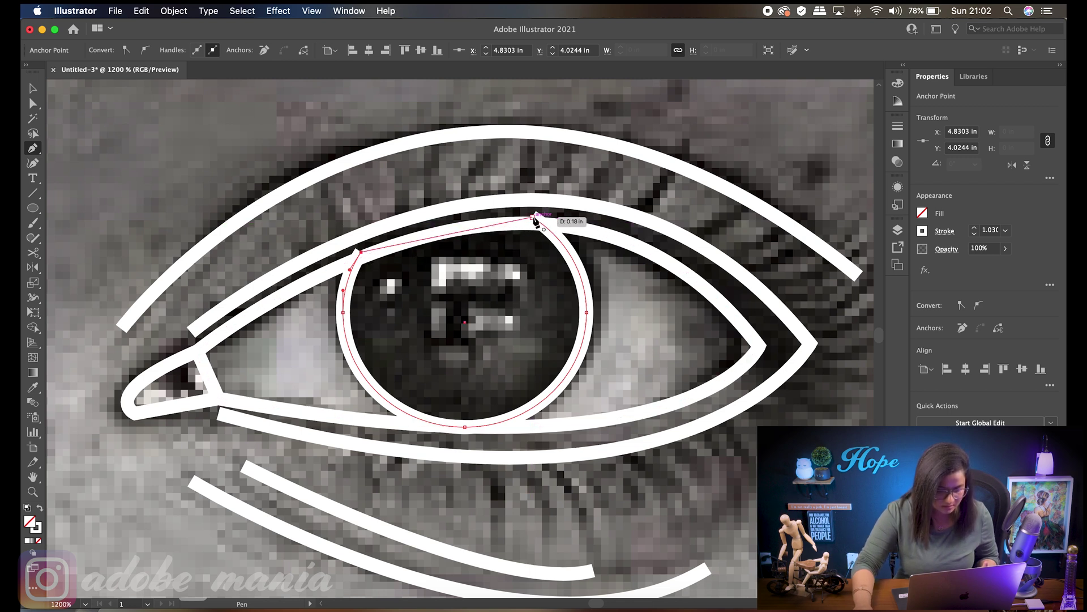
left_click(534, 220)
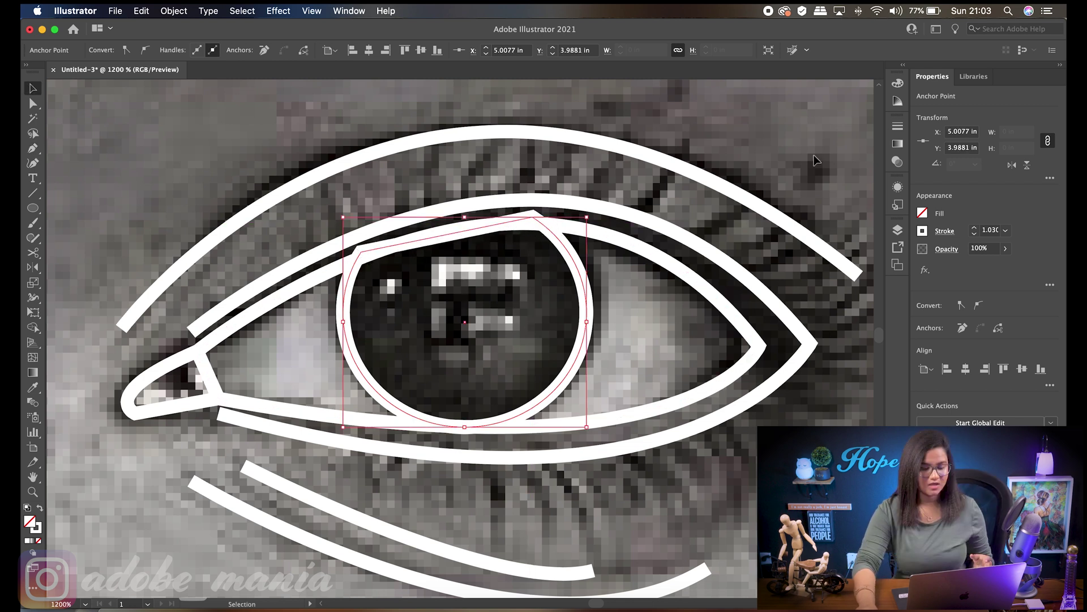
key("v")
left_click(559, 281)
left_click(589, 306)
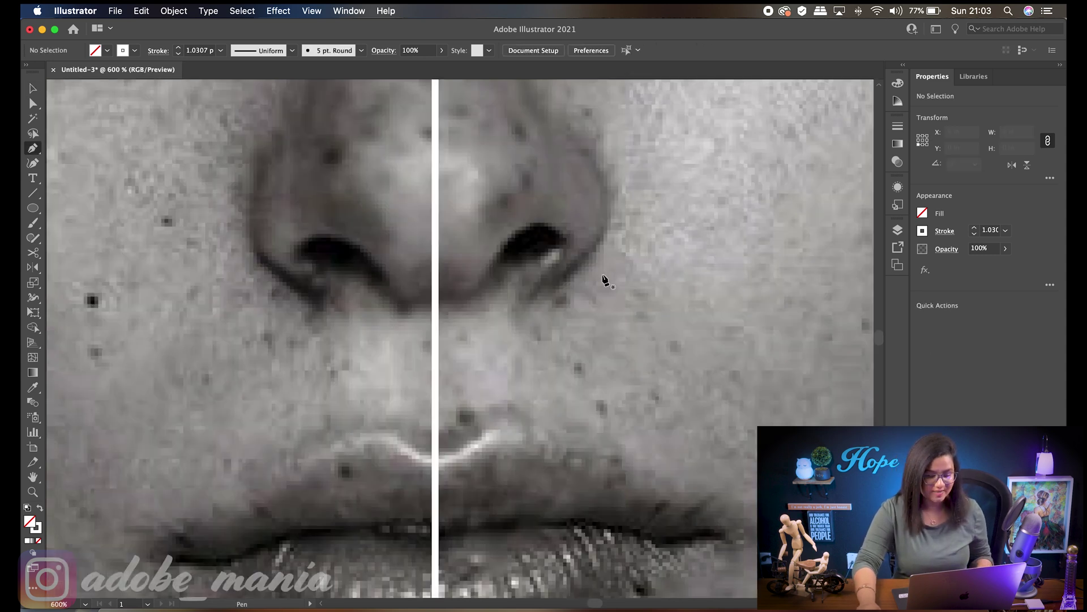
Trace the nostril beside the centre line as a closed almond-shaped Pen path about 0.13 in wide and 0.07 in high
scroll(566, 295, "up", 2)
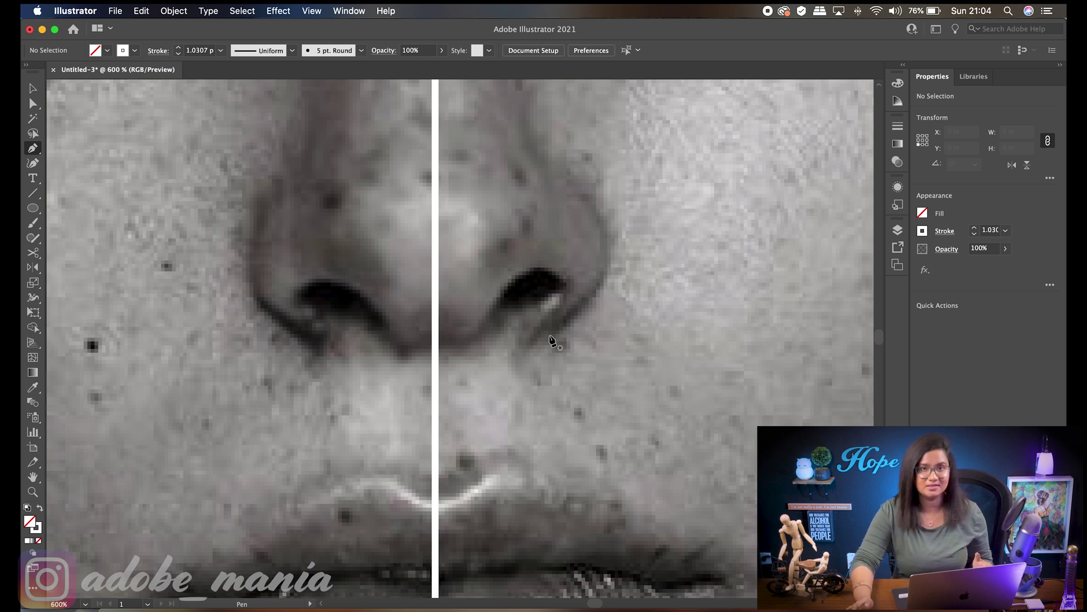
left_click(501, 306)
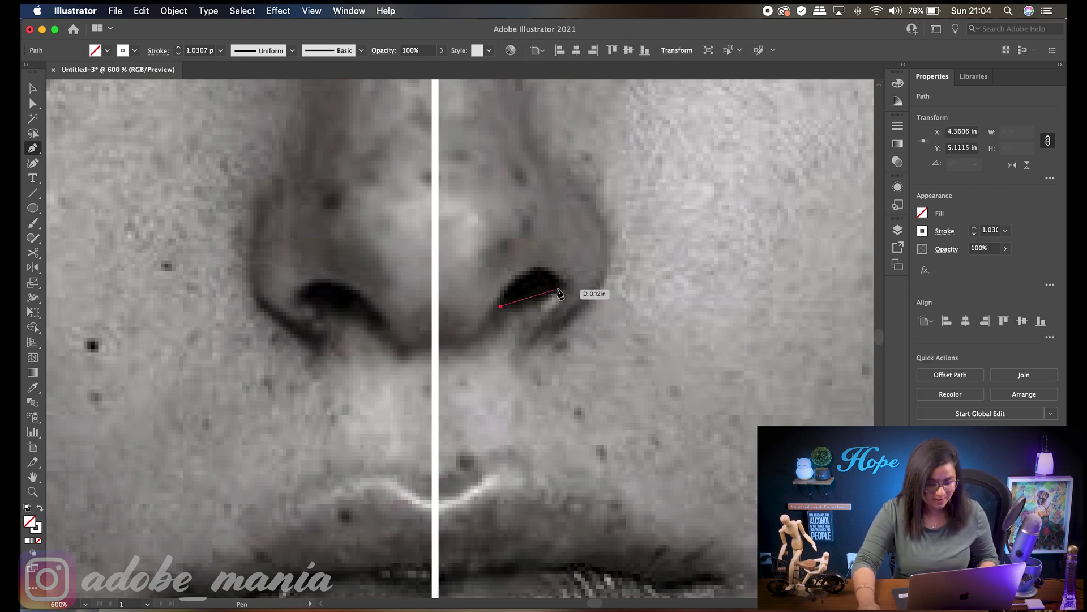
left_click_drag(562, 281, 610, 309)
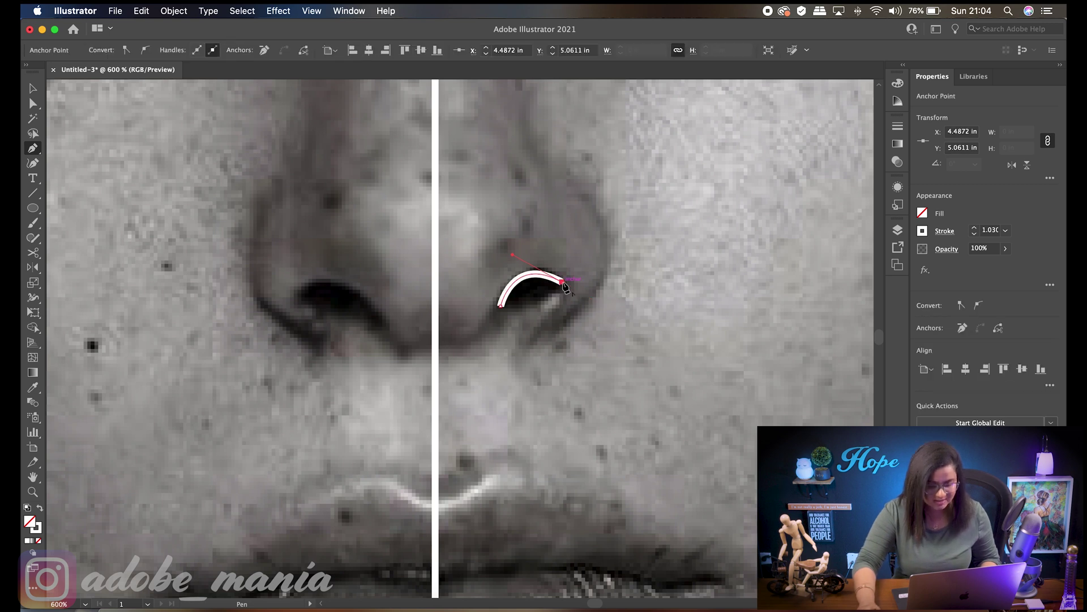
left_click_drag(501, 305, 445, 305)
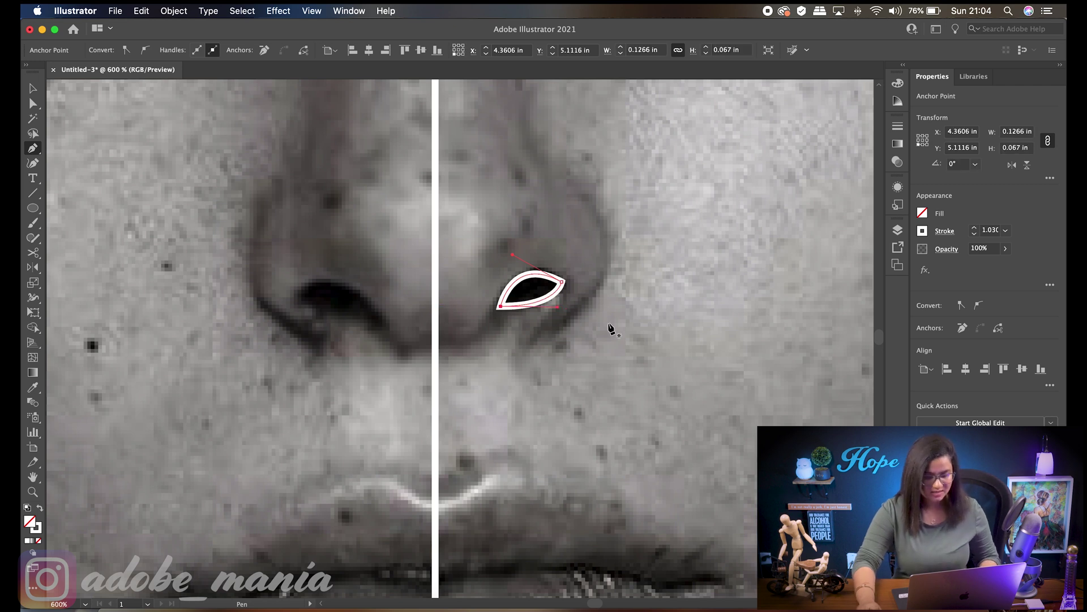
left_click(810, 296, "super")
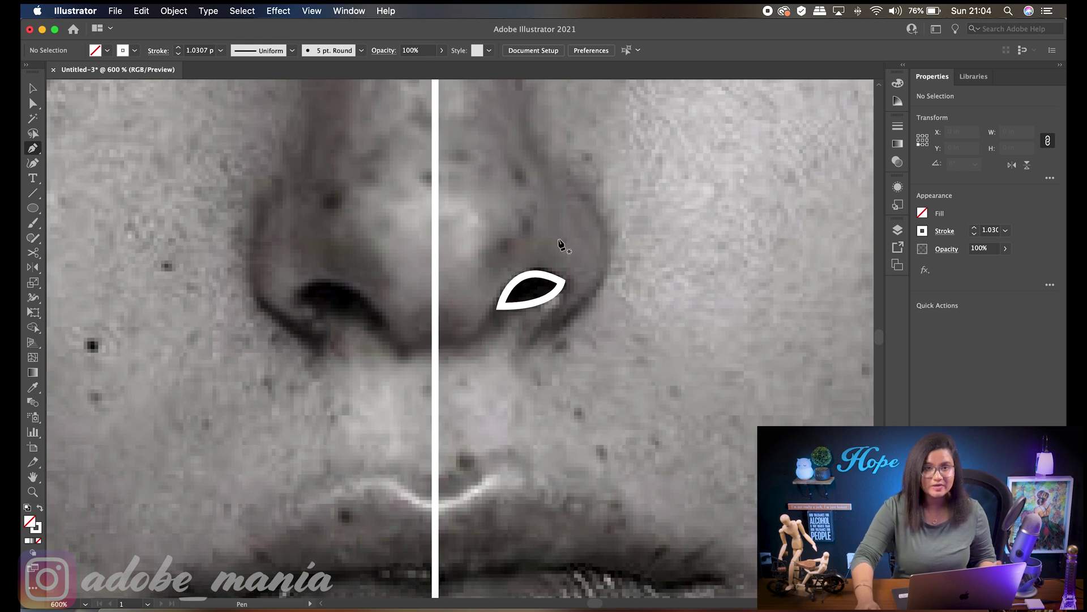
Draw an open Pen curve along the outer wing of the nose around the nostril, about 0.29 in from end to end
left_click(578, 191)
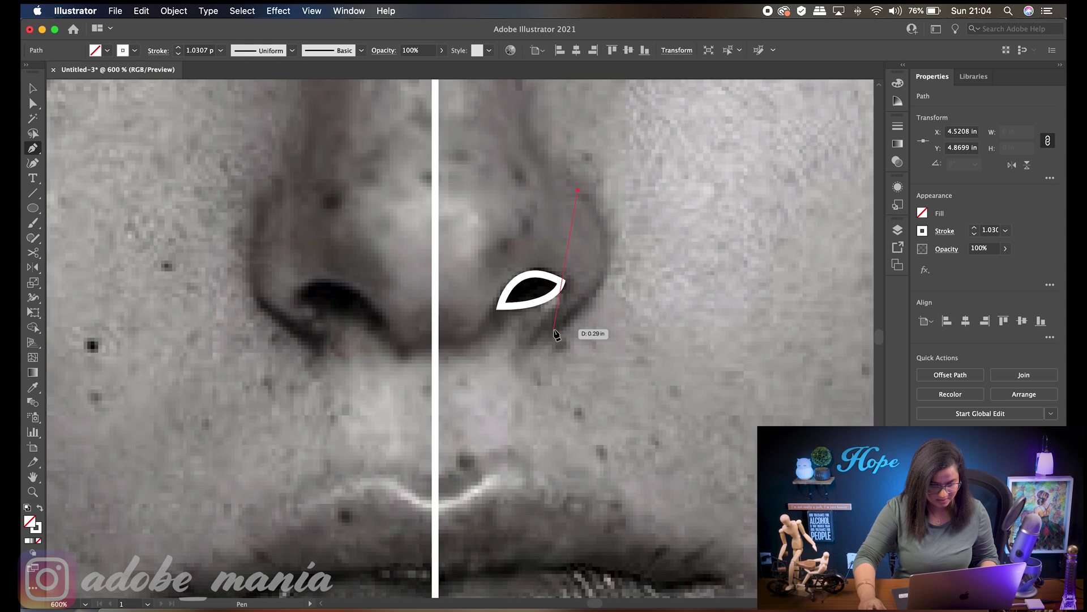
left_click_drag(554, 327, 534, 332)
mouse_move(455, 353)
left_mouse_down()
mouse_move(475, 368)
mouse_move(452, 383)
left_mouse_up()
left_click(736, 336, "super")
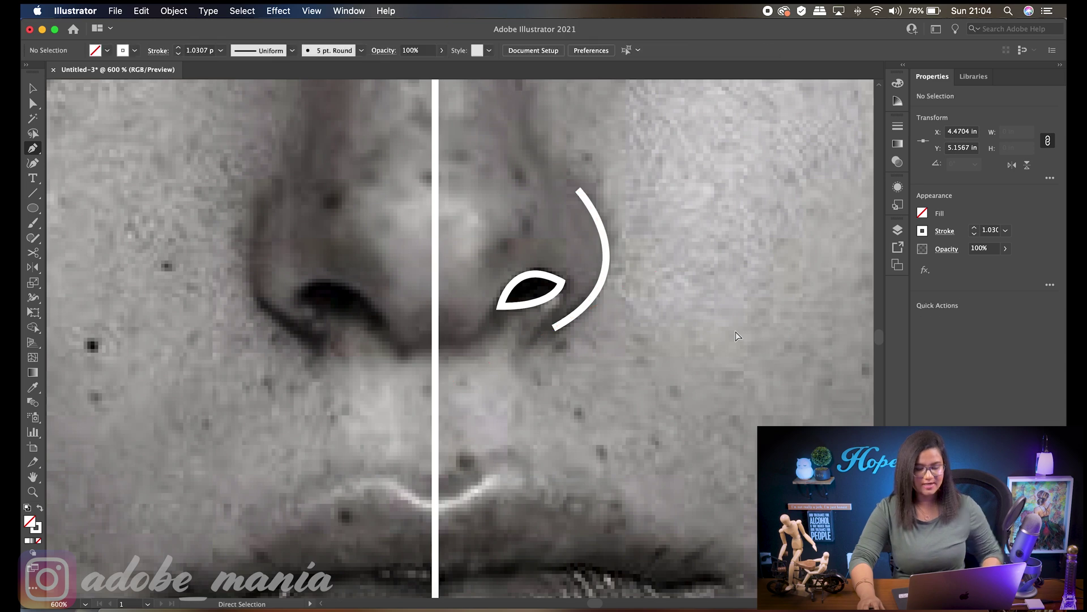
Draw an open curve about 0.38 in long down the side of the nose bridge, near the inner eye corner
scroll(731, 281, "up", 10)
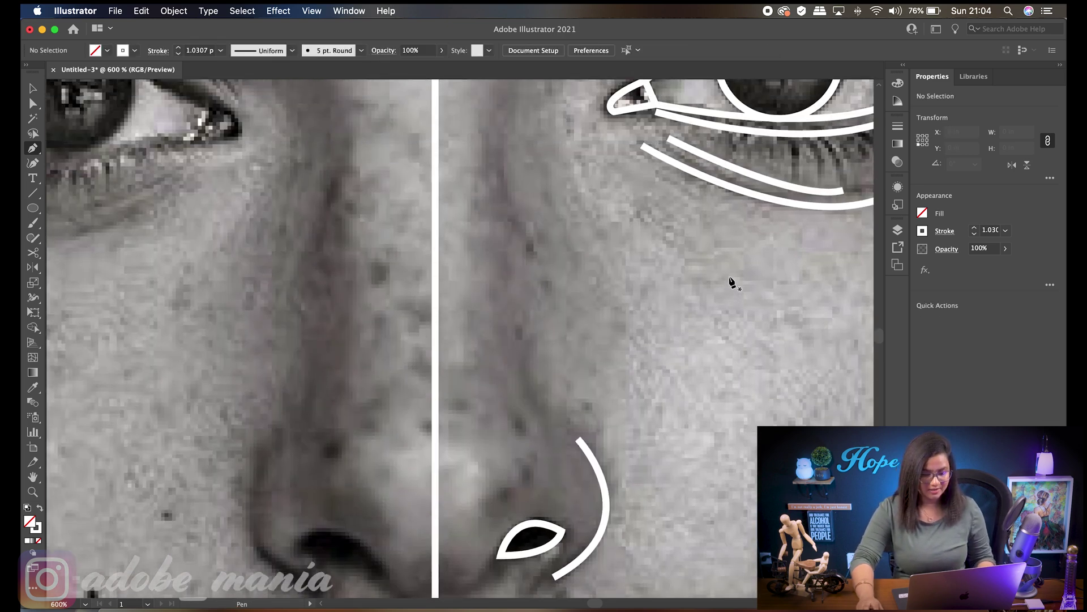
scroll(731, 282, "up", 7)
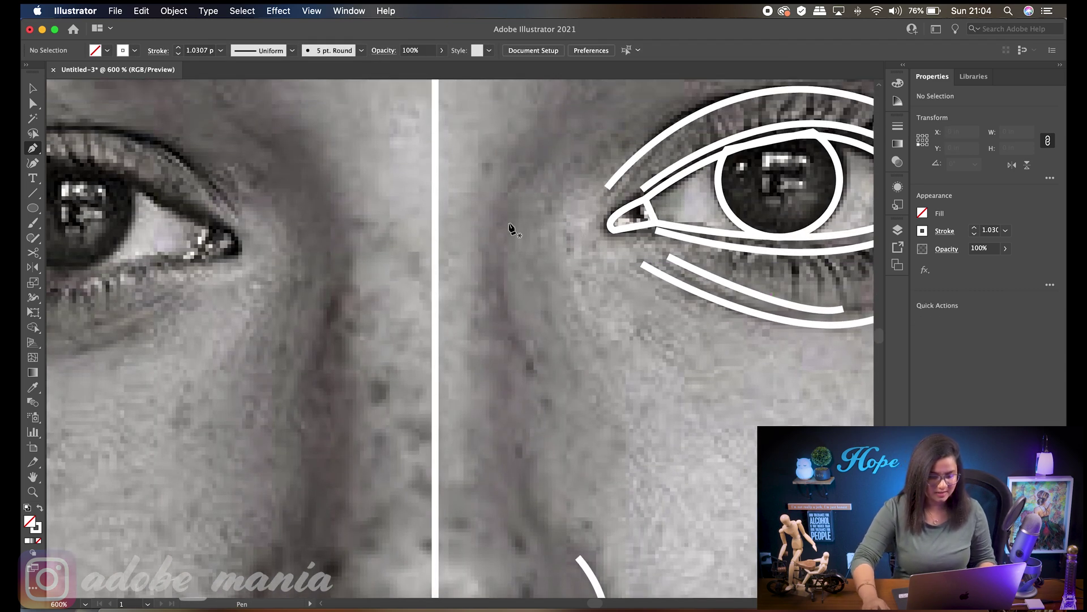
left_click(528, 202)
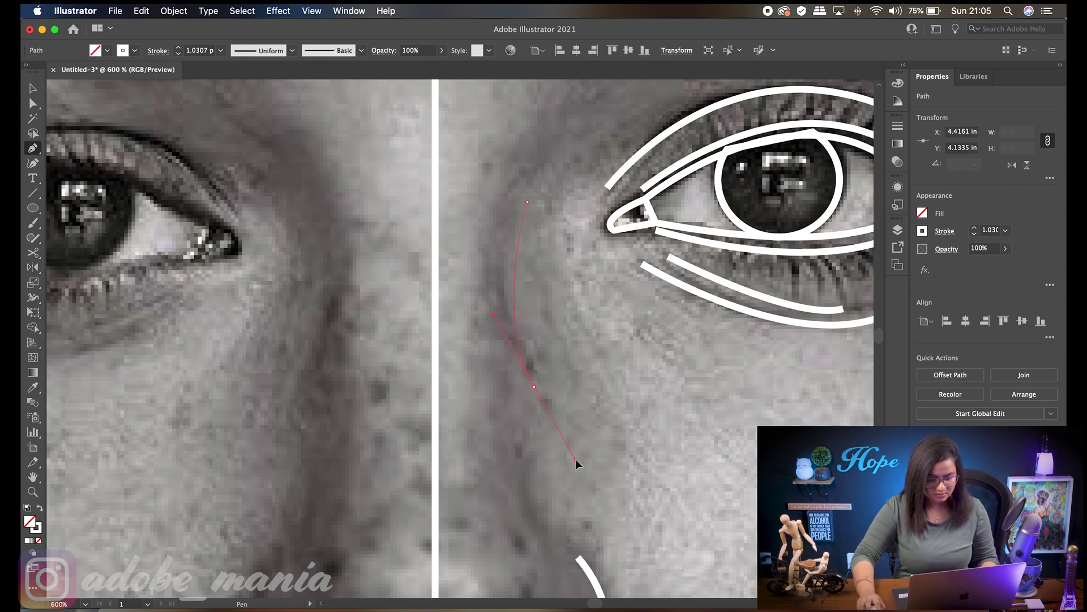
key("Escape")
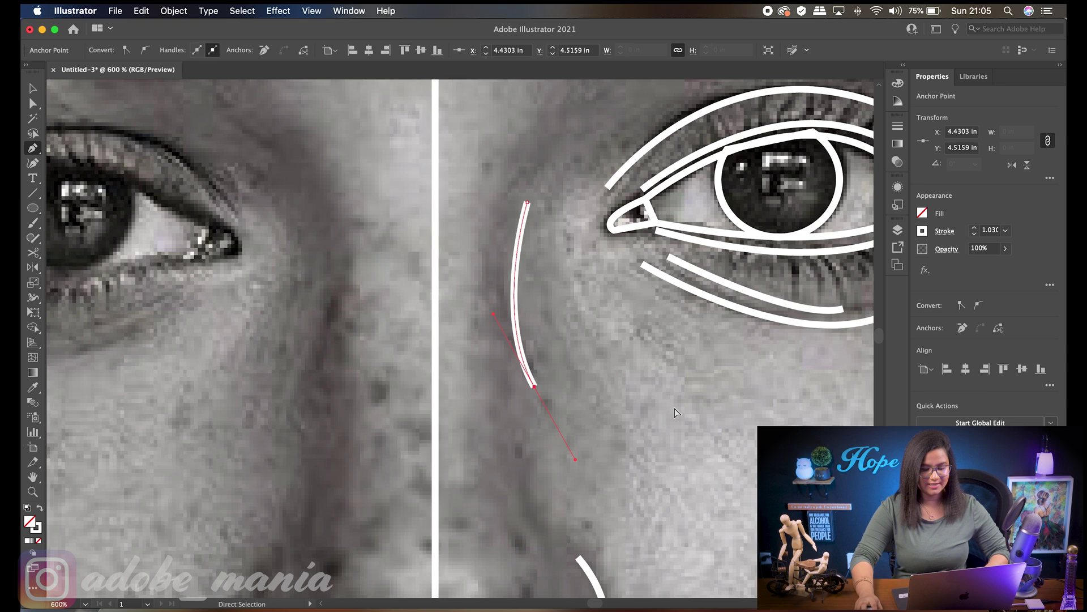
Trace the half-lip outline from the centre line over the upper lip peak to the mouth corner and back under the lower lip, about 0.58 in wide
key("super+minus")
key("super+minus")
key("super+minus")
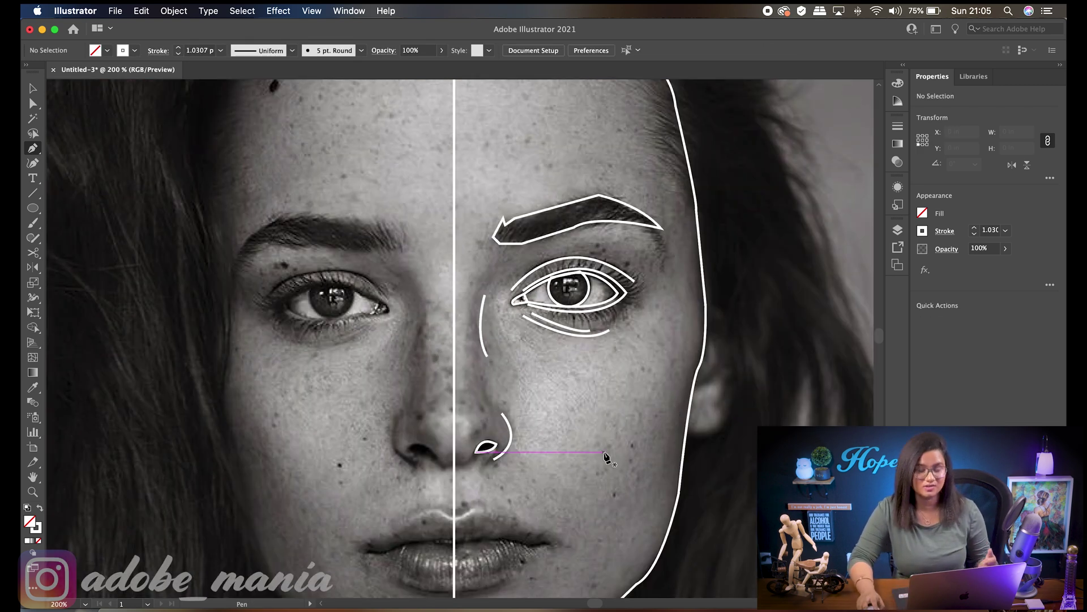
left_click_drag(563, 478, 660, 247)
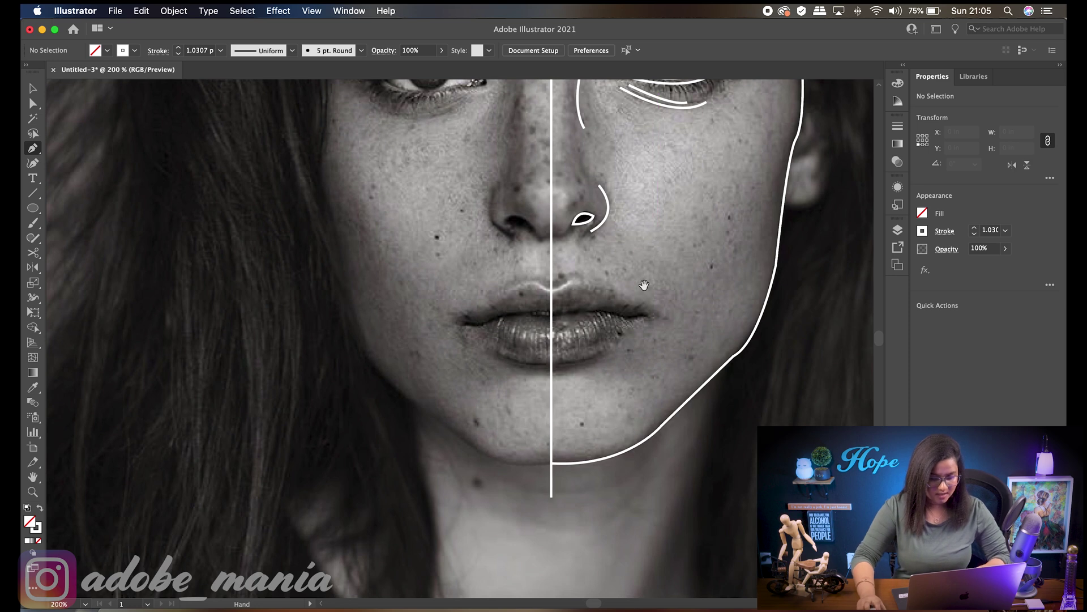
left_click_drag(644, 286, 601, 251)
key("super+plus")
key("super+plus")
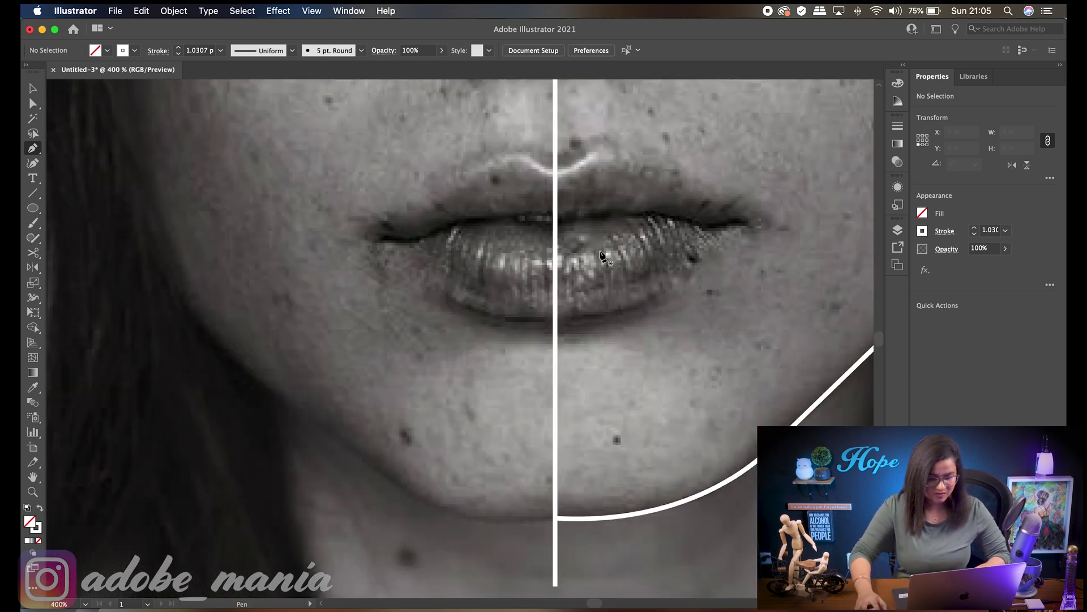
left_click_drag(790, 239, 699, 307)
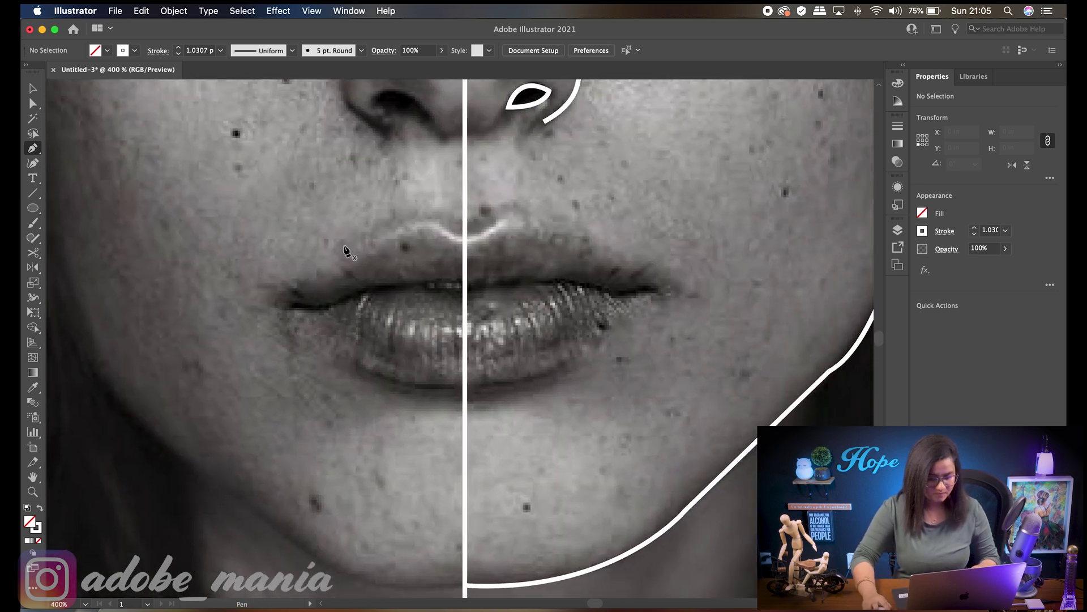
left_click(464, 242)
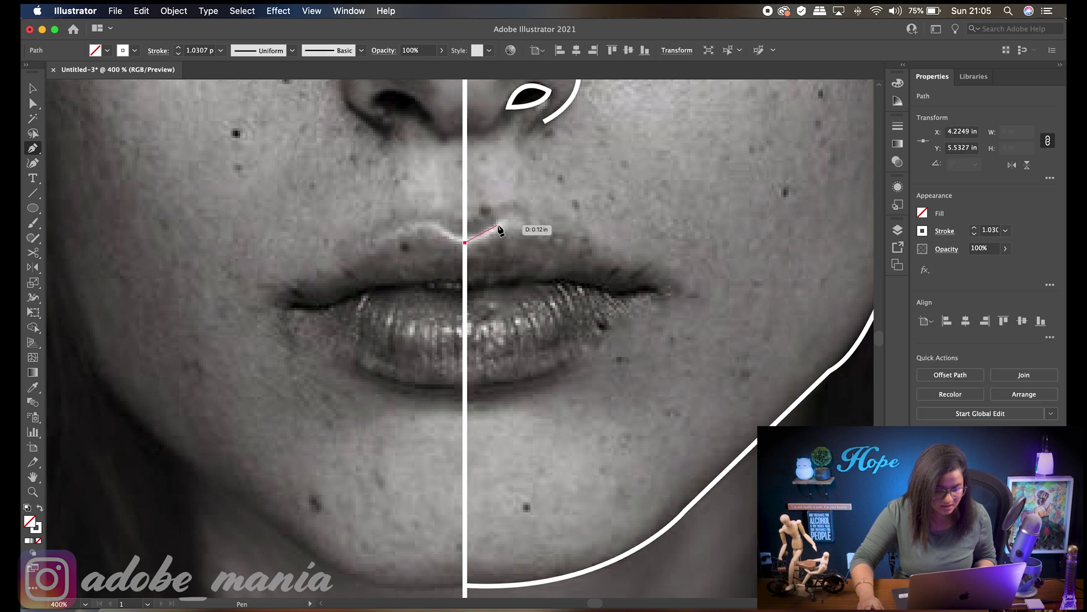
left_click(498, 224)
left_click_drag(653, 290, 691, 328)
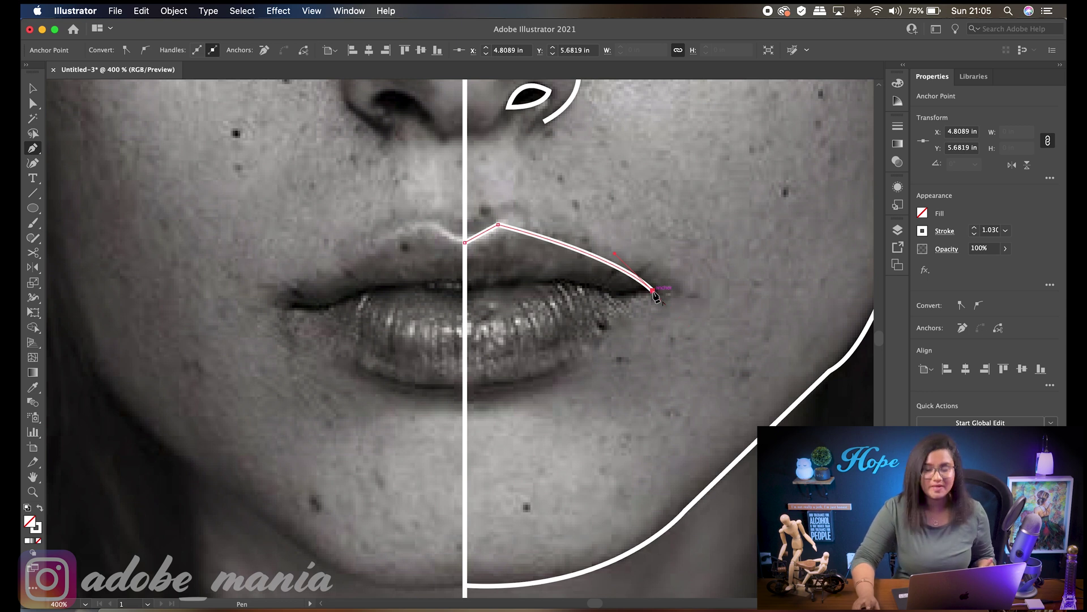
left_click_drag(453, 386, 344, 385)
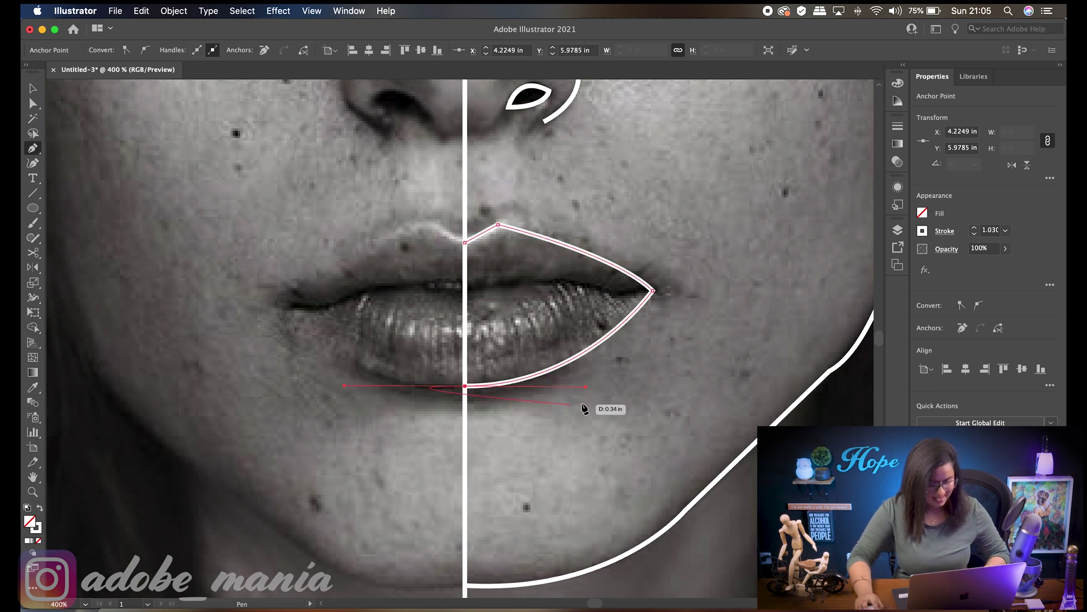
left_click(661, 372, "super")
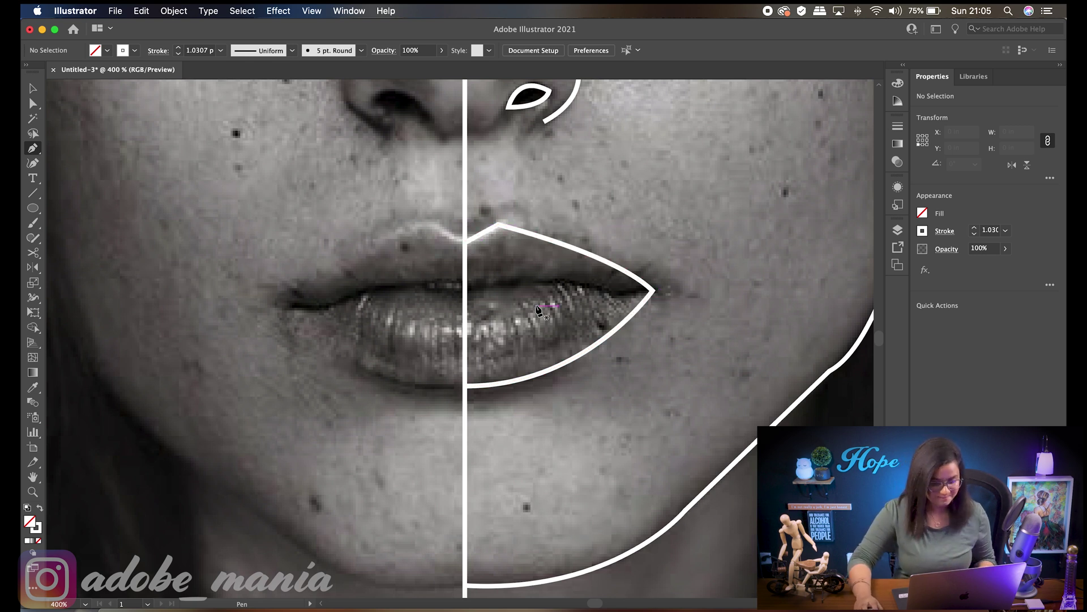
Draw the narrow mouth opening between the lips, from the centre line along the upper lip edge to the mouth corner and back, and deselect it
scroll(478, 223, "up", 2)
left_click(469, 282)
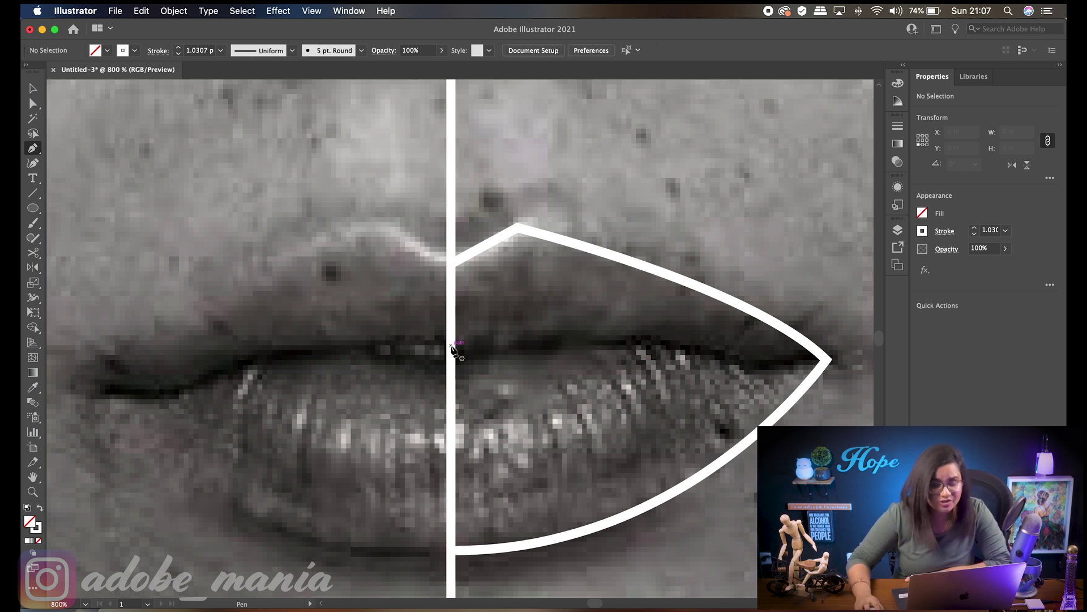
left_click(451, 344)
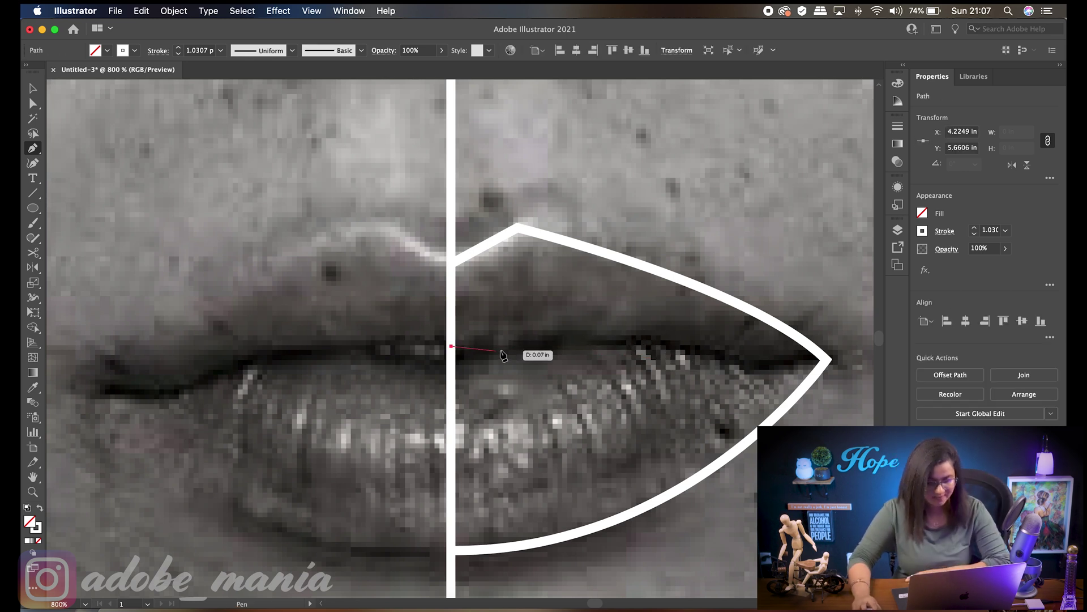
left_click_drag(562, 343, 573, 347)
left_click_drag(639, 343, 685, 349)
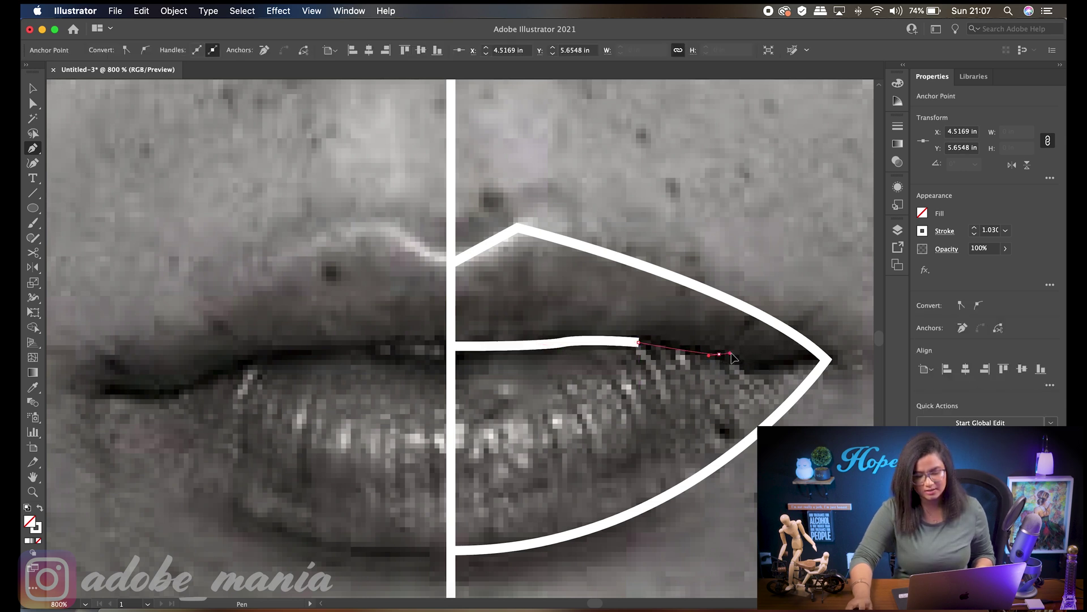
left_click_drag(755, 363, 817, 363)
left_click_drag(817, 360, 723, 374)
left_click_drag(721, 369, 527, 369)
left_click_drag(452, 363, 453, 367)
left_click(813, 225, "super")
Hide Layer 1 with the portrait photo so only the traced layer stays on
key("super+minus")
key("super+minus")
key("super+minus")
key("super+minus")
key("super+minus")
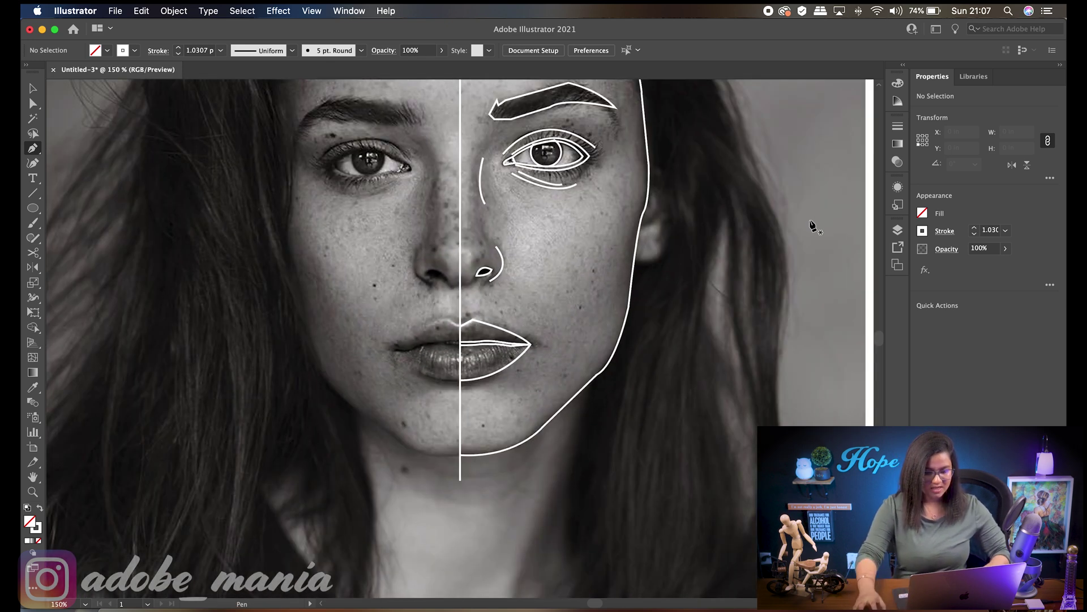
left_click_drag(806, 199, 806, 327)
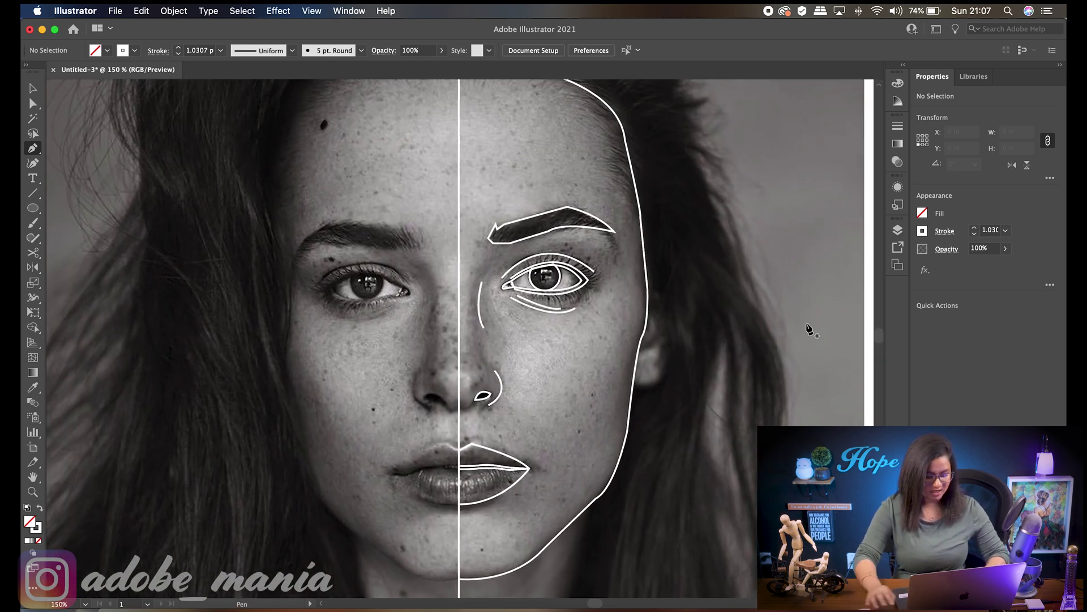
key("super+minus")
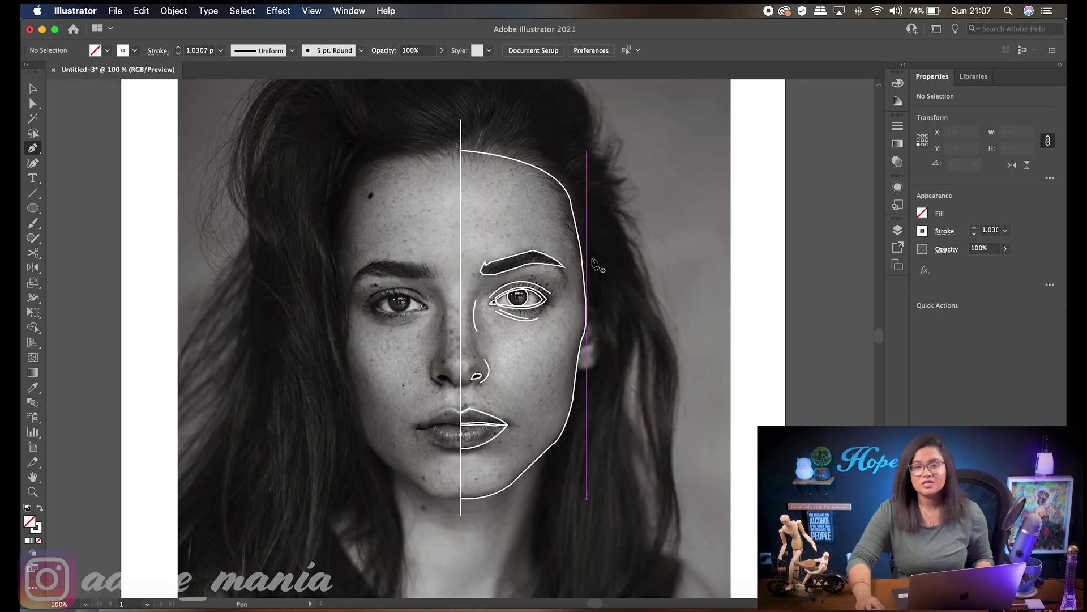
left_click(899, 231)
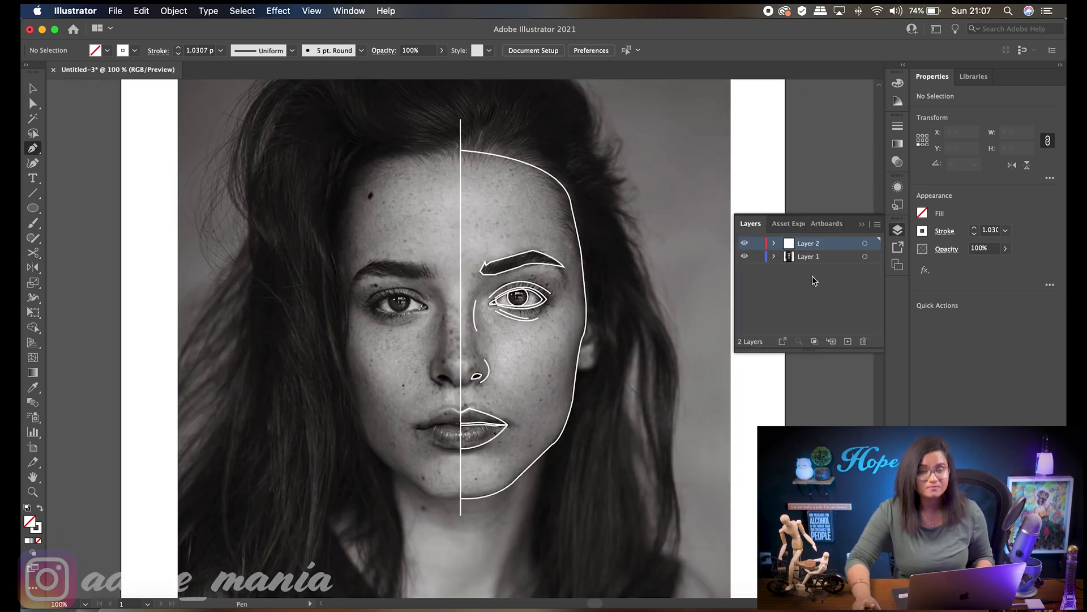
left_click(745, 258)
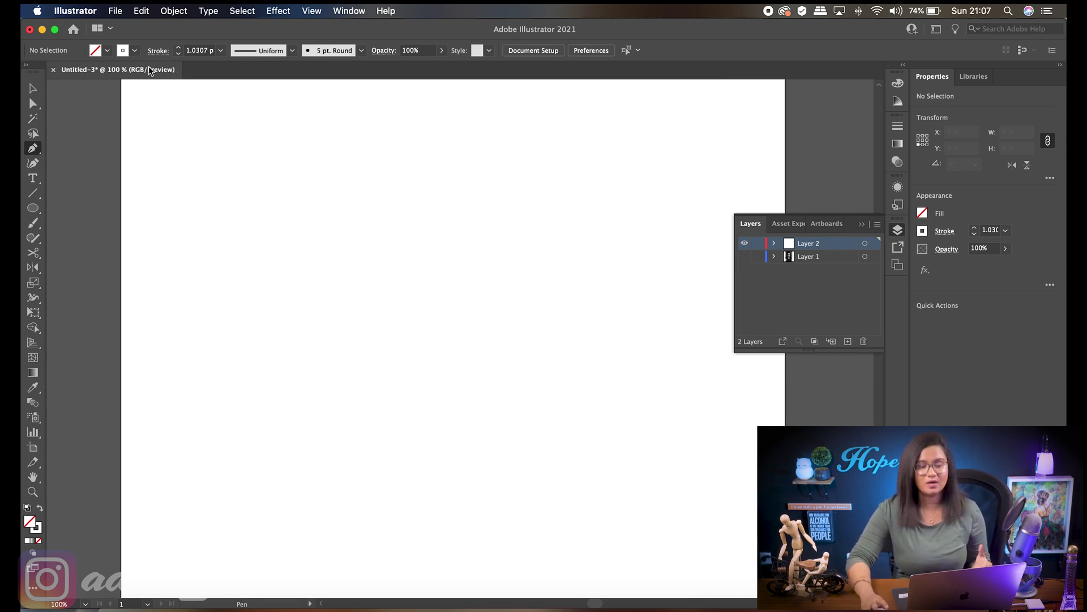
Set the stroke of all traced face paths to black and deselect them, collapsing the layer list
key("super+a")
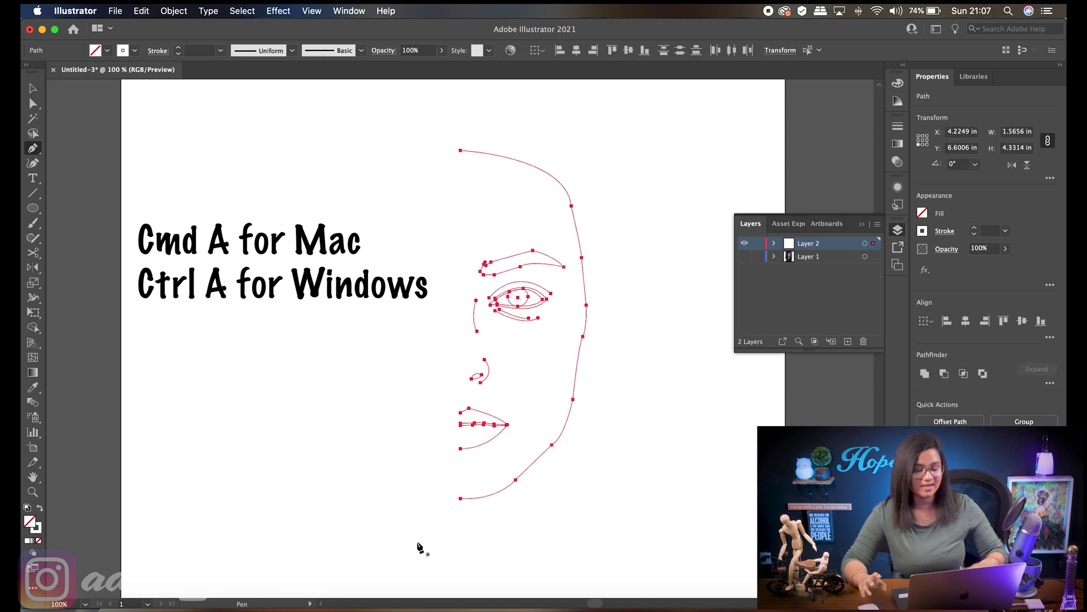
left_click(134, 51)
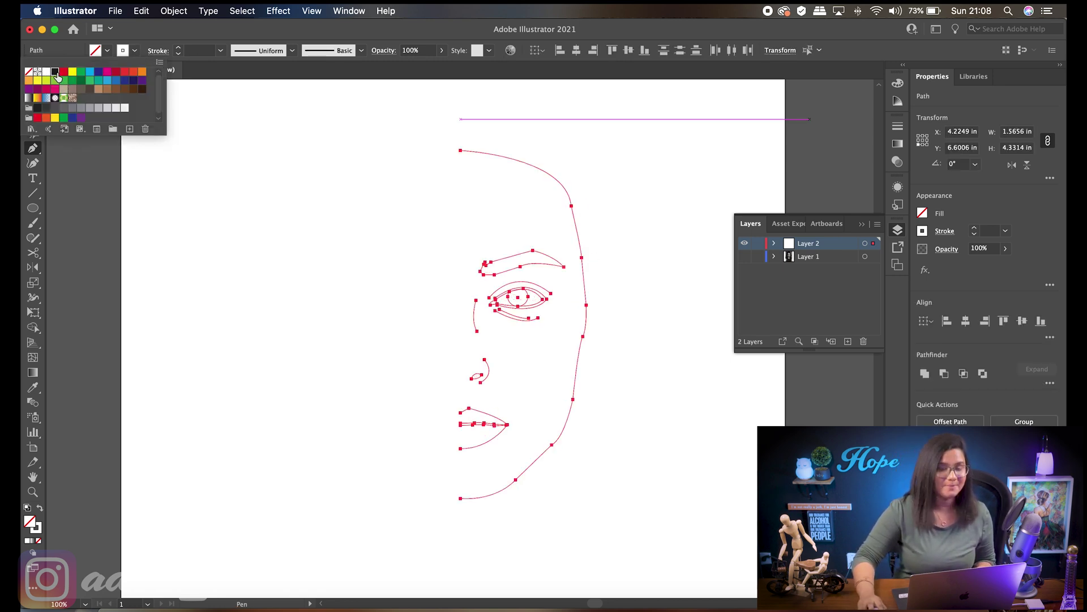
left_click(55, 73)
left_click(666, 405)
left_click(665, 406)
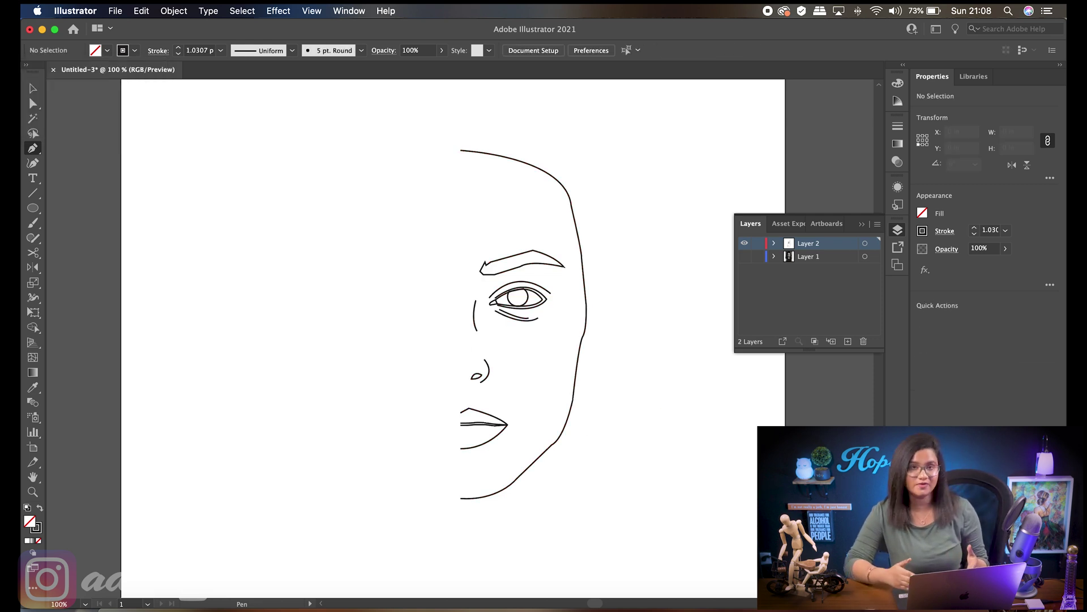
left_click(862, 224)
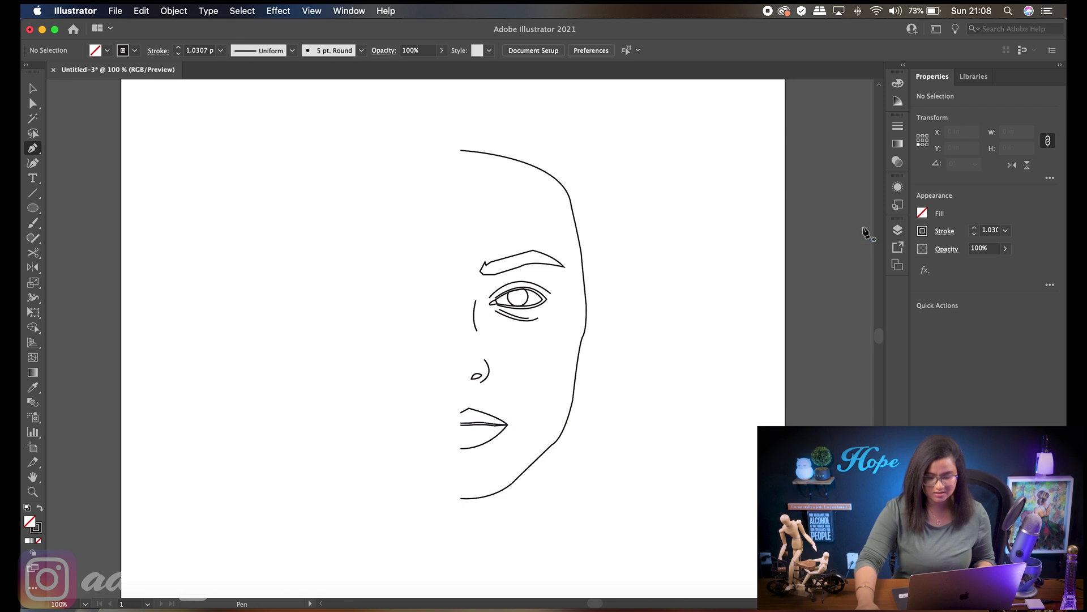
Create a mirrored copy of all traced half-face paths with the Reflect tool, using the vertical axis
left_click(33, 89)
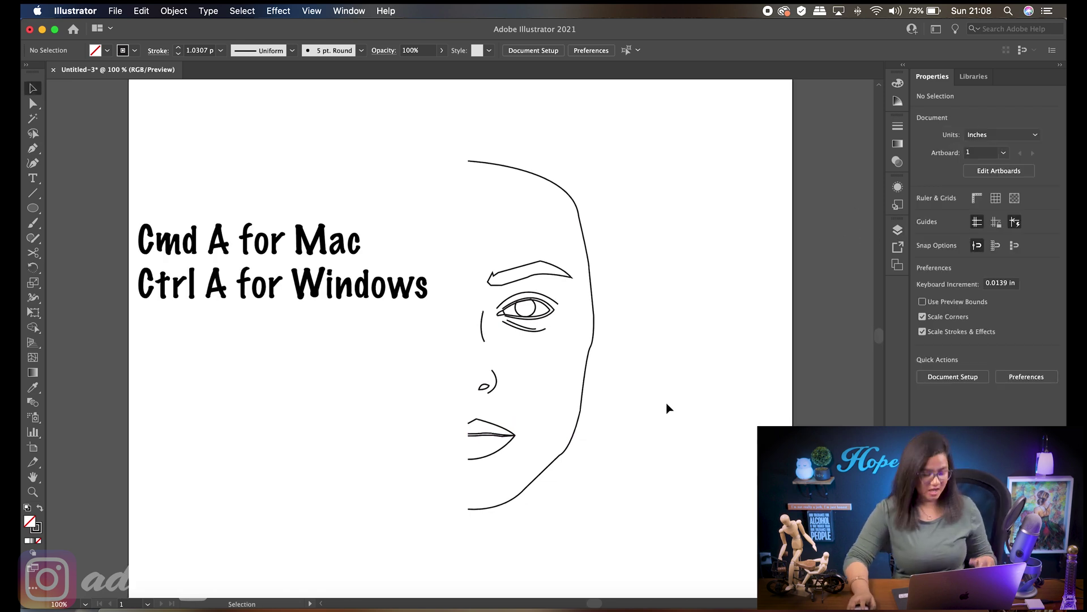
key("super+a")
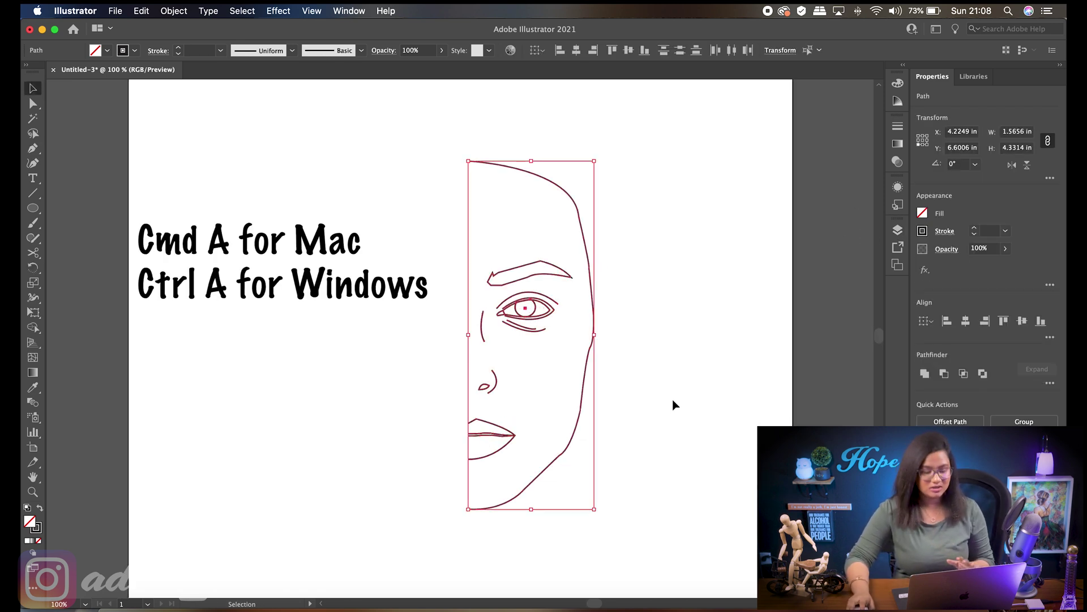
left_click(35, 269)
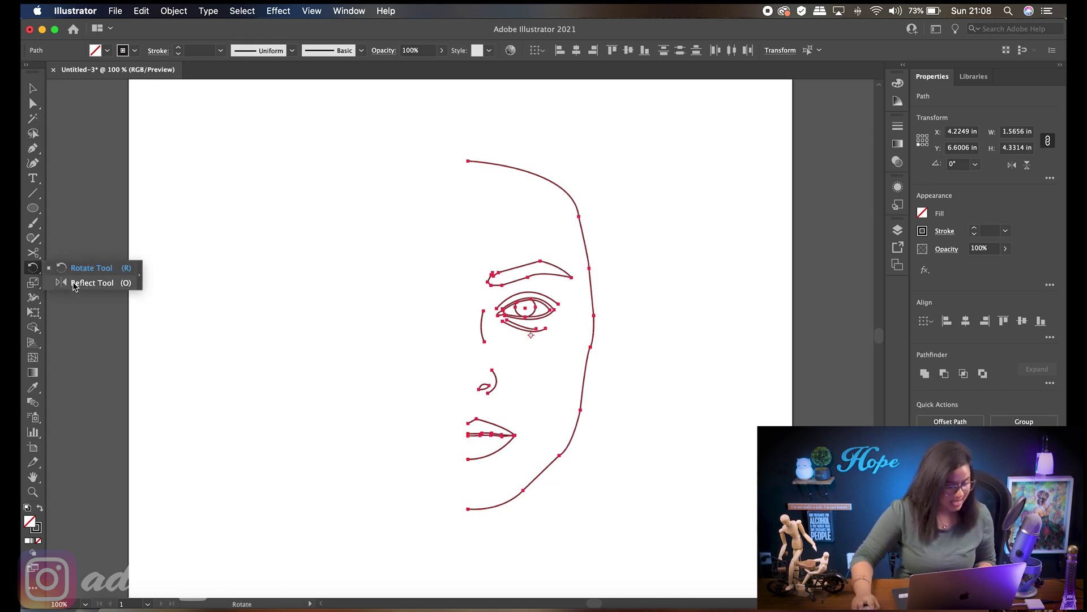
left_click(91, 283)
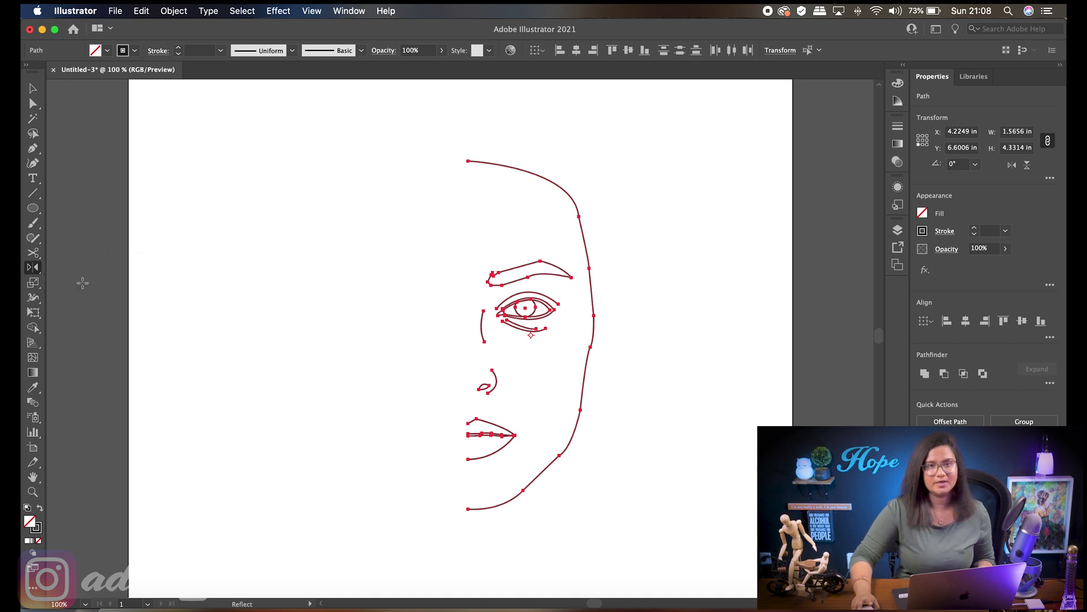
double_click(34, 267)
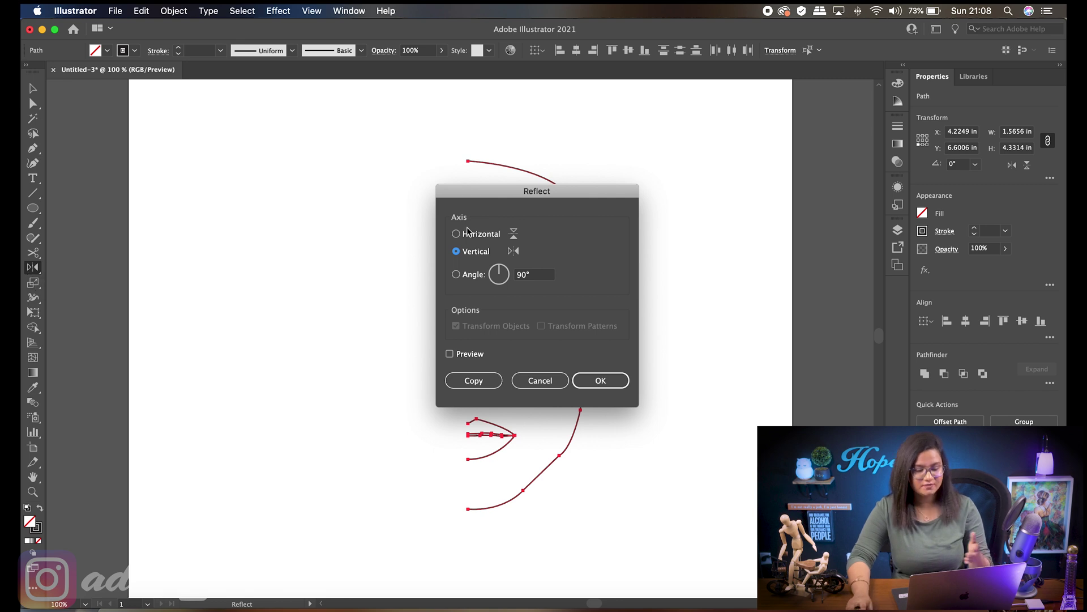
left_click_drag(546, 199, 717, 184)
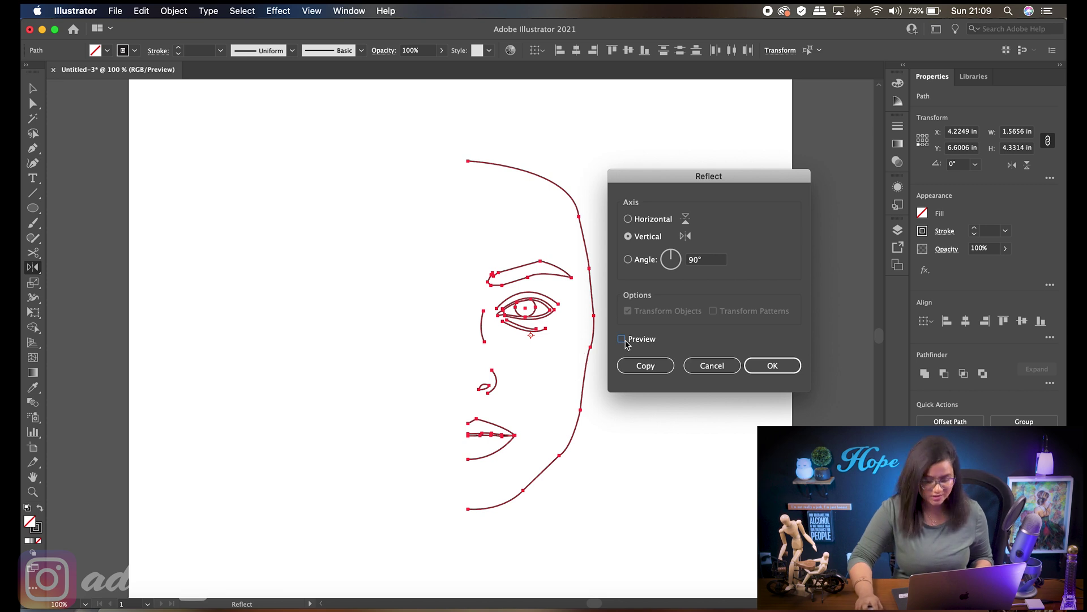
left_click(621, 339)
left_click(621, 339)
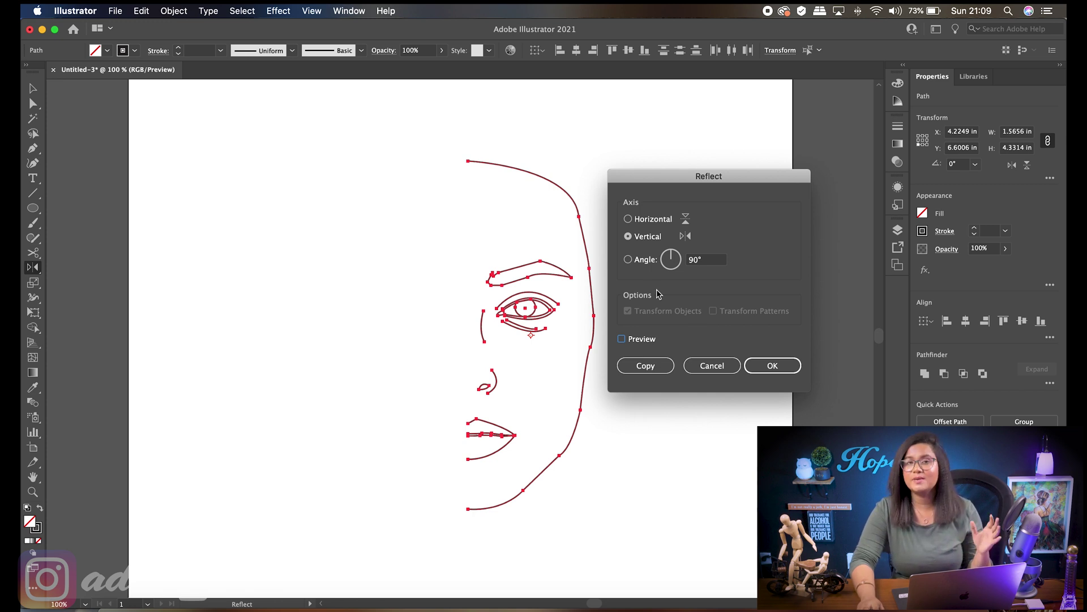
left_click(645, 366)
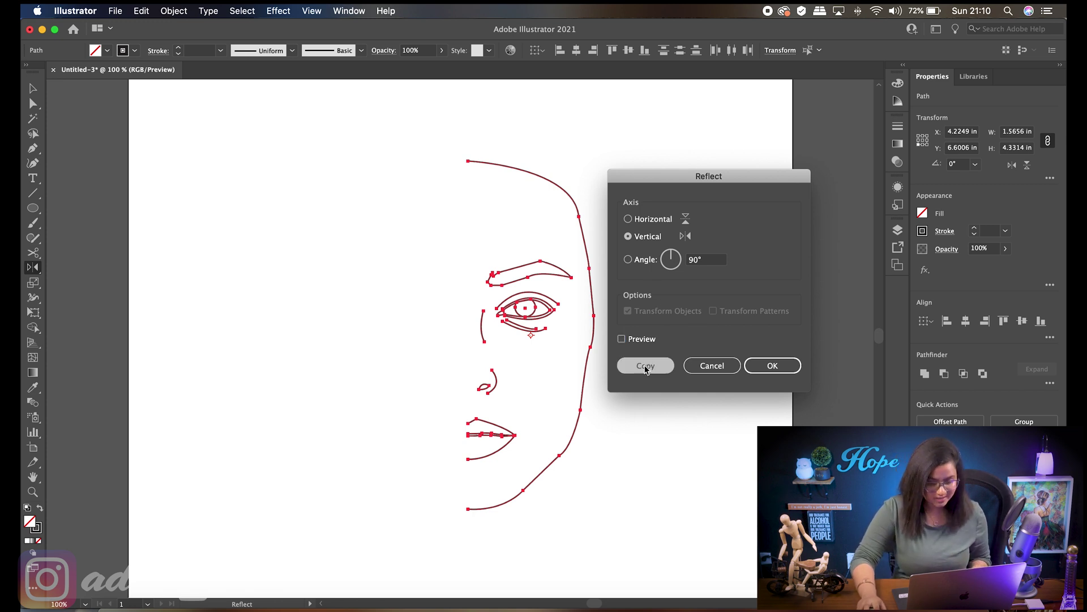
Move the mirrored half horizontally to X 2.6542 in so its edge meets the original half at the centre line, and deselect it
left_click(33, 90)
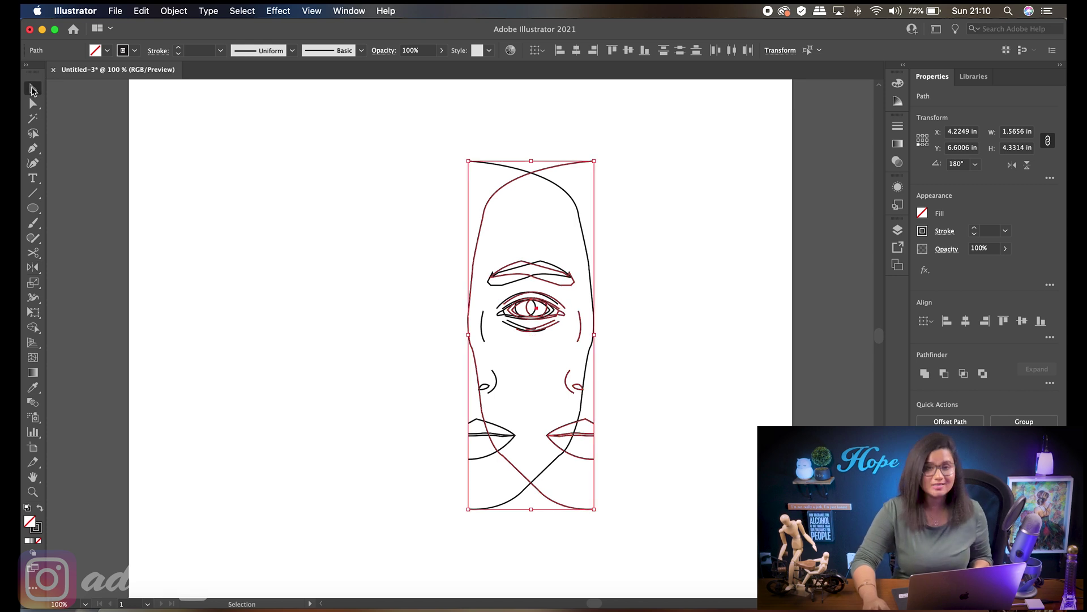
key("shift")
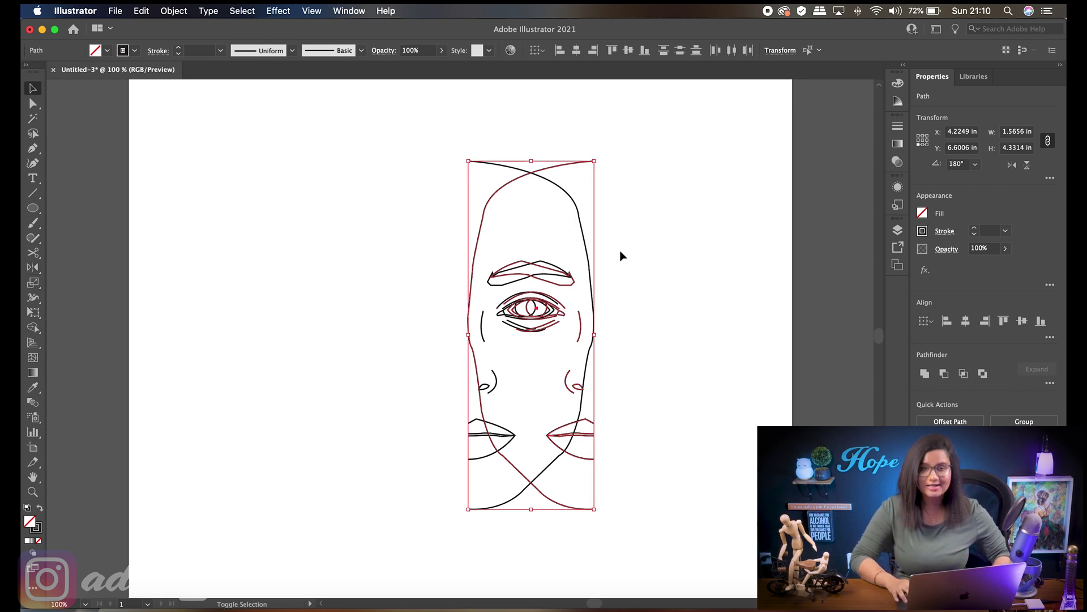
key("shift+Left")
key("shift+Left")
key("shift+Left")
key("shift+Left")
key("shift+Left")
key("shift+Left")
key("shift+Left")
key("shift+Left")
key("shift+Left")
key("shift+Left")
key("shift+Left")
key("shift+Left")
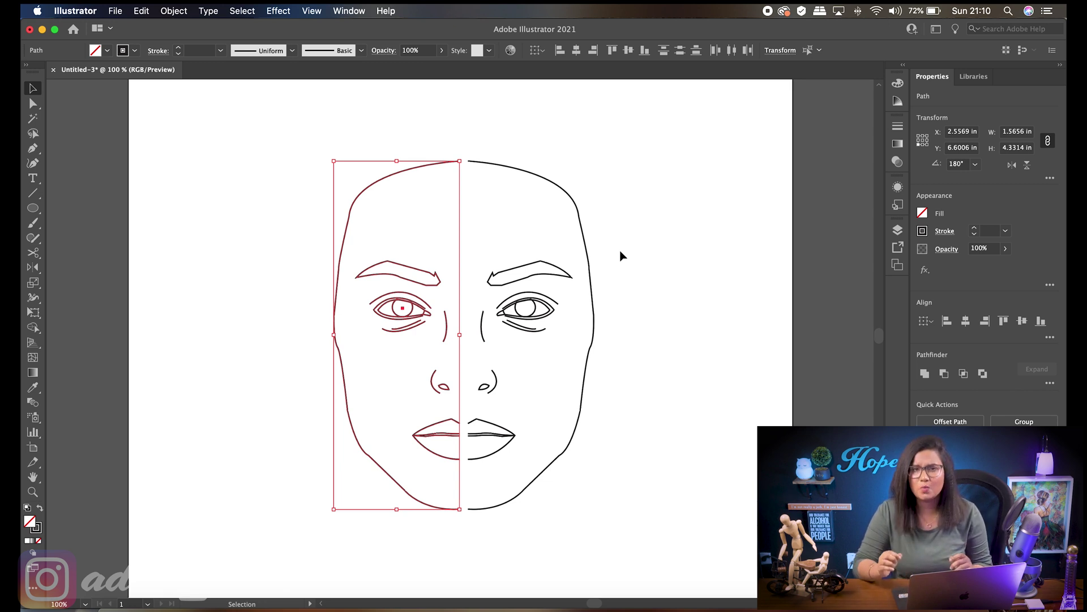
key("Left")
key("Left")
key("Left")
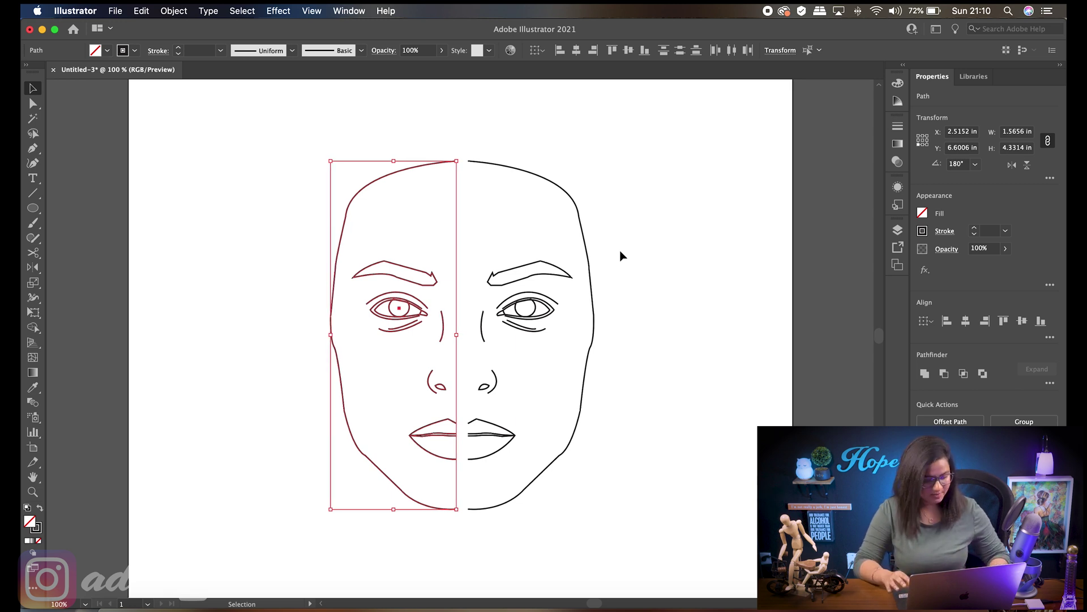
key("shift+Right")
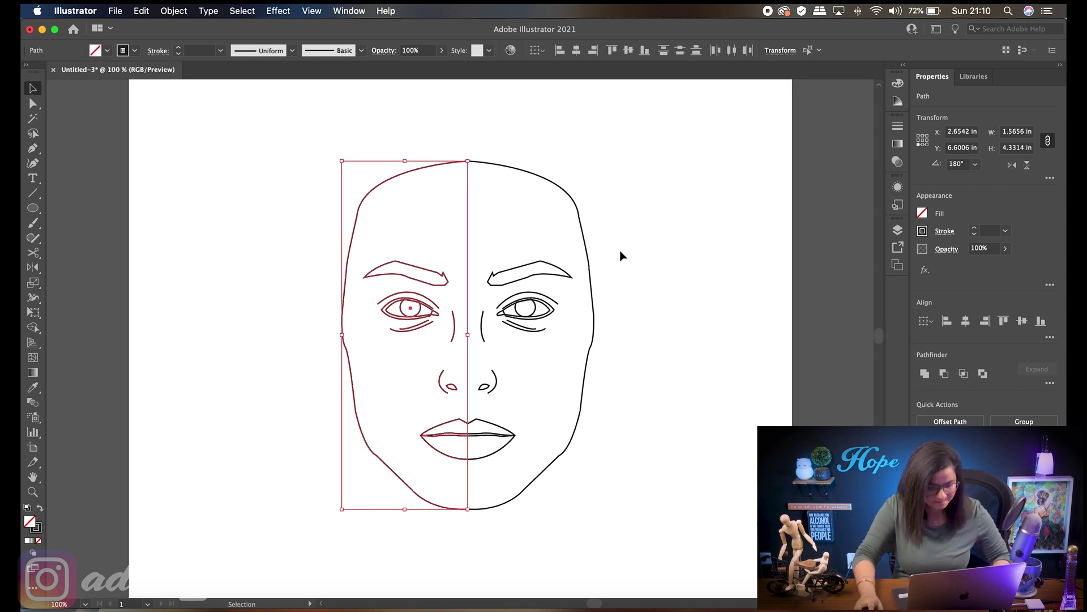
left_click(684, 169)
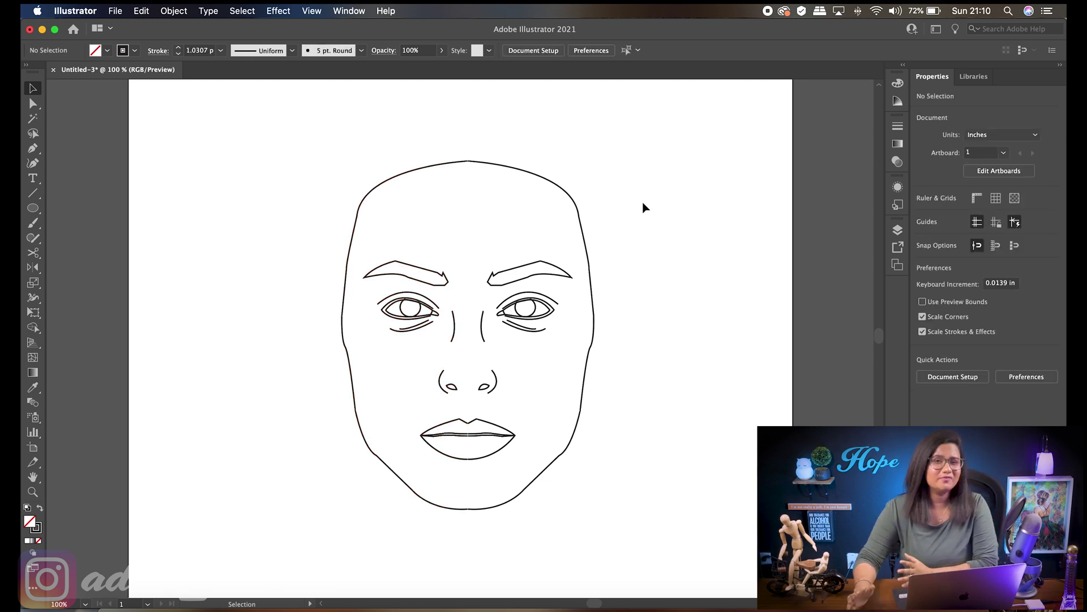
Join the two halves of the face outline at their end anchor points at the top centre of the forehead
left_click(569, 195)
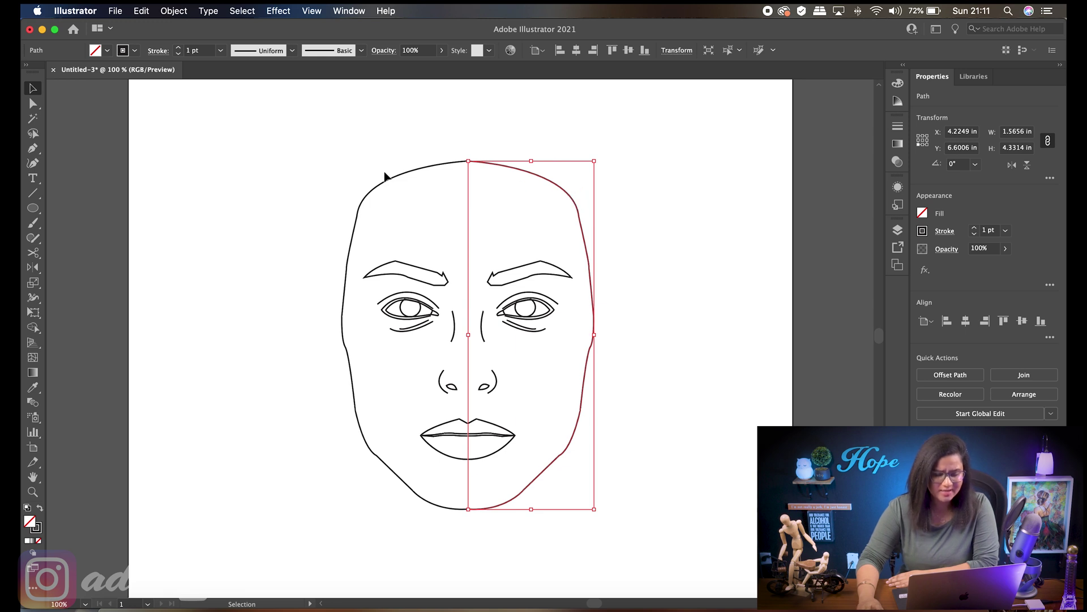
left_click(413, 172)
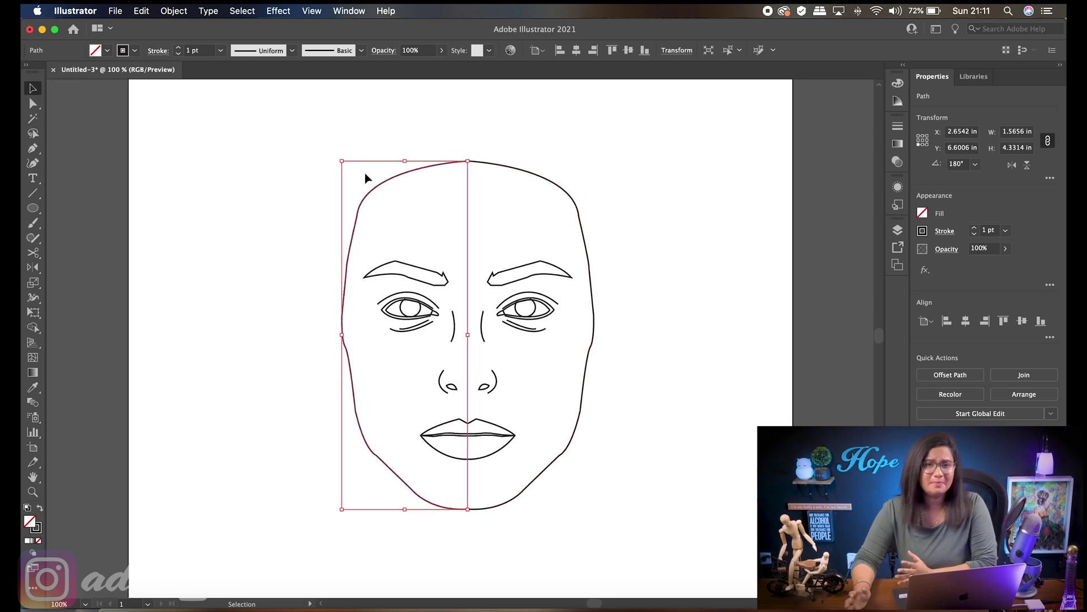
left_click(630, 197)
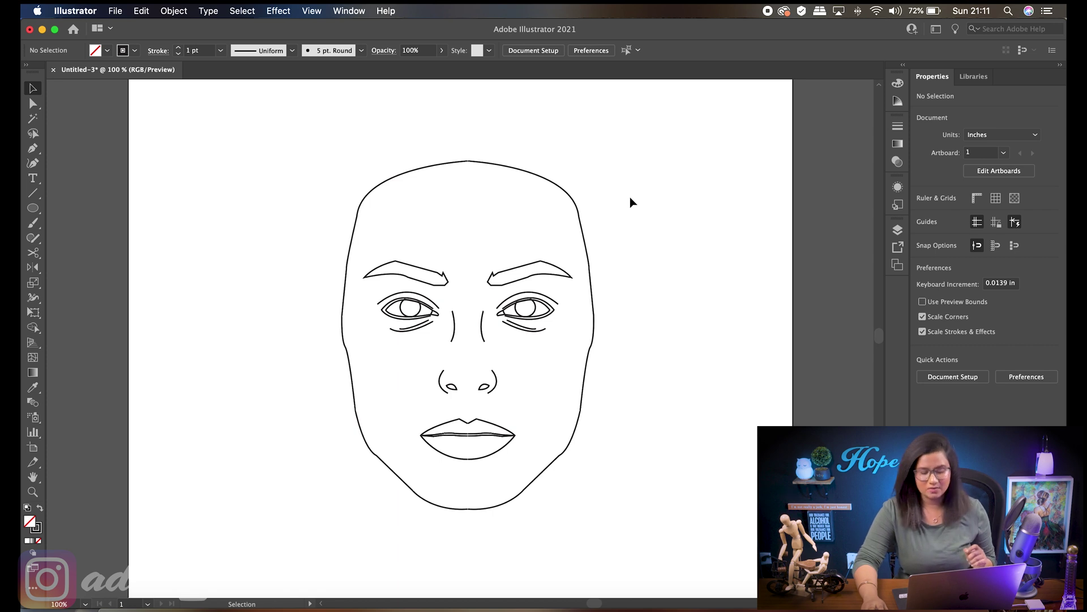
left_click(32, 104)
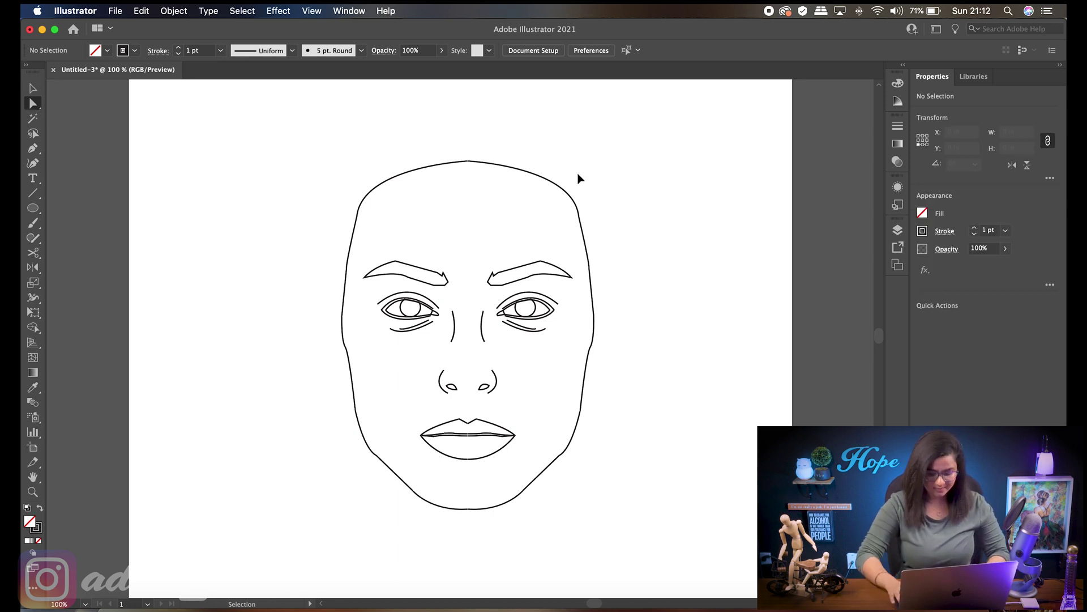
key("super+equal")
key("super+equal")
left_click_drag(624, 178, 587, 404)
key("super+equal")
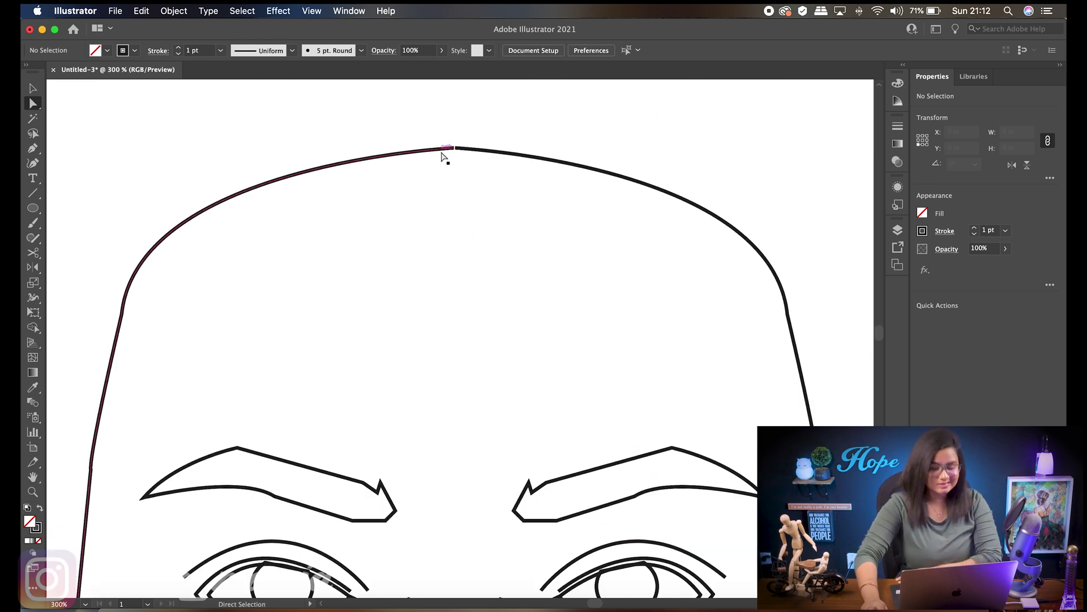
left_click_drag(471, 168, 429, 140)
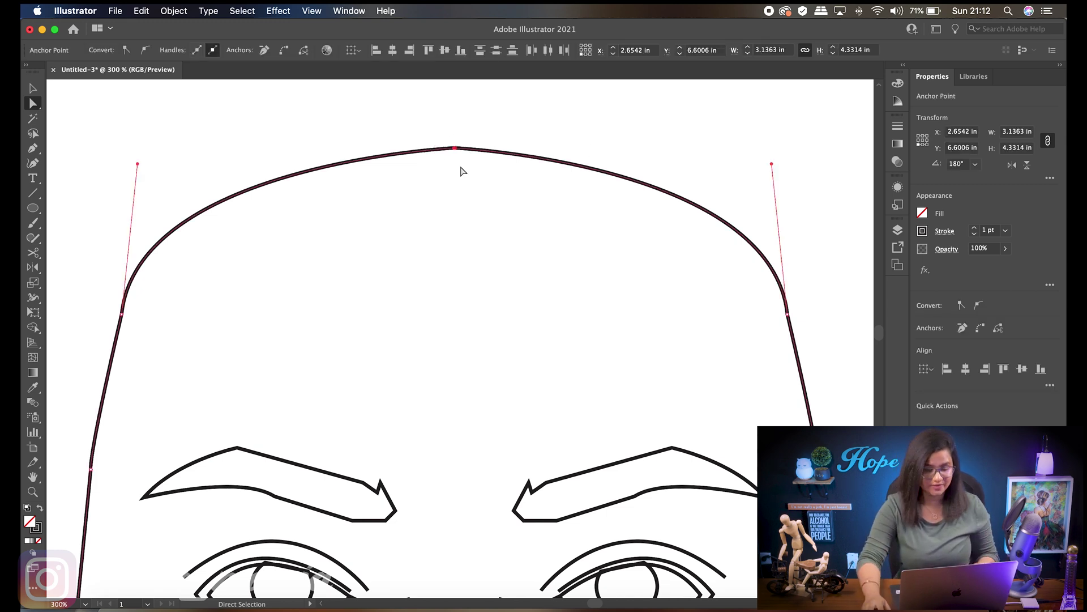
left_click(457, 150, "ctrl")
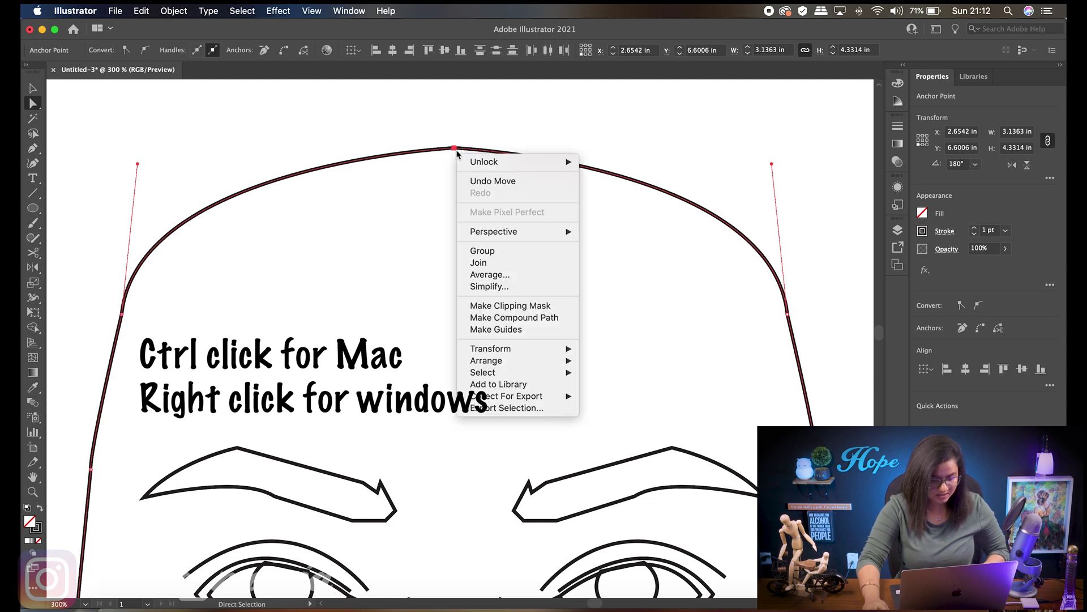
left_click(501, 263)
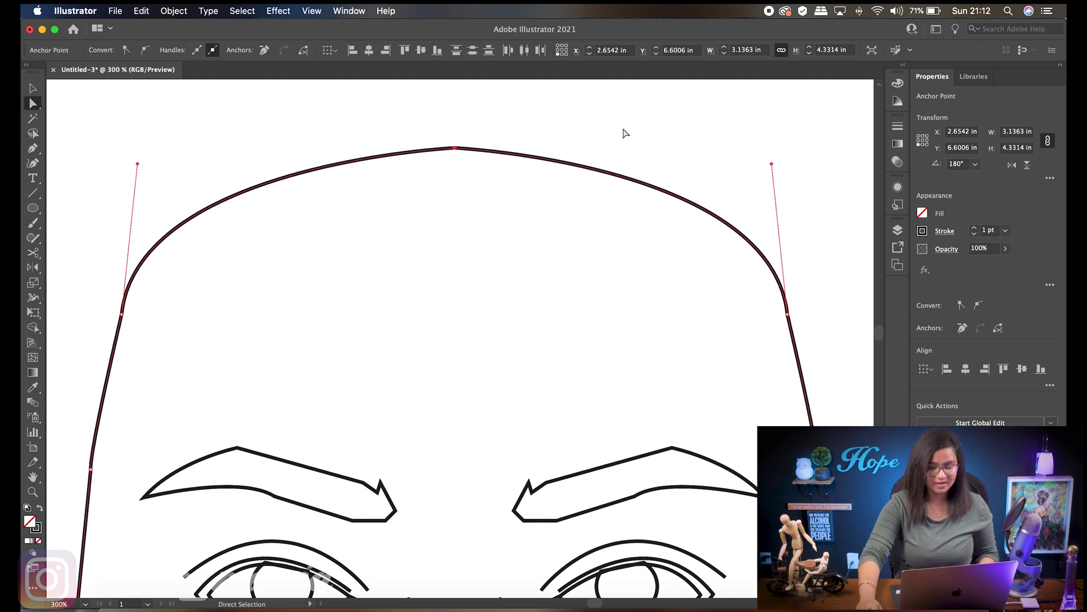
left_click(32, 89)
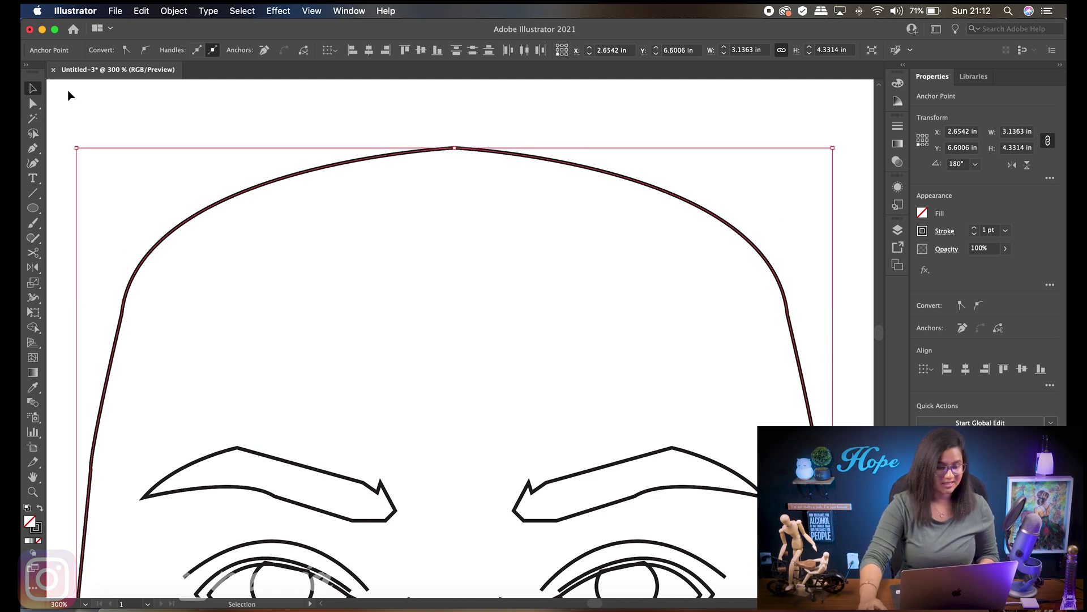
left_click(687, 124)
key("super+minus")
key("super+minus")
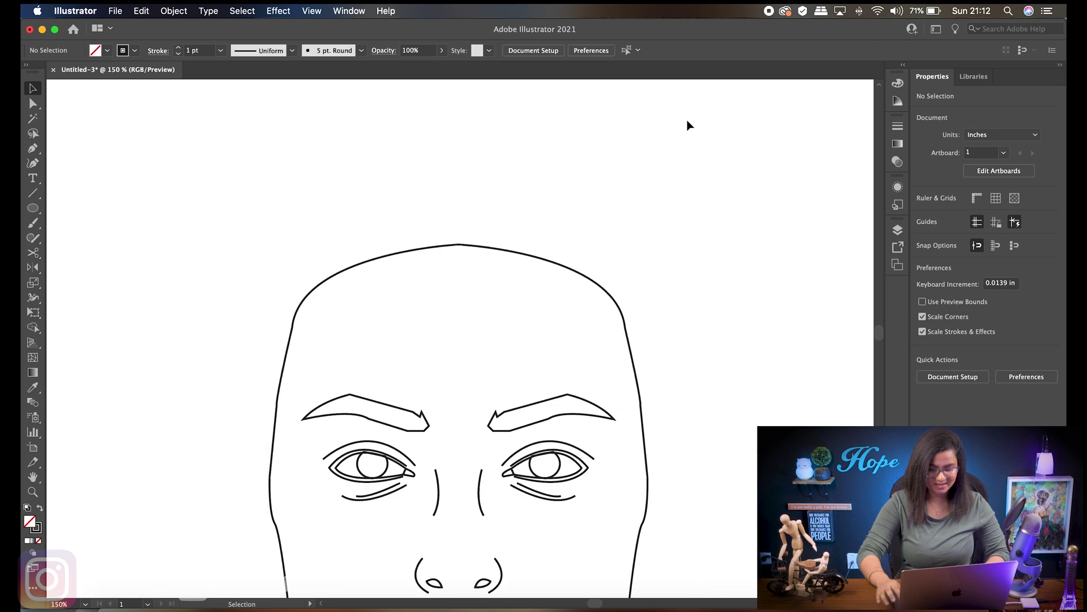
Join the open ends of the face outline at the bottom centre of the chin to close the path
scroll(719, 317, "down", 6)
scroll(604, 136, "up", 2)
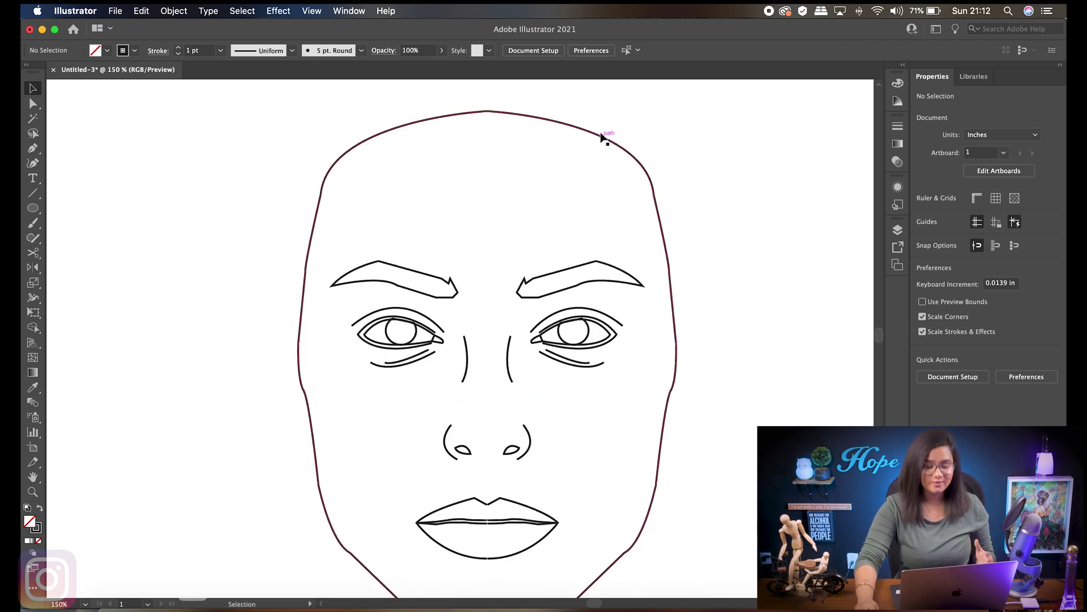
left_click(582, 128)
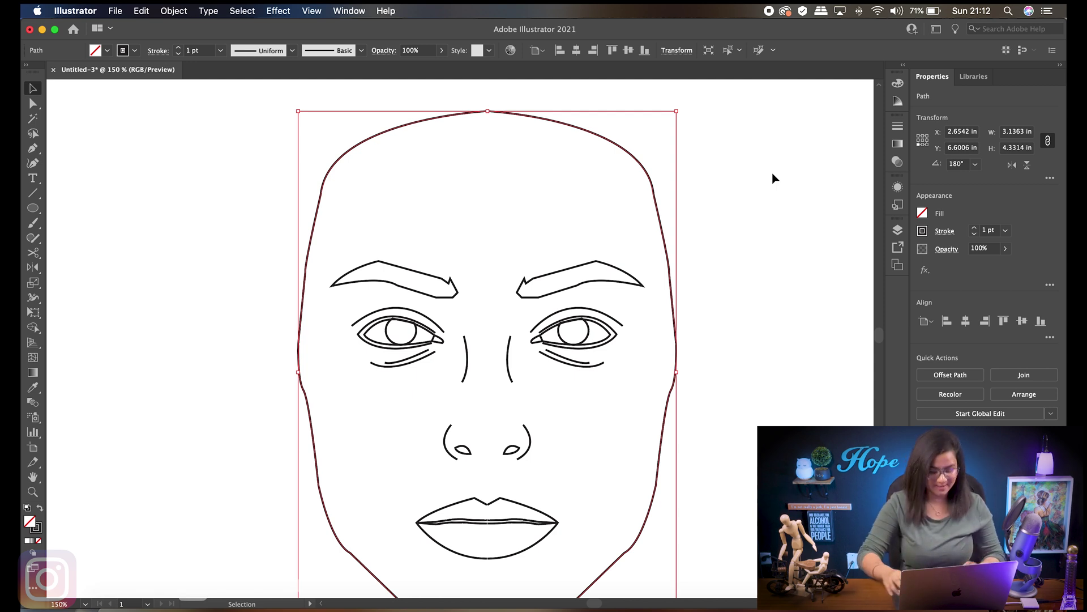
scroll(775, 178, "down", 3)
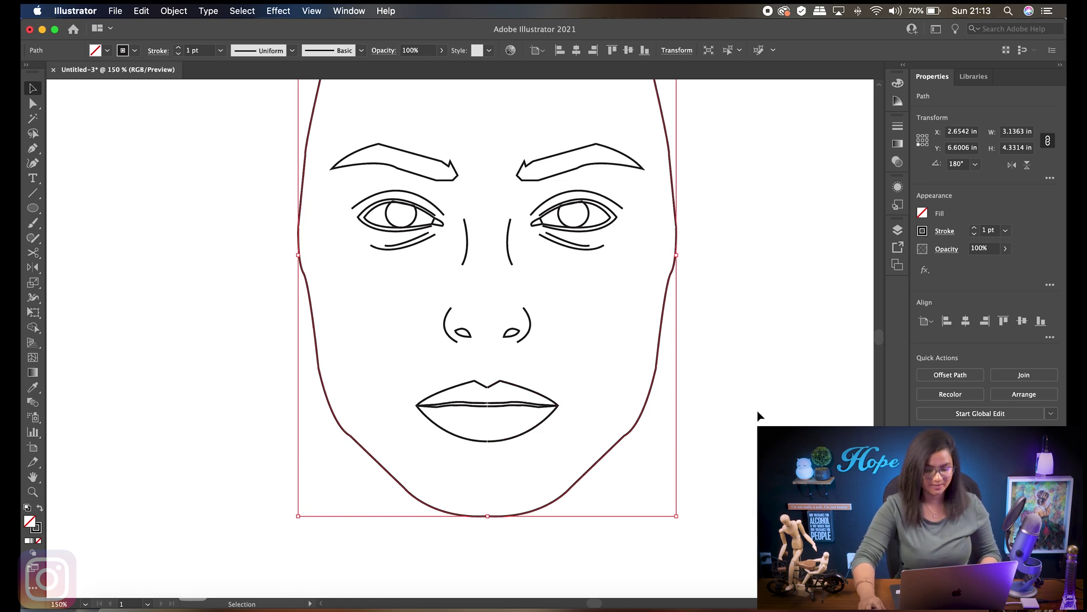
key("super+equal")
key("super+equal")
left_click_drag(746, 445, 750, 213)
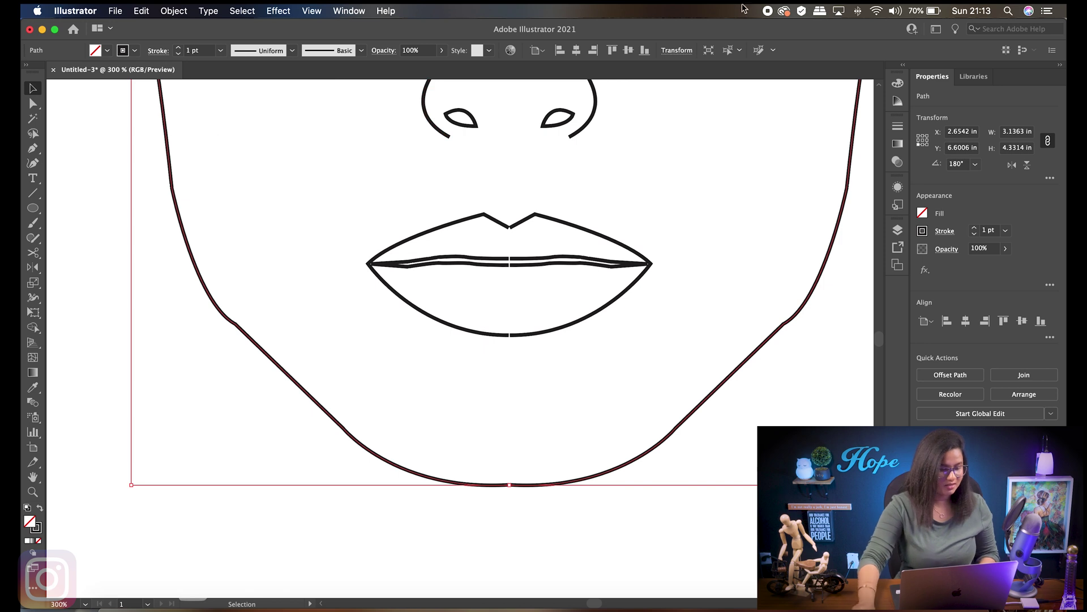
left_click(32, 109)
left_click_drag(520, 501, 498, 478)
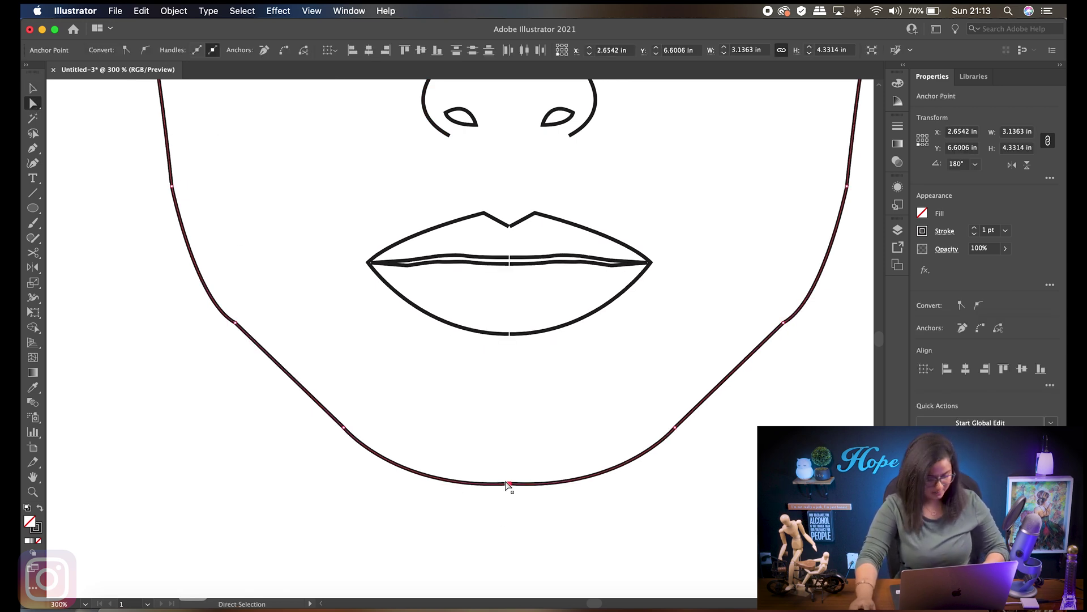
left_click(508, 484, "ctrl")
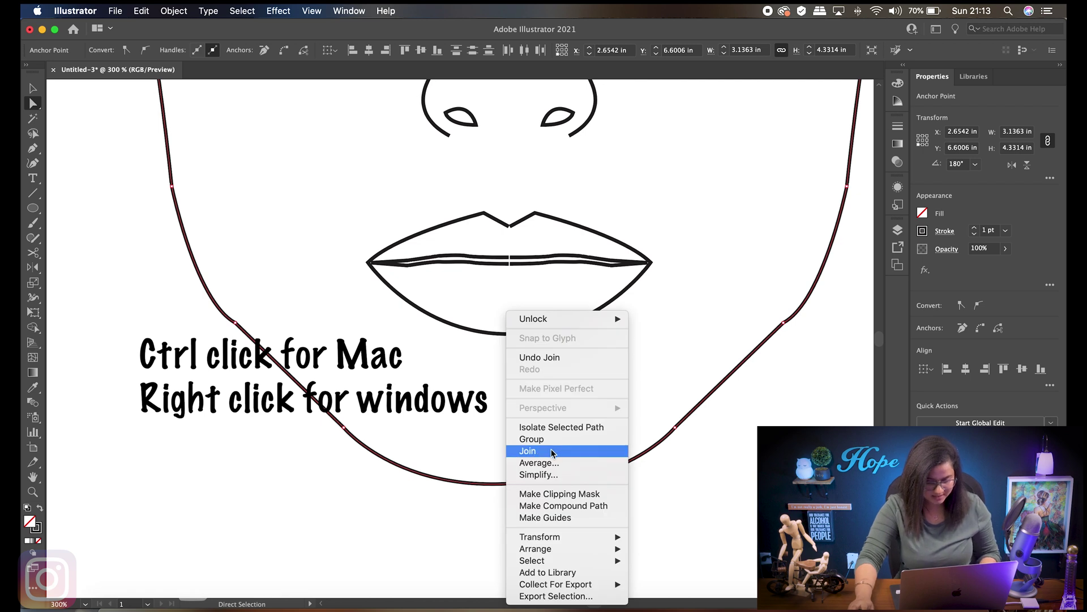
scroll(515, 415, "up", 2)
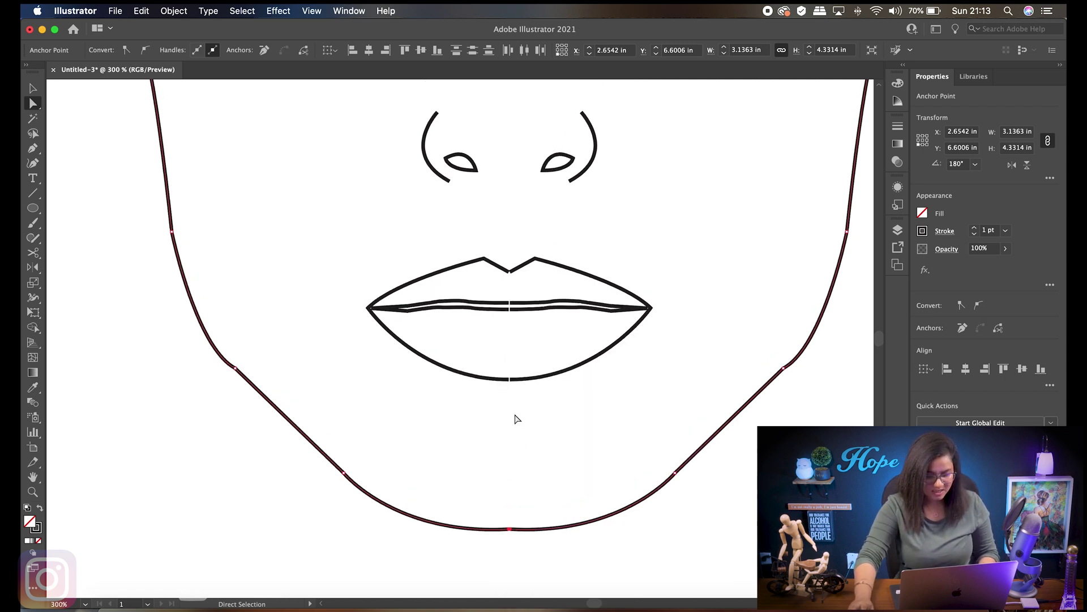
Join the two halves of the outer lip outline at the lower lip's bottom centre and at the cupid's bow
left_click(509, 379)
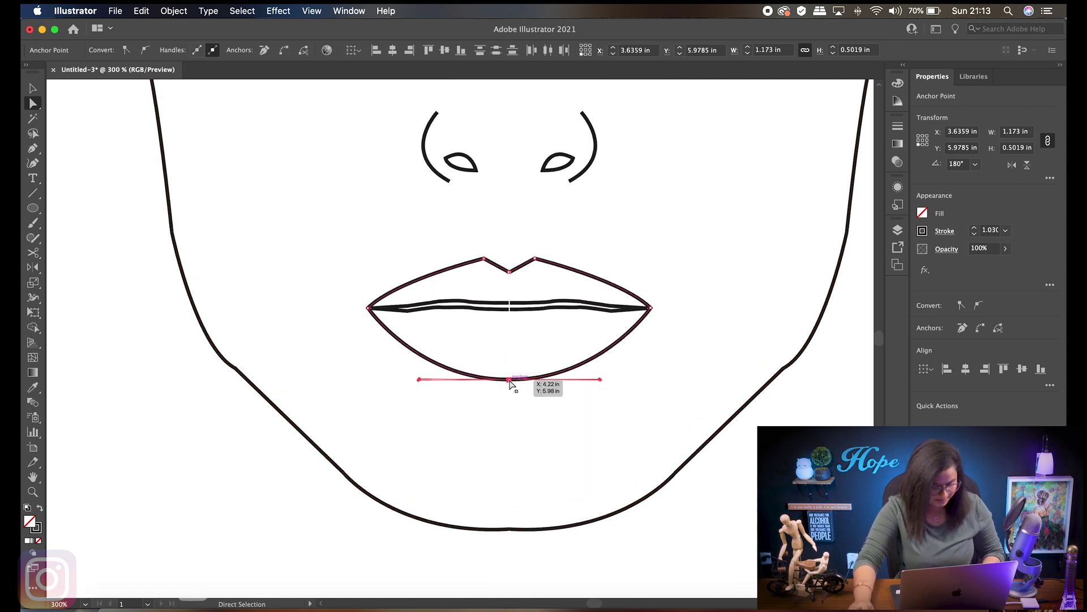
left_click(510, 384, "ctrl")
left_click(553, 450)
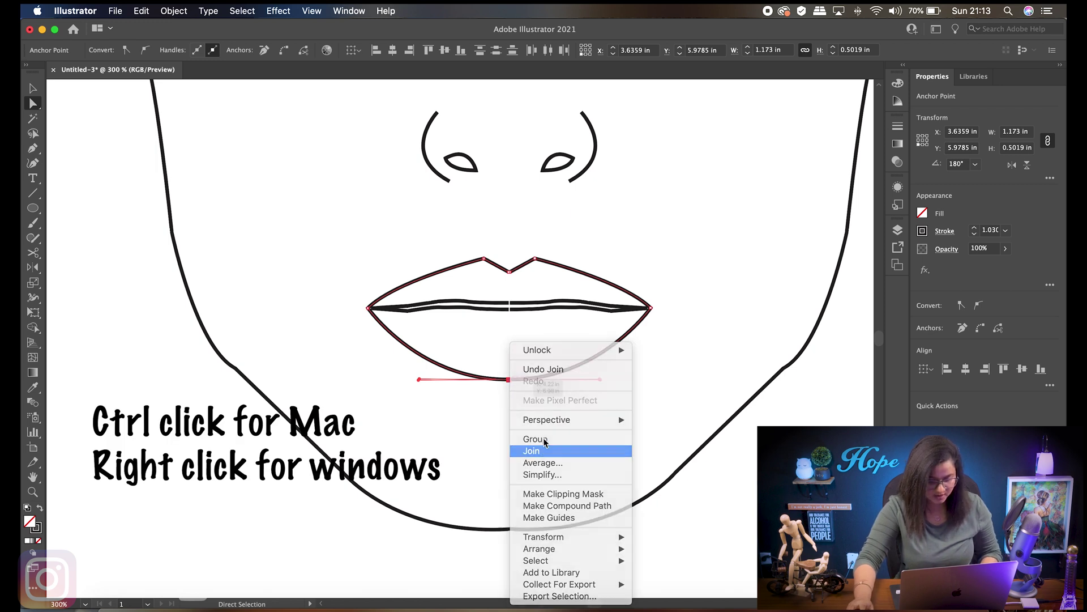
left_click(509, 272)
left_click(510, 272, "ctrl")
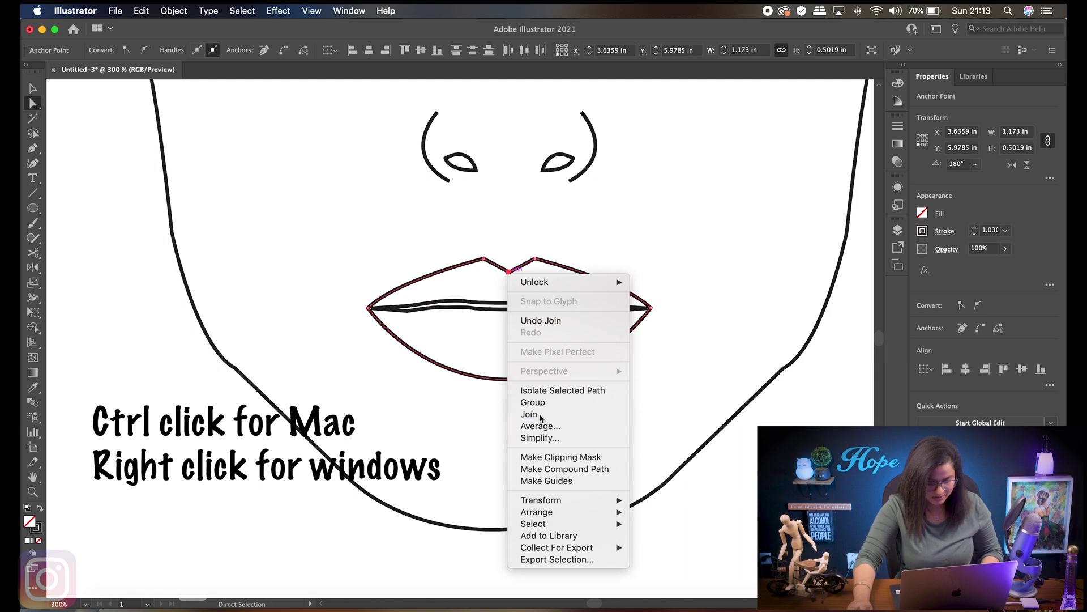
left_click(554, 432)
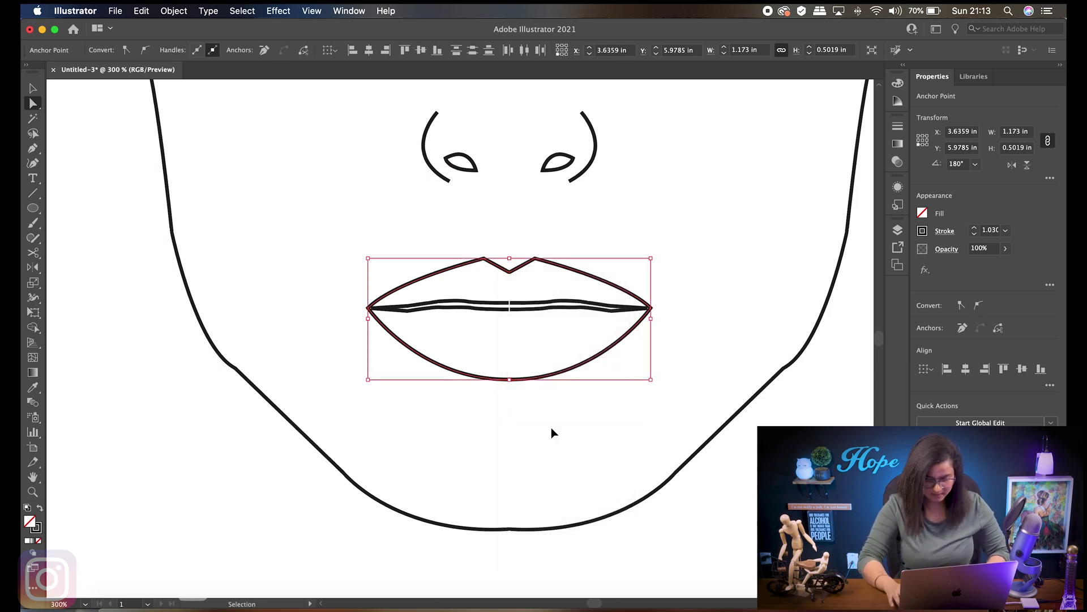
Join the two halves of the inner mouth opening at its lower and upper centre anchor points, and deselect it
key("super+equal")
key("super+equal")
key("super+equal")
left_click_drag(470, 456, 443, 437)
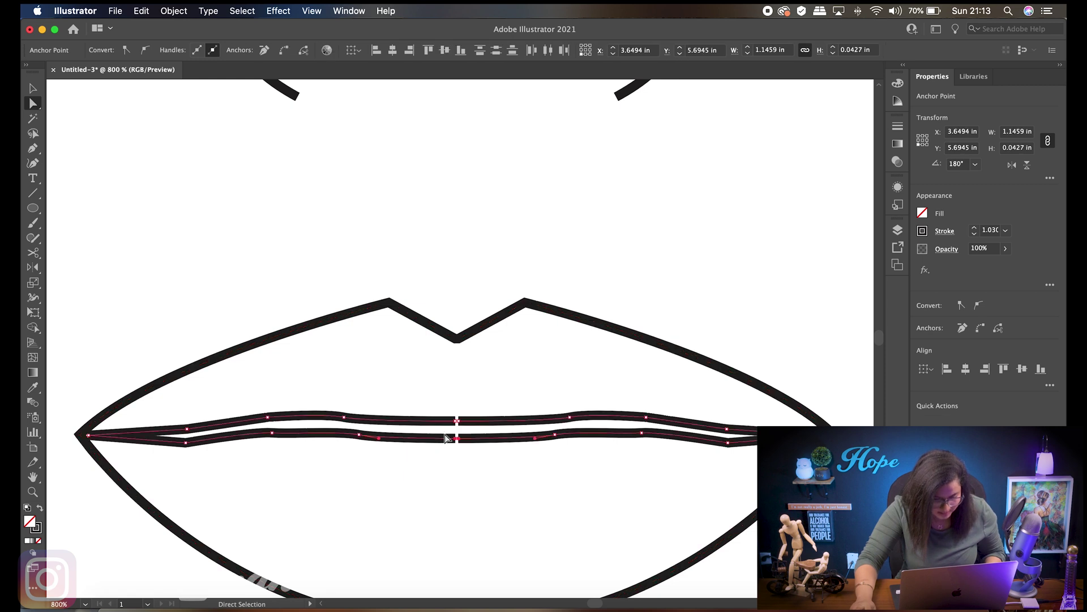
left_click(457, 442, "ctrl")
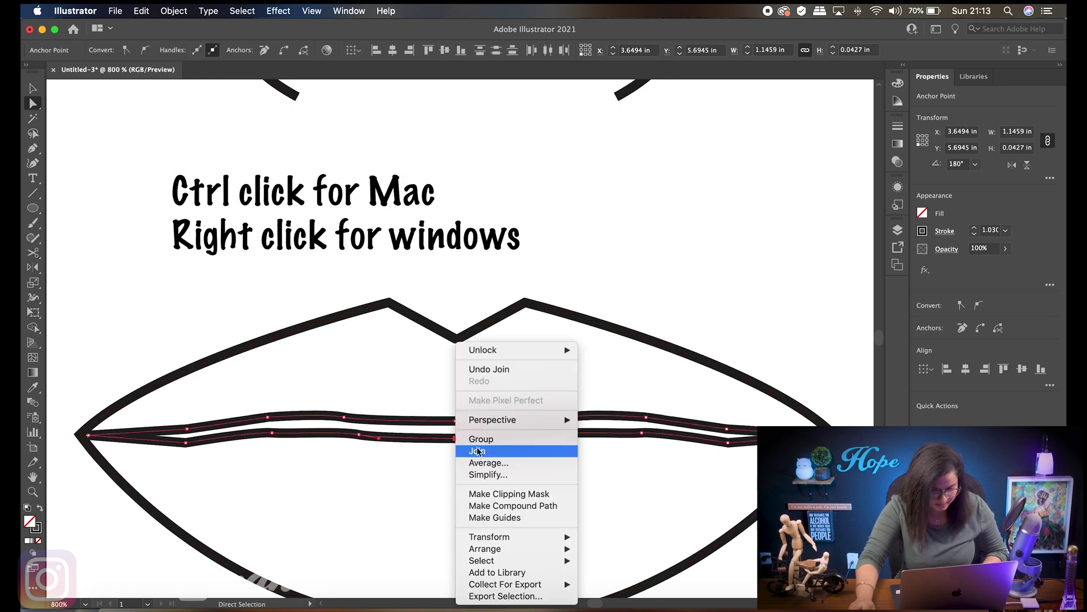
left_click(477, 451)
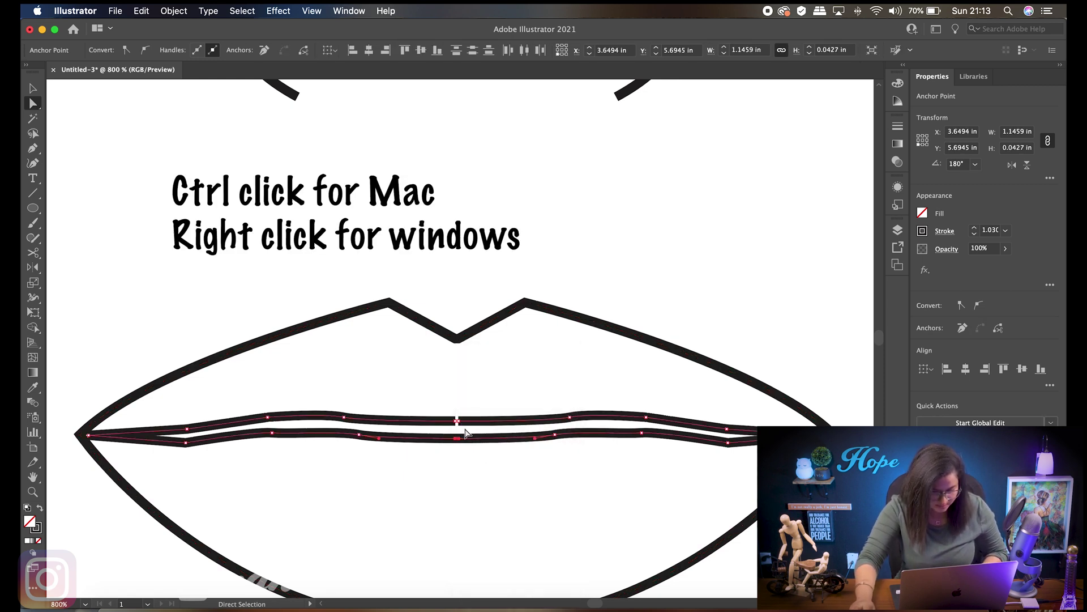
left_click(458, 422)
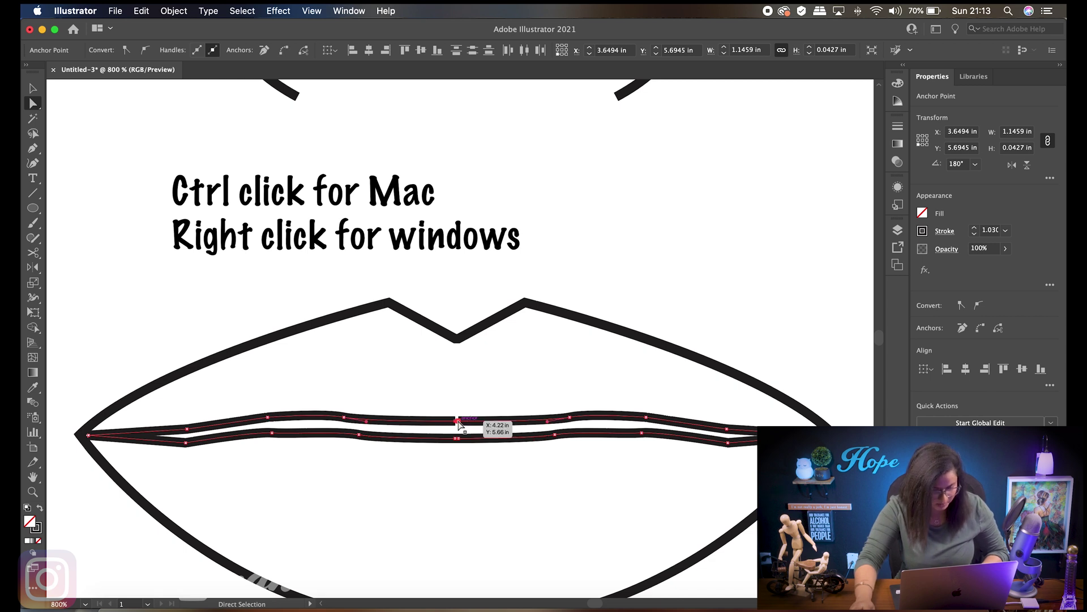
left_click(459, 423, "ctrl")
left_click(51, 126)
left_click(33, 88)
Select the outer lip outline and the inner mouth opening in turn to check the joins, and review the whole face
scroll(486, 285, "down", 2)
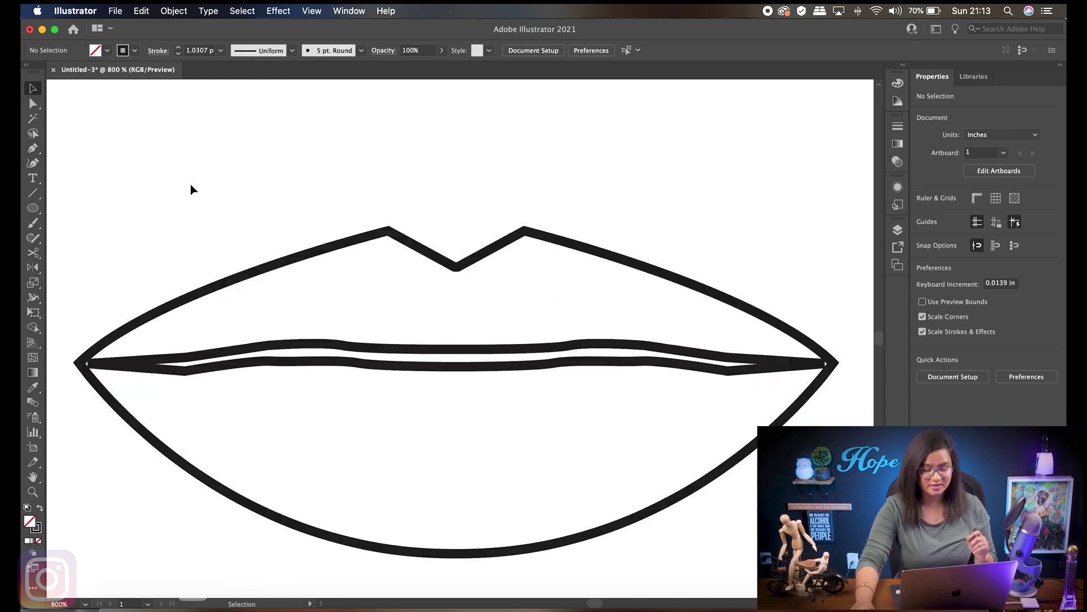
left_click(537, 239)
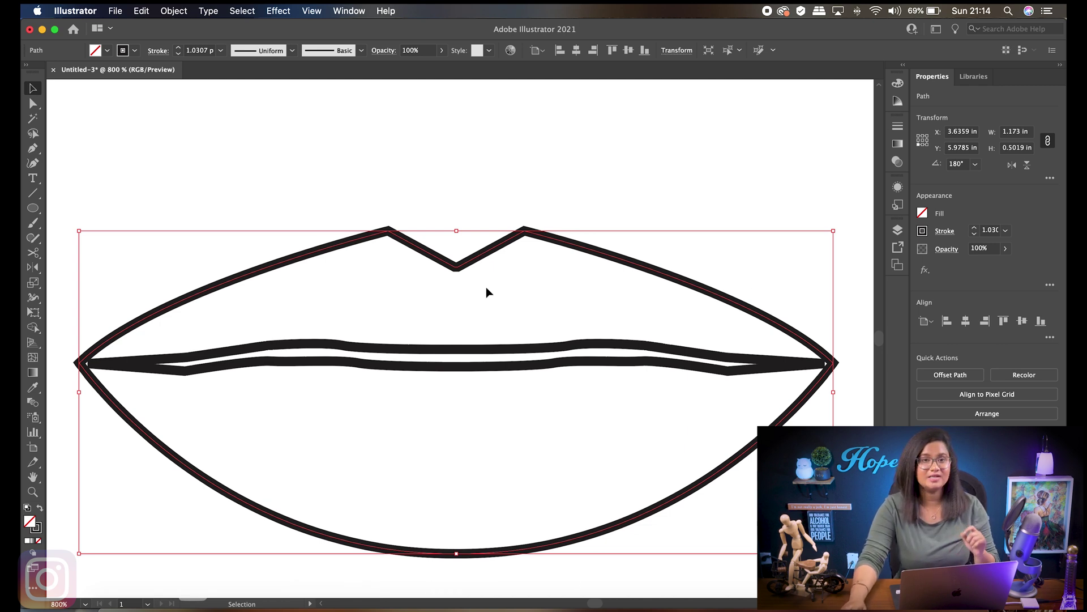
left_click(499, 365)
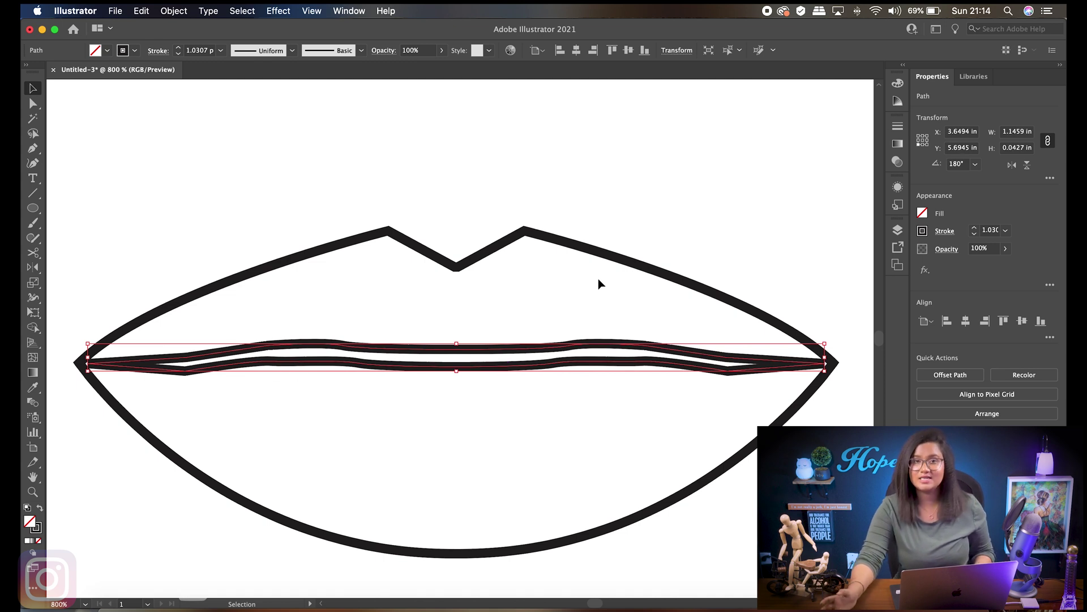
left_click(674, 172)
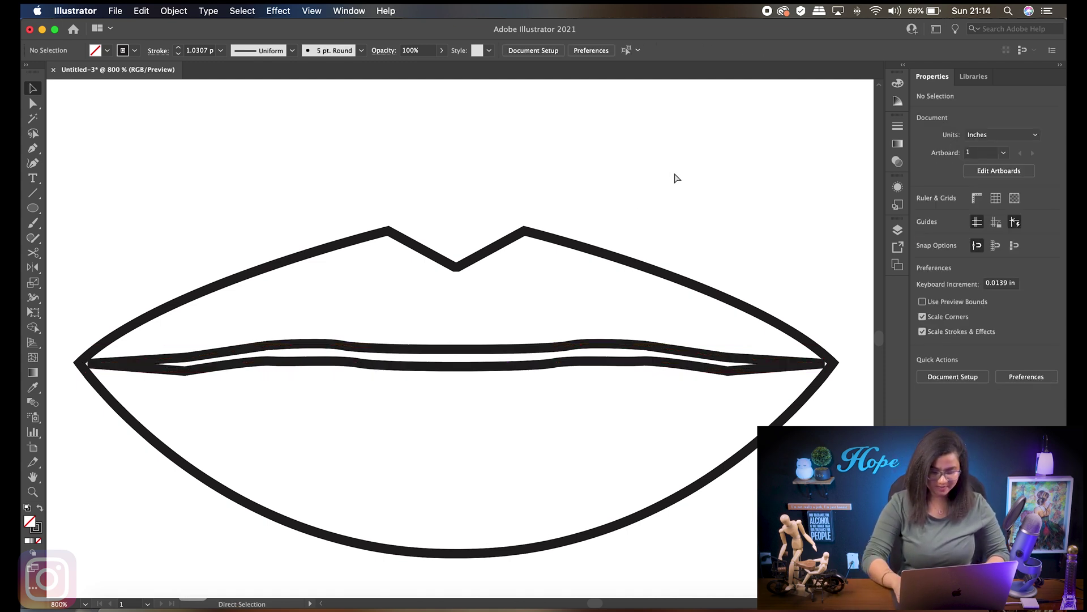
key("super+minus")
key("super+minus")
key("super+minus")
key("super+minus")
key("super+minus")
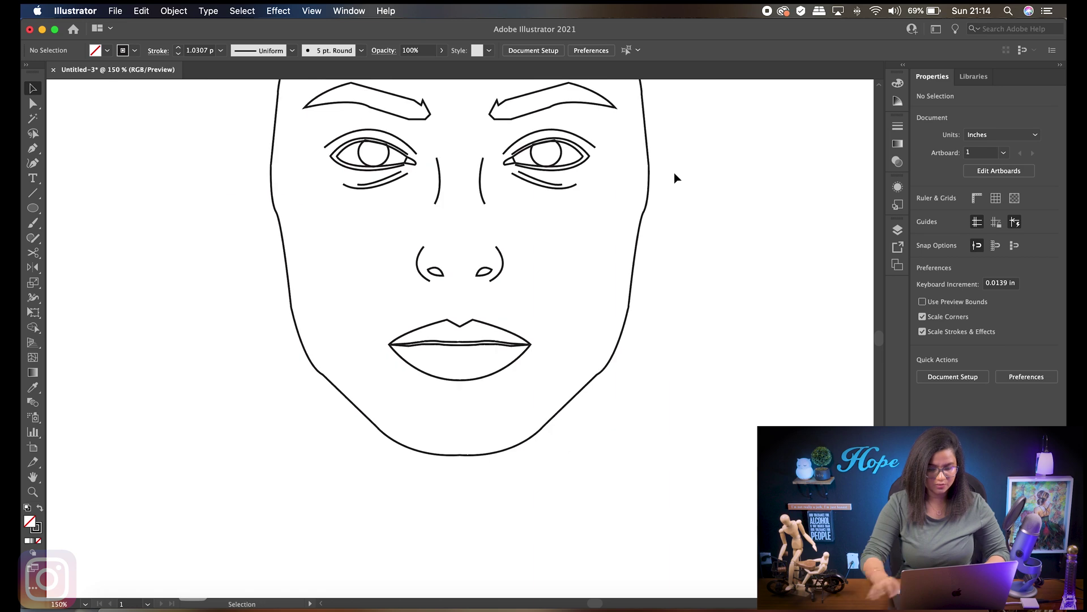
key("super+minus")
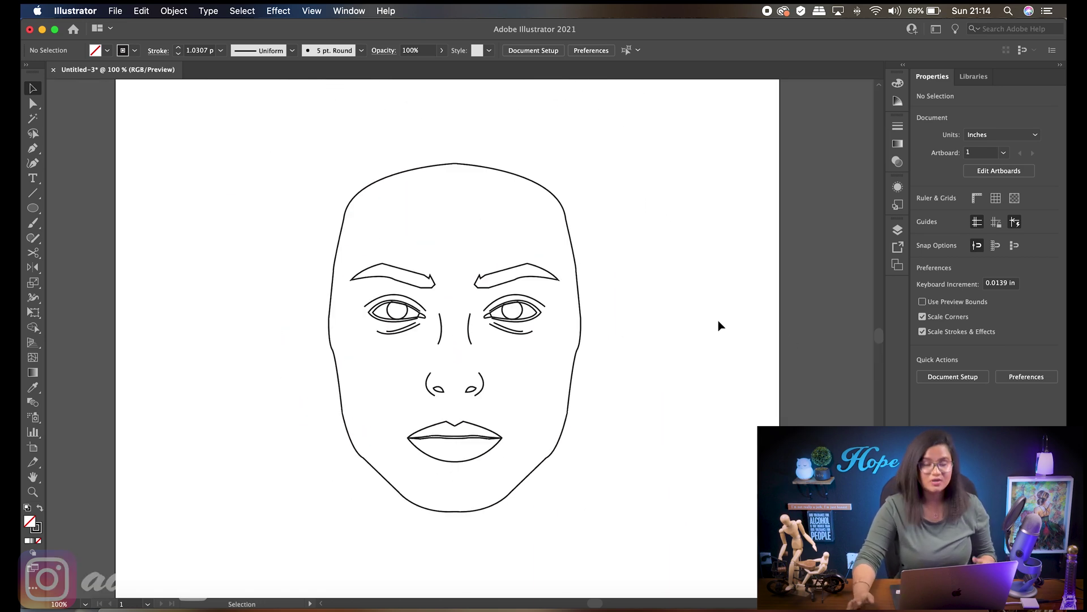
Set the stroke weight of both outer eye outlines to 2 pt
key("super+plus")
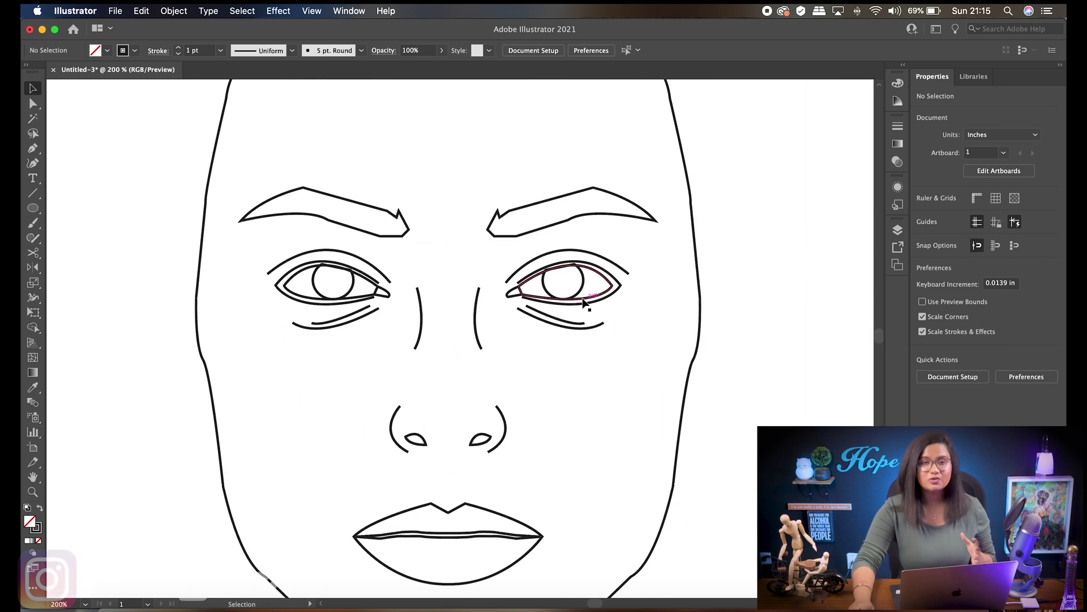
left_click(622, 288)
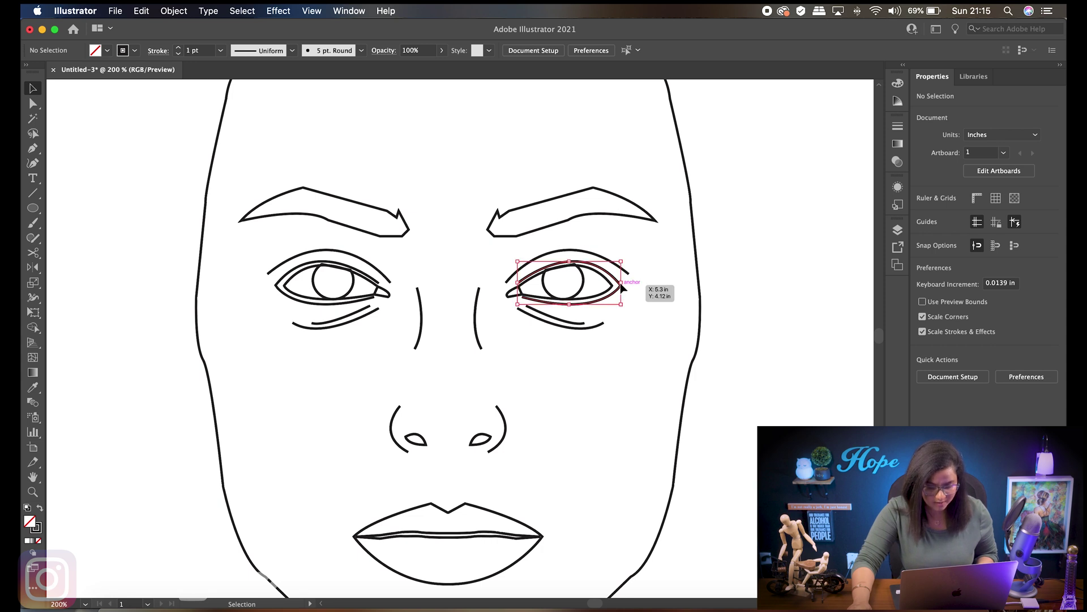
left_click(277, 287, "shift")
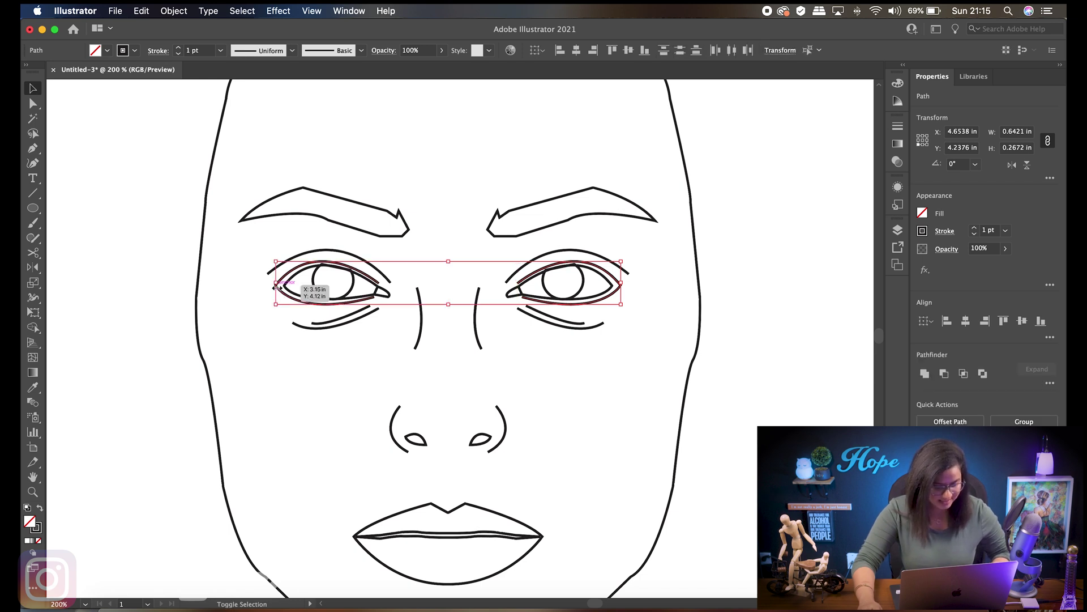
left_click(220, 50)
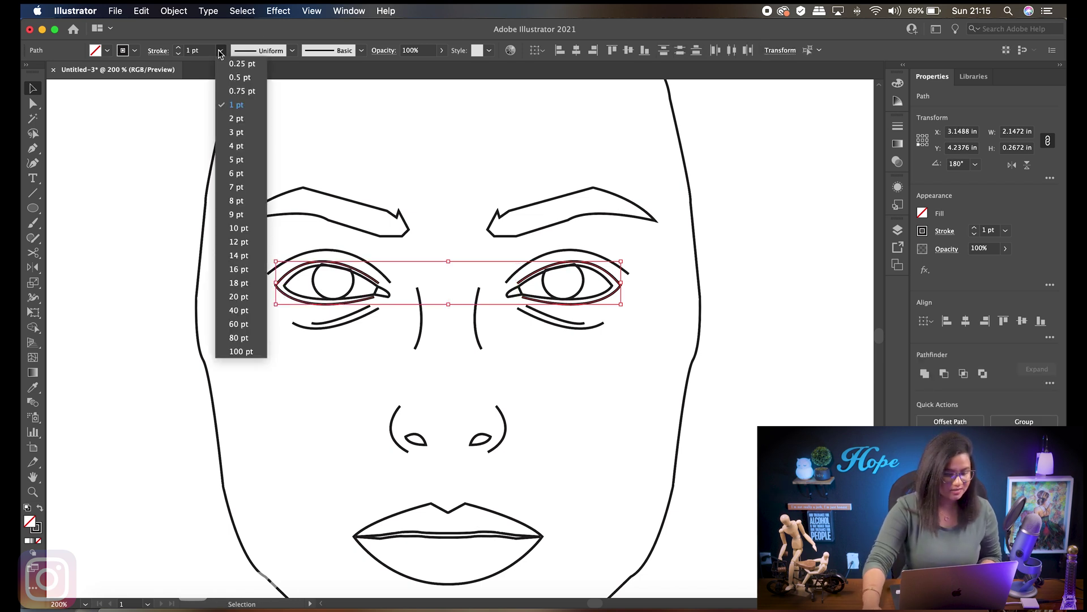
left_click(231, 121)
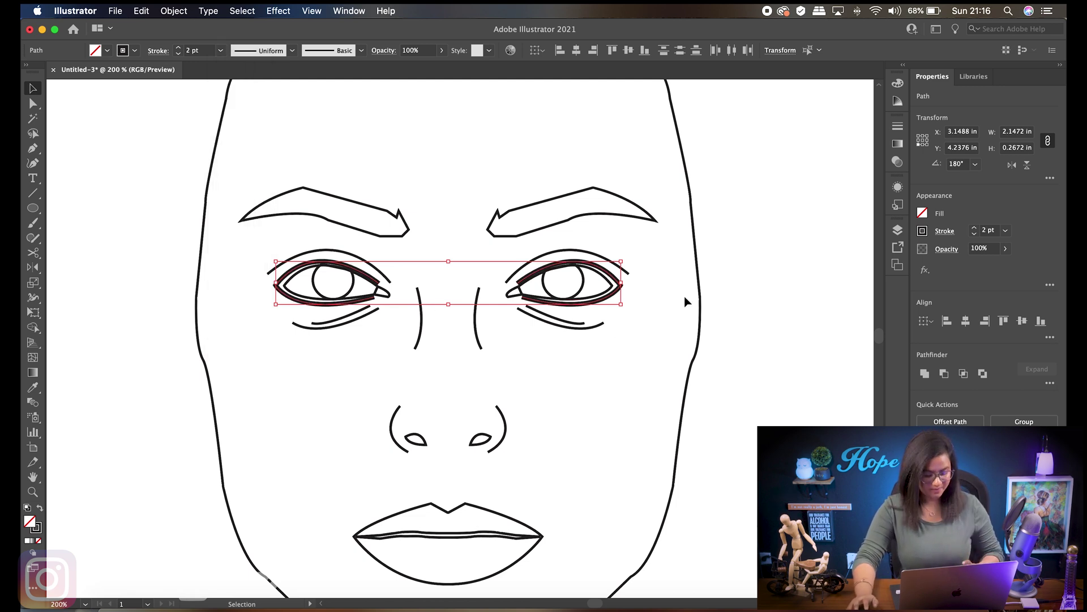
Group the two outer eye outlines and deselect them
key("super+g")
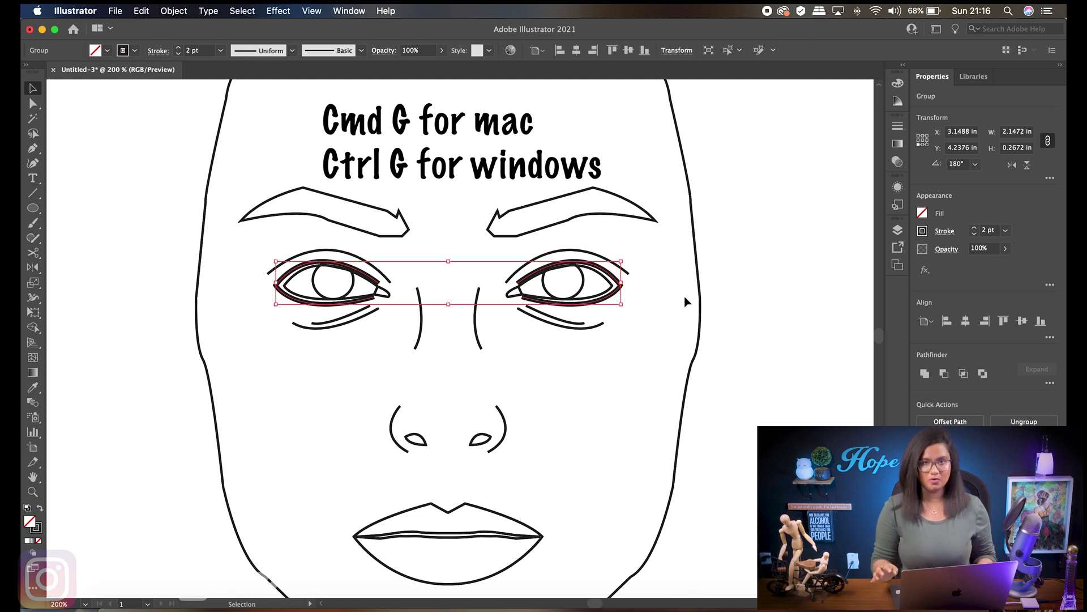
left_click(684, 297)
left_click(624, 283)
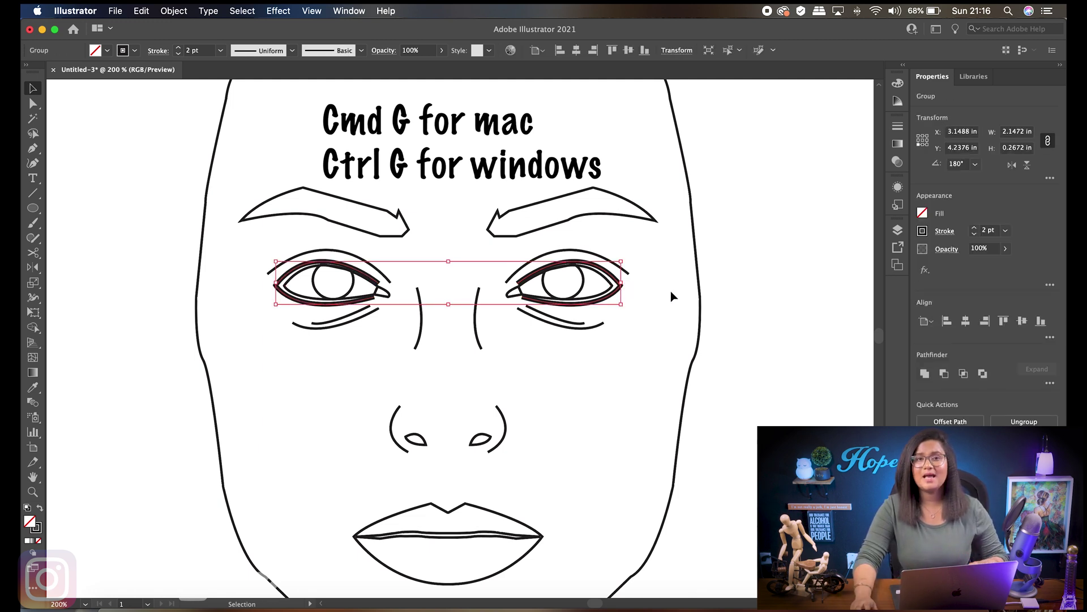
left_click(671, 290)
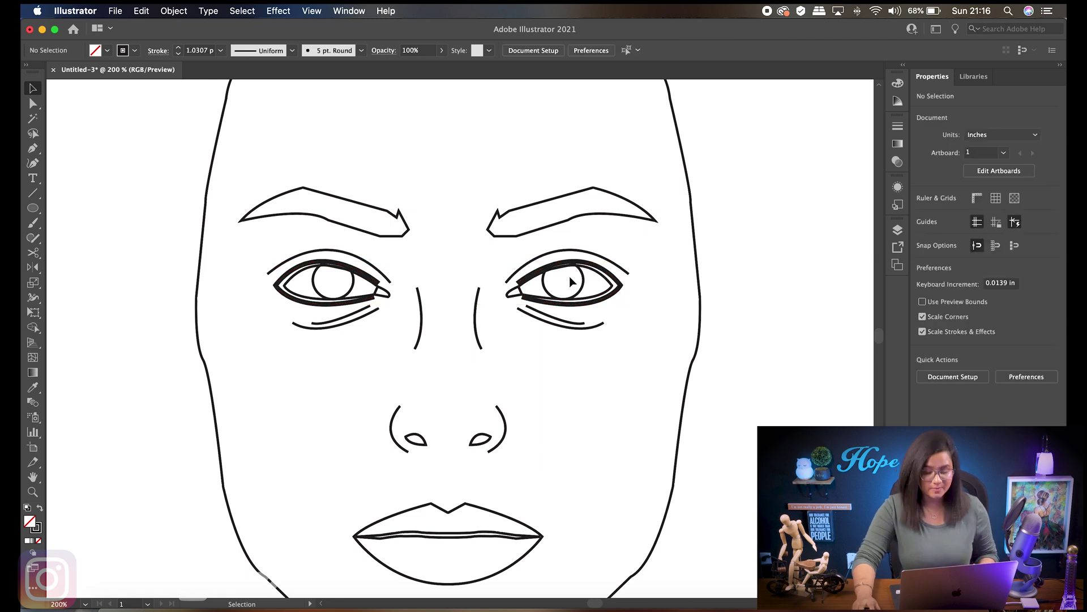
Group the iris circles of both eyes and deselect them
left_click(586, 282)
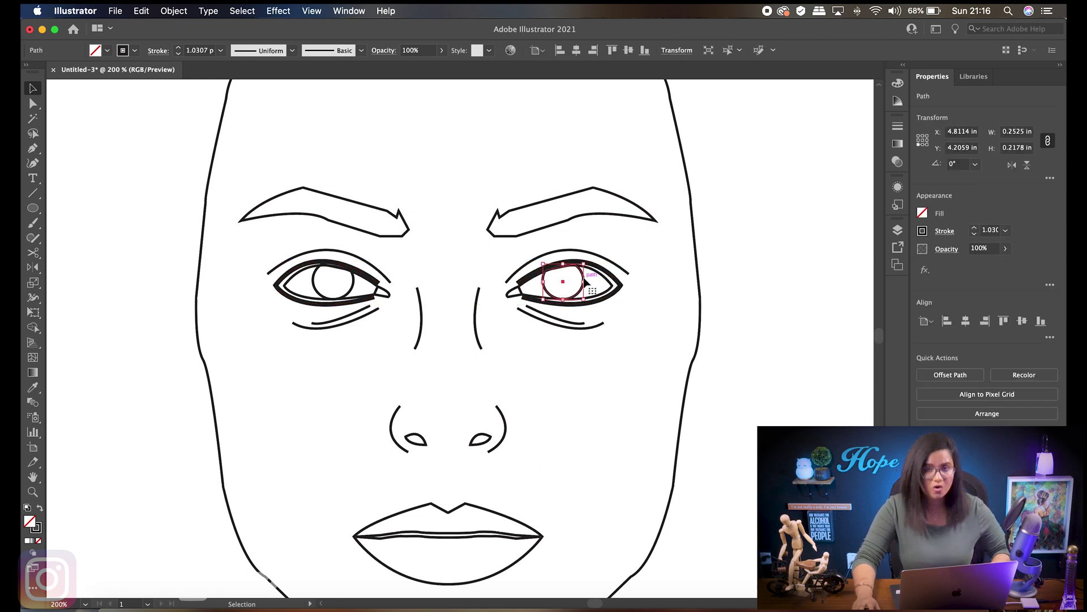
left_click(316, 280, "shift")
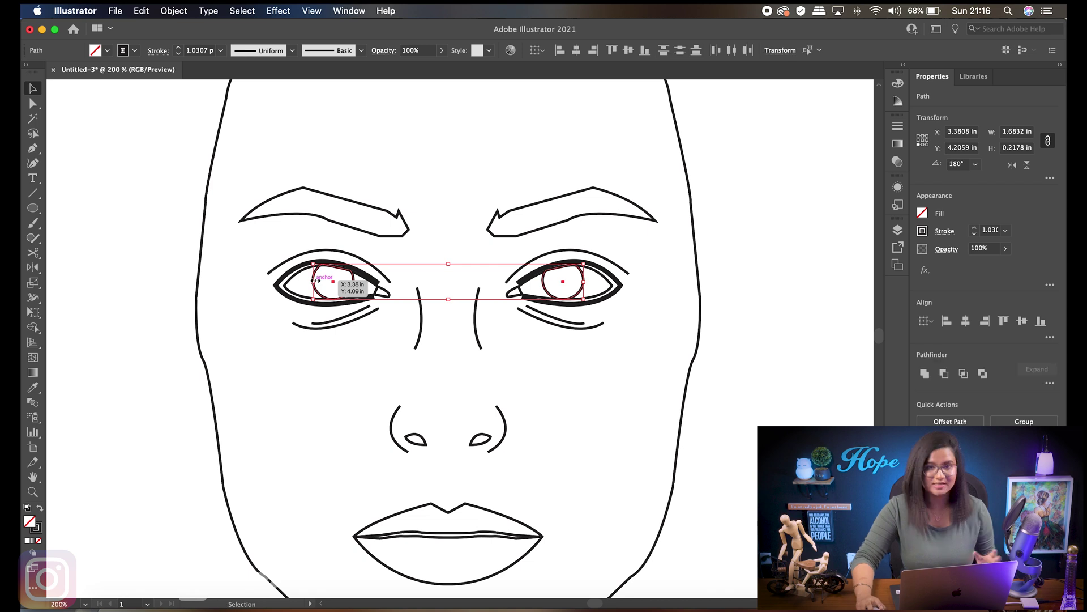
left_click(317, 280, "ctrl")
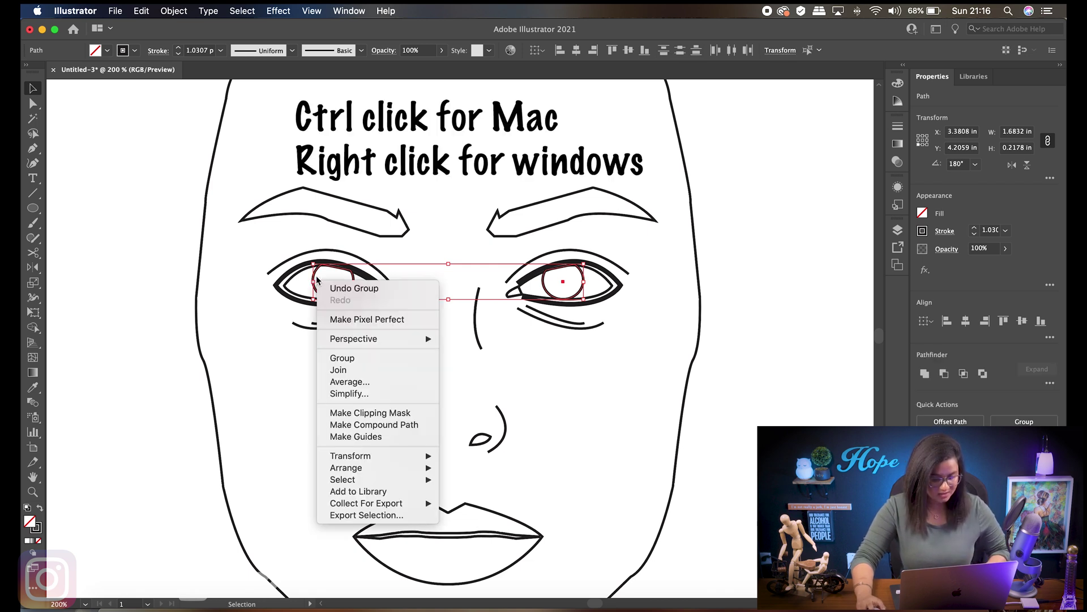
left_click(368, 358)
left_click(510, 351)
left_click(585, 285)
left_click(740, 289)
left_click(584, 285)
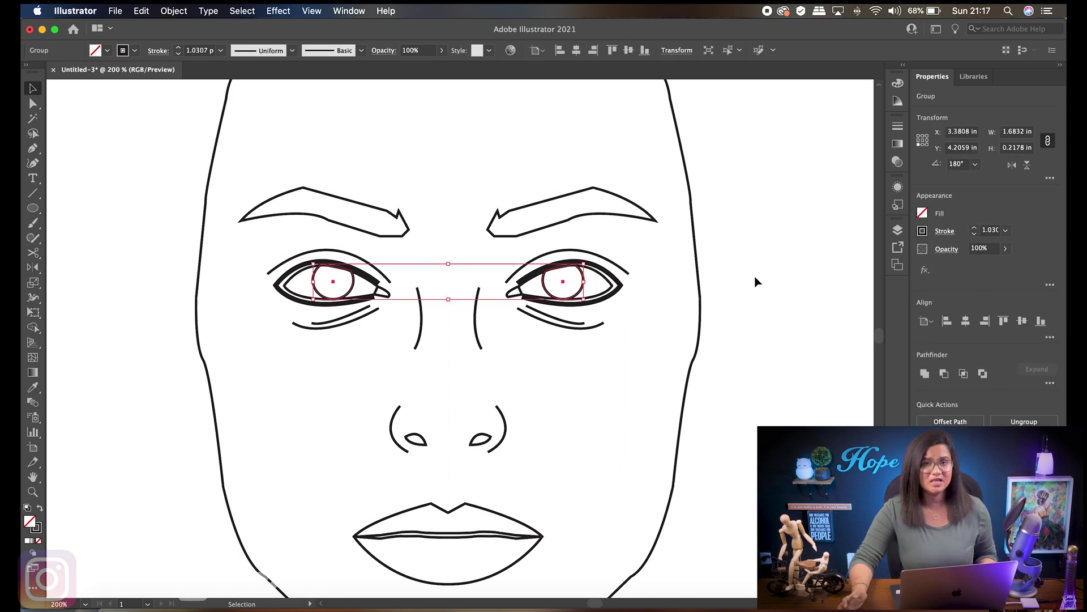
left_click(763, 273)
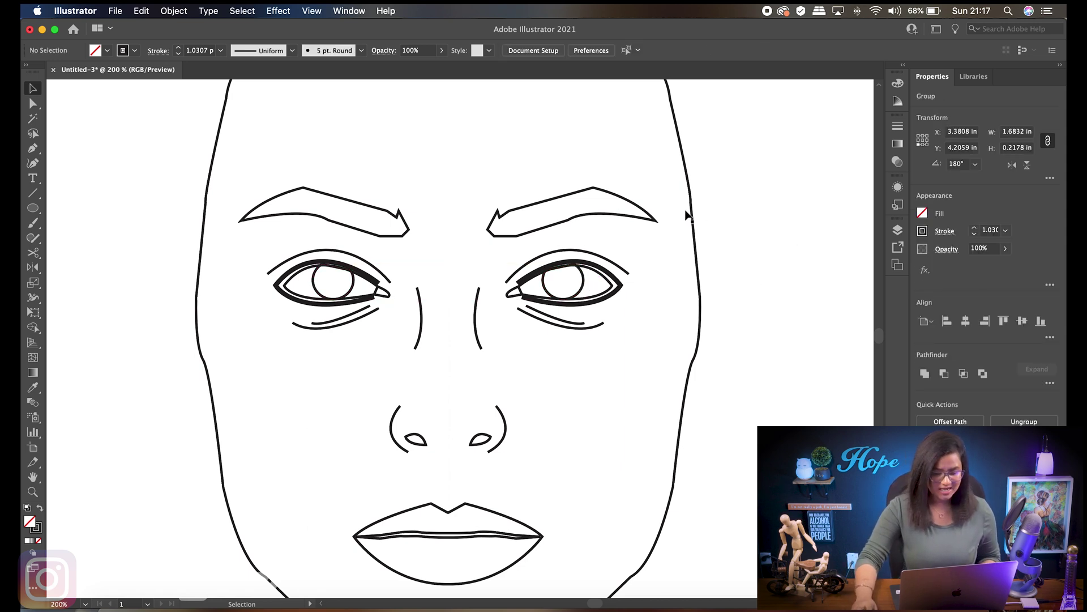
Group the two eyebrow shapes and deselect them
left_click(630, 205)
left_click(403, 226, "shift")
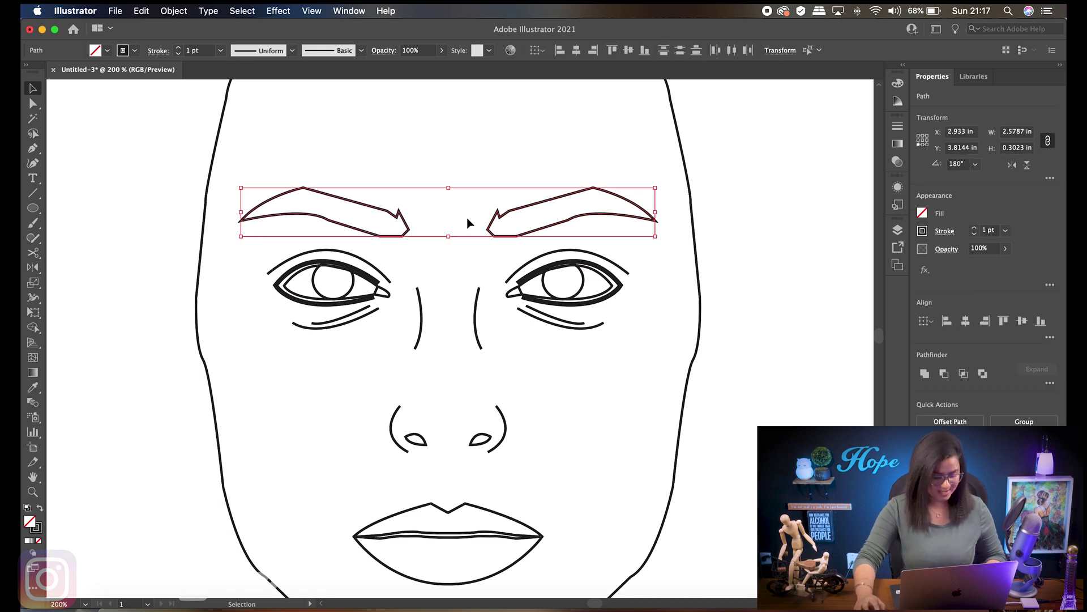
key("super+g")
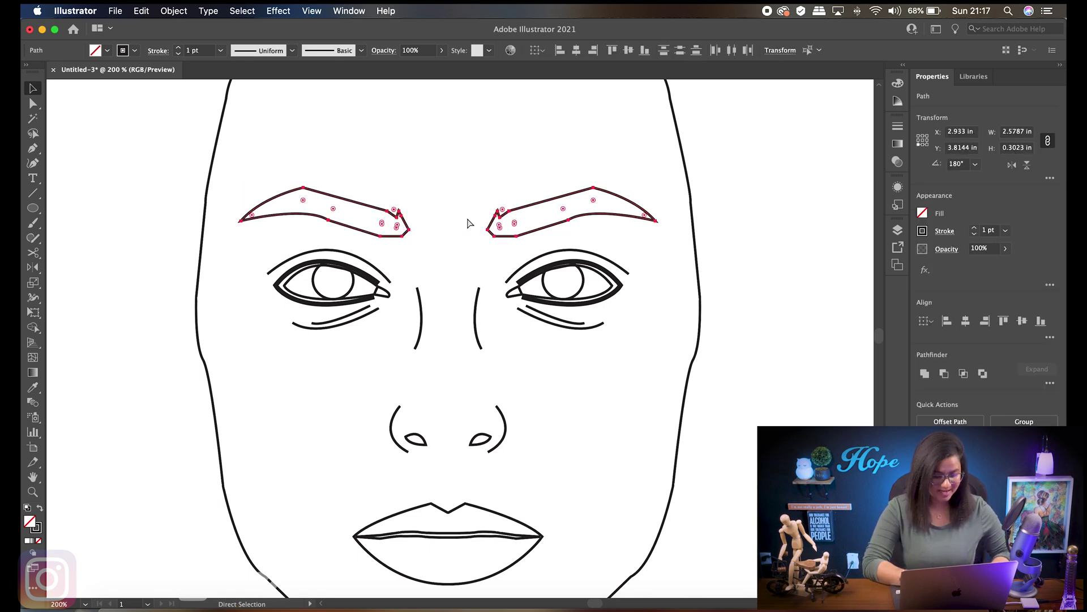
left_click(467, 206)
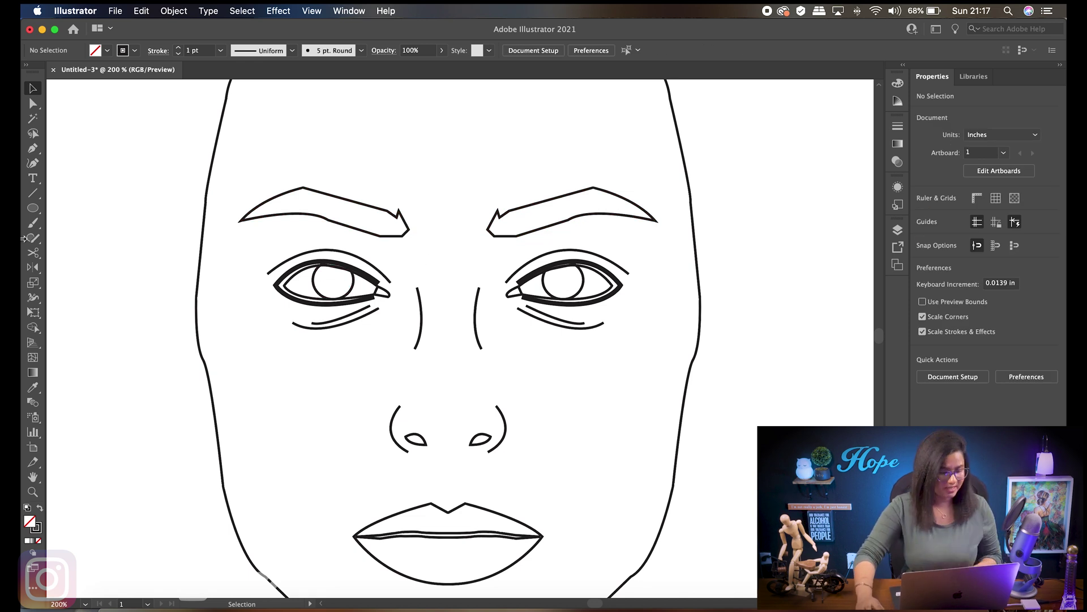
Draw a pupil circle about 0.073 in wide from the centre of the left iris with the Ellipse tool, and deselect it
left_click_drag(32, 208, 88, 238)
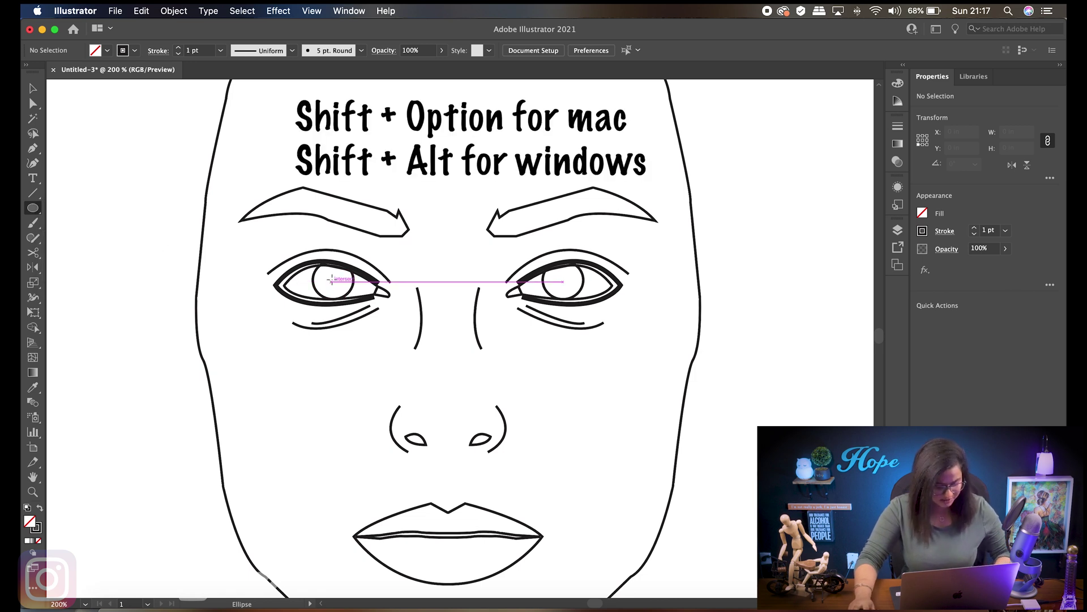
left_click_drag(332, 279, 334, 281)
key("super+shift+a")
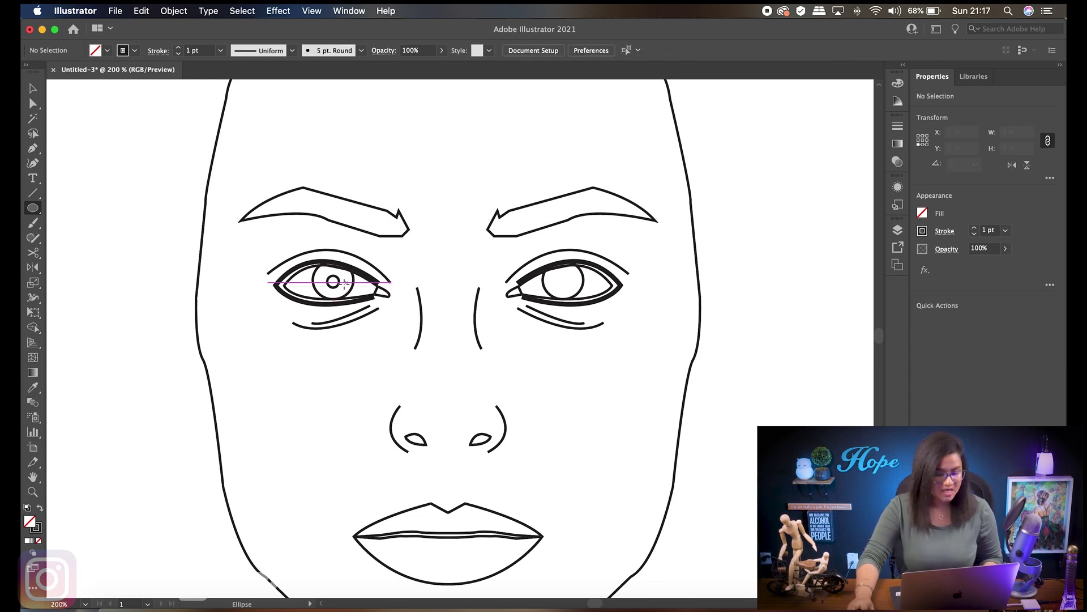
Place a copy of the pupil circle at the centre of the right iris, 1.43 in across horizontally
left_click(34, 89)
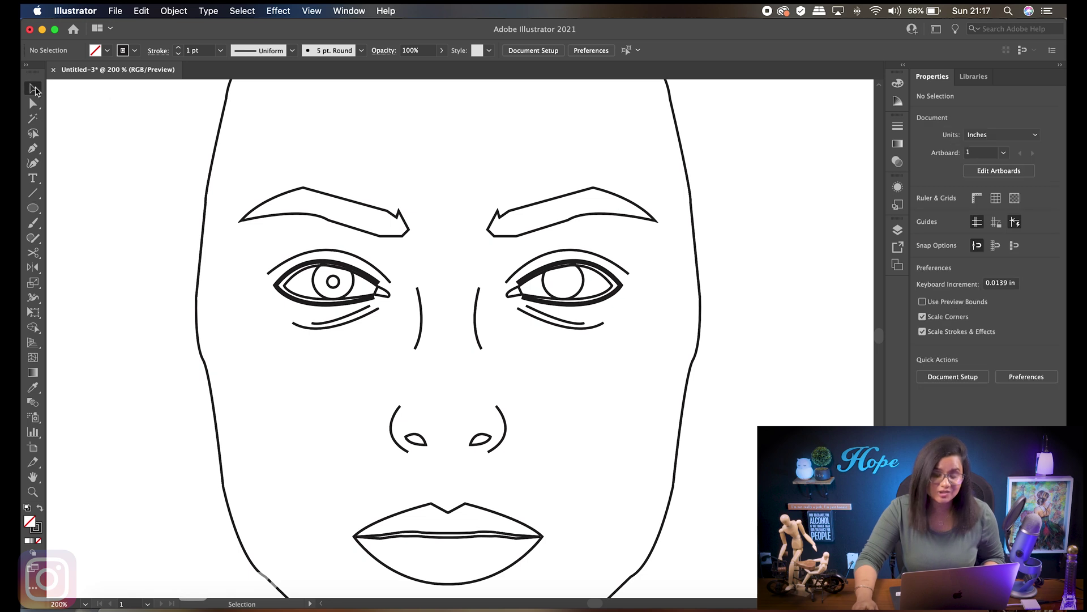
left_click(332, 282)
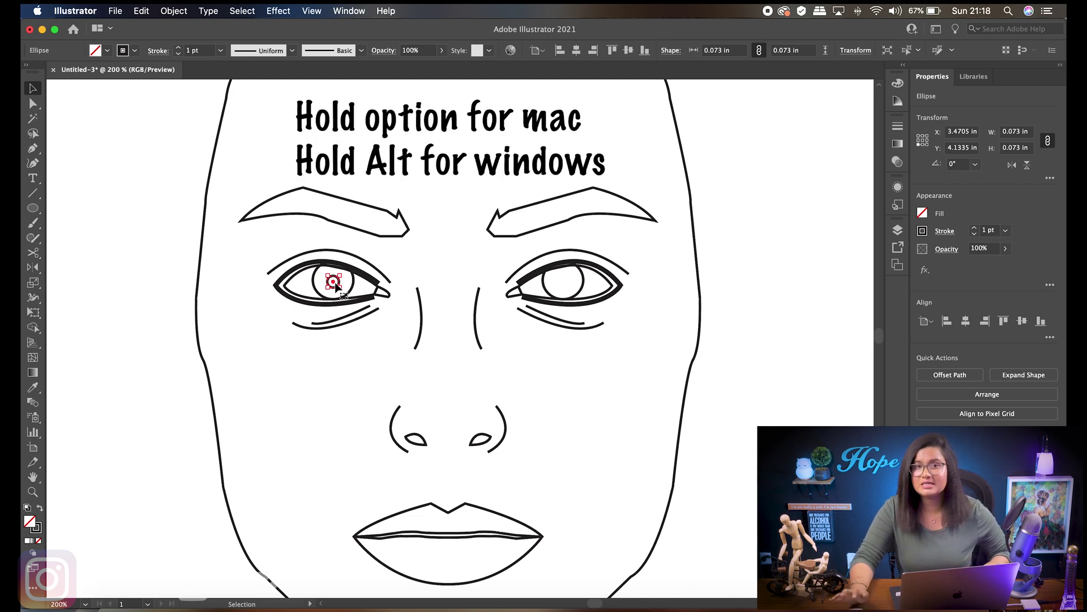
left_click_drag(338, 288, 566, 287)
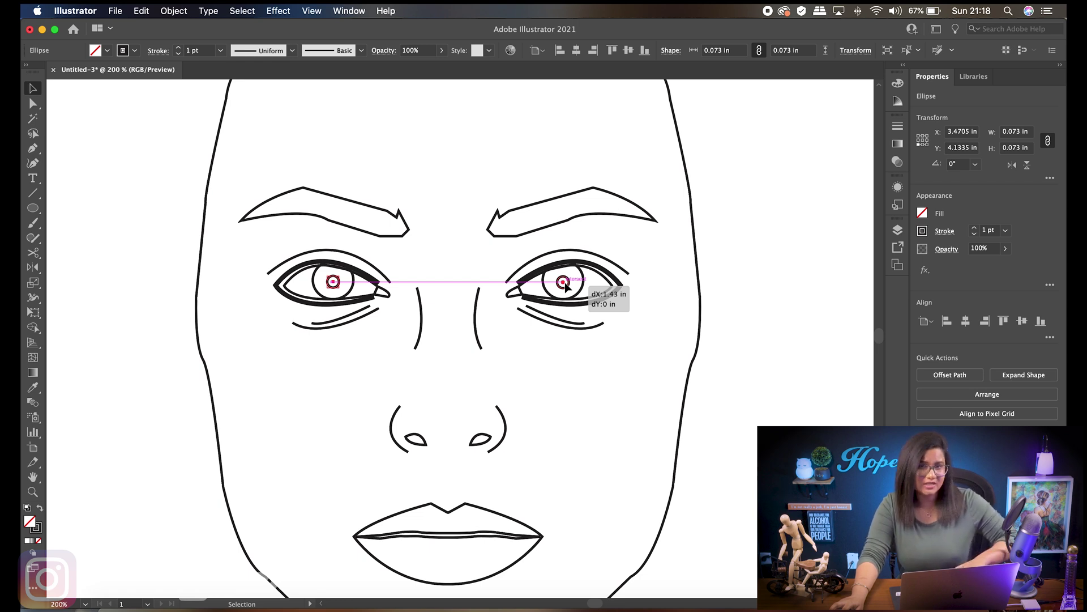
Set the stroke weight of the grouped iris circles to 0.5 pt and deselect them
left_click_drag(566, 287, 566, 286)
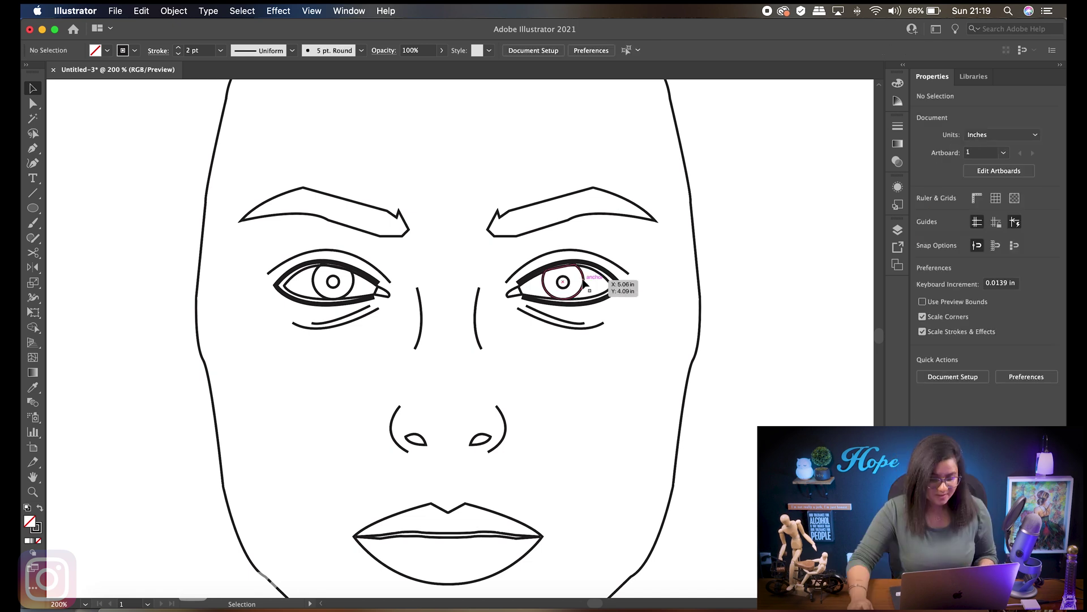
left_click(584, 282)
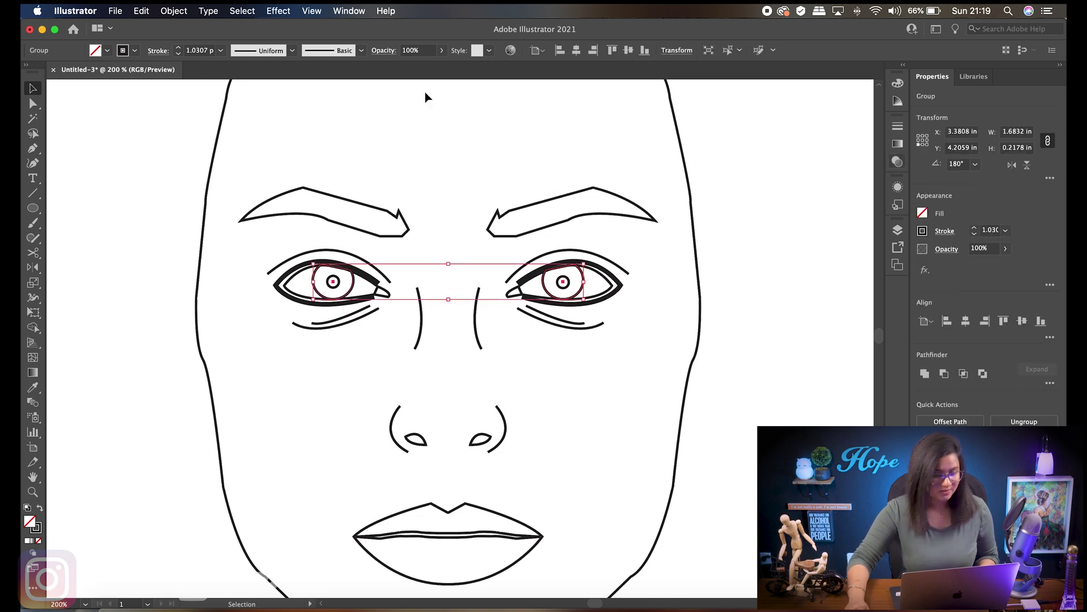
left_click(221, 50)
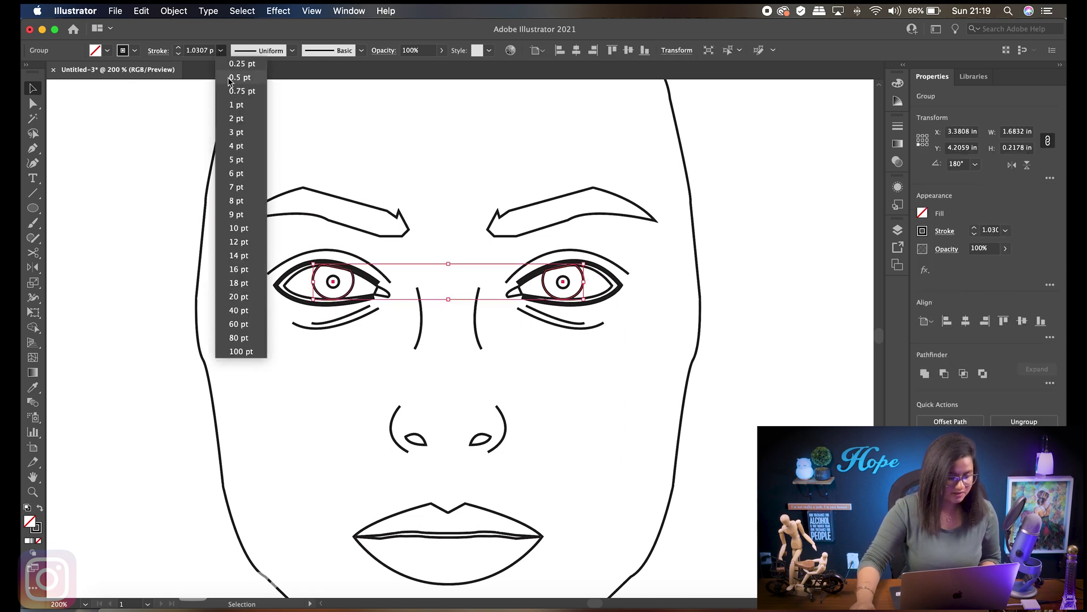
left_click(239, 78)
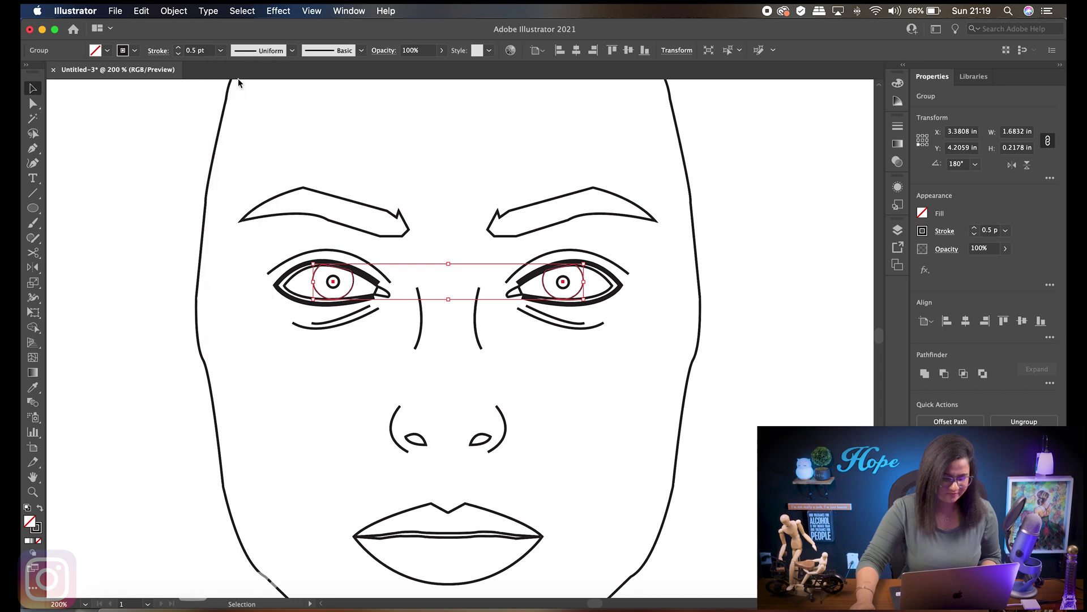
left_click(487, 196)
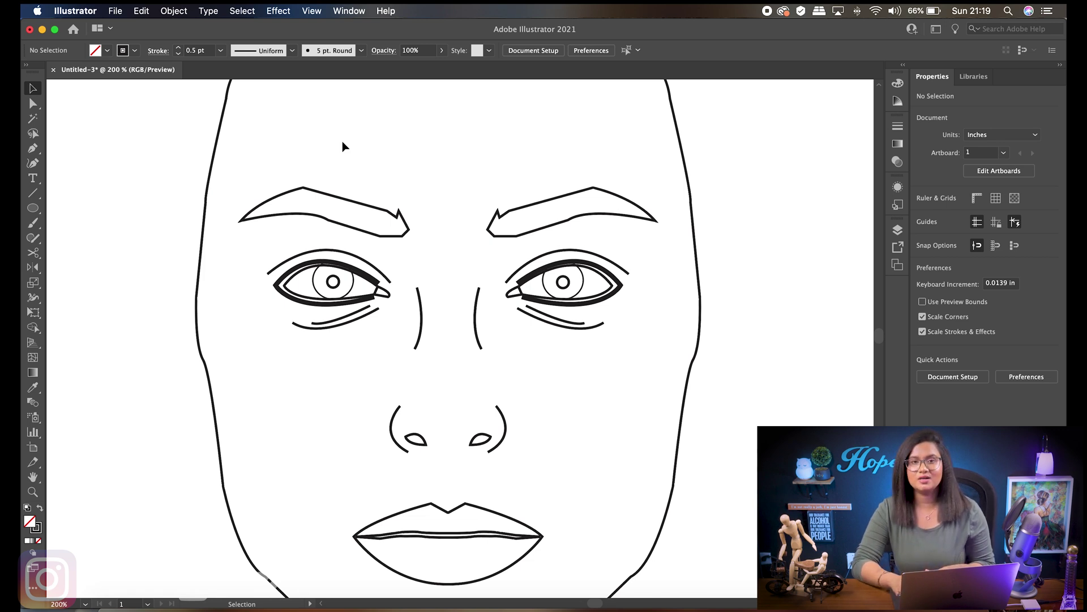
Group the two nostril shapes and deselect them
scroll(342, 141, "down", 3)
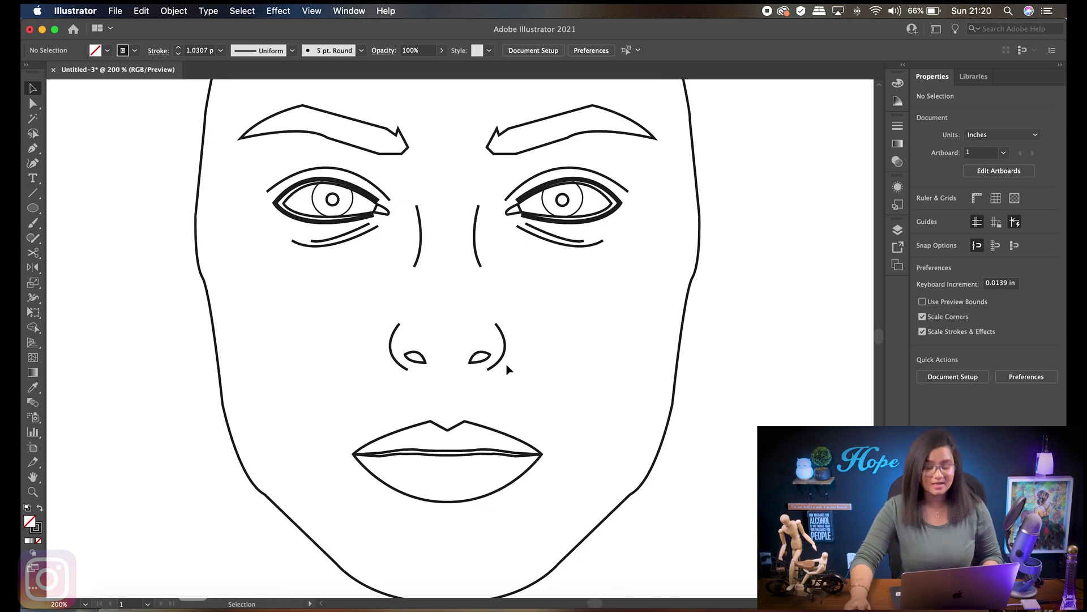
left_click(473, 359)
left_click(413, 357, "shift")
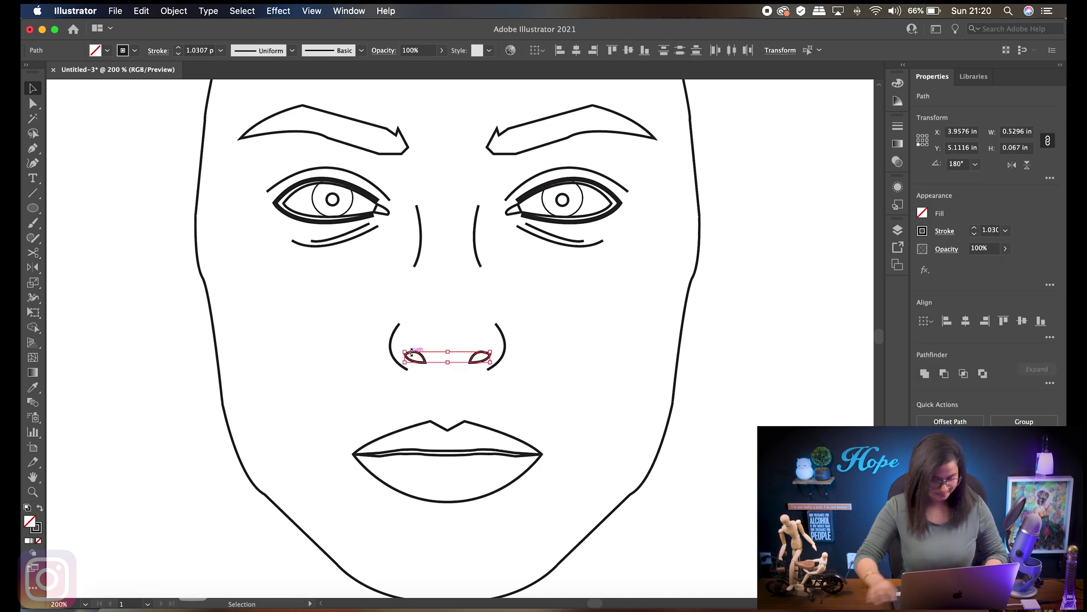
key("super+shift+a")
key("super+1")
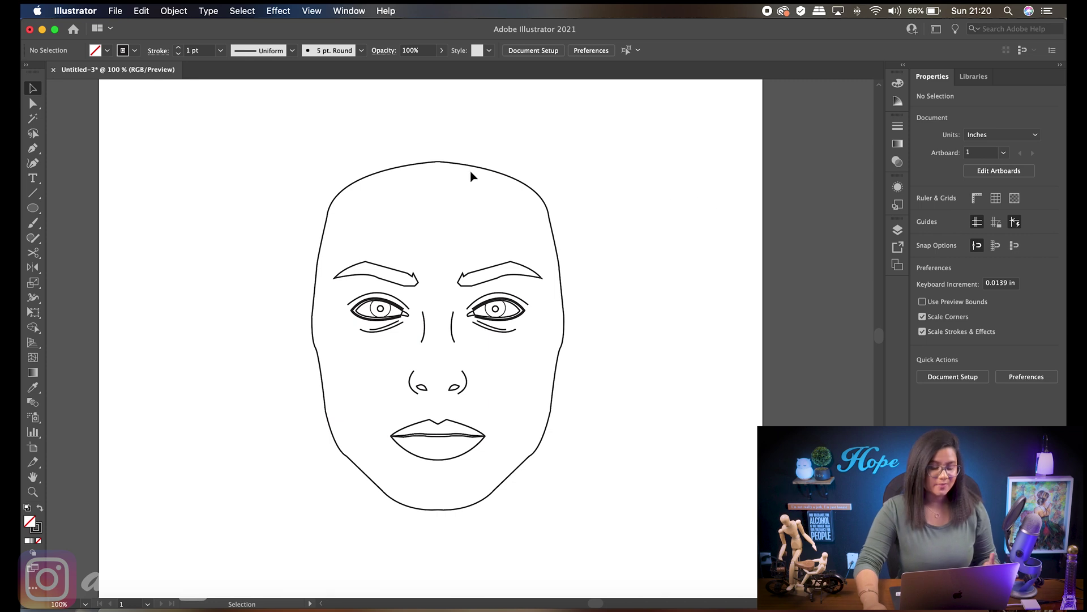
Select the face outline, open the Skintones swatch library for its fill, and place the library beside the face
left_click(456, 164)
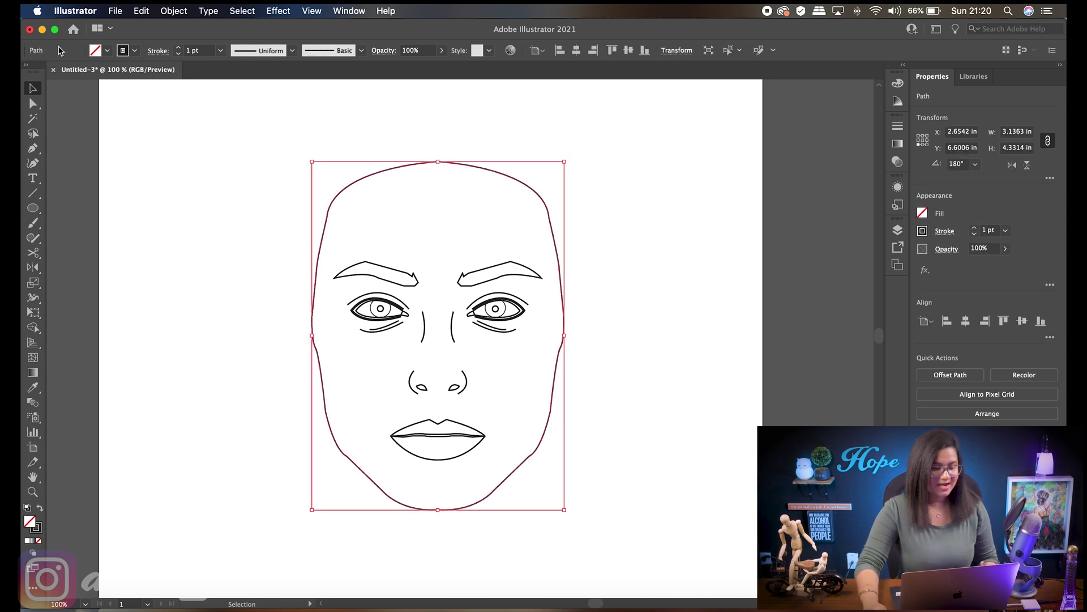
left_click(107, 52)
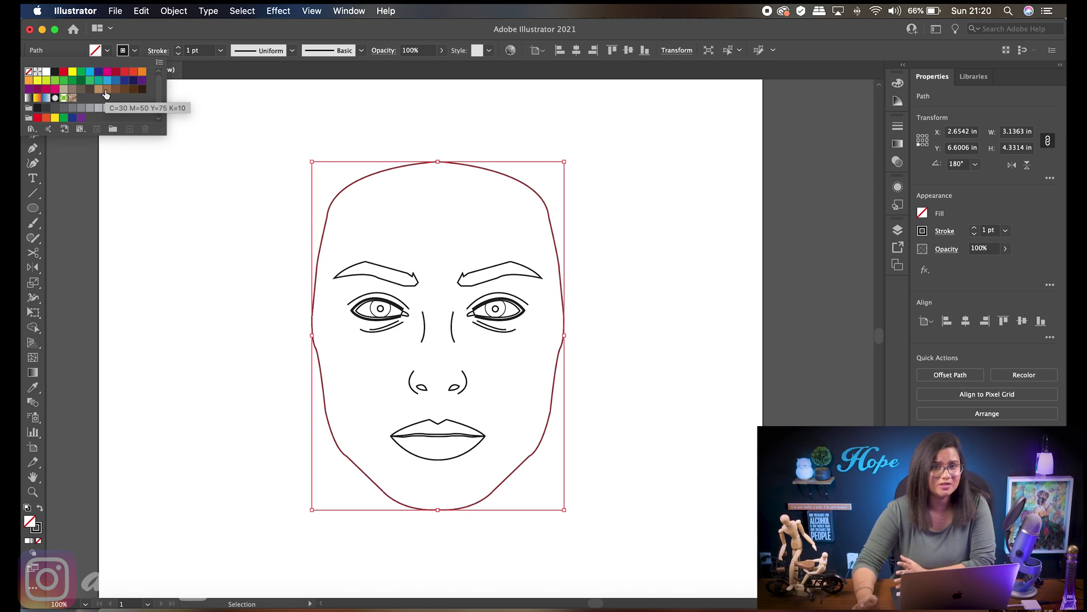
left_click(32, 128)
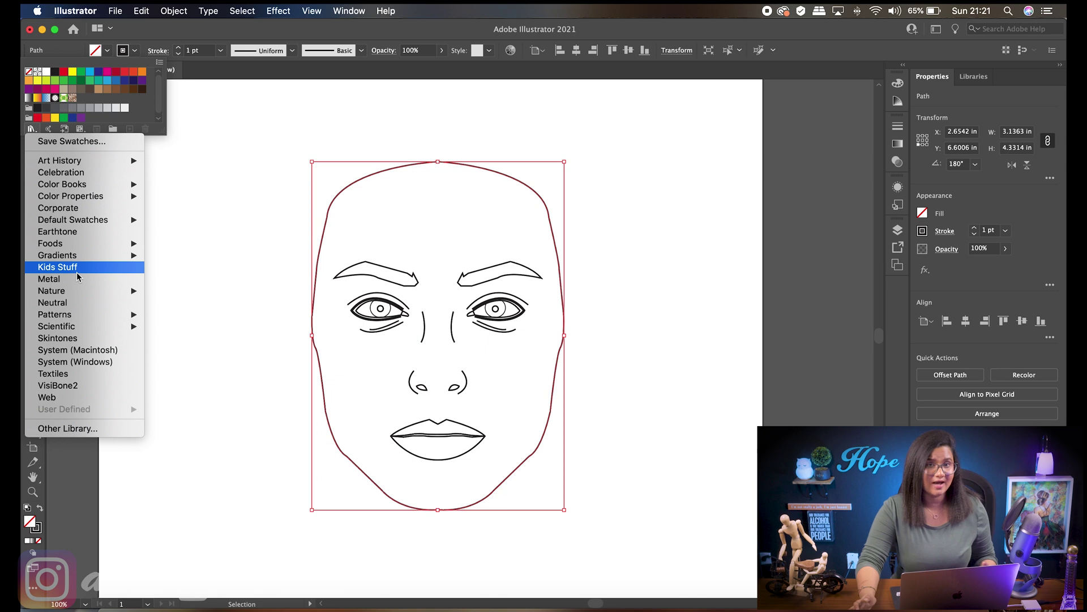
left_click(72, 337)
left_click_drag(547, 198, 664, 174)
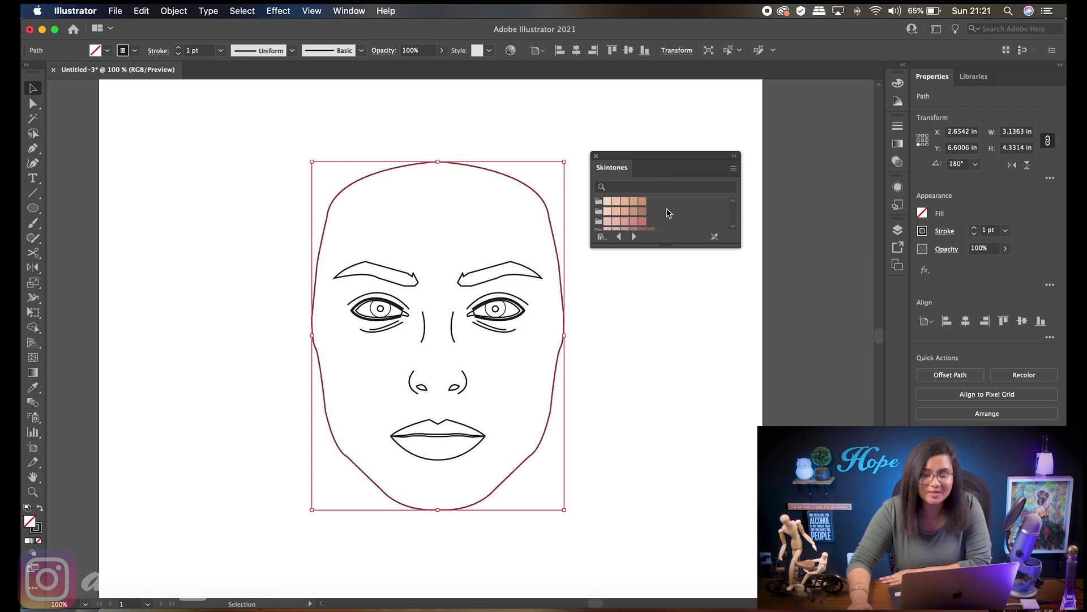
Compare several skin tones on the face outline and fill it with the C=0 M=24 Y=40 K=13 swatch
left_click(643, 200)
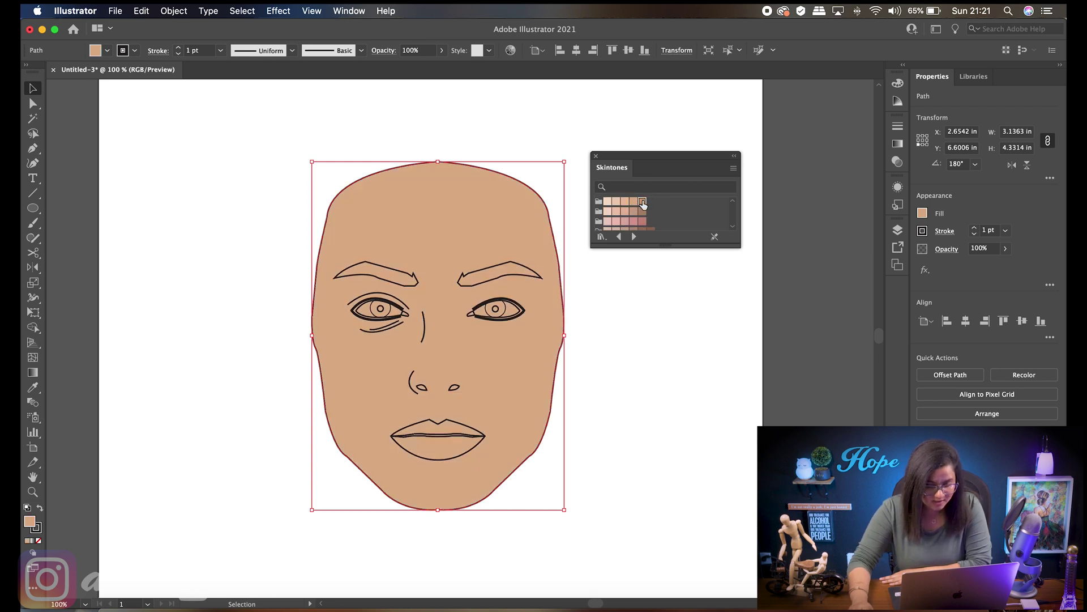
left_click(625, 201)
left_click(634, 202)
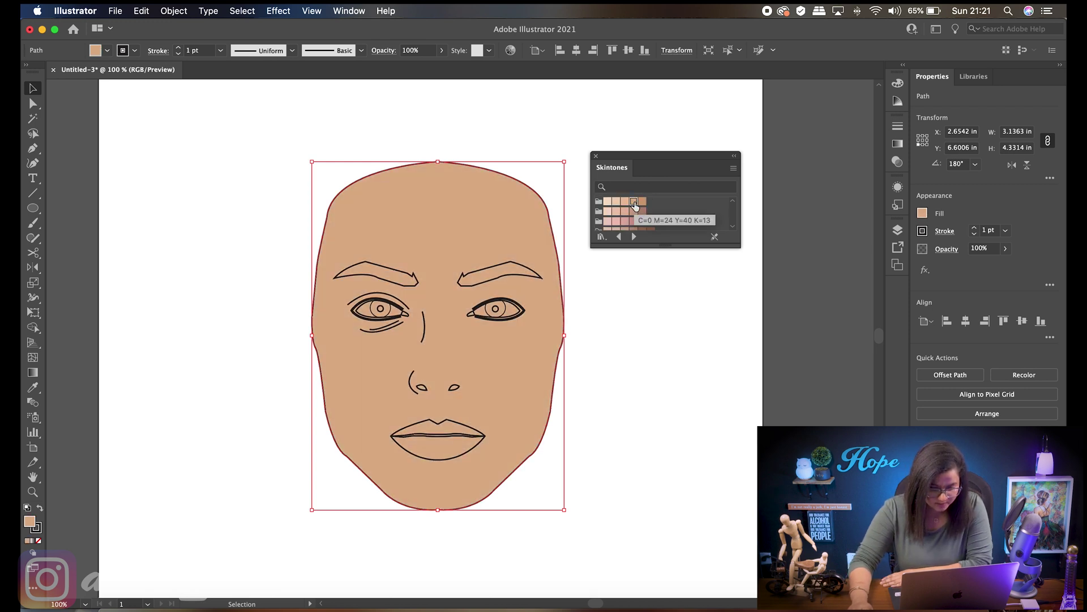
left_click(634, 211)
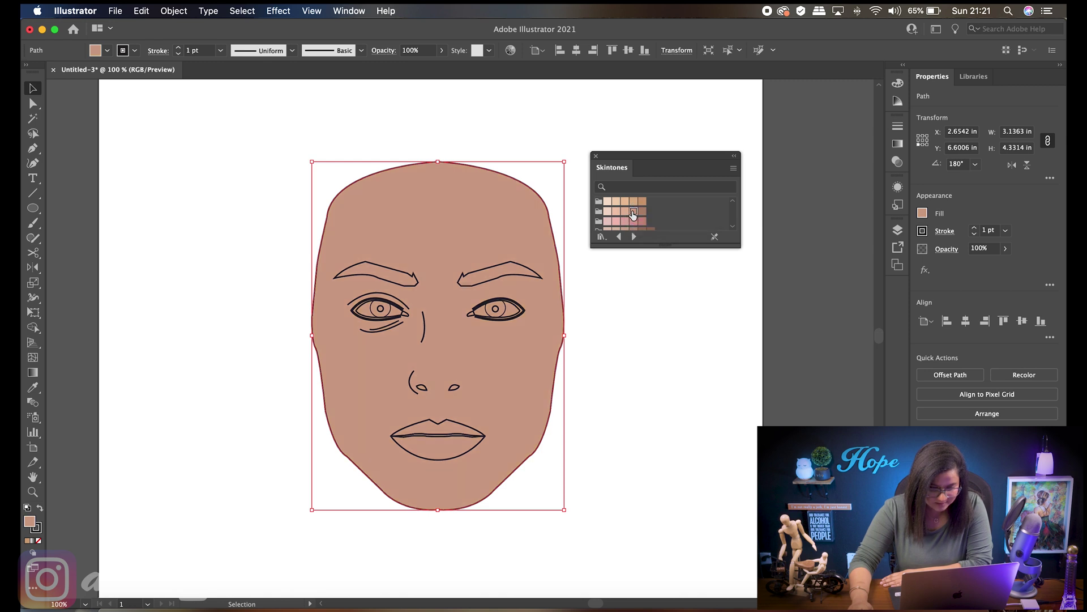
left_click(634, 203)
left_click(626, 202)
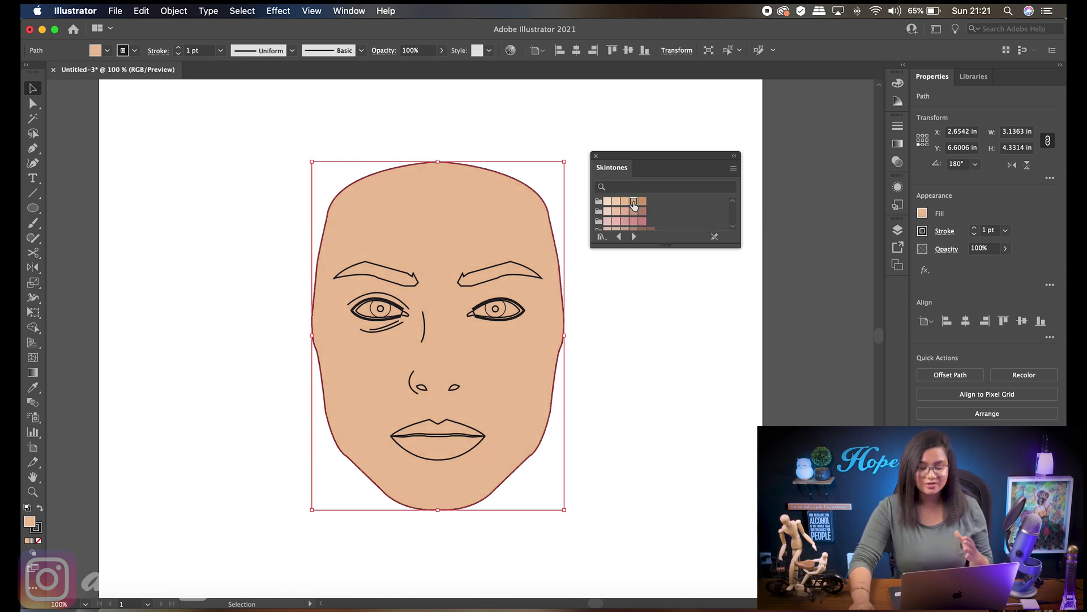
left_click(634, 202)
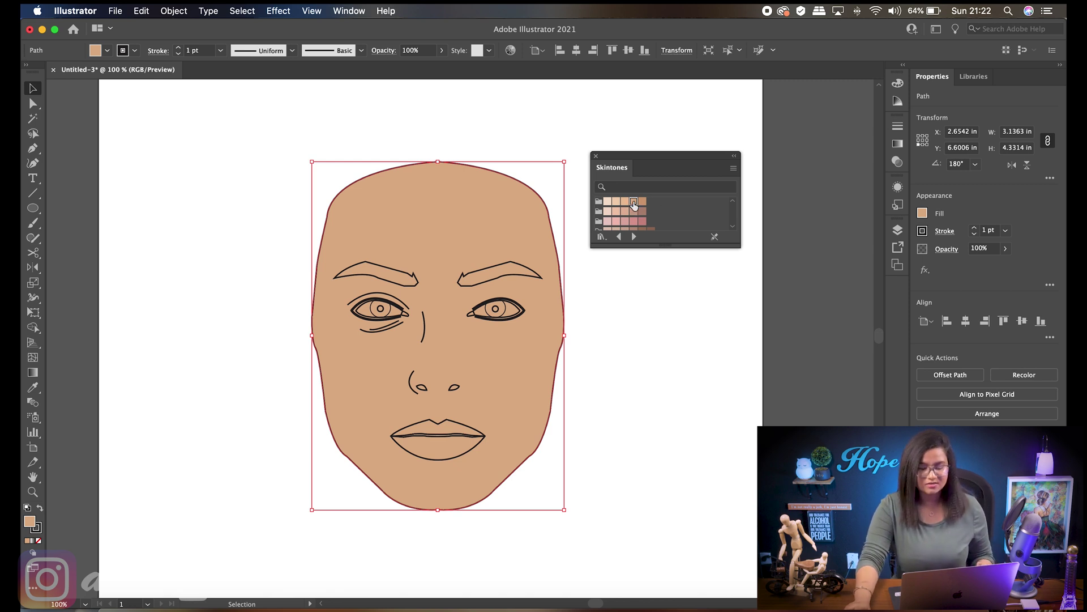
Save the face fill as a new swatch named "My fav skintones", close the Skintones library and deselect the face
left_click(107, 50)
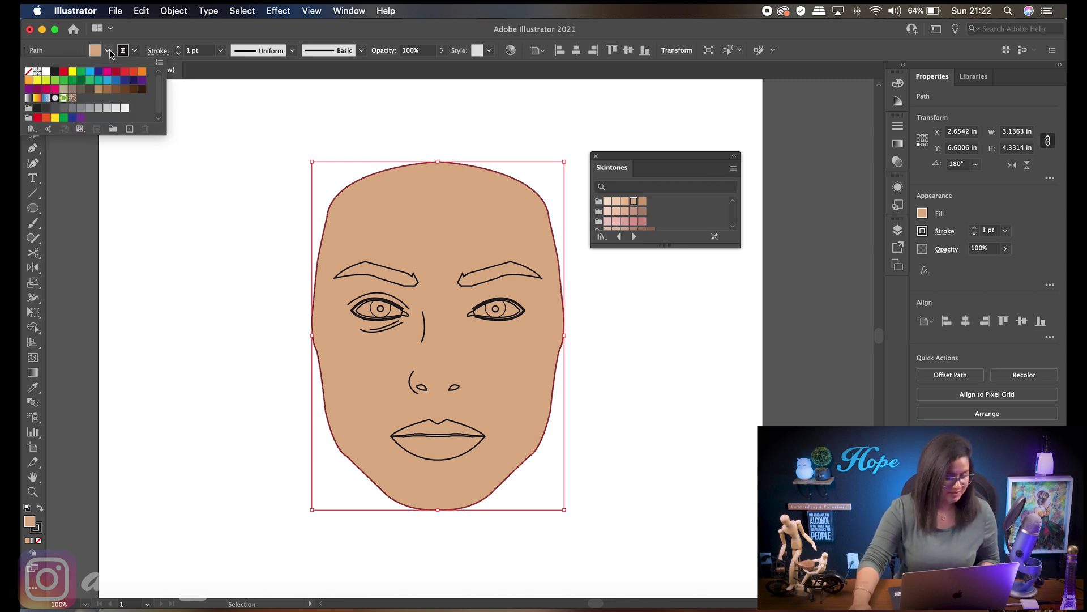
left_click(130, 129)
left_click_drag(279, 162, 322, 162)
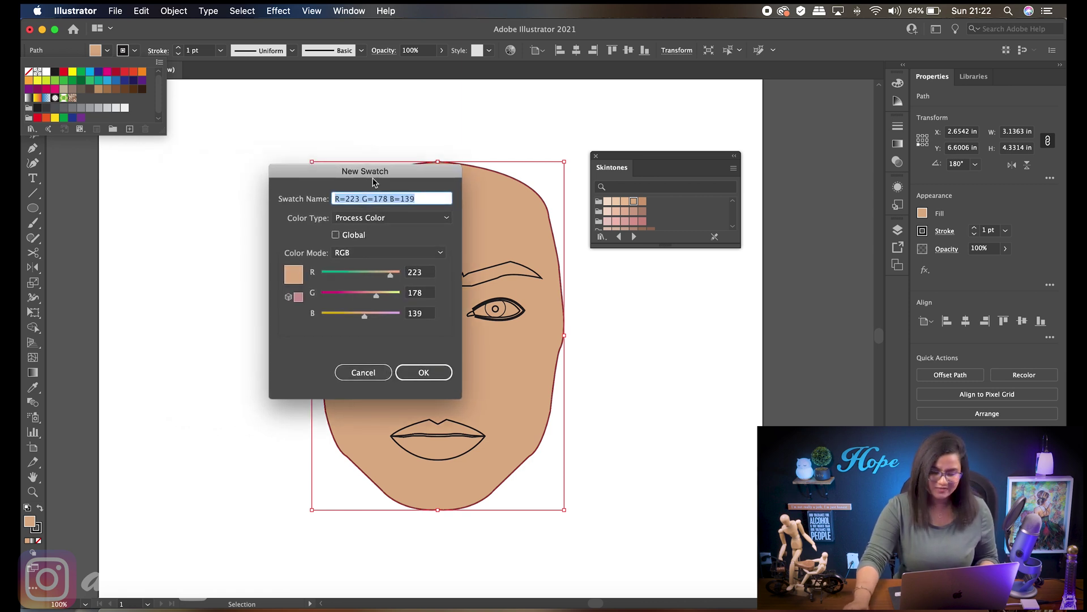
type("My fav skinton")
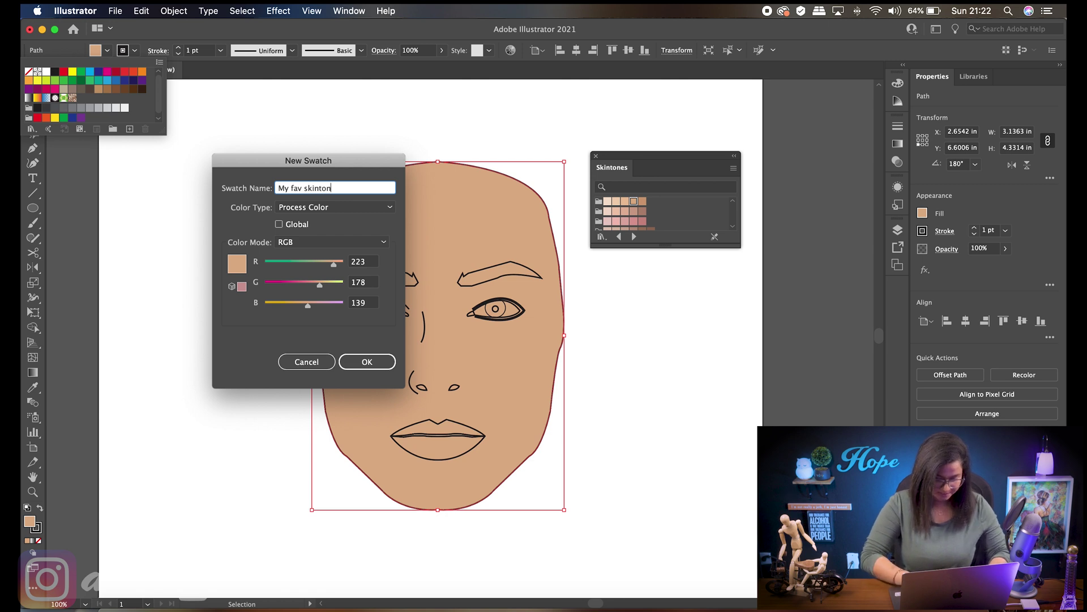
type("es")
left_click(367, 362)
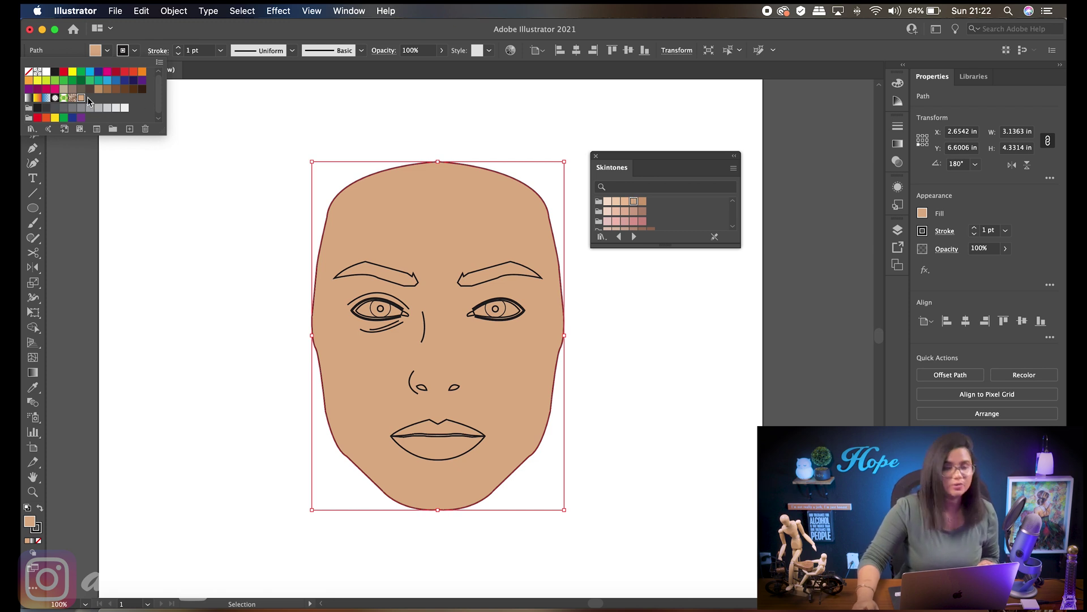
left_click(597, 156)
left_click(611, 252)
Fill the eyebrow group with the darkest brown swatch and deselect it
key("super+equal")
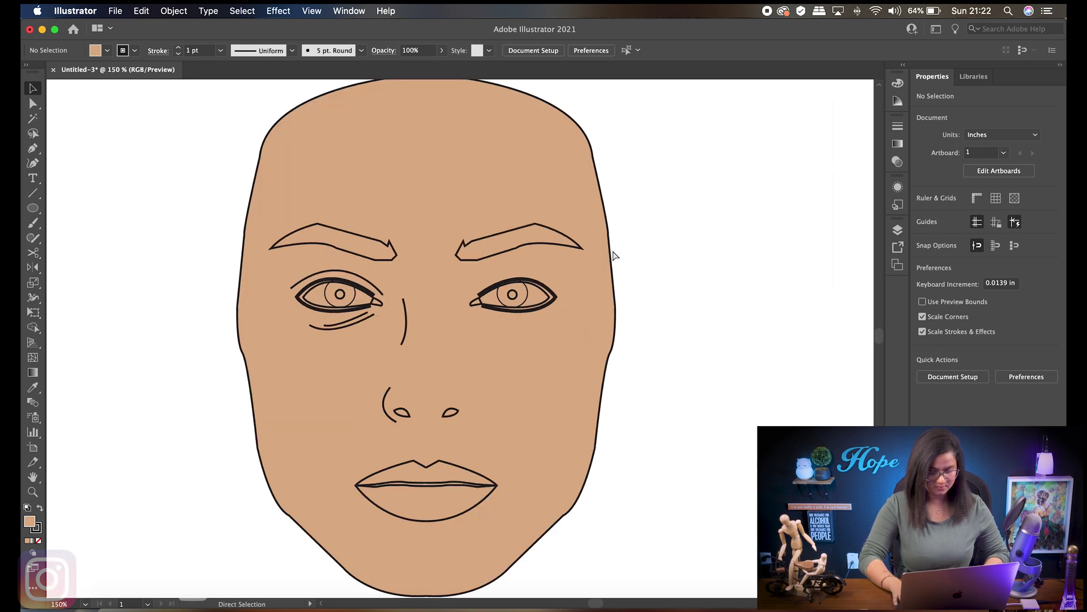
key("v")
left_click(514, 246)
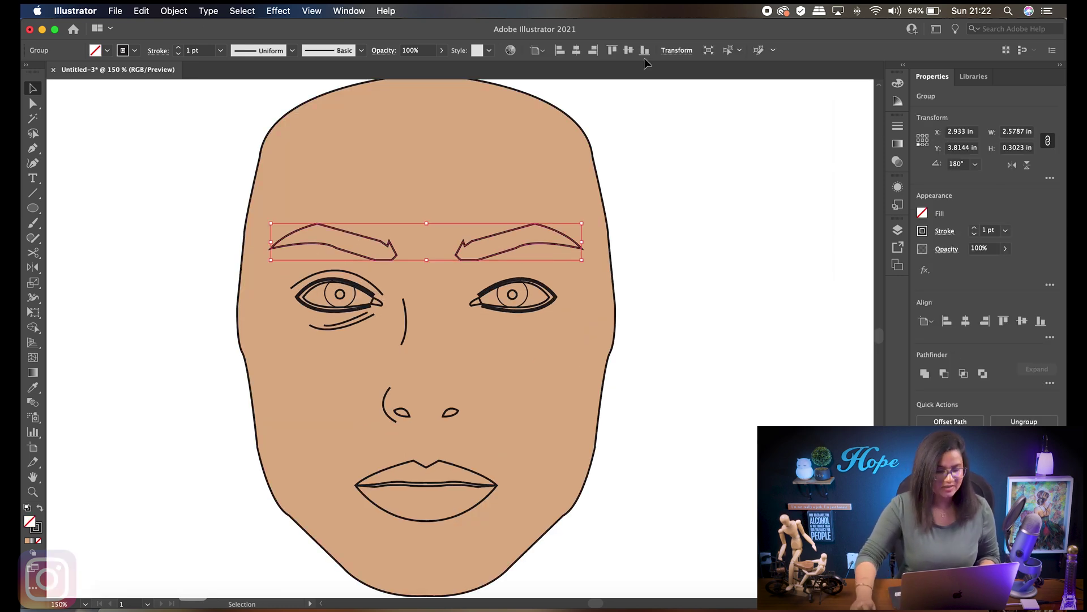
left_click(107, 50)
left_click(141, 90)
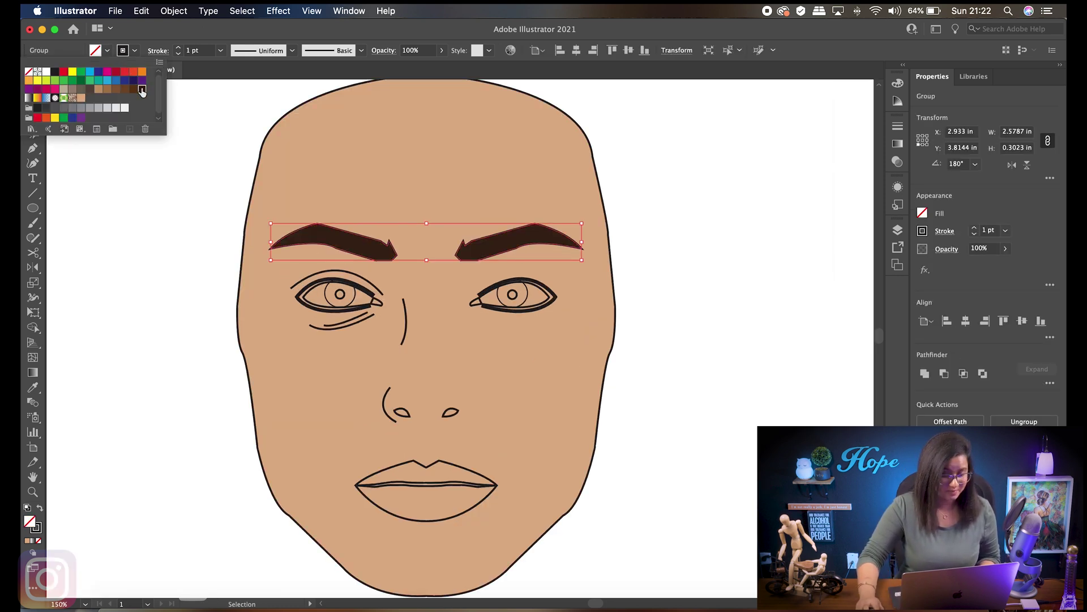
left_click(648, 214)
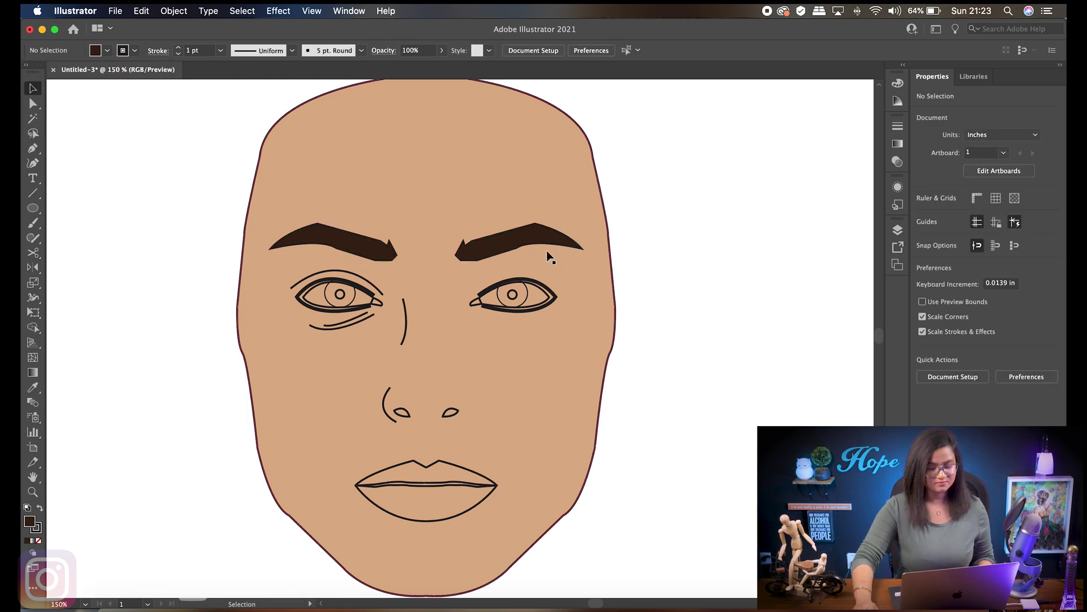
left_click(516, 245)
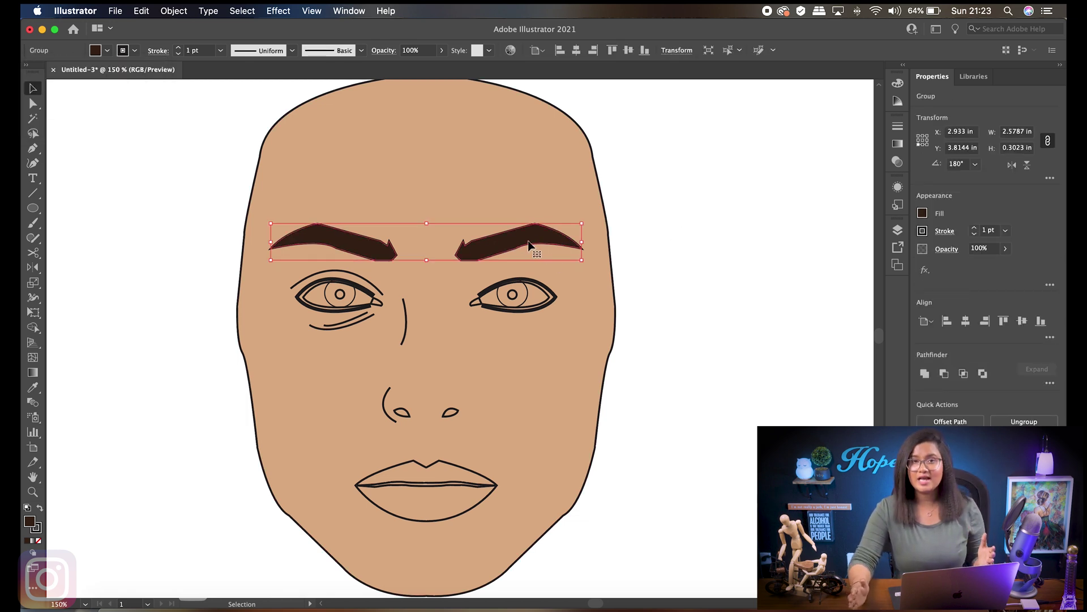
left_click(538, 252)
left_click(544, 243)
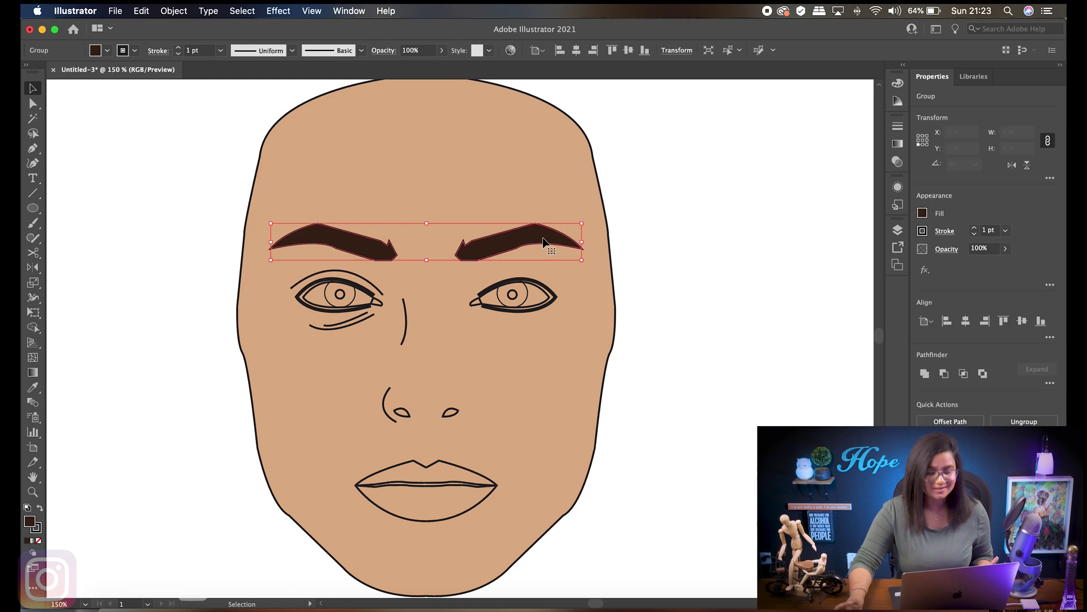
left_click(702, 304)
Fill the grouped inner eye shapes with white and deselect them
left_click(551, 299)
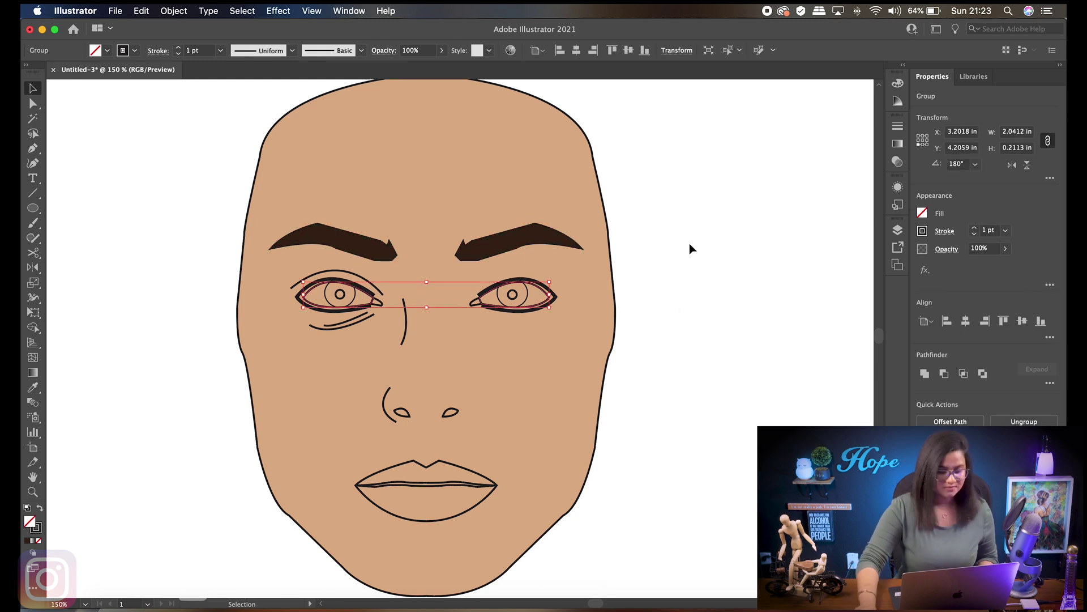
left_click(688, 243)
left_click(544, 295)
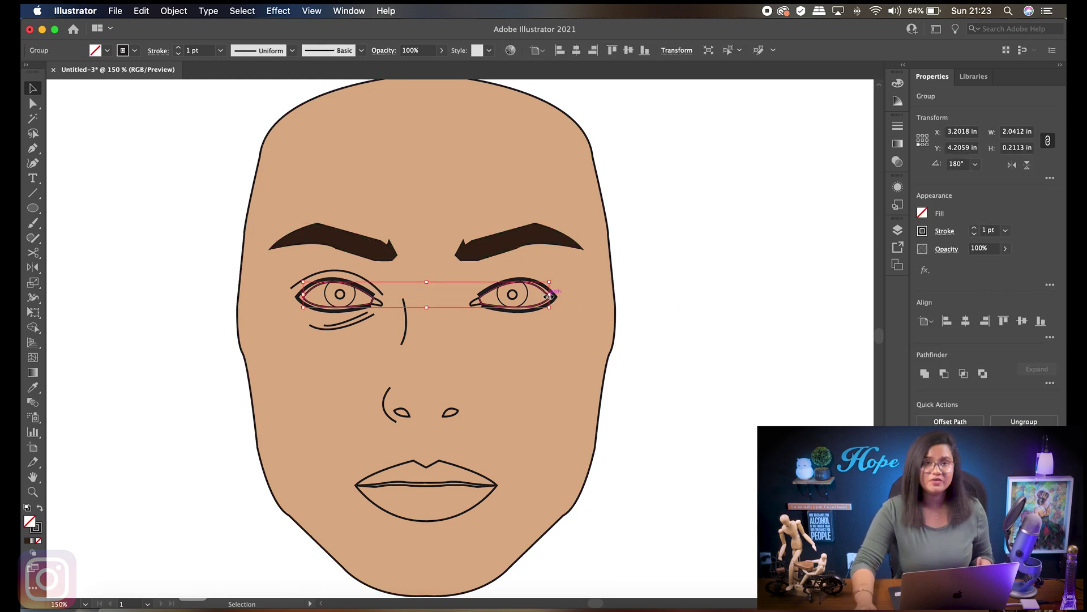
left_click(107, 51)
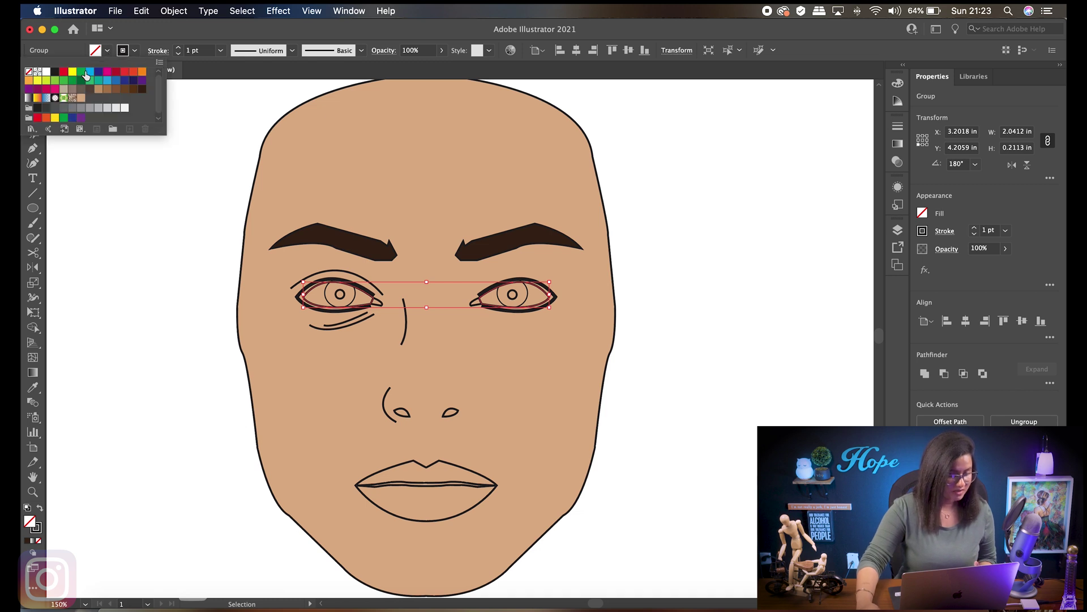
left_click(46, 72)
left_click(680, 340)
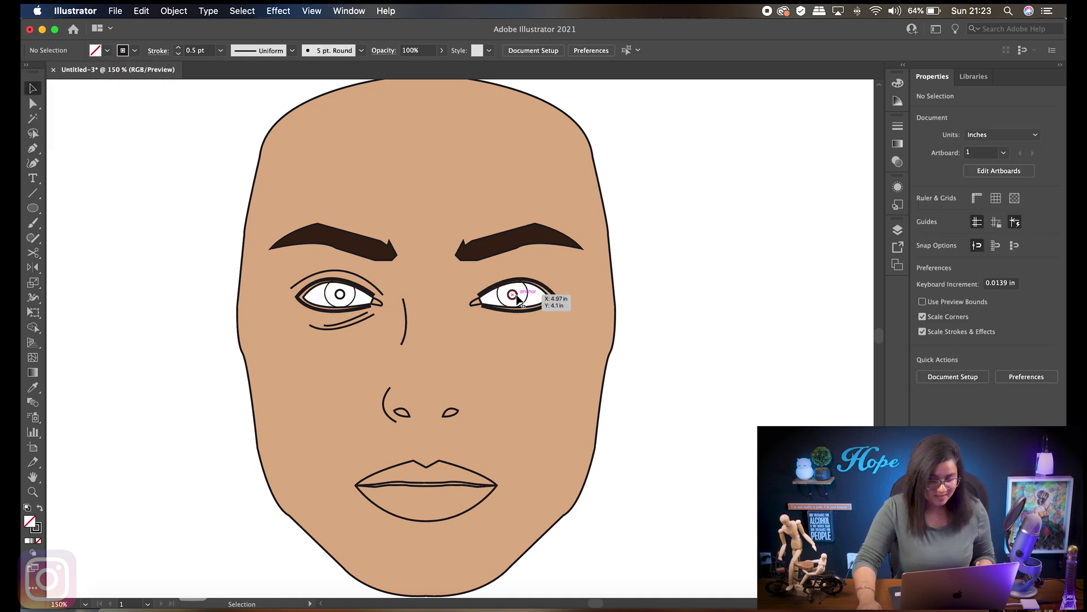
Fill the grouped pupil circles with black and deselect them
left_click(515, 294)
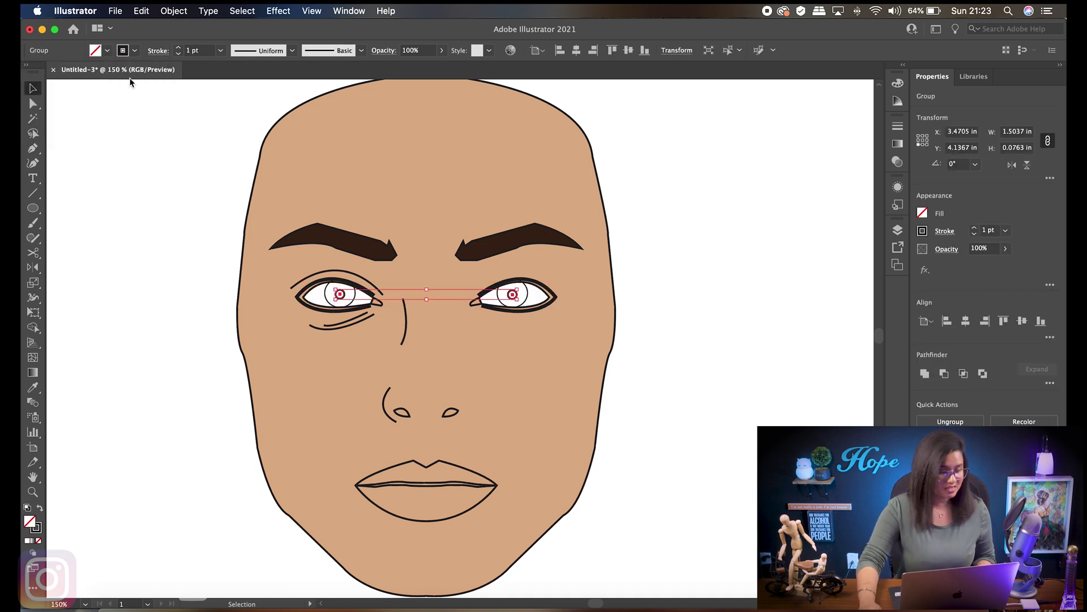
left_click(107, 50)
left_click(55, 72)
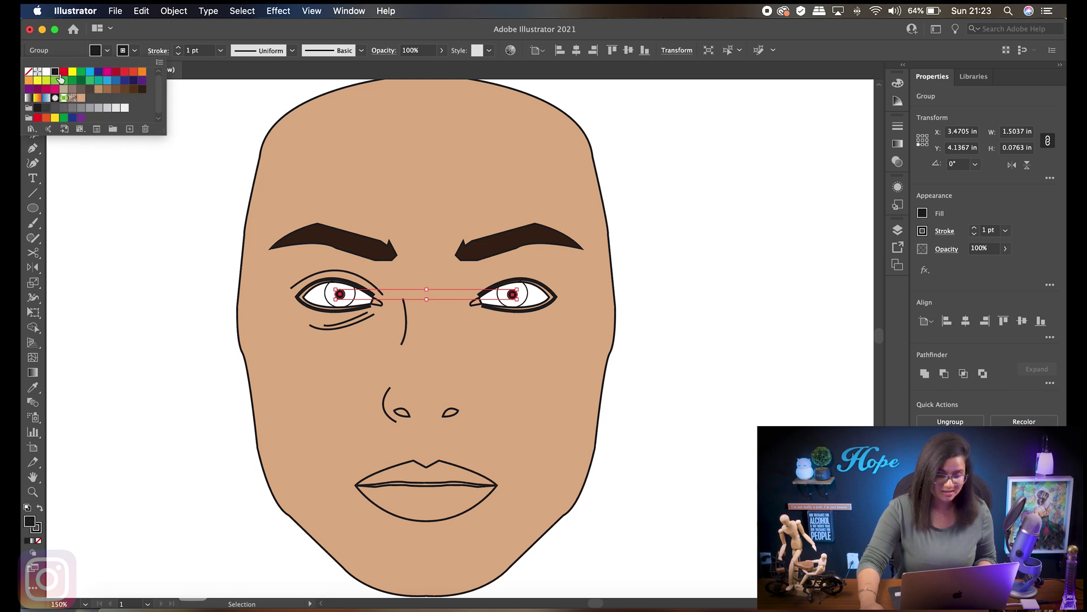
left_click(677, 284)
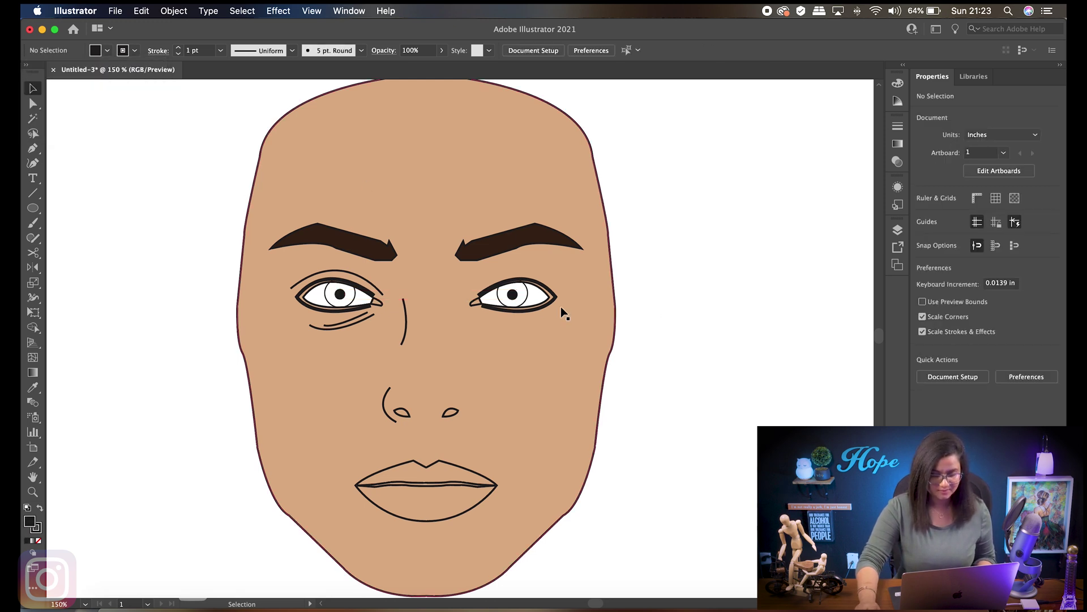
Fill the grouped iris circles of both eyes with the medium blue swatch
left_click(527, 295)
left_click(107, 50)
left_click(117, 81)
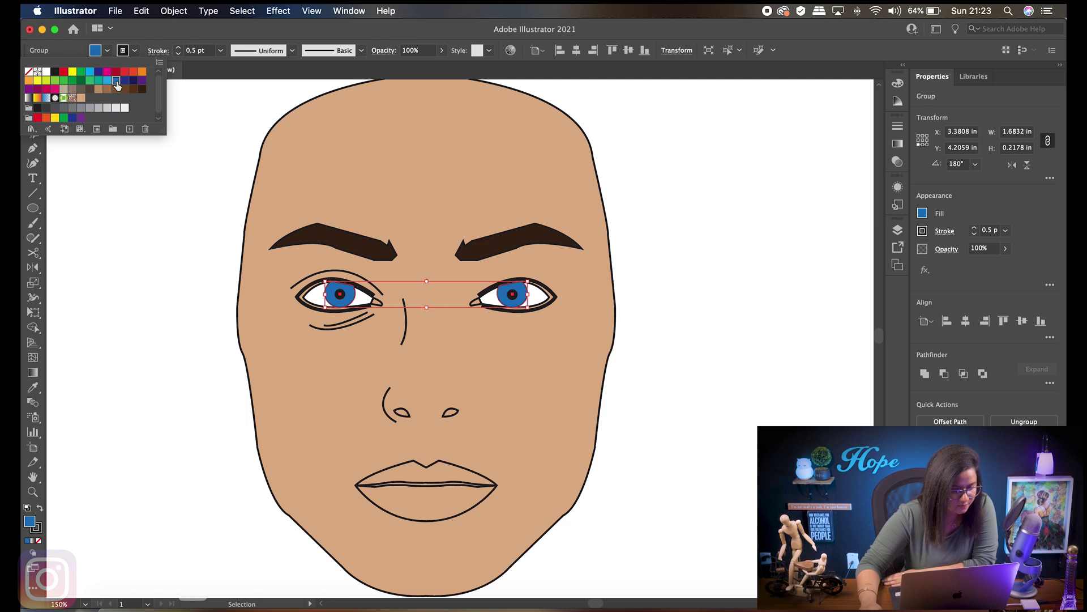
Deselect the irises and fill the grouped outer eye outlines of both eyes with black
left_click(657, 300)
left_click(555, 301)
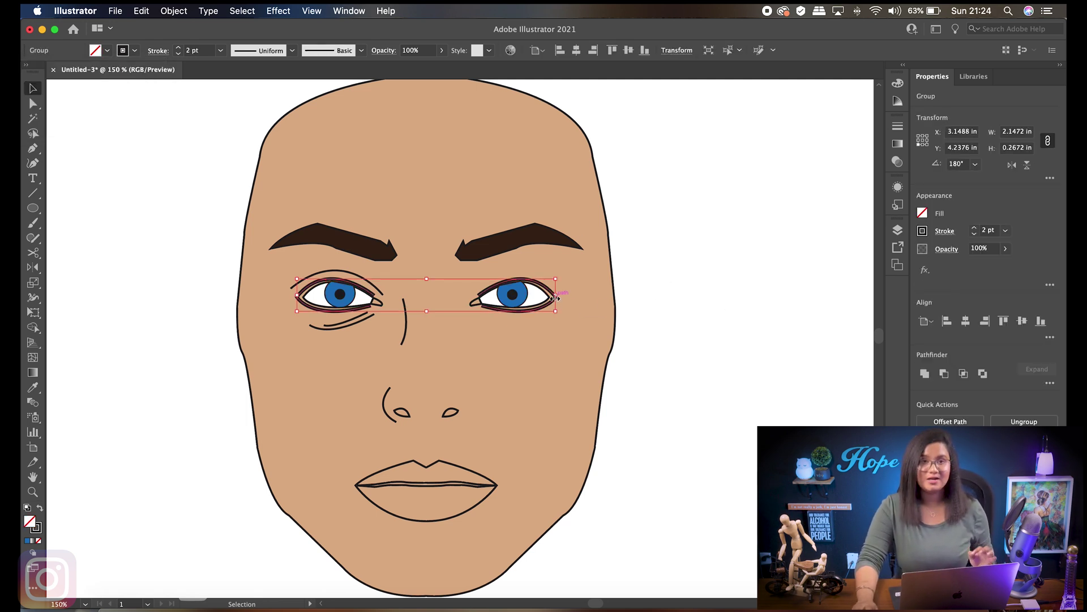
left_click(107, 51)
left_click(55, 71)
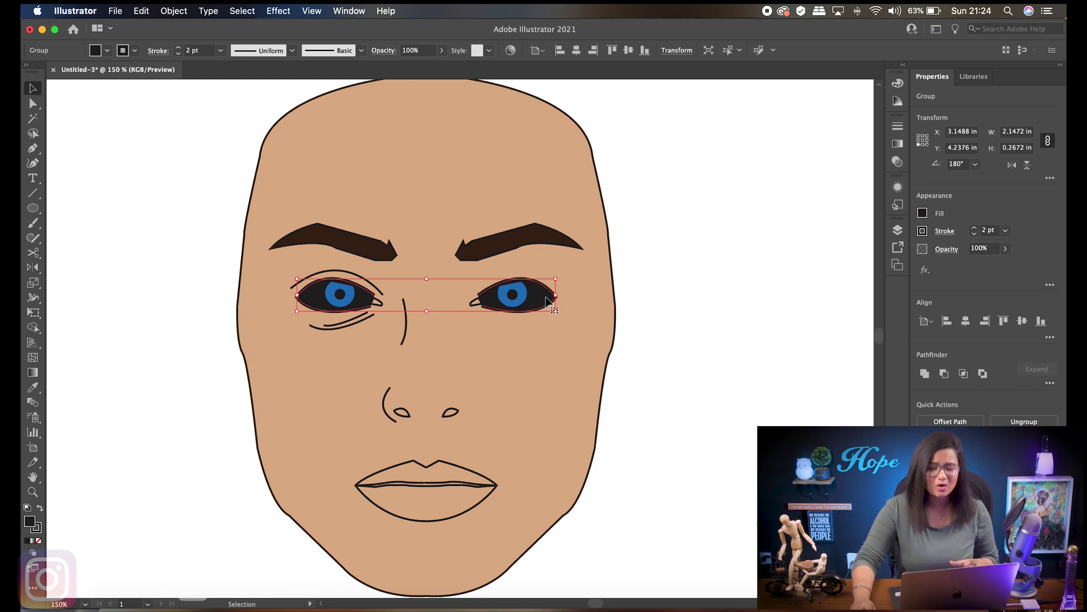
Cut the black eye outline group and paste it in back of the white inner eye shapes, leaving it deselected
key("super+x")
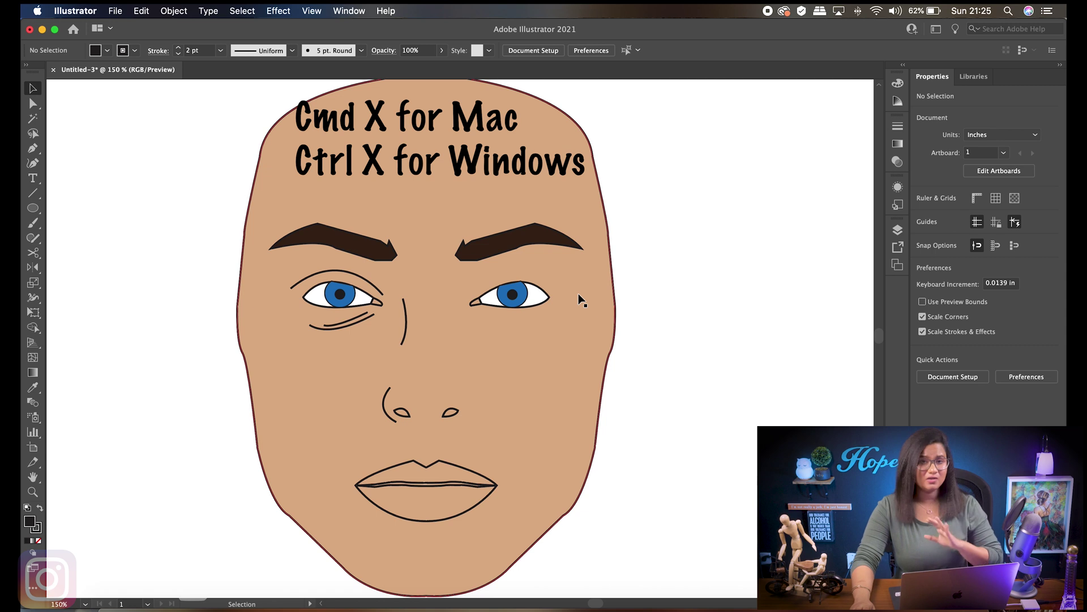
left_click(543, 292)
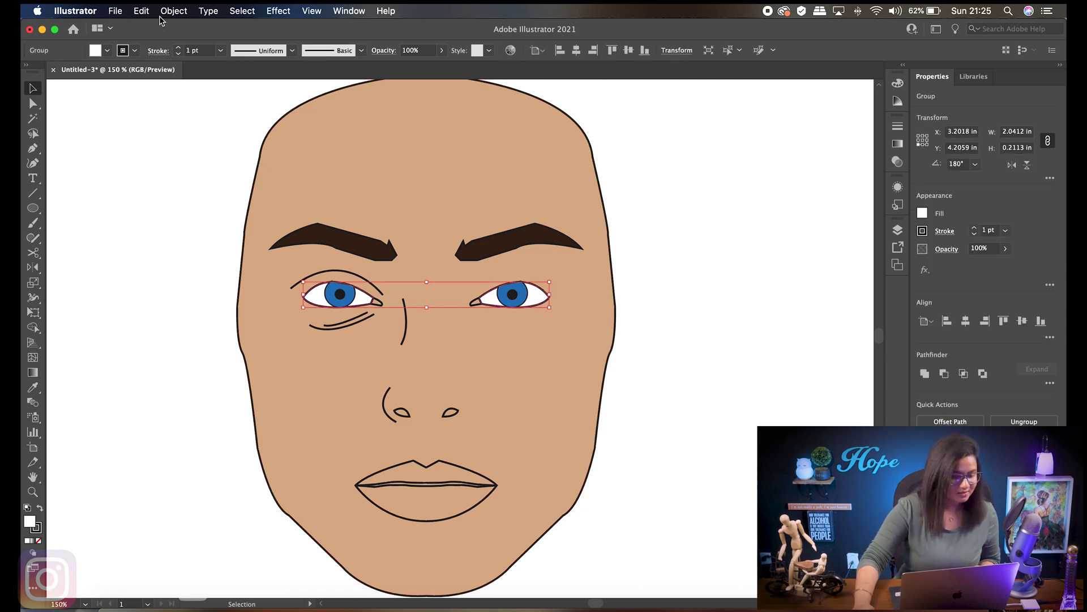
left_click(140, 11)
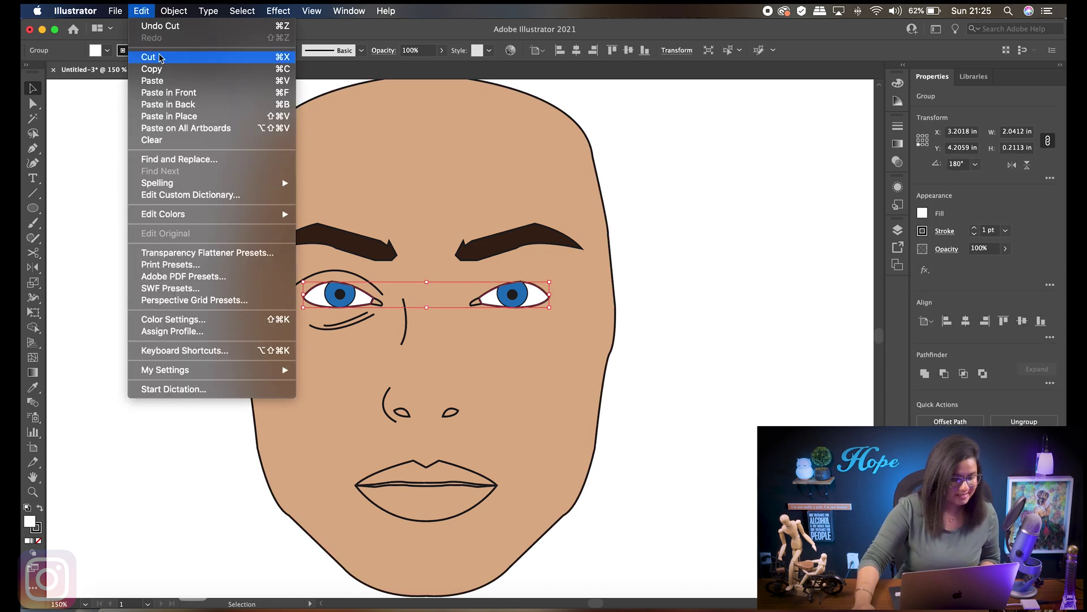
left_click(192, 105)
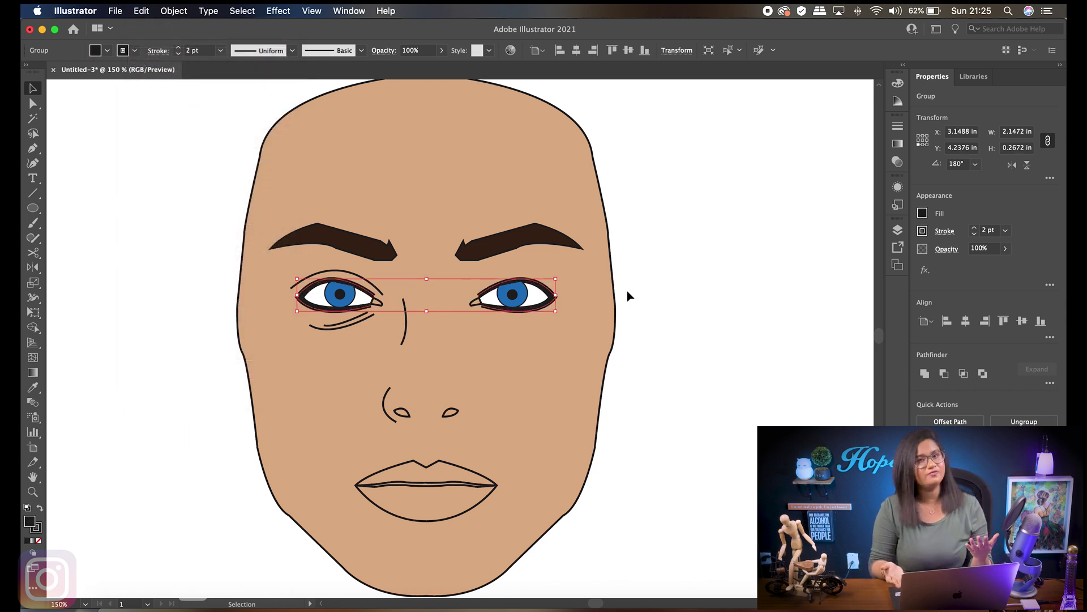
left_click(627, 291)
Send the skin-coloured face shape to the back of the artwork
scroll(496, 281, "up", 1)
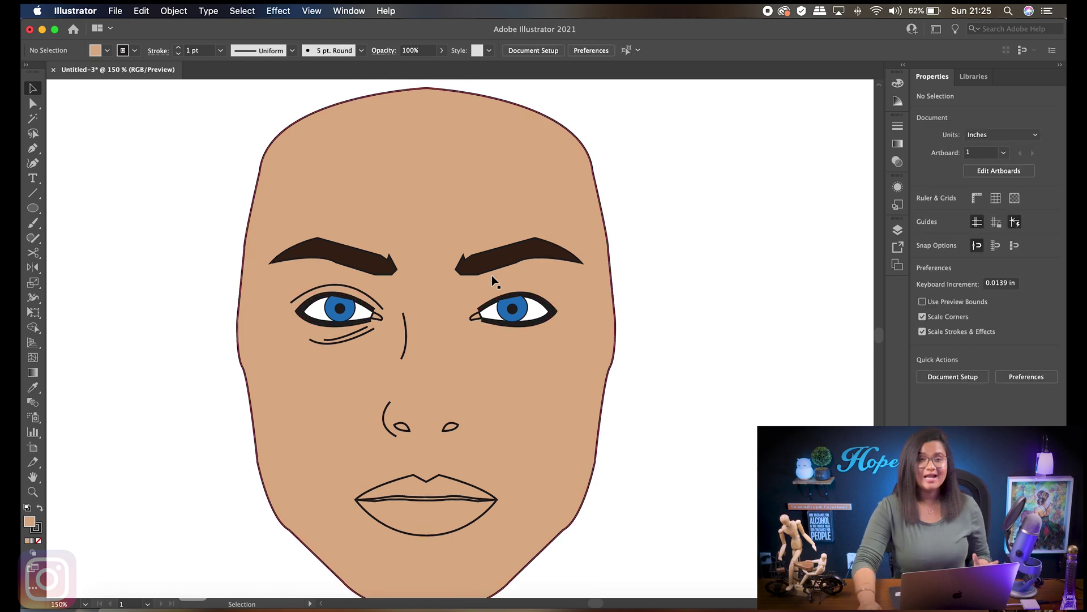
left_click(427, 223)
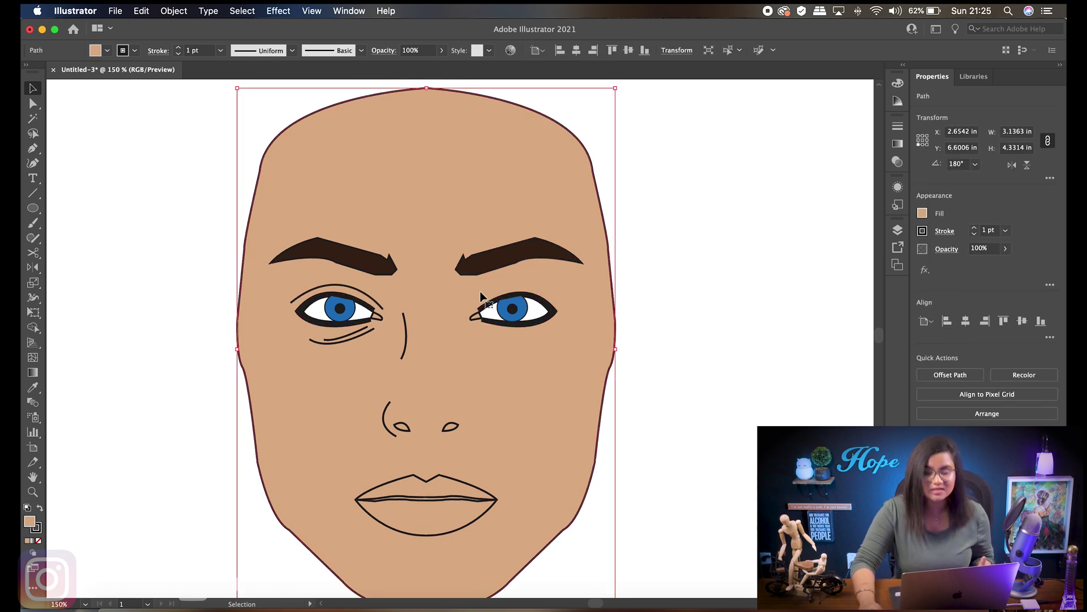
scroll(623, 238, "up", 2)
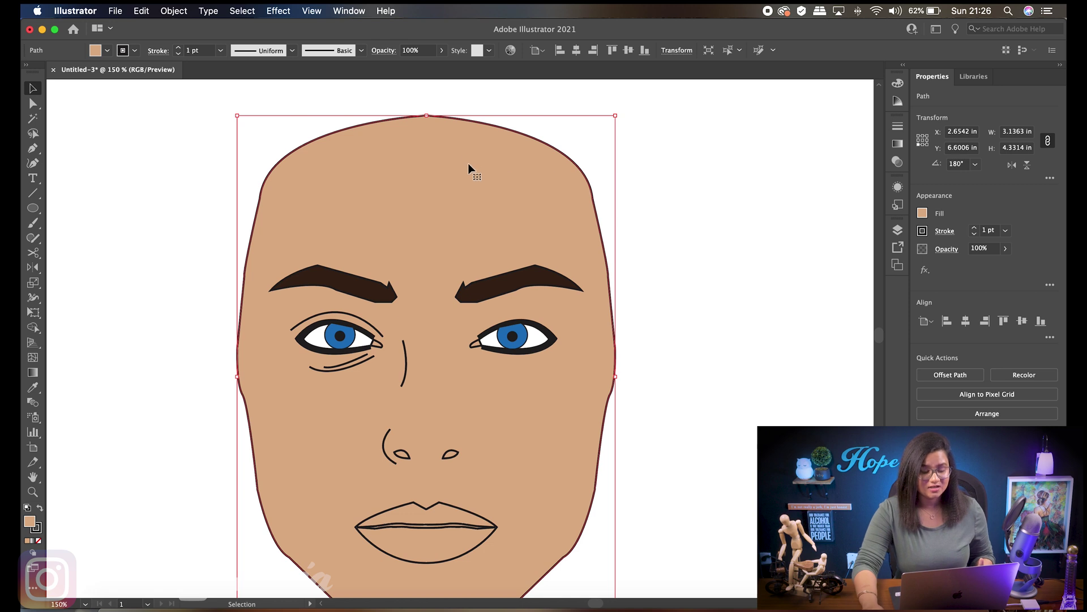
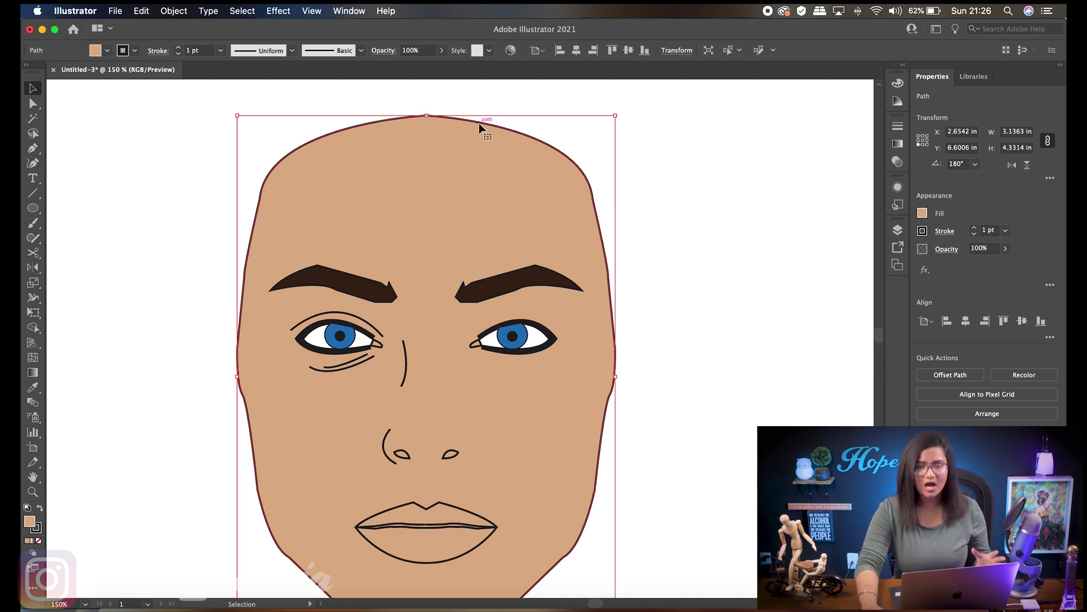
right_click(522, 160)
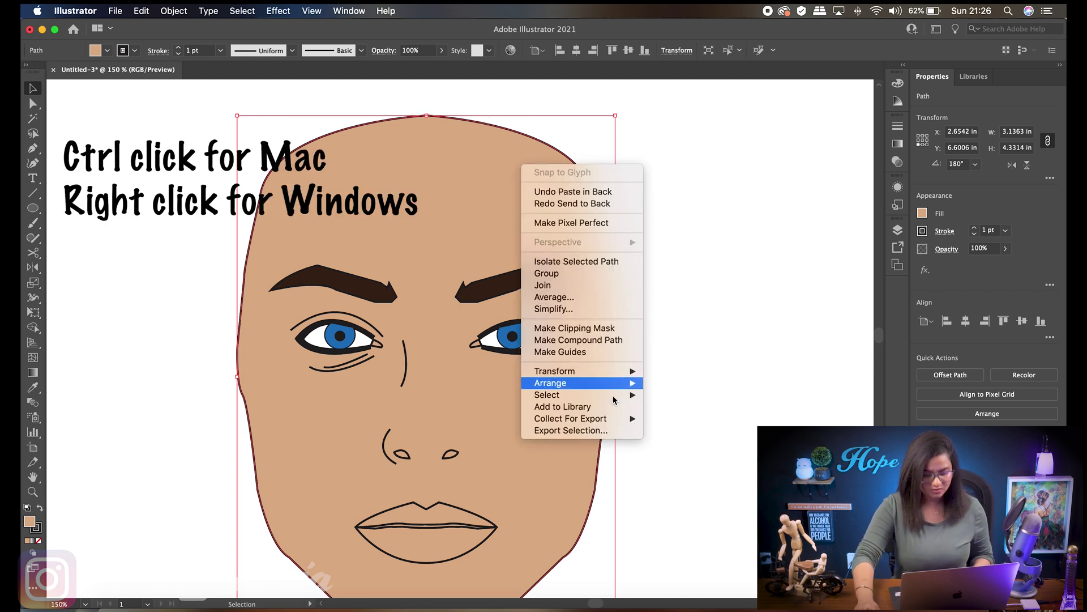
mouse_move(617, 394)
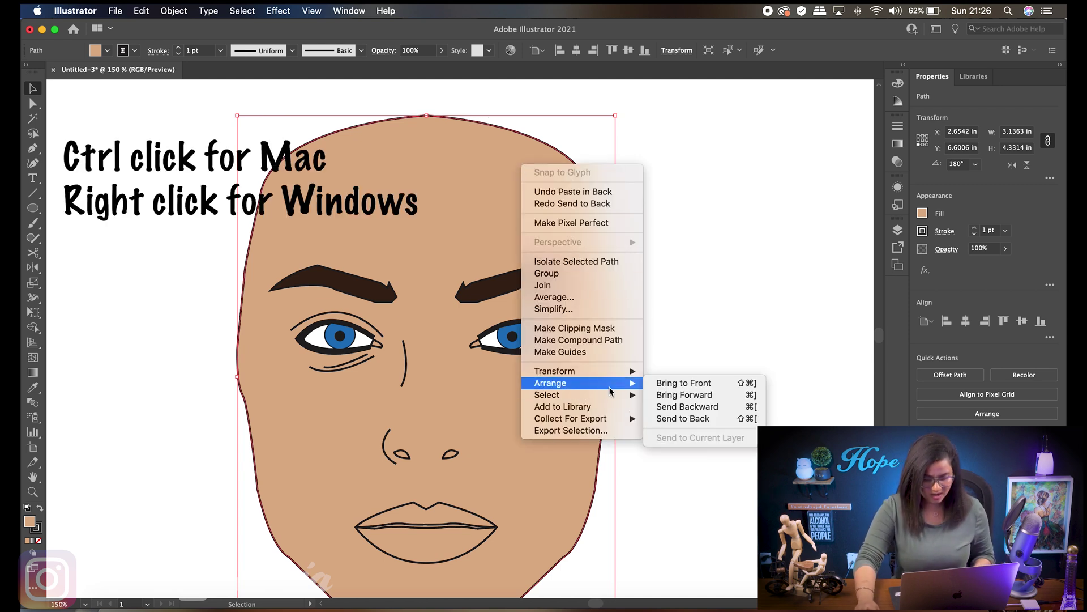
left_click(685, 419)
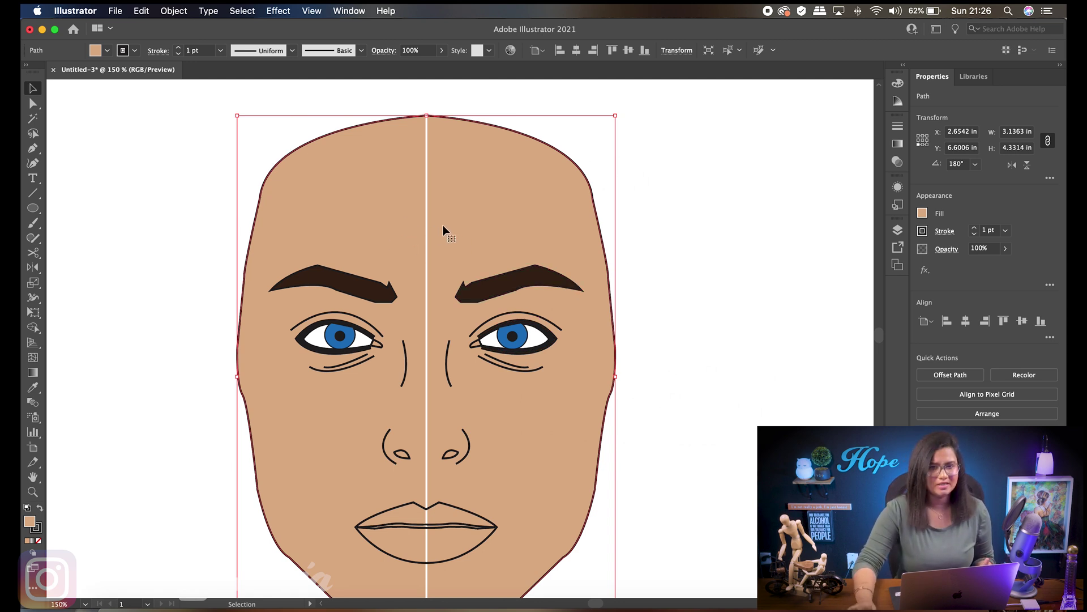
Delete the white vertical centre line running through the face
left_click(173, 10)
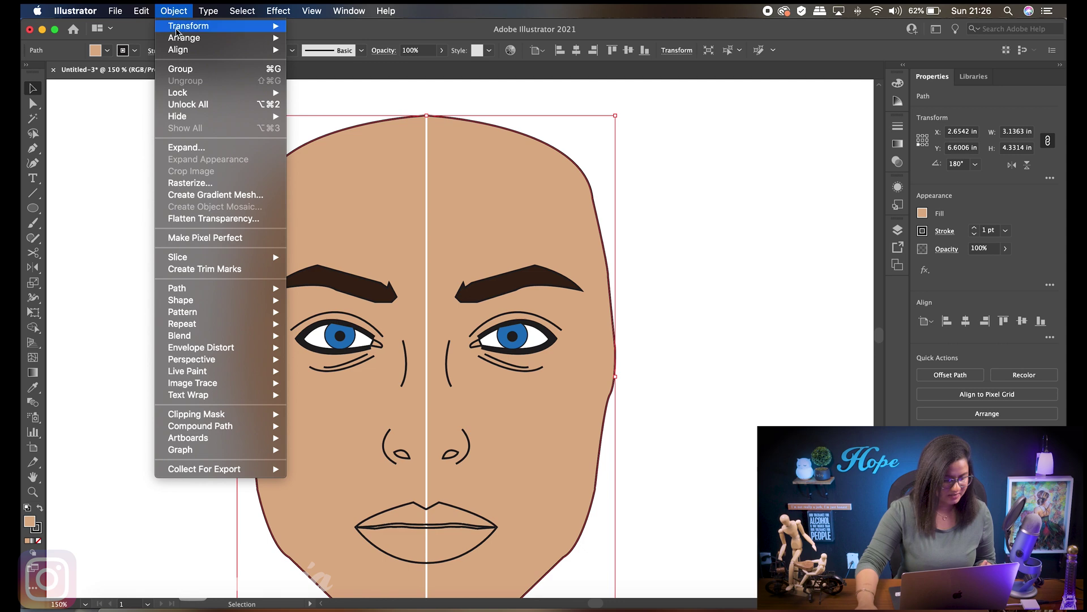
left_click(426, 192)
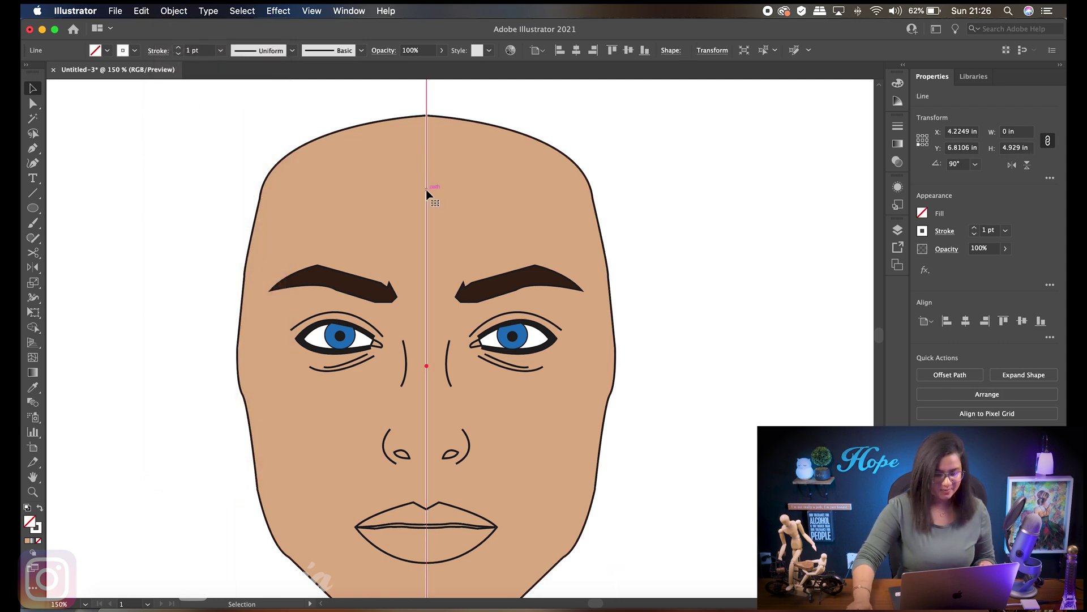
key("Delete")
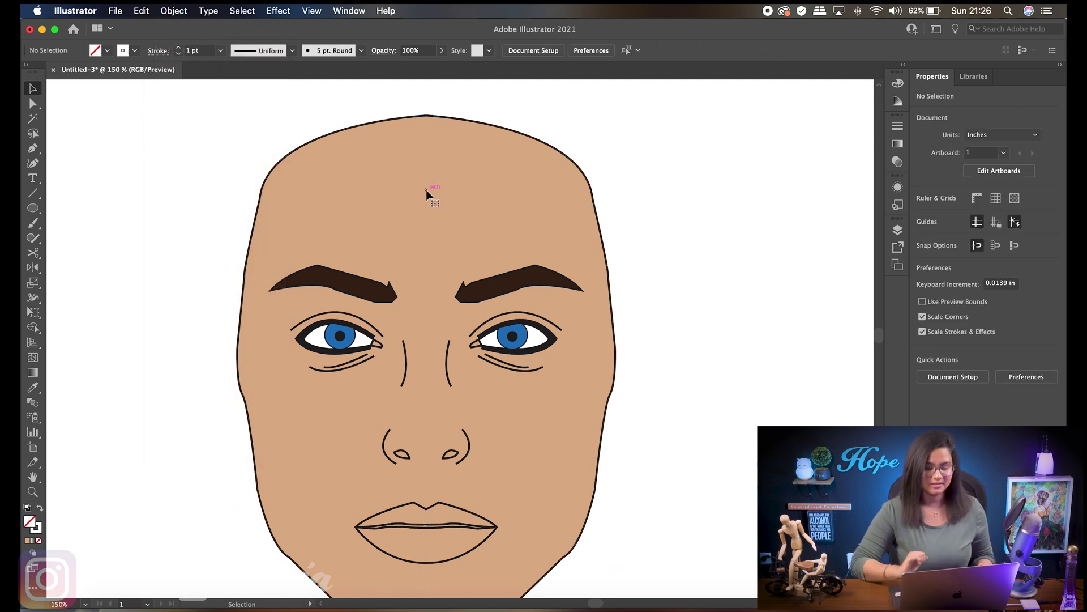
Fill the grouped nostril shapes with black and deselect them
scroll(427, 192, "down", 3)
left_click(453, 367)
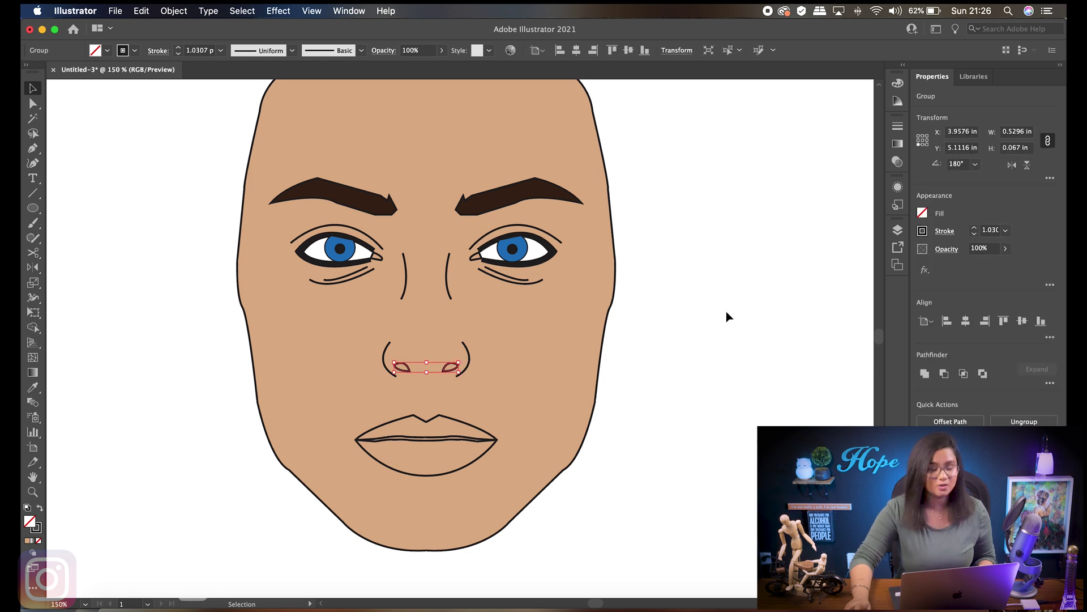
left_click(107, 51)
left_click(55, 71)
left_click(695, 374)
Fill the narrow shape between the upper and lower lips with black
left_click(469, 428)
left_click(457, 436)
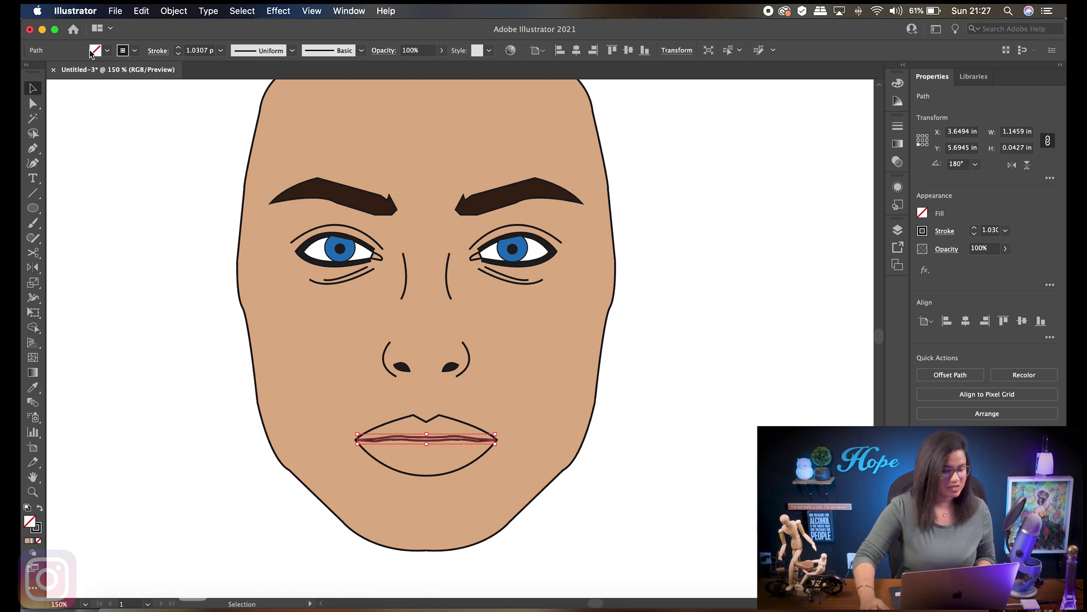
left_click(108, 51)
left_click(55, 71)
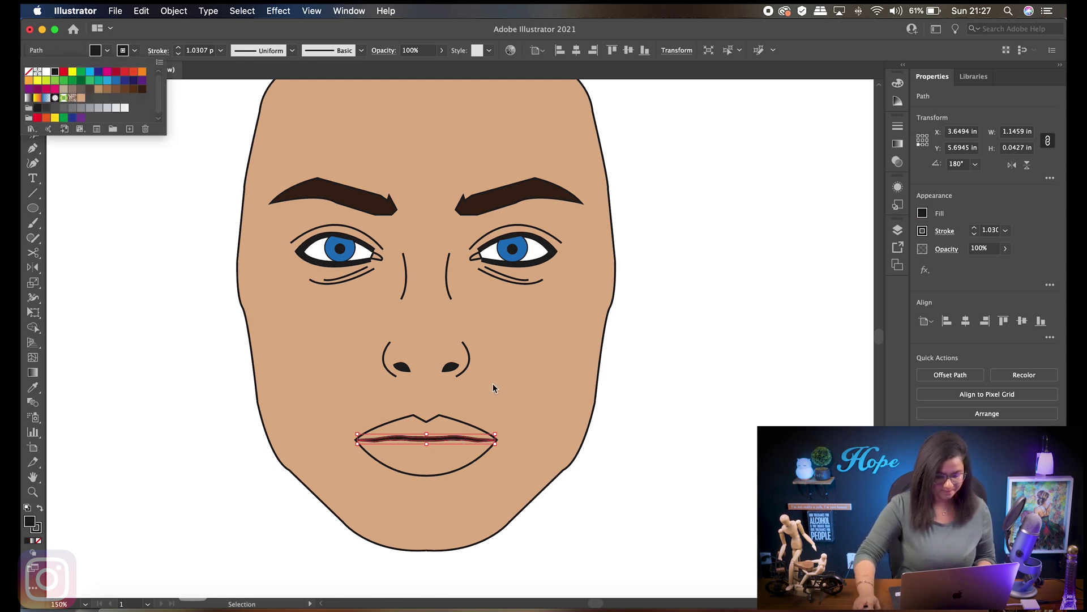
Fill the lips shape with the dark magenta swatch C=35 M=100 Y=35 K=10 and deselect it
left_click(479, 434)
left_click(473, 425)
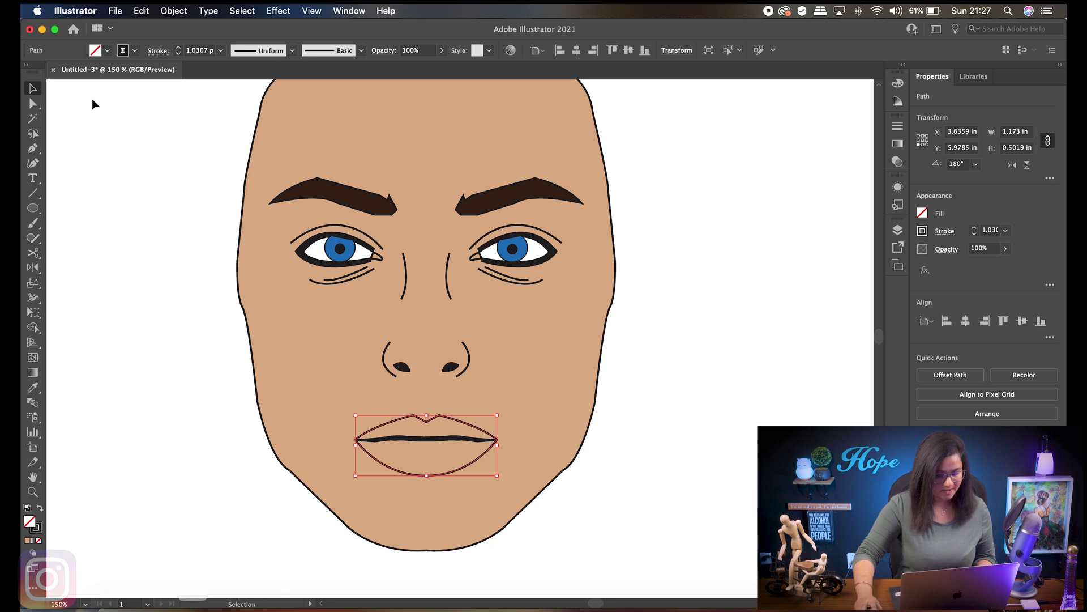
left_click(108, 51)
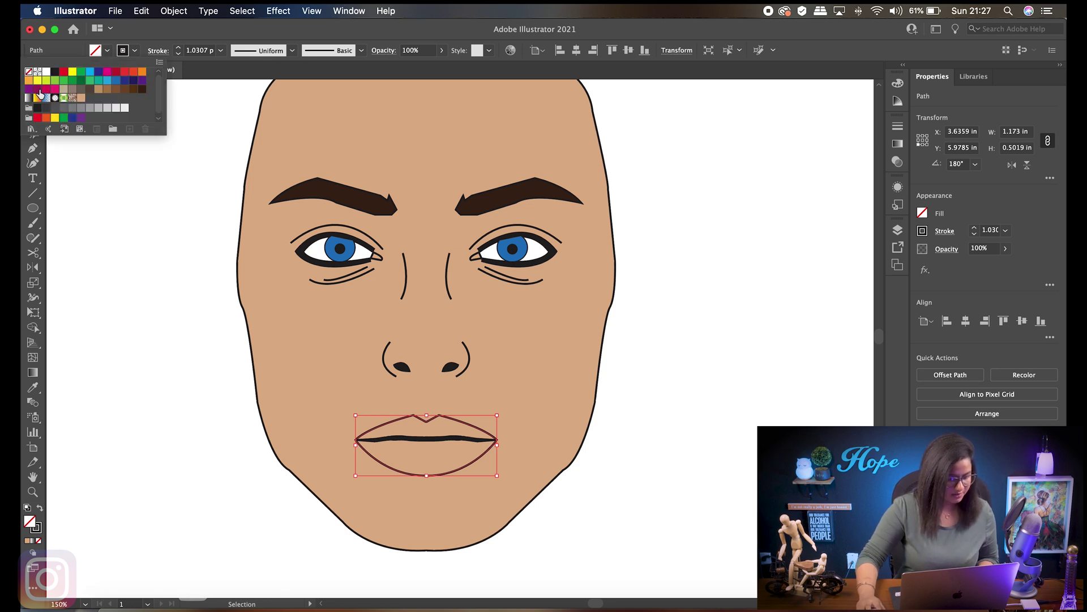
left_click(36, 90)
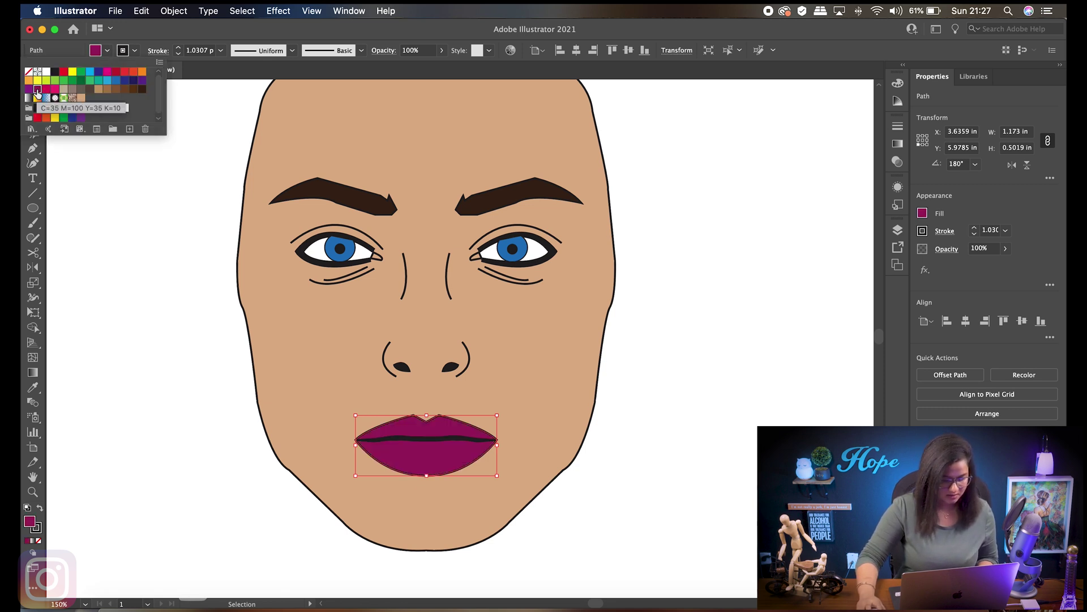
left_click(661, 394)
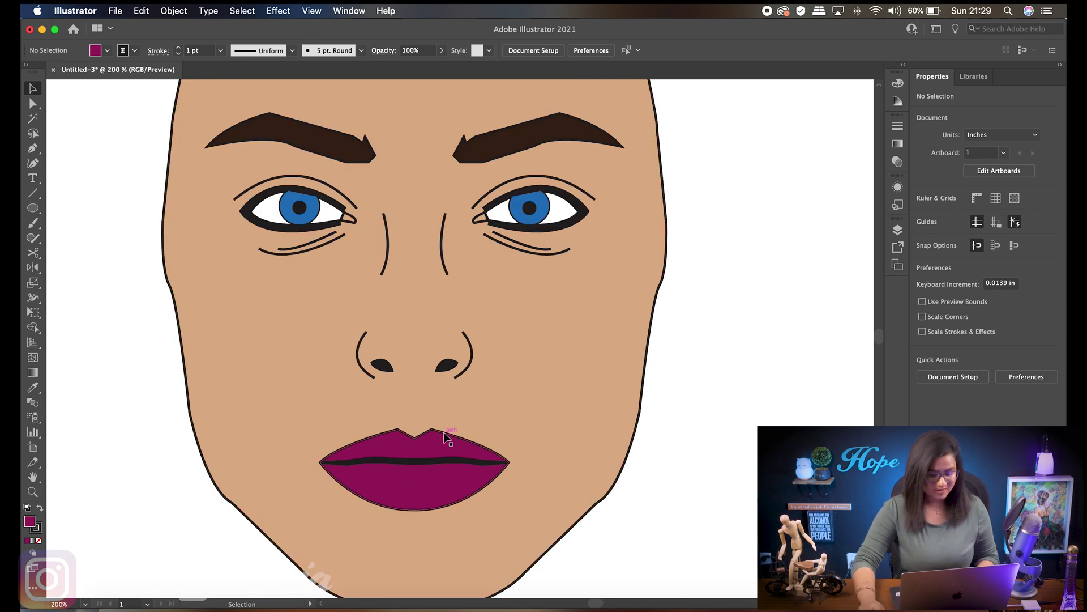
Reduce the stroke weight of the lips outline to 0.5 pt and deselect it
left_click(444, 433)
left_click(220, 51)
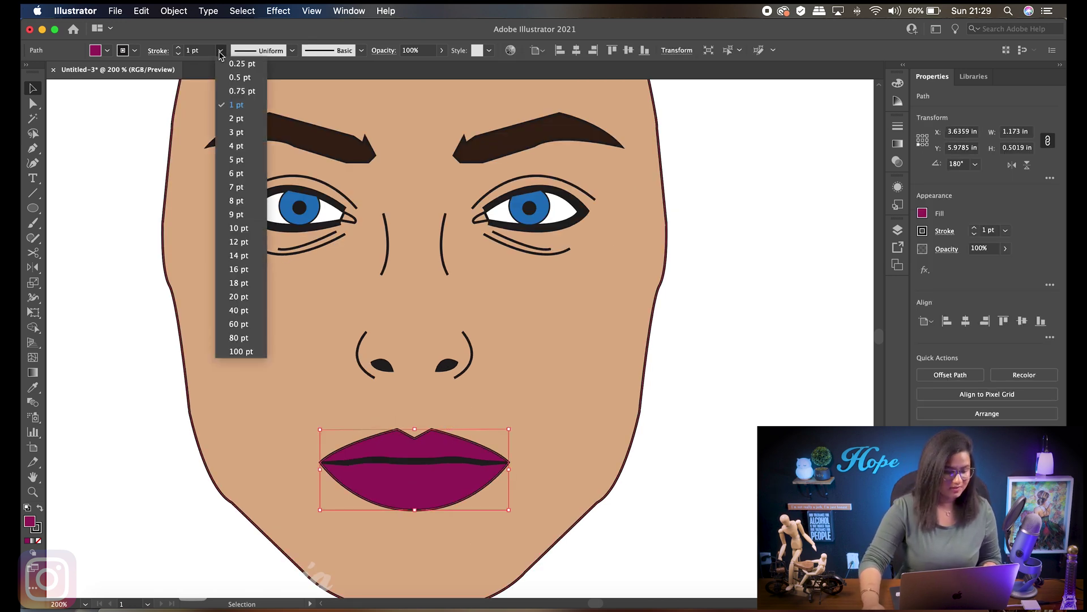
left_click(232, 78)
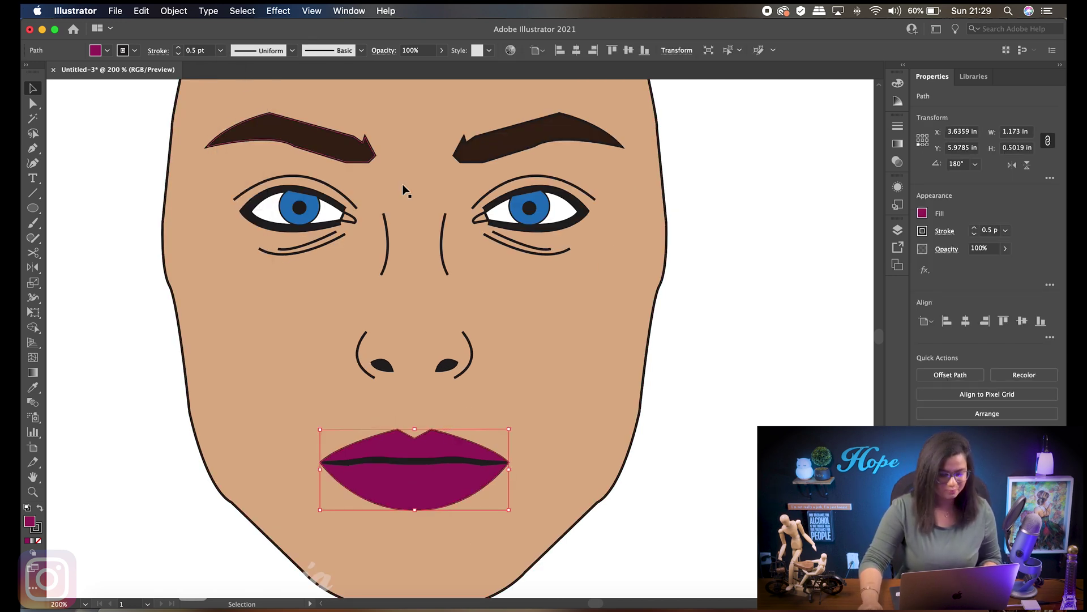
left_click(729, 312)
key("super+minus")
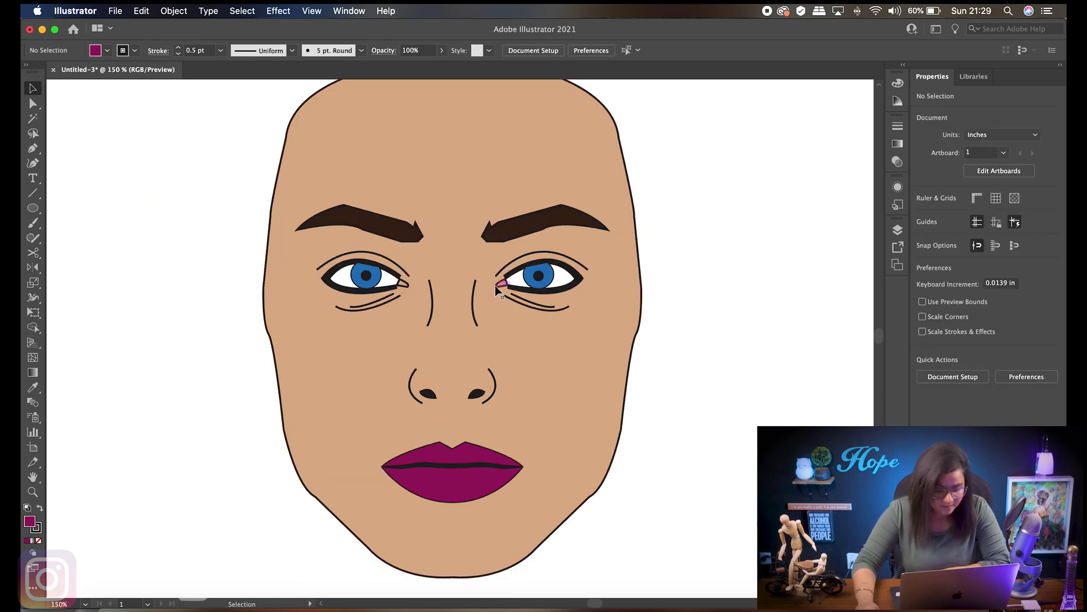
Fill the grouped inner eye corners with the swatch C=0 M=95 Y=20 K=0, recoloured to light pink RGB 239, 155, 151
left_click(499, 285)
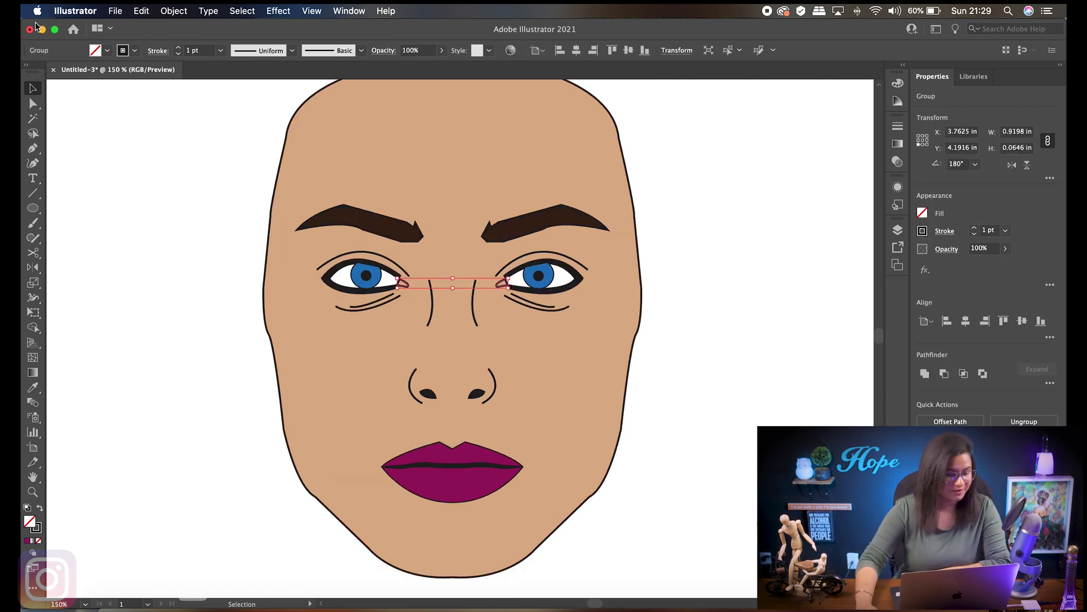
left_click(108, 52)
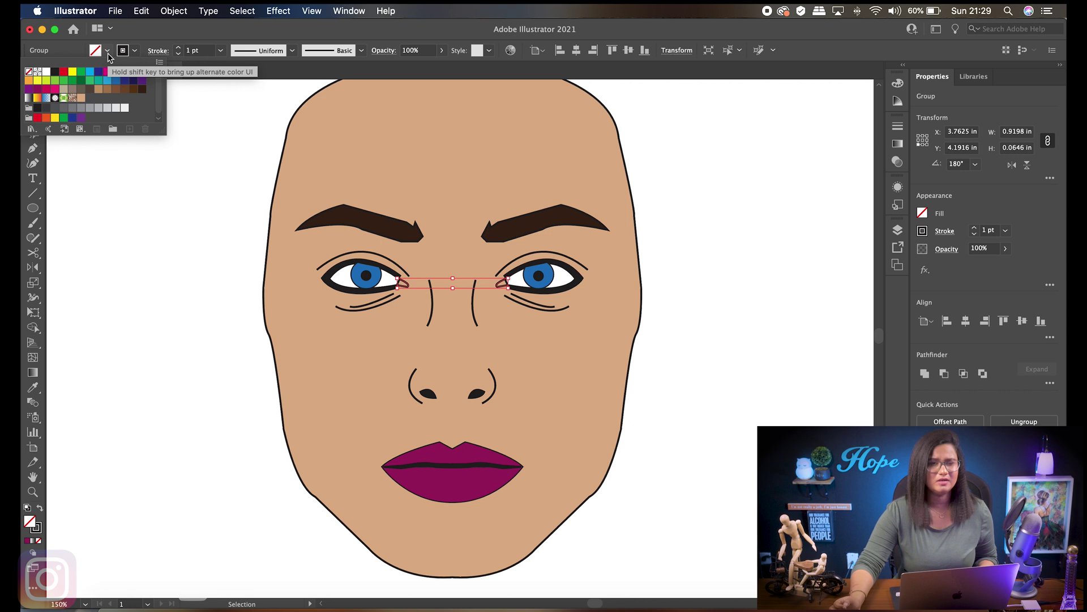
double_click(55, 90)
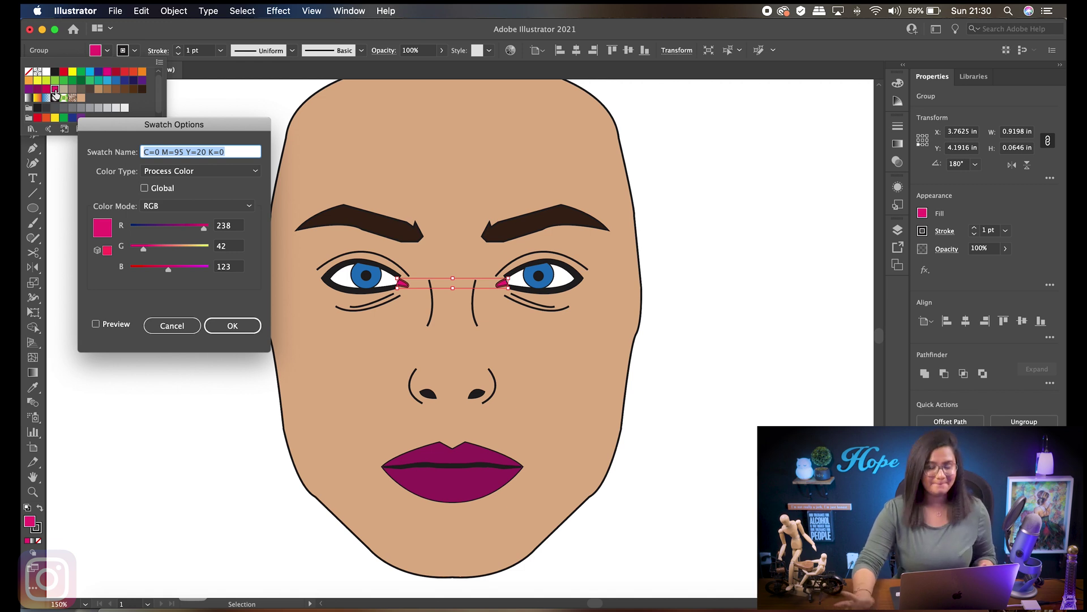
left_click_drag(183, 132, 219, 155)
left_click_drag(169, 273, 241, 256)
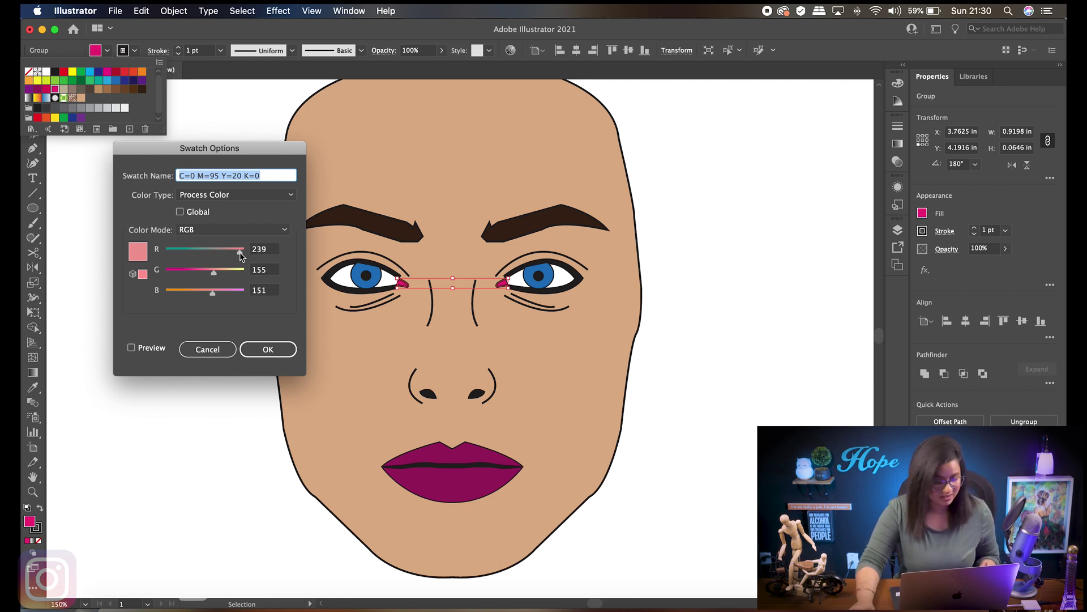
left_click(269, 349)
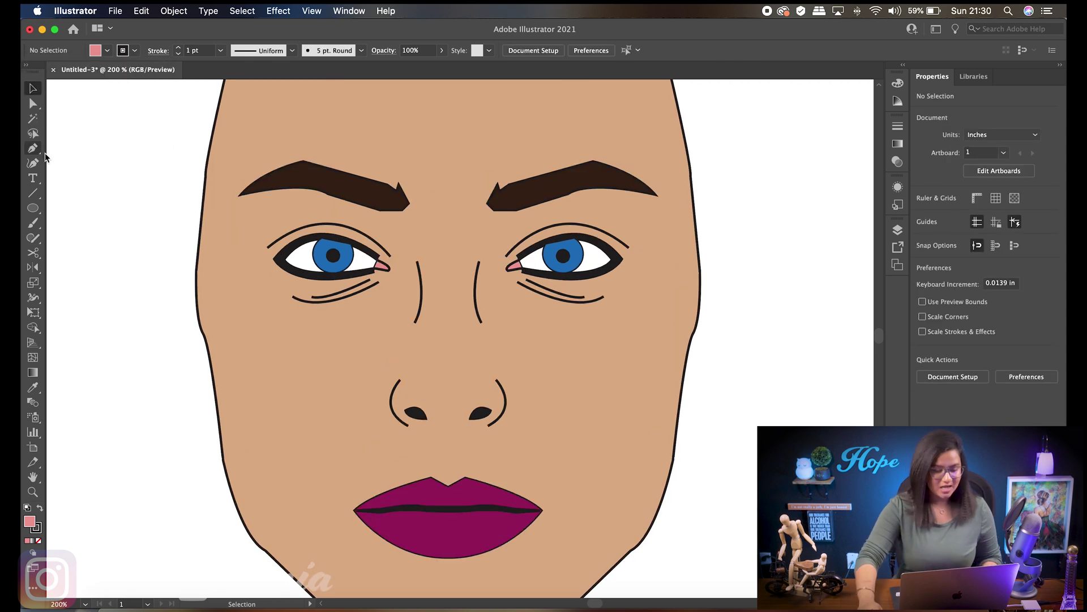
Draw a small circle about 0.04 in across with the Ellipse tool, overlapping the pupil's lower outer edge in the first eye
left_click(33, 208)
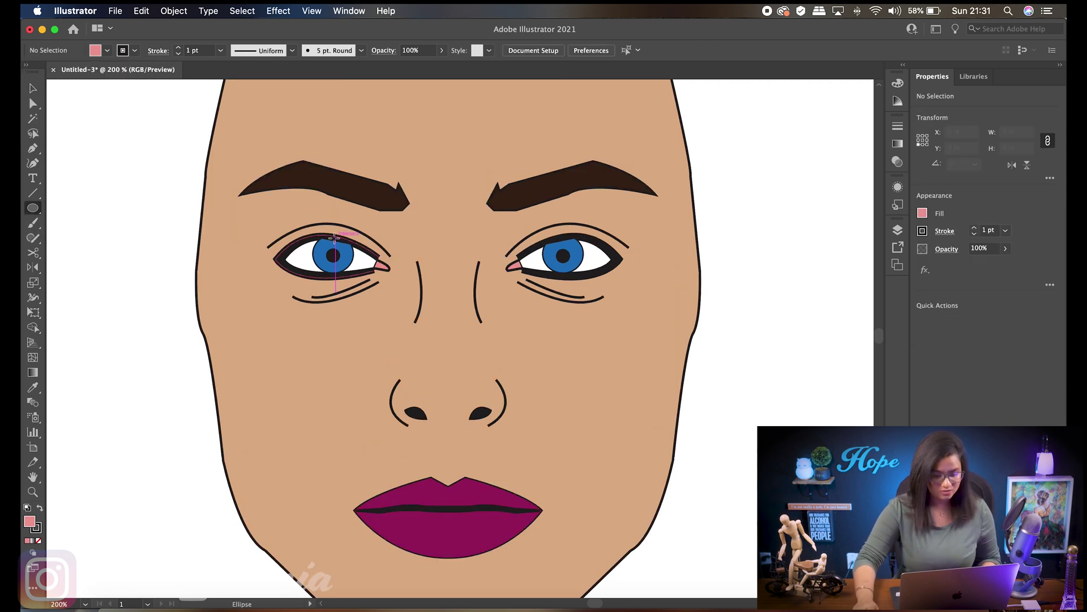
key("super+equal")
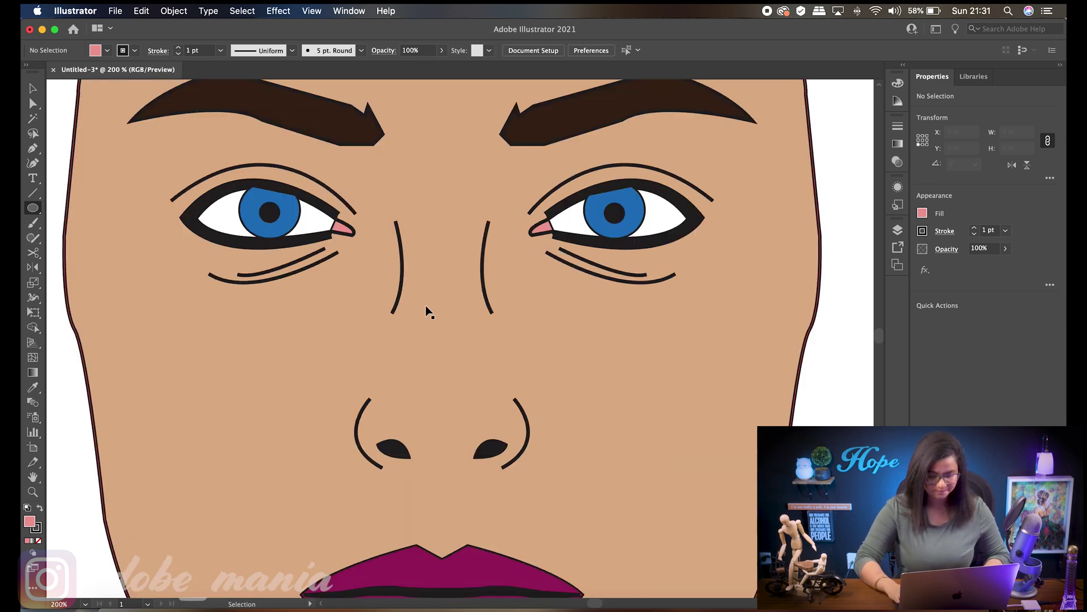
key("super+equal")
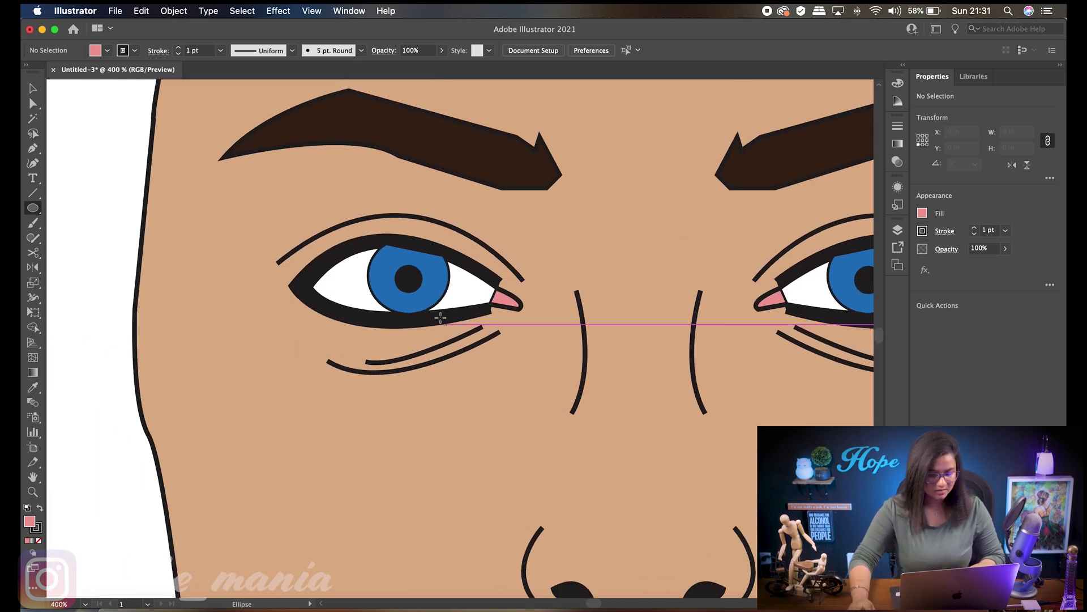
left_click_drag(391, 279, 404, 290)
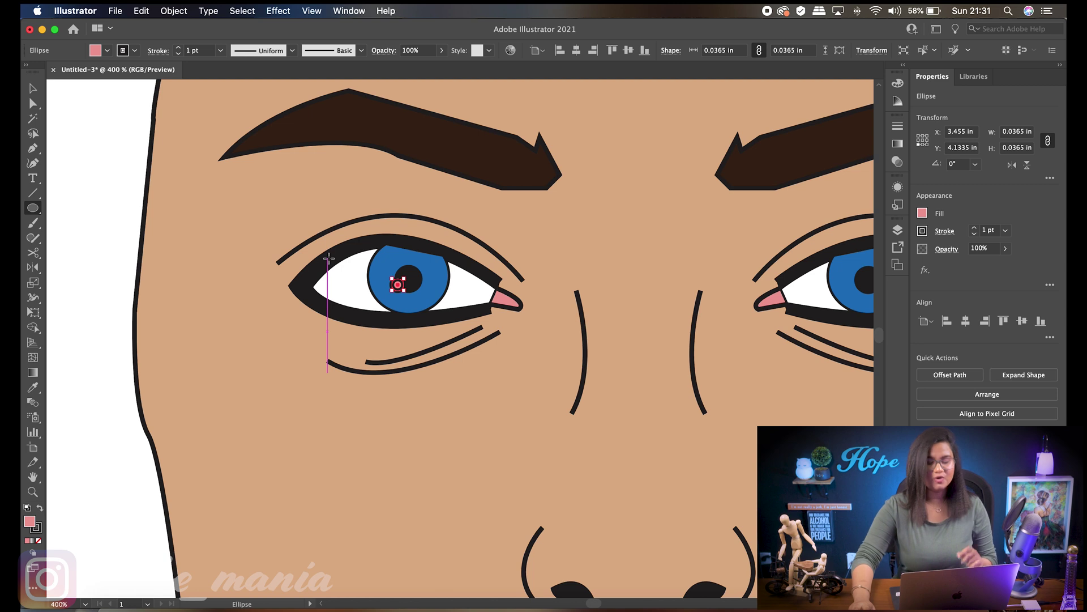
Fill the small circle in the first eye with white and remove its stroke
left_click(111, 52)
left_click(46, 73)
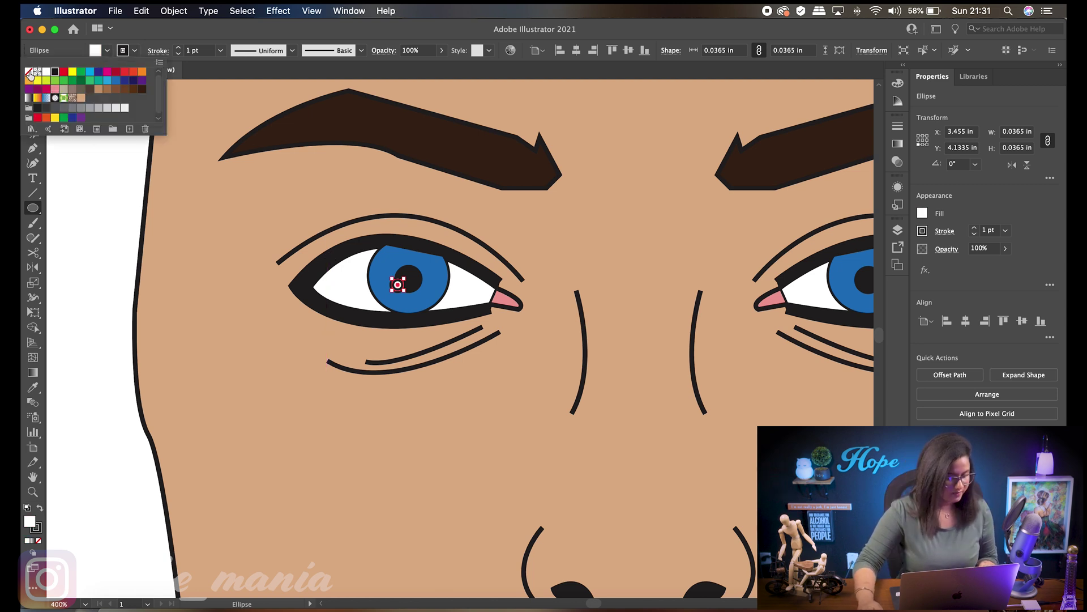
left_click(30, 74)
Place the white highlight circle inside the first eye's pupil, with a matching copy in the other pupil
scroll(174, 196, "right", 5)
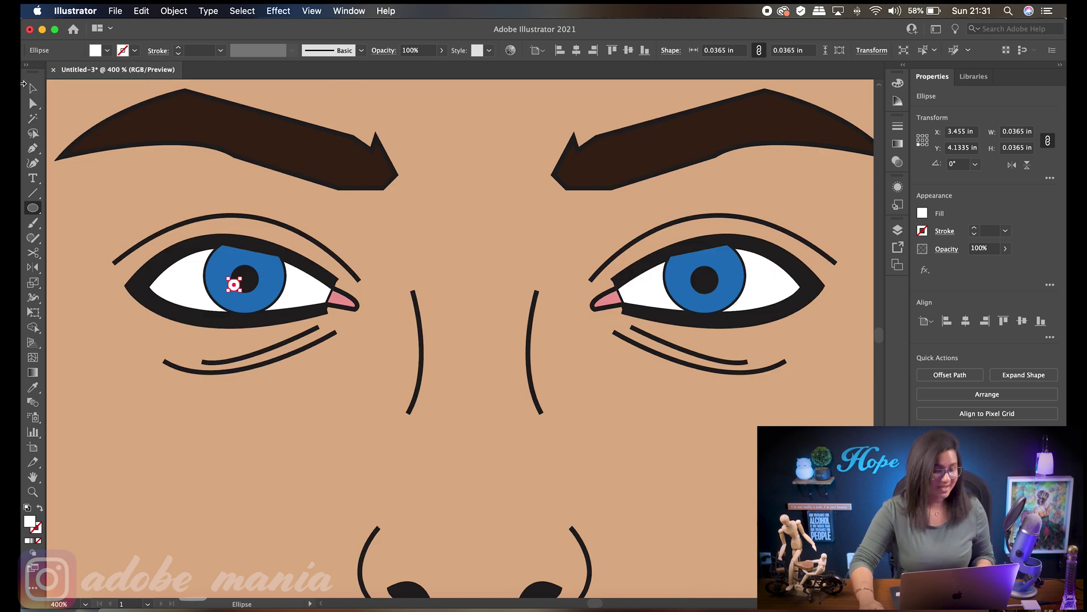
left_click(32, 88)
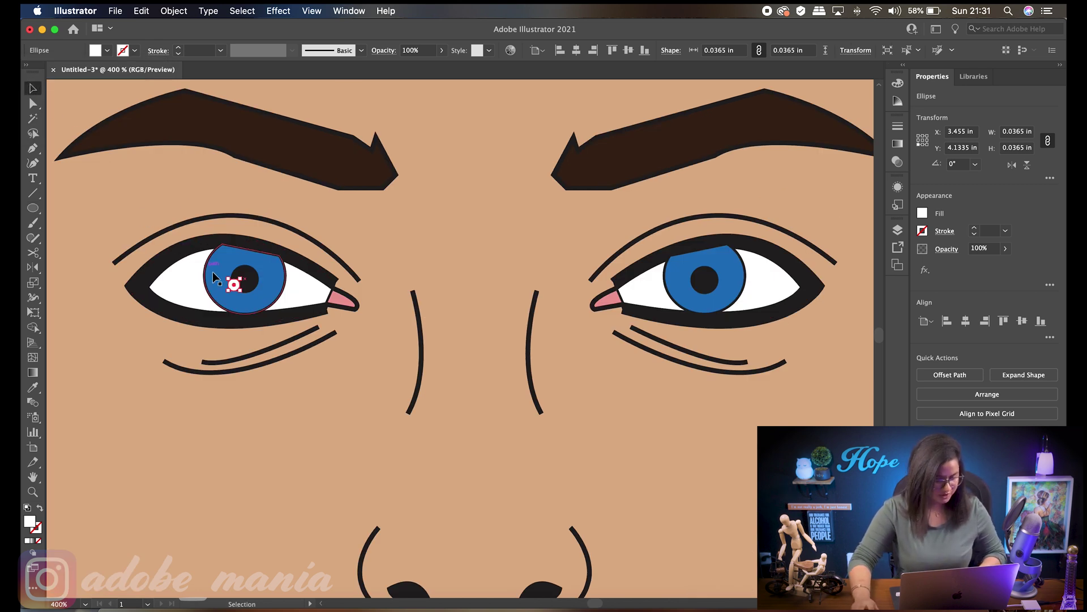
mouse_move(233, 285)
left_mouse_down()
mouse_move(706, 291)
mouse_move(251, 280)
left_mouse_up()
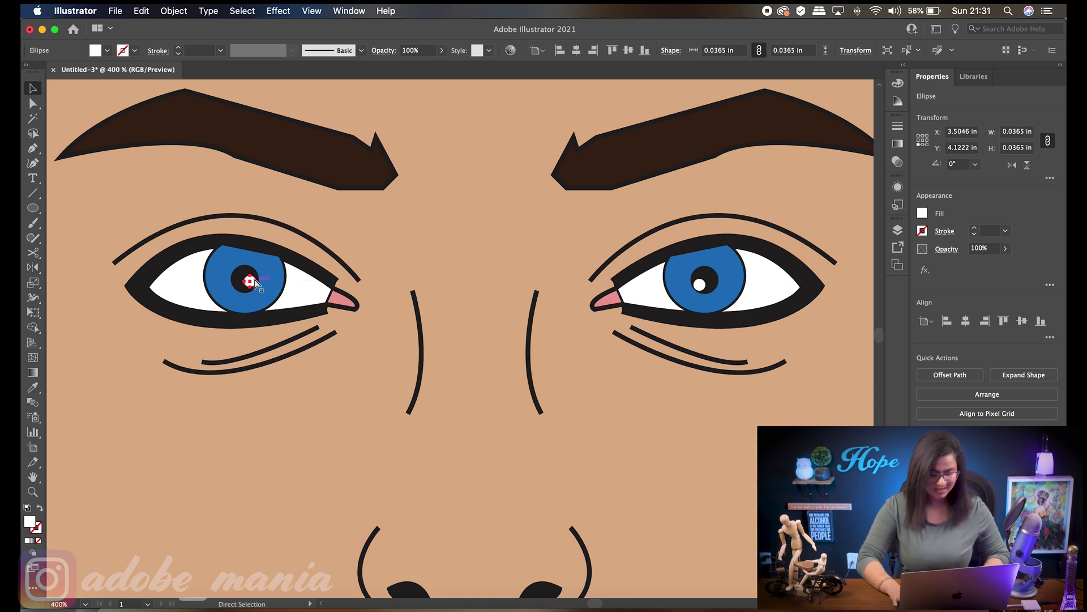
key("super+minus")
key("super+minus")
key("super+minus")
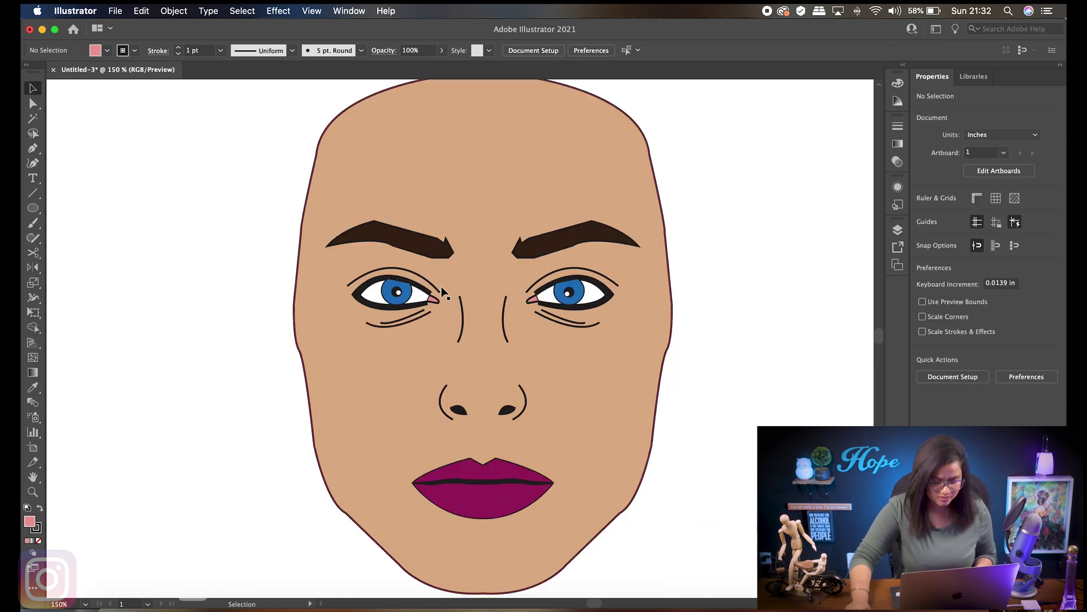
Reduce the stroke weight of the grouped inner eye corners to 0.5 pt and deselect them
left_click(529, 302)
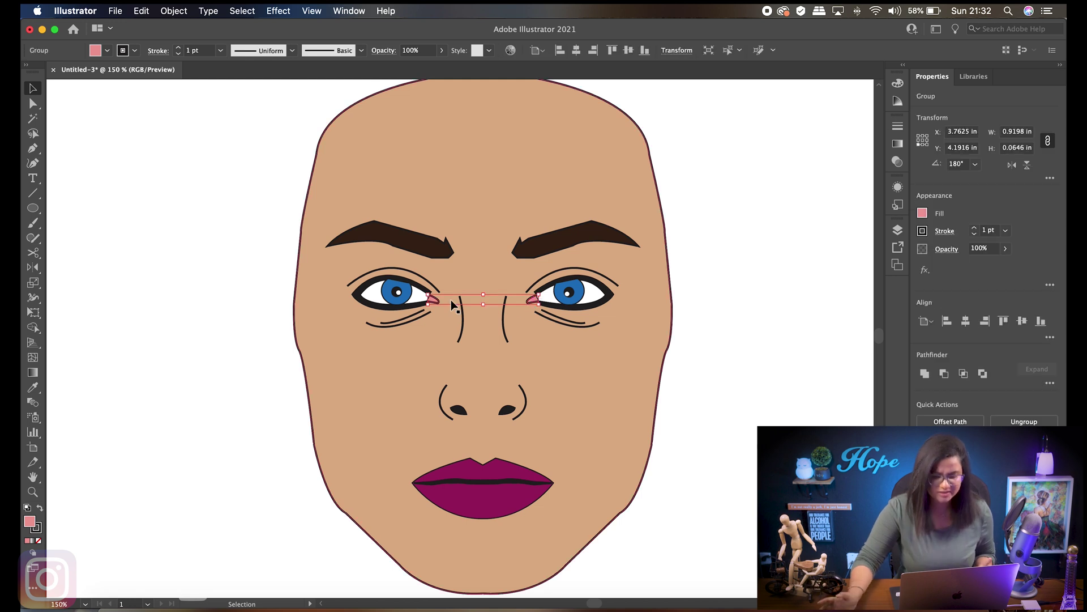
left_click(220, 50)
left_click(234, 78)
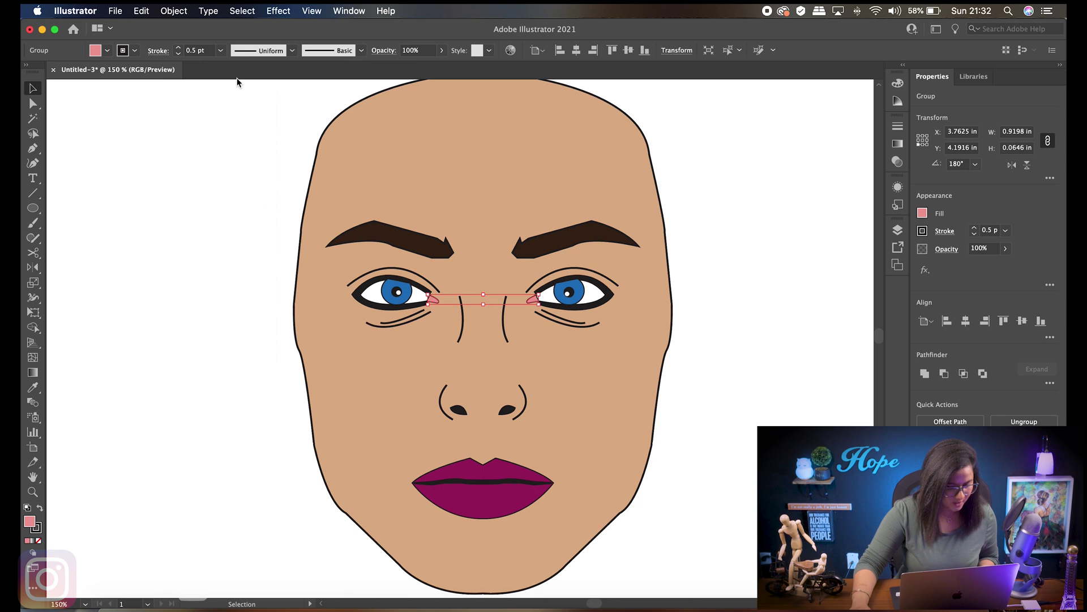
left_click(741, 277)
key("super+1")
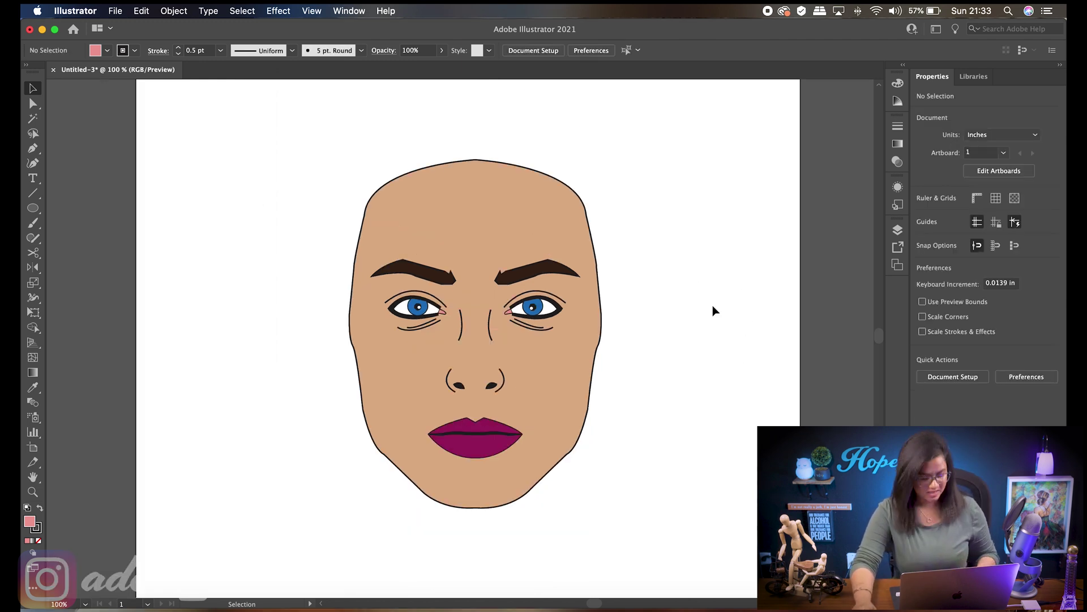
Group all the face artwork and place a duplicate of it beside the original
key("super+a")
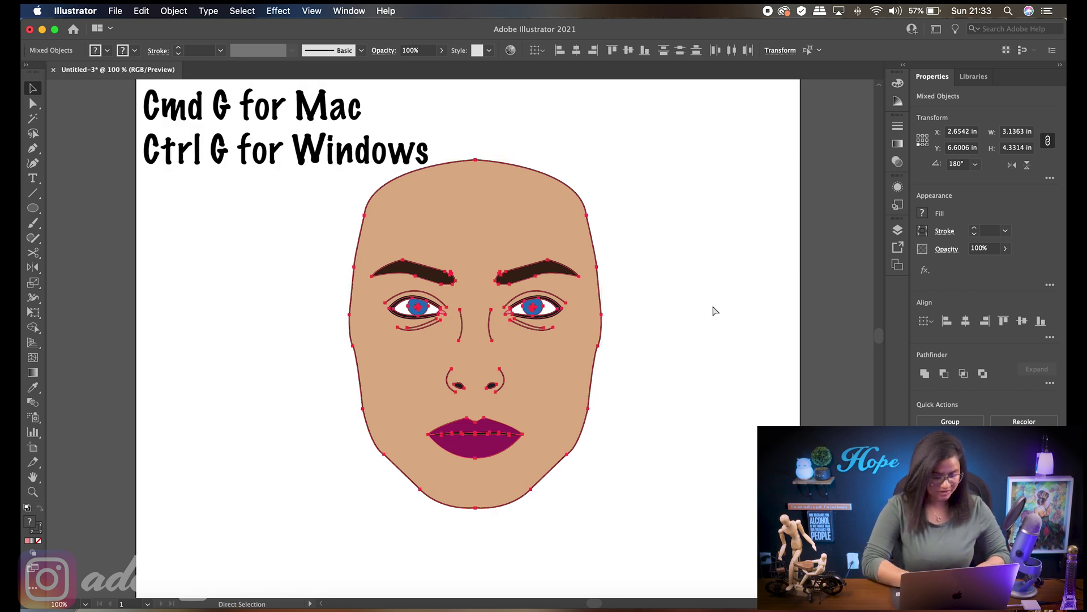
key("super+g")
left_click_drag(516, 209, 628, 228)
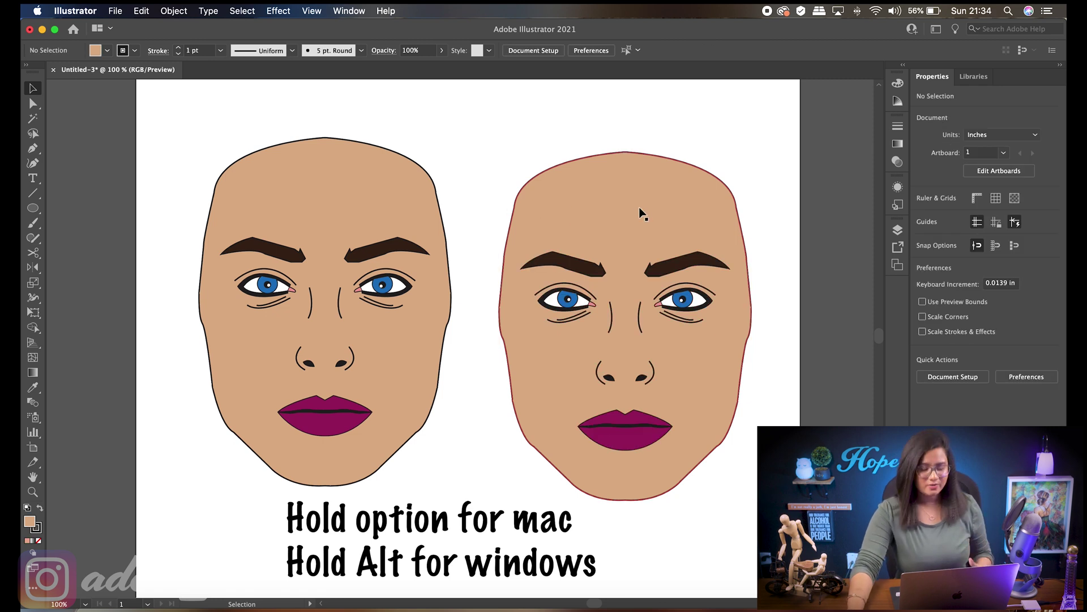
Ungroup the duplicated face so its parts can be edited separately
left_click(633, 199)
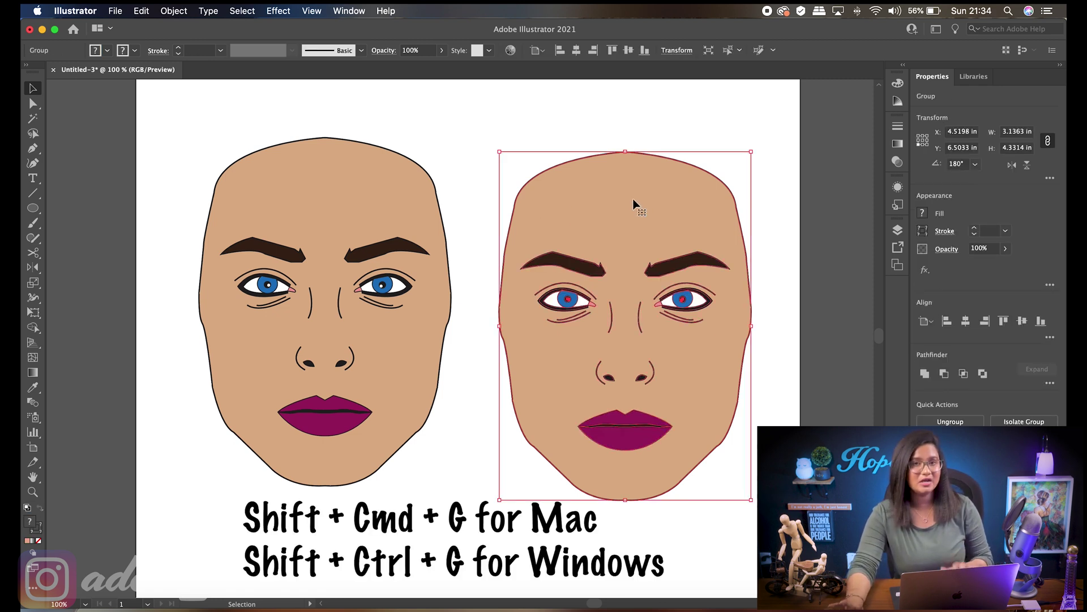
right_click(635, 223)
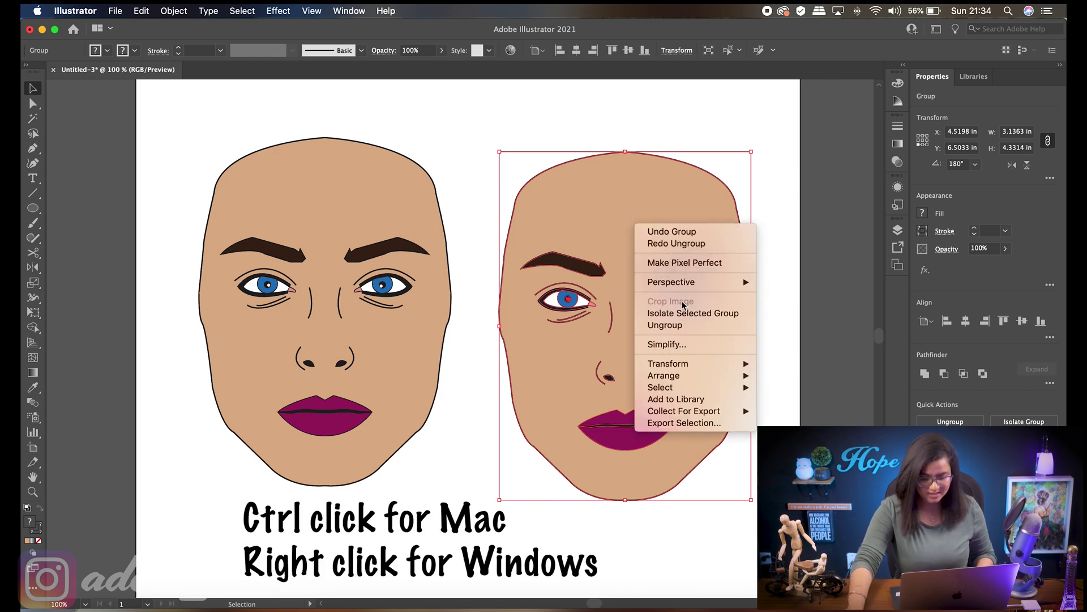
left_click(701, 331)
left_click(619, 548)
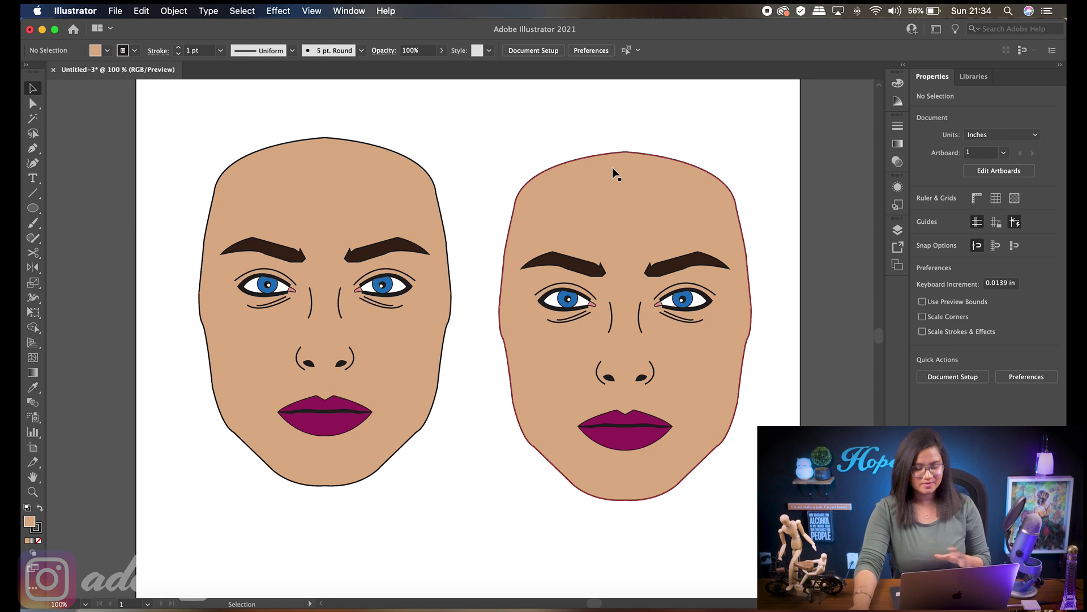
Fill the duplicate's face shape with a dark brown swatch from the Skintones library, close the library and deselect
left_click(612, 157)
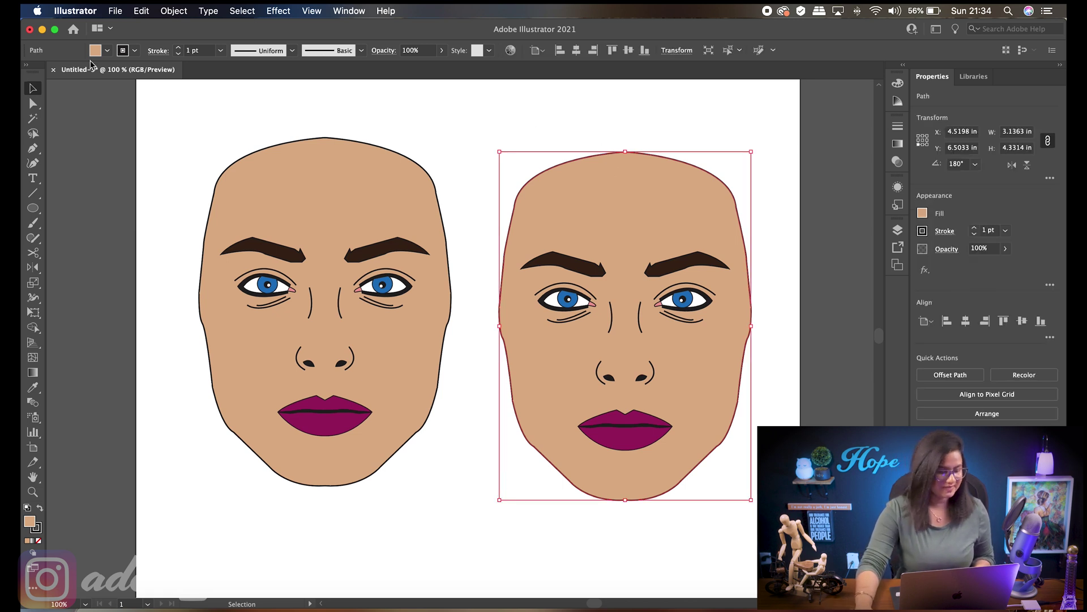
left_click(107, 50)
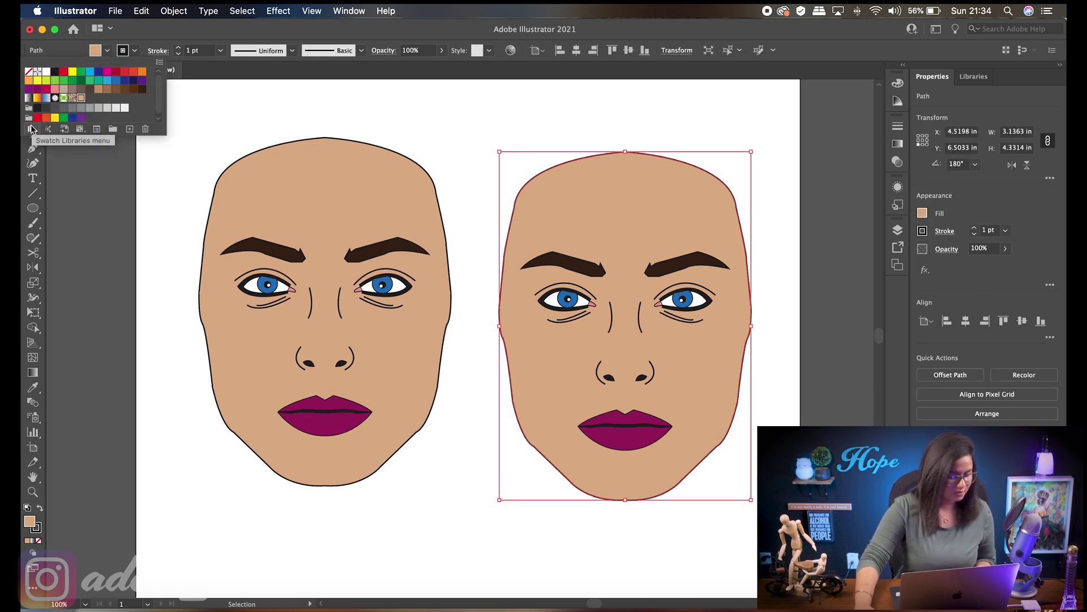
left_click(32, 129)
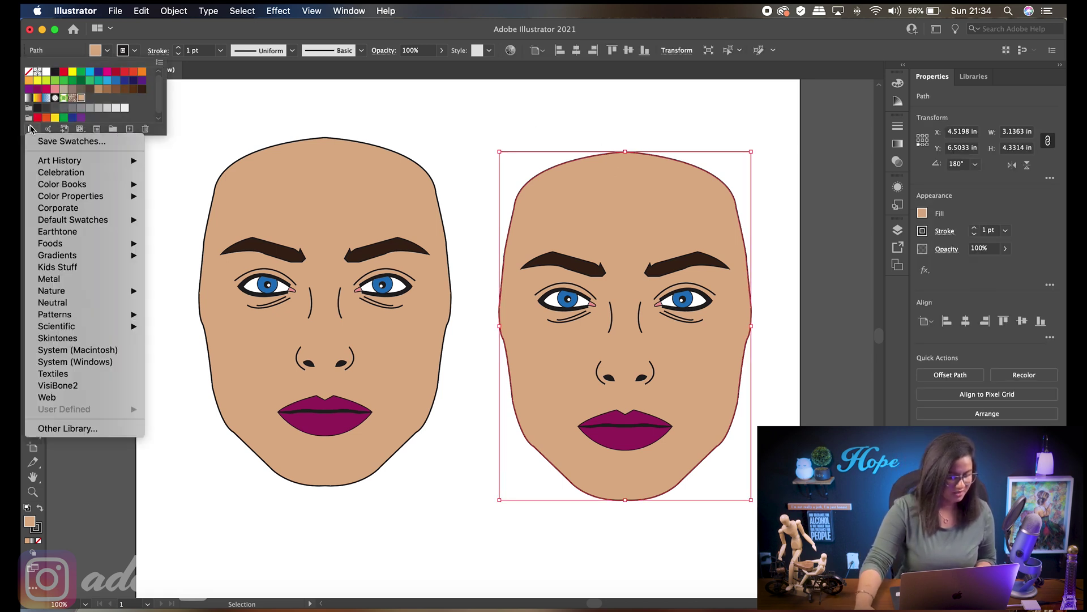
left_click(74, 339)
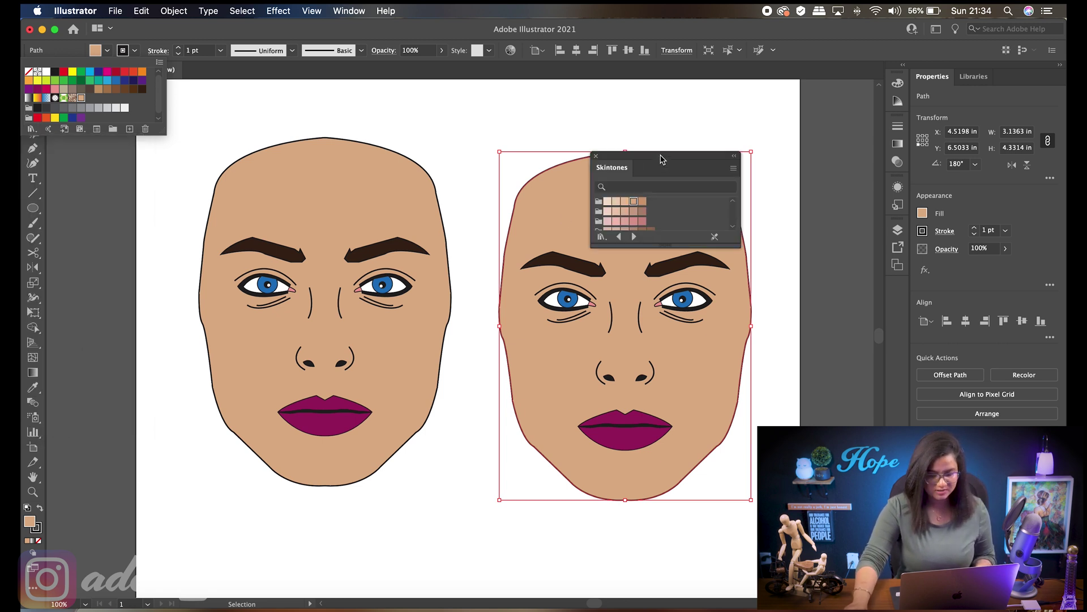
left_click_drag(677, 162, 381, 173)
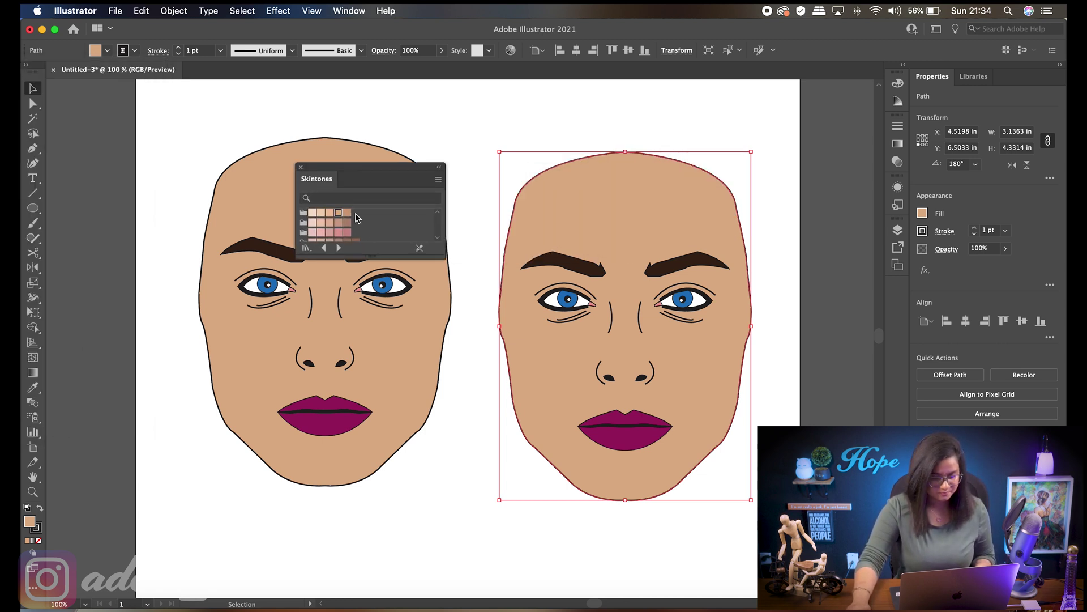
scroll(340, 224, "down", 2)
left_click(338, 227)
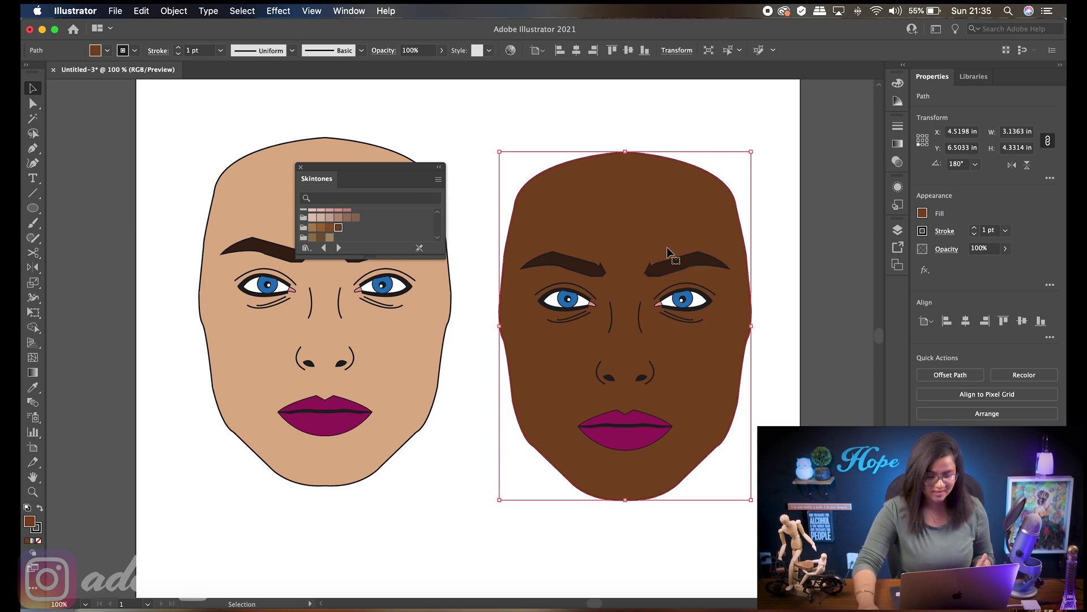
left_click(301, 167)
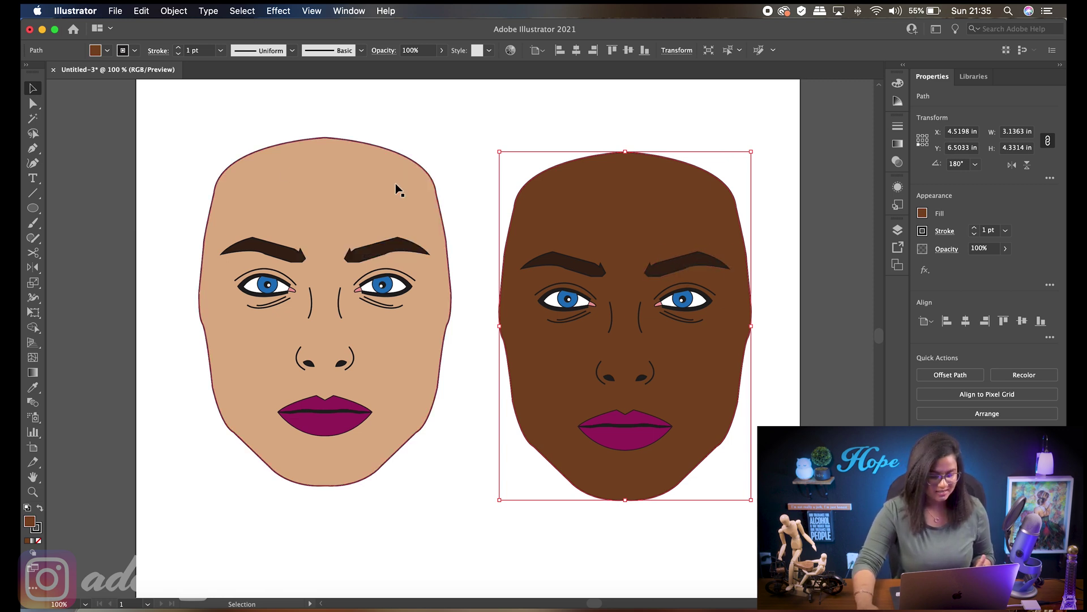
left_click(701, 142)
Fill the lips of the duplicate face with the light pink swatch
left_click(644, 415)
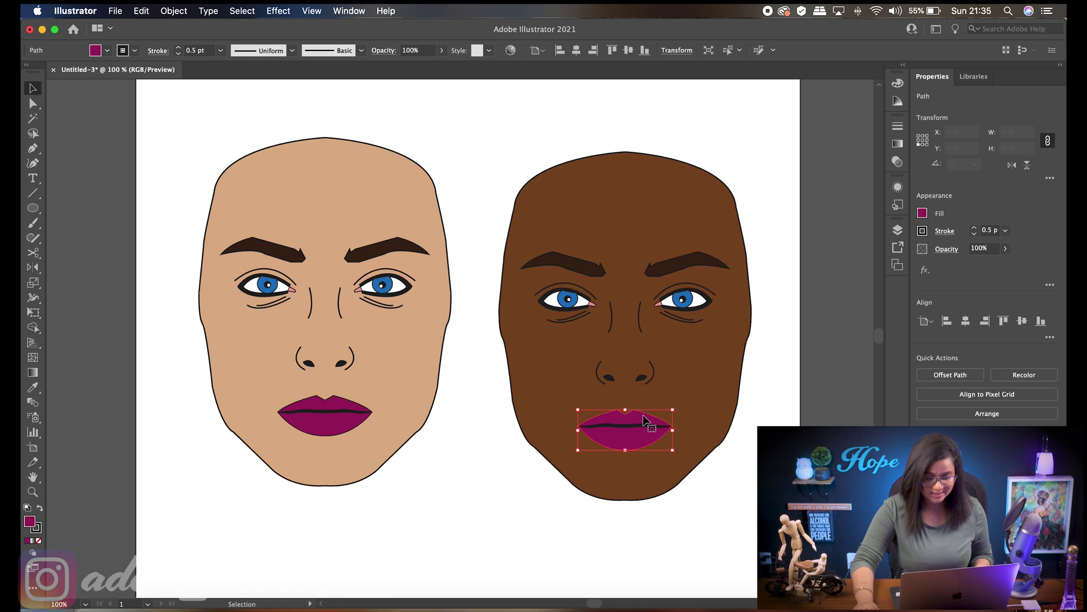
left_click(107, 50)
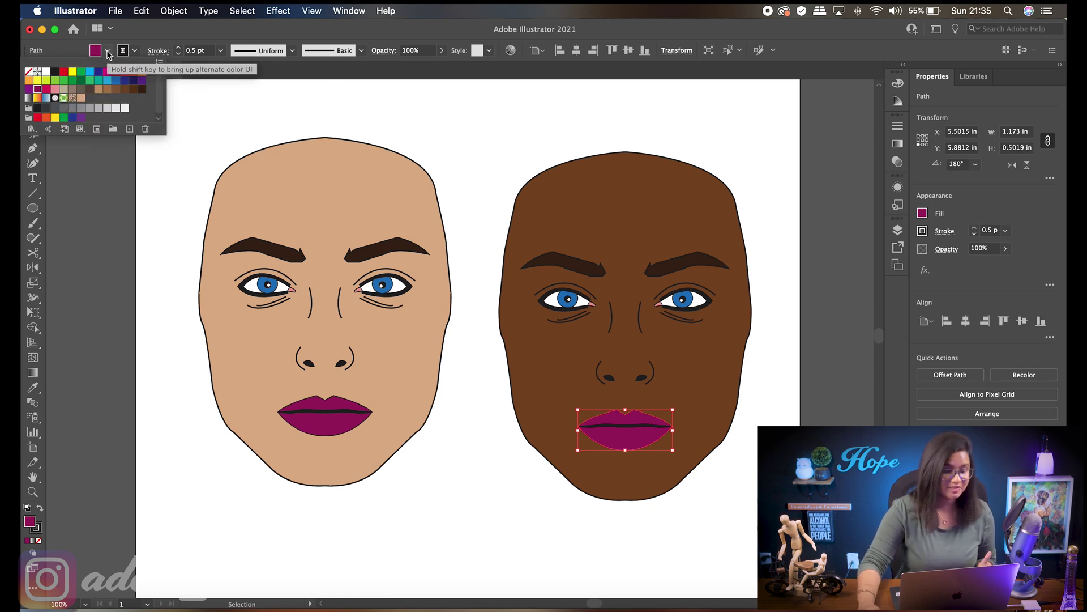
left_click(55, 89)
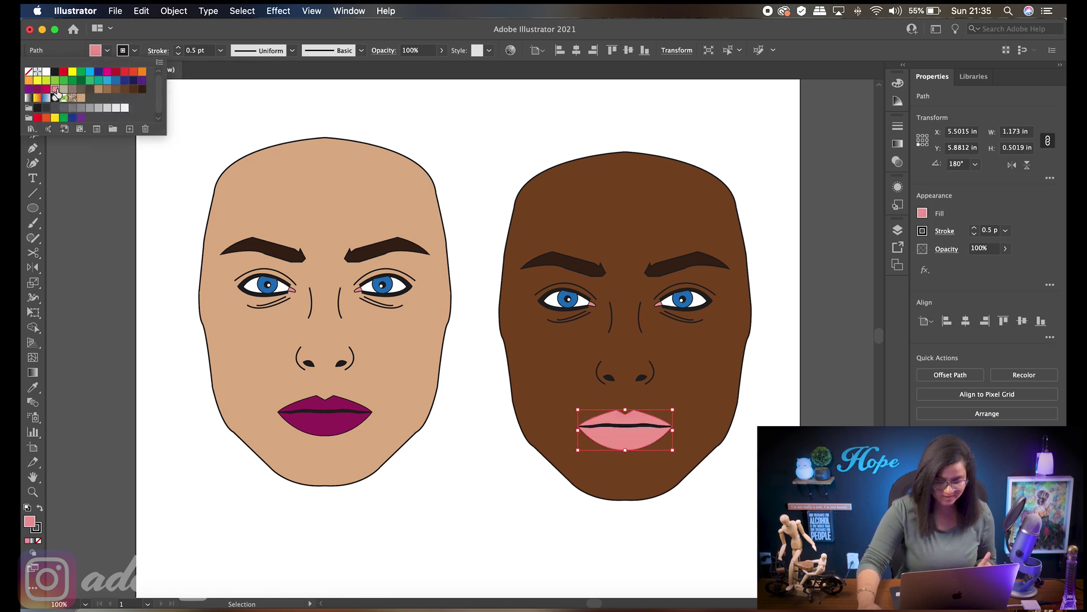
Select both irises of the duplicate face and fill them with a bright yellow-green swatch
left_click(683, 298)
left_click(777, 320)
left_click(688, 299)
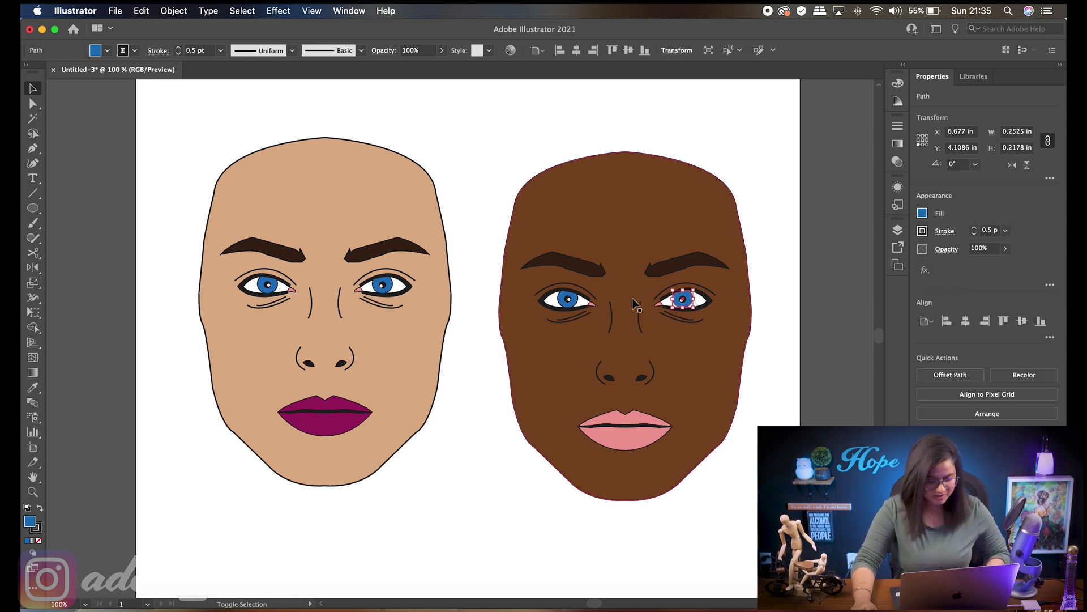
left_click(568, 299, "shift")
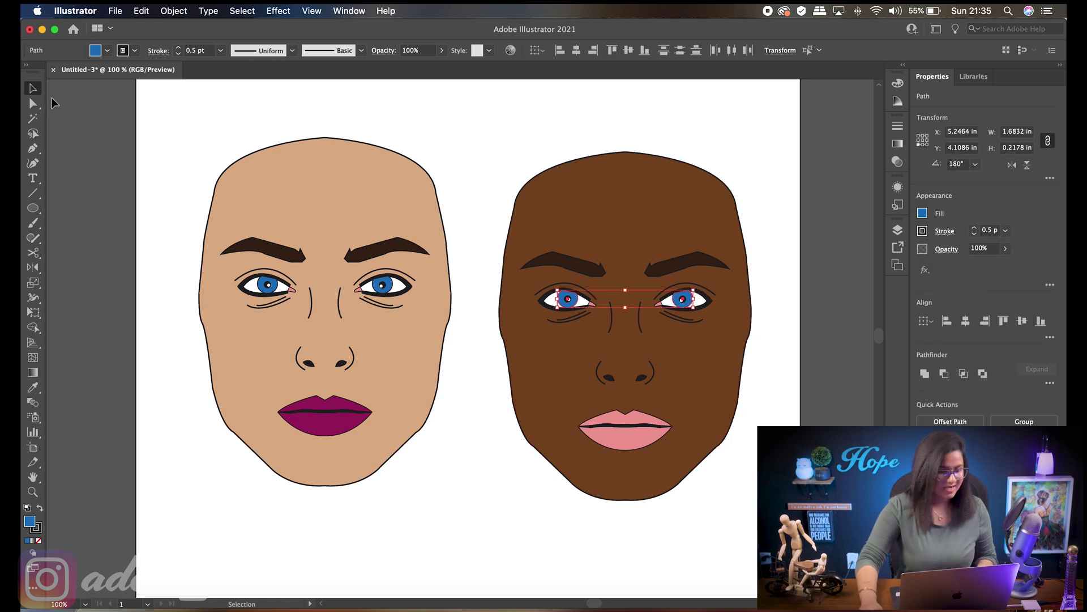
left_click(107, 50)
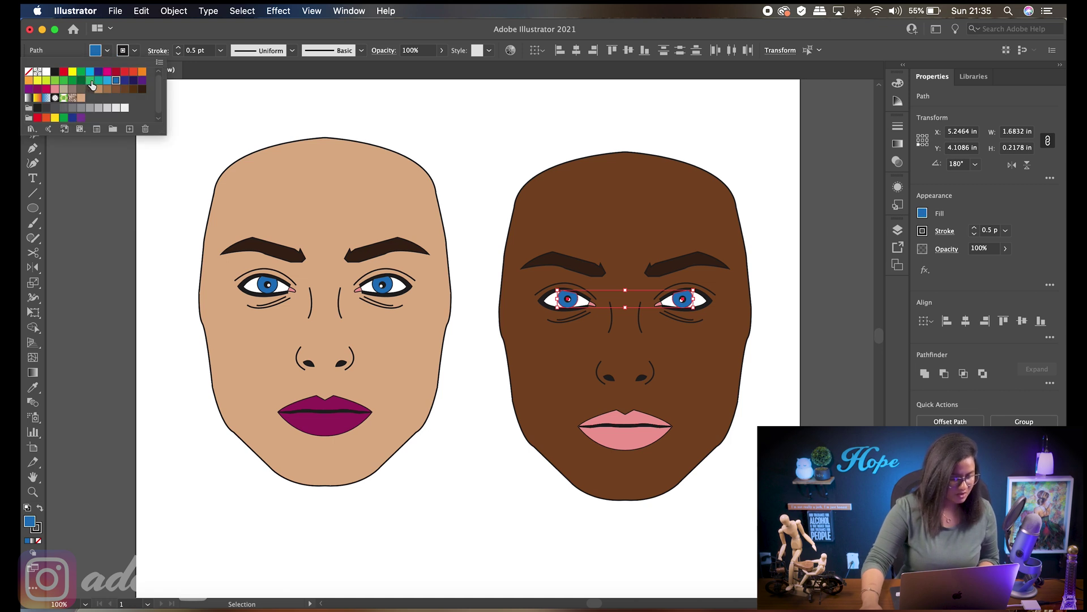
left_click(47, 81)
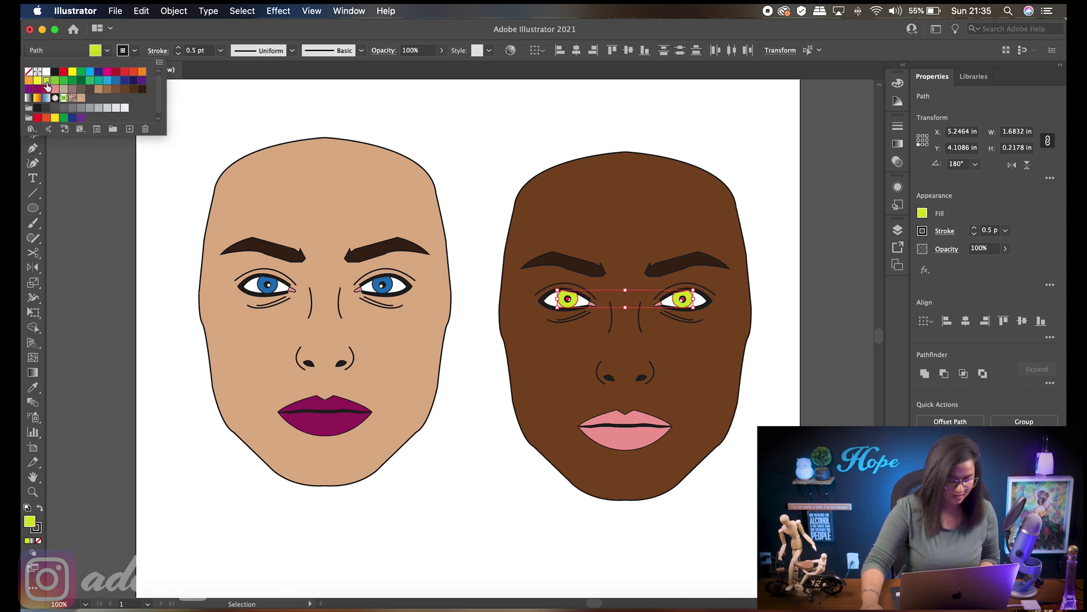
left_click(29, 81)
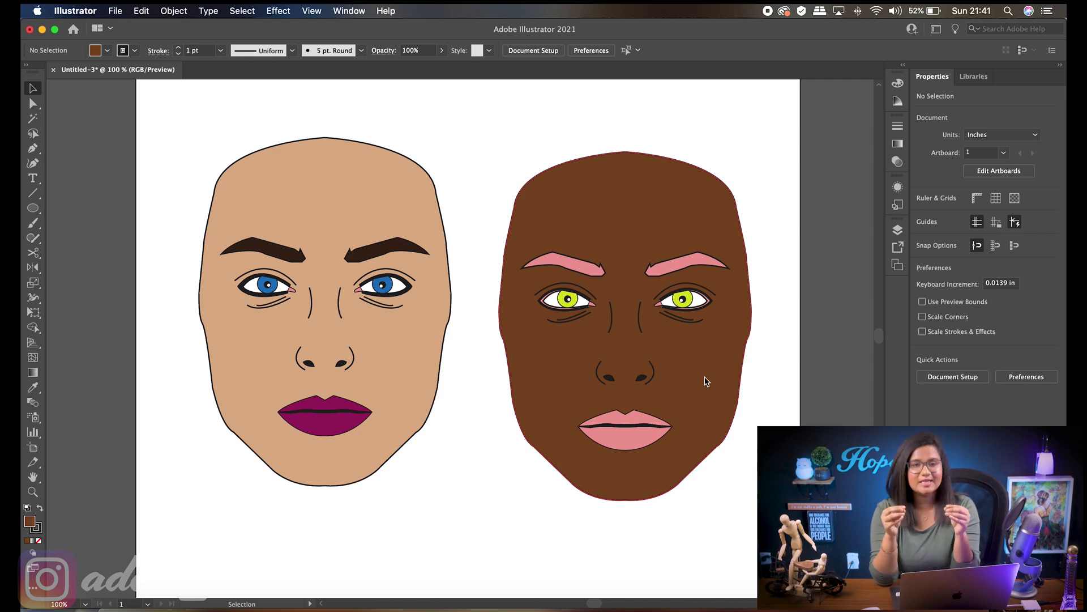
In Adobe Audition, capture a noise print from the selected quiet section and select the whole waveform for noise reduction
right_click(576, 282)
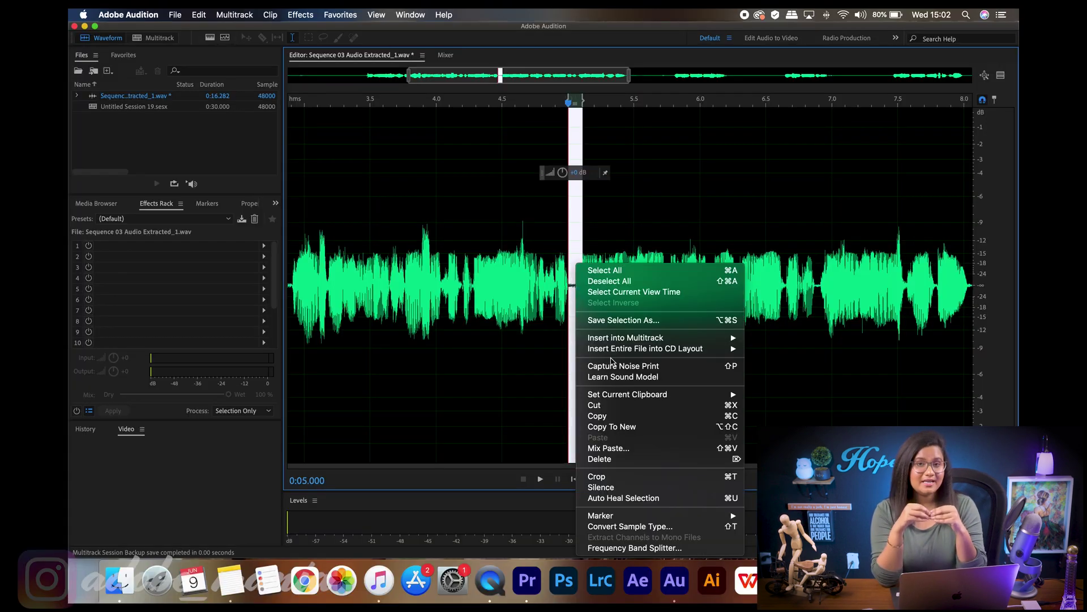
left_click(614, 366)
key("super+a")
left_click(301, 15)
mouse_move(362, 199)
left_click(498, 211)
left_click_drag(450, 109, 620, 81)
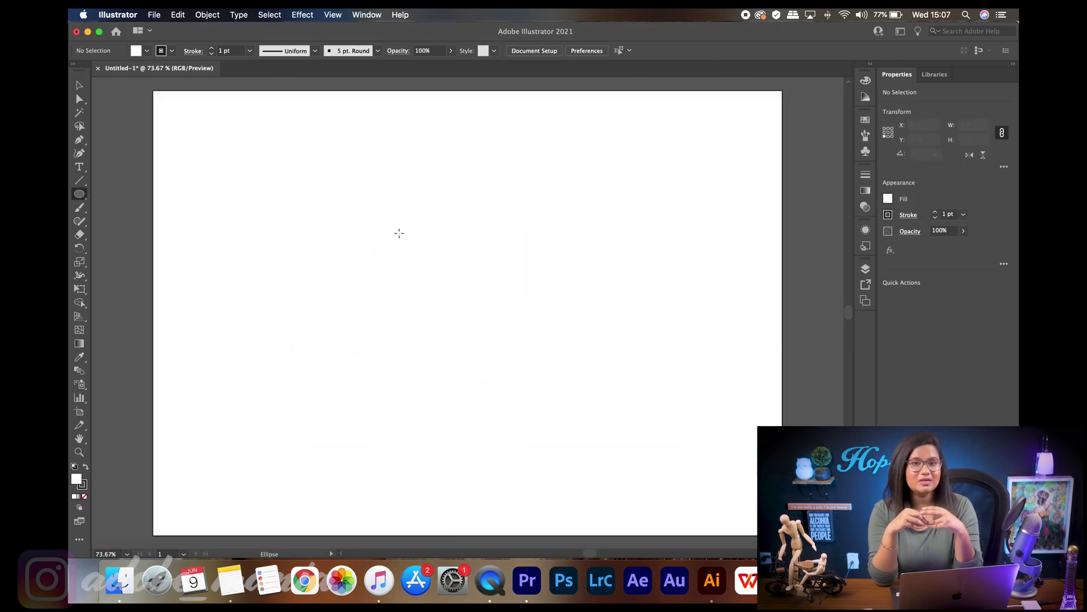
In Illustrator, draw a large circle, open a wedge-shaped mouth in it and fill it with dark magenta
left_click_drag(429, 286, 518, 383)
key("v")
mouse_move(534, 286)
left_mouse_down()
mouse_move(538, 257)
mouse_move(520, 233)
left_mouse_up()
left_click_drag(534, 286, 532, 307)
left_click(147, 51)
left_click(183, 76)
Add the character's small yellow eye with a black pupil and draw a yellow circle about 0.64 in across beyond its mouth
mouse_move(434, 234)
left_mouse_down()
mouse_move(449, 248)
mouse_move(440, 239)
left_mouse_up()
key("v")
left_click_drag(559, 270, 592, 300)
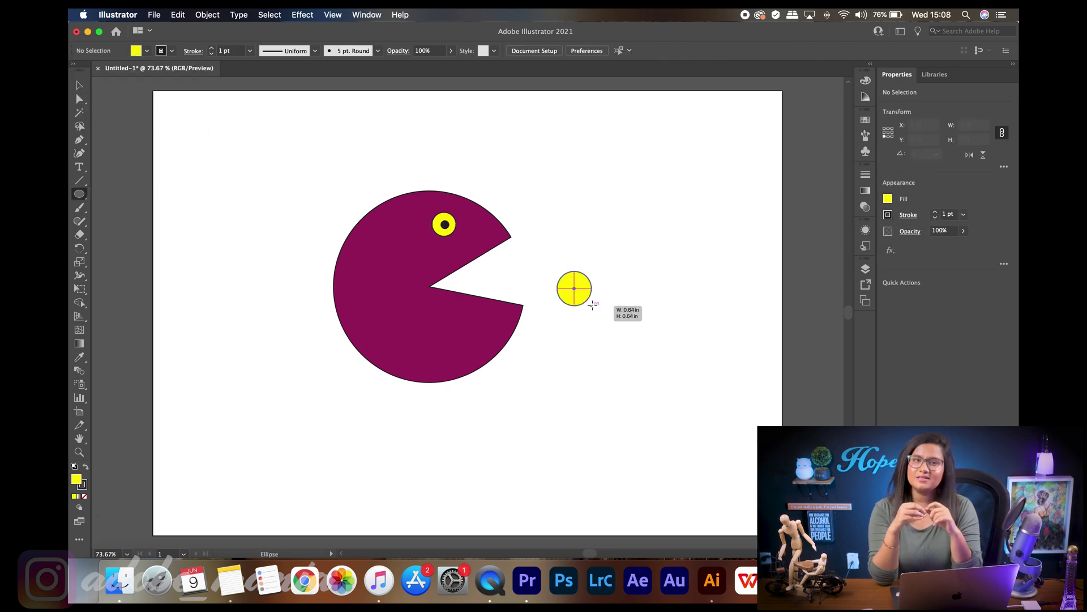